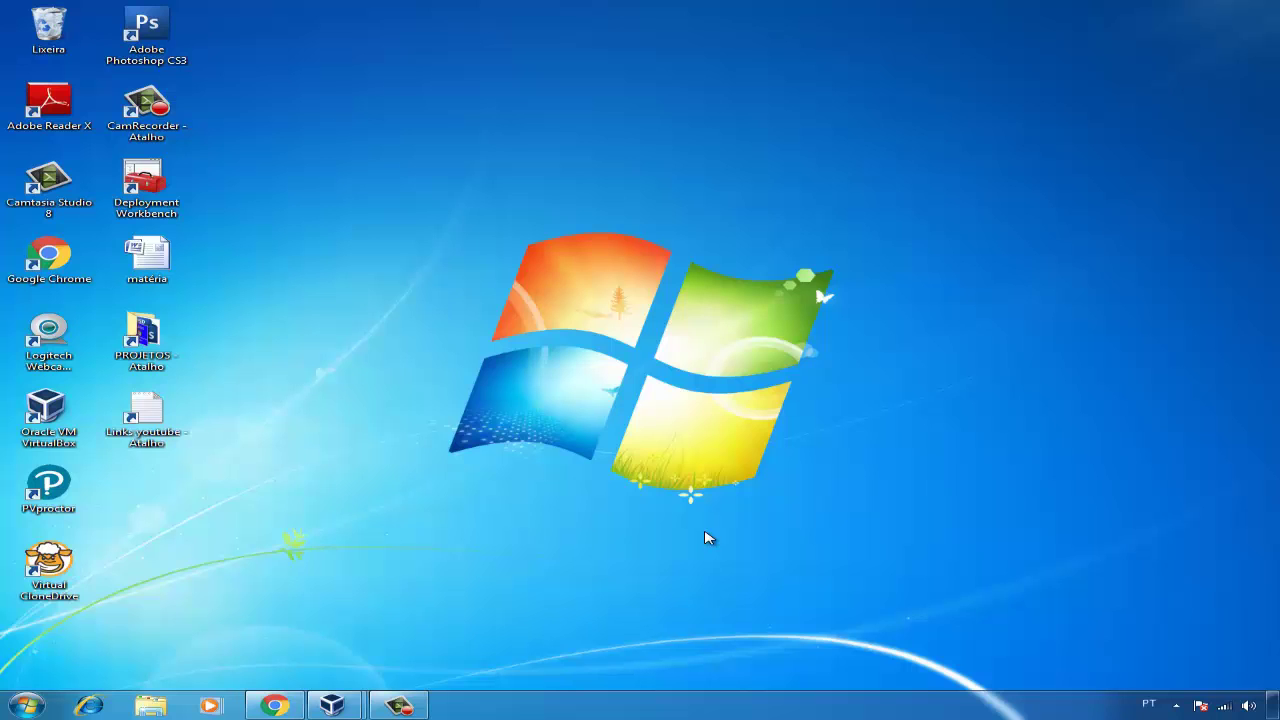
Switch to Google Chrome, subscribe to the open YouTube channel and enable all of its notifications.
{"action": "left_click", "coordinate": [275, 705]}
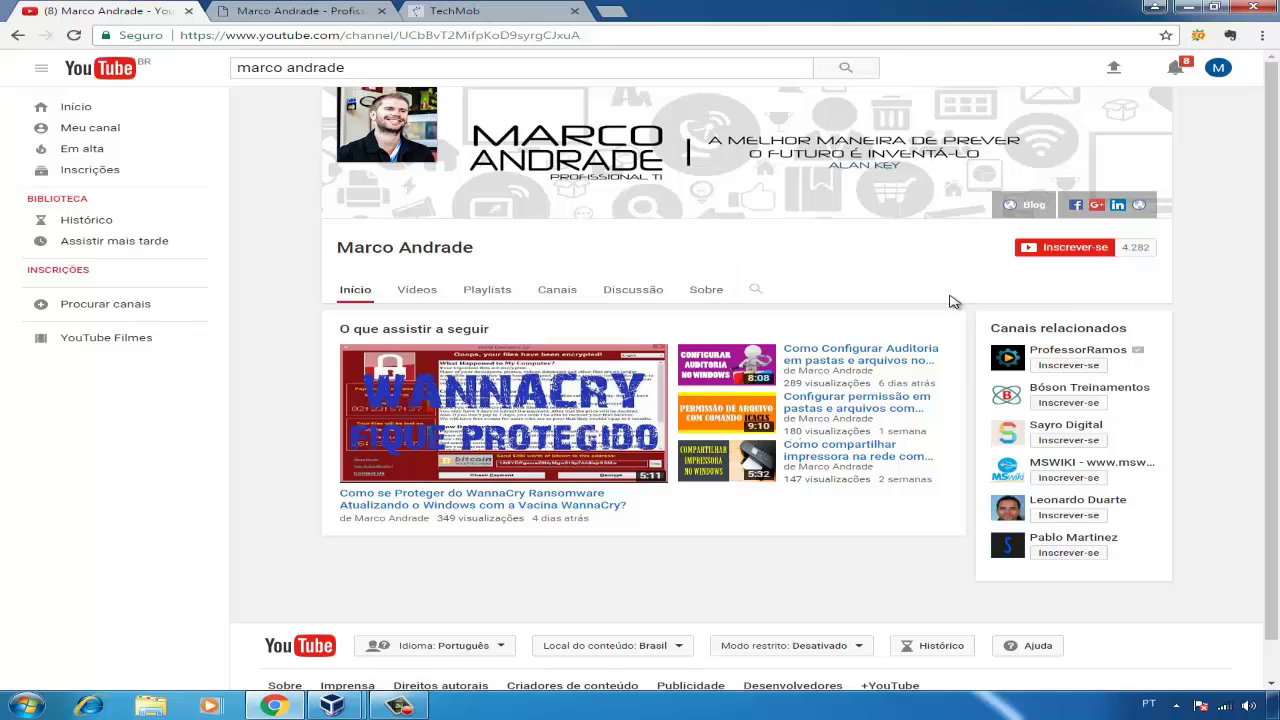
{"action": "left_click", "coordinate": [1063, 249]}
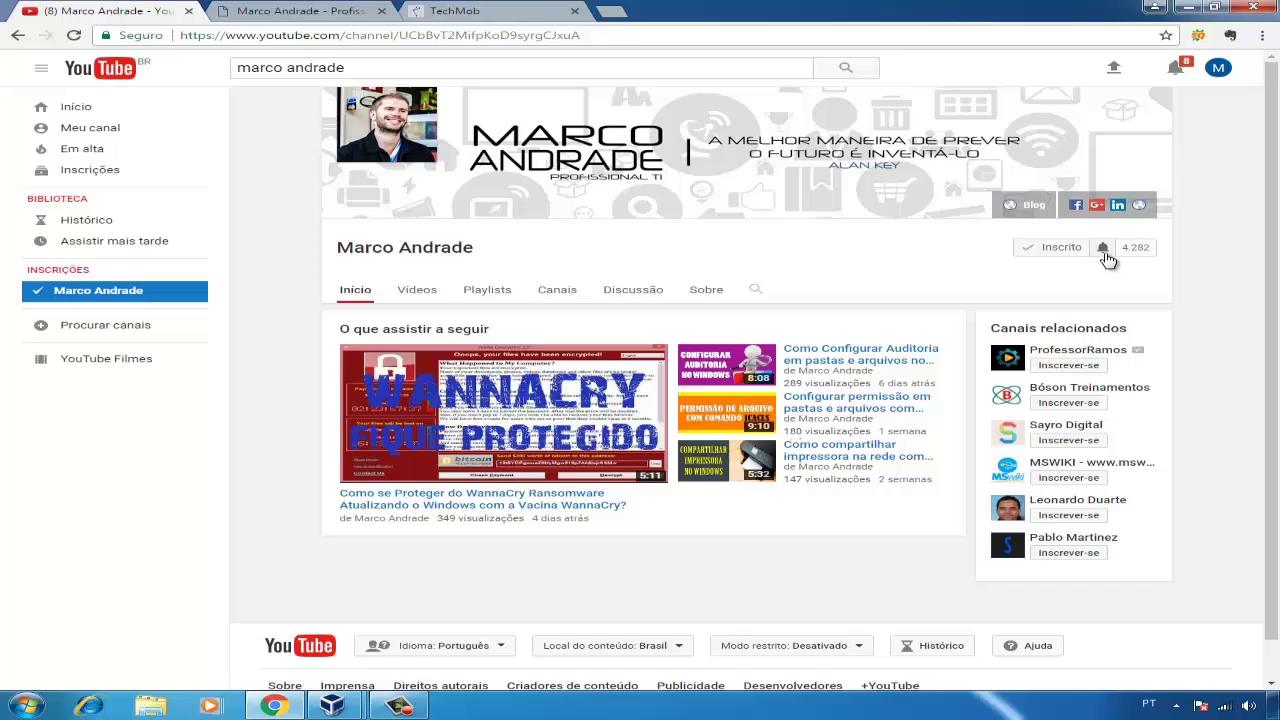
{"action": "left_click", "coordinate": [1103, 247]}
{"action": "left_click", "coordinate": [612, 335]}
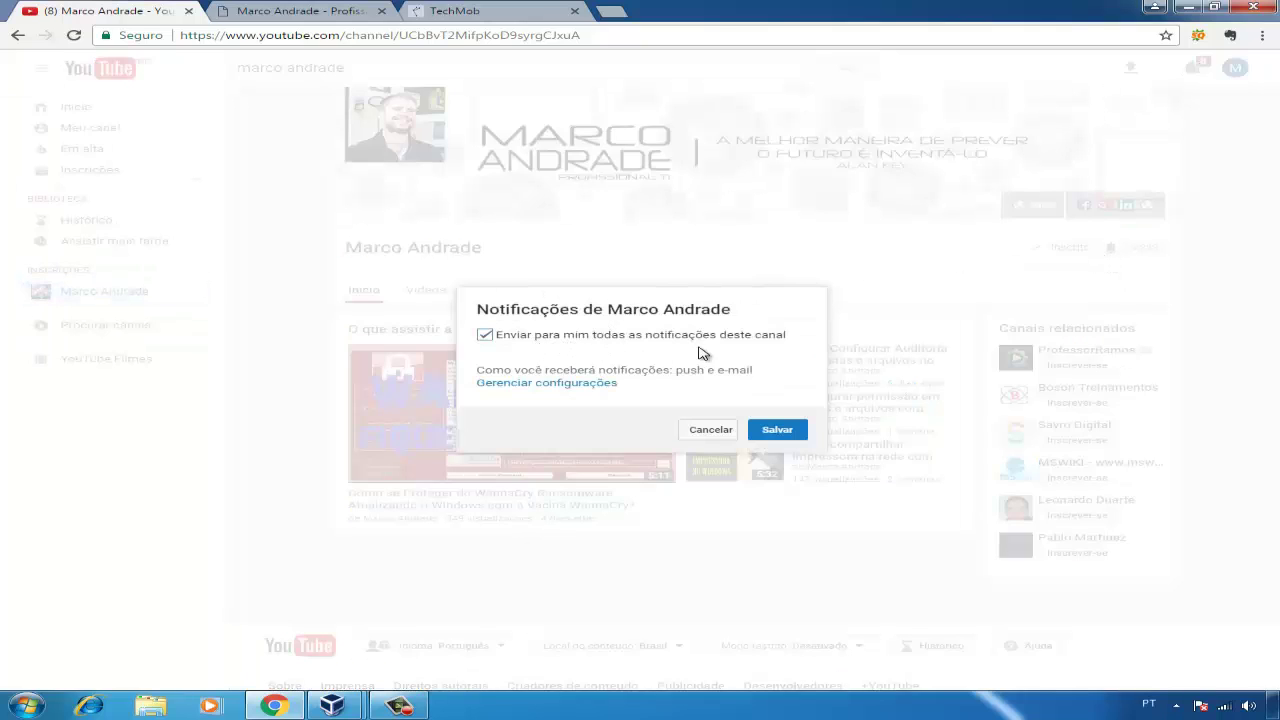
{"action": "left_click", "coordinate": [779, 432]}
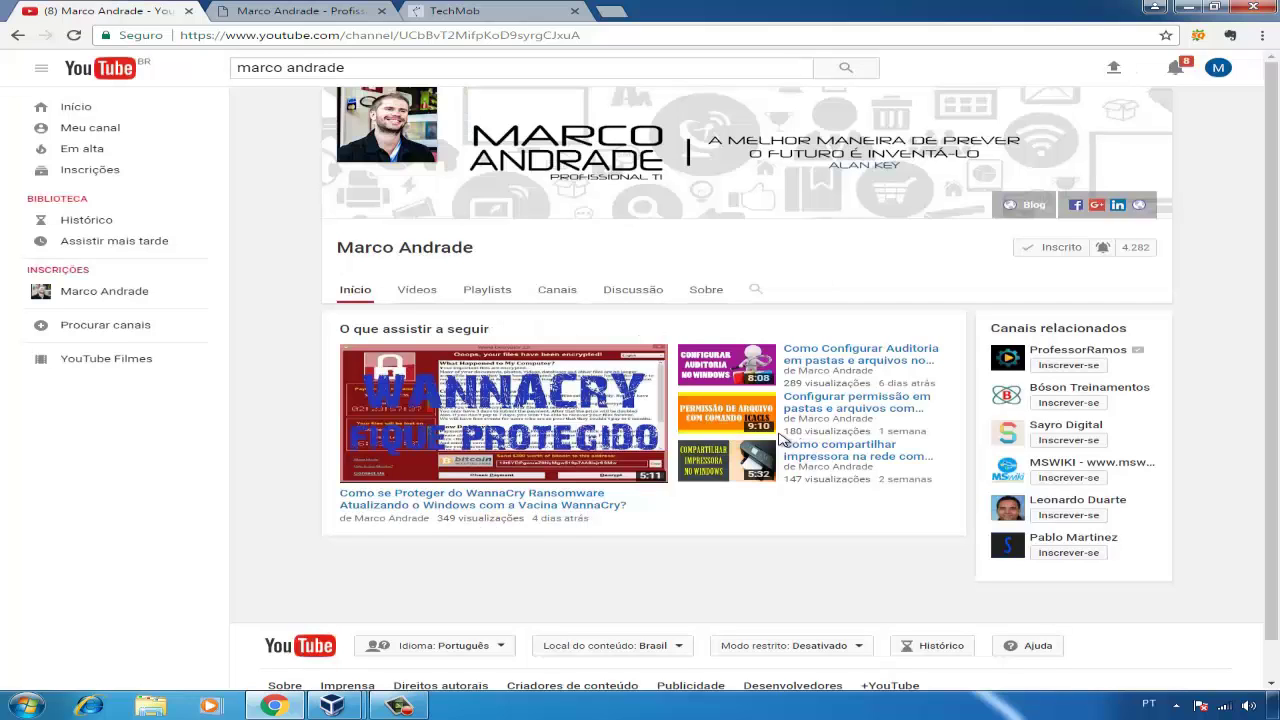
Look through the home page of the channel author's website, including its articles and social media links.
{"action": "left_click", "coordinate": [300, 11]}
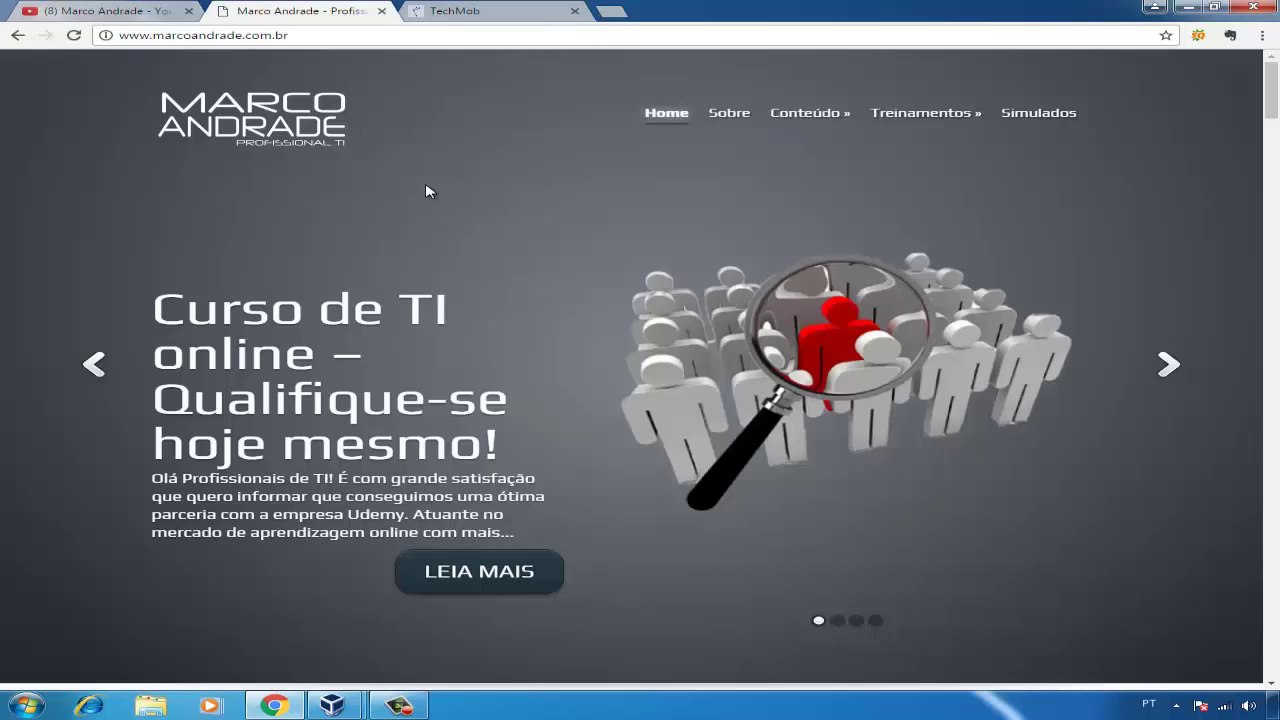
{"action": "scroll", "coordinate": [504, 224], "scroll_direction": "down", "scroll_amount": 3}
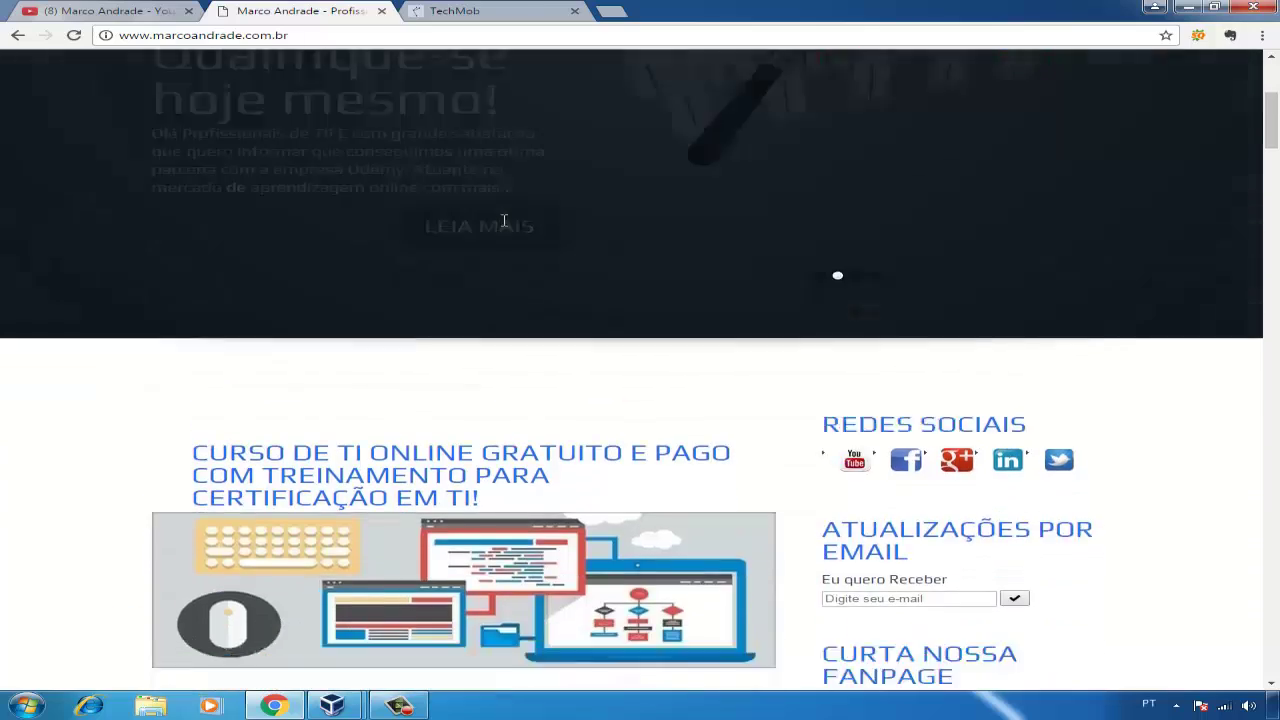
{"action": "scroll", "coordinate": [504, 220], "scroll_direction": "down", "scroll_amount": 5}
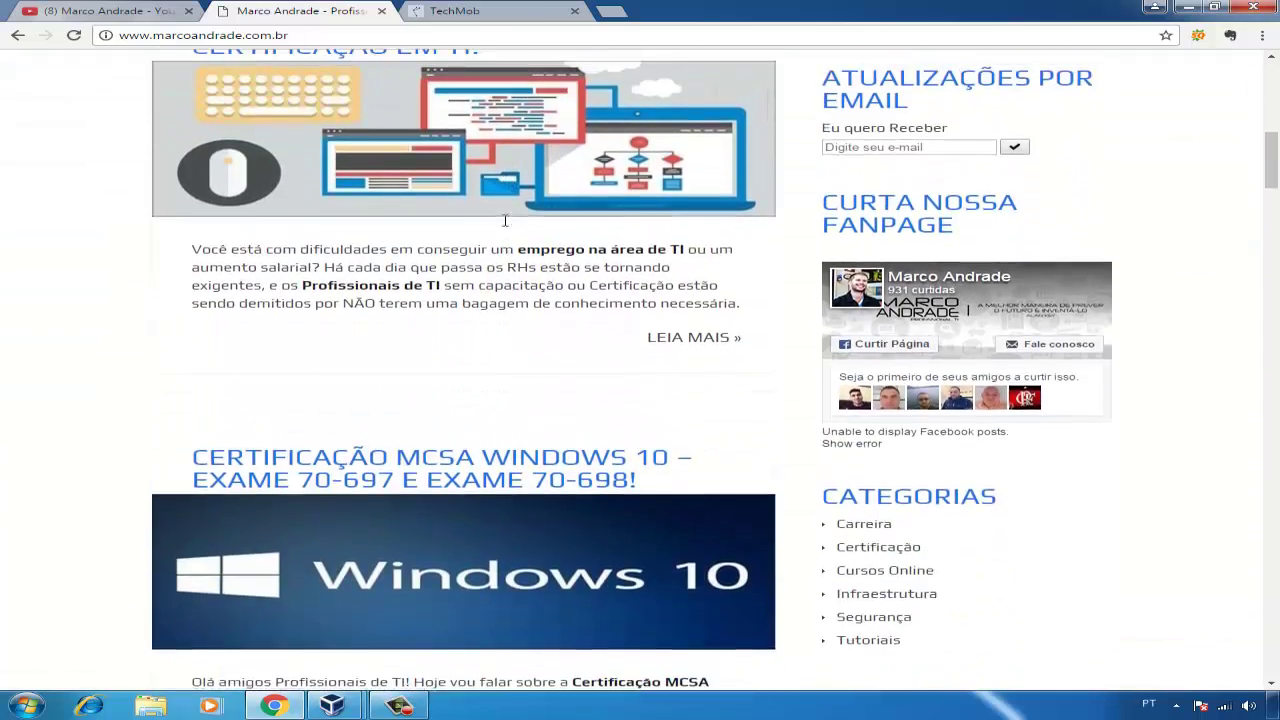
{"action": "scroll", "coordinate": [504, 220], "scroll_direction": "up", "scroll_amount": 3}
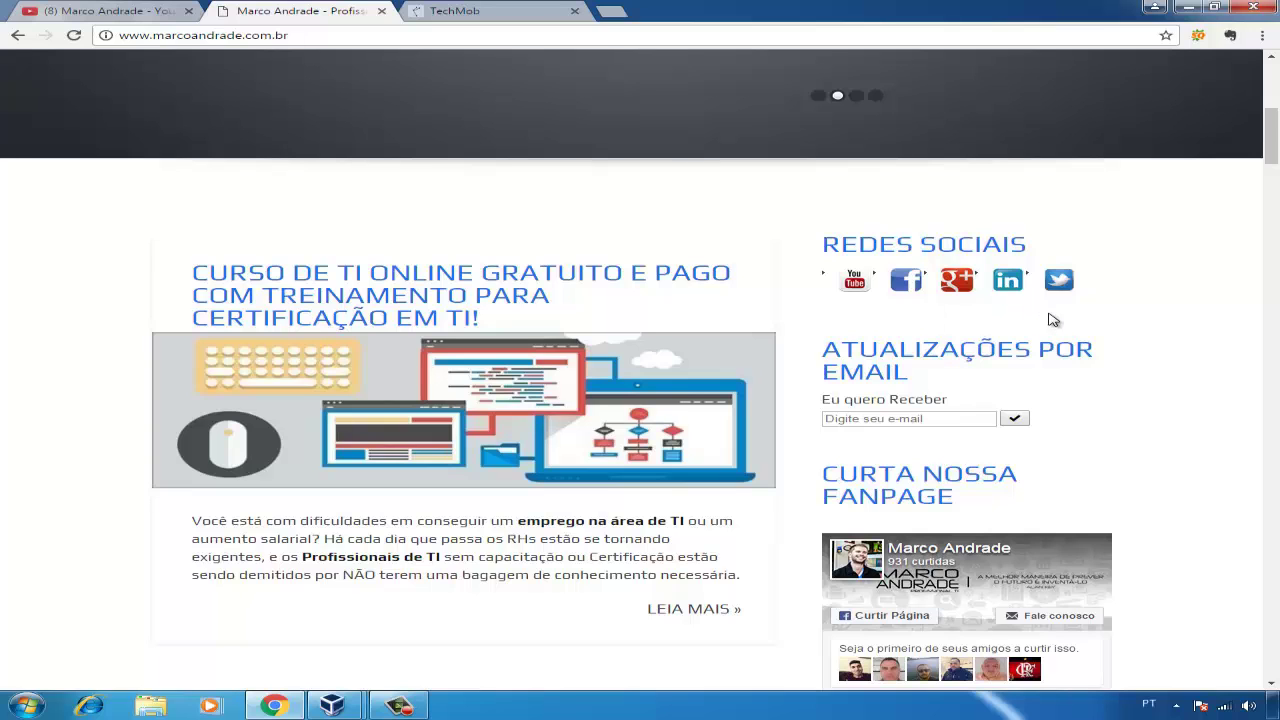
Look through the articles on the TechMob home page and minimize the browser.
{"action": "left_click", "coordinate": [510, 12]}
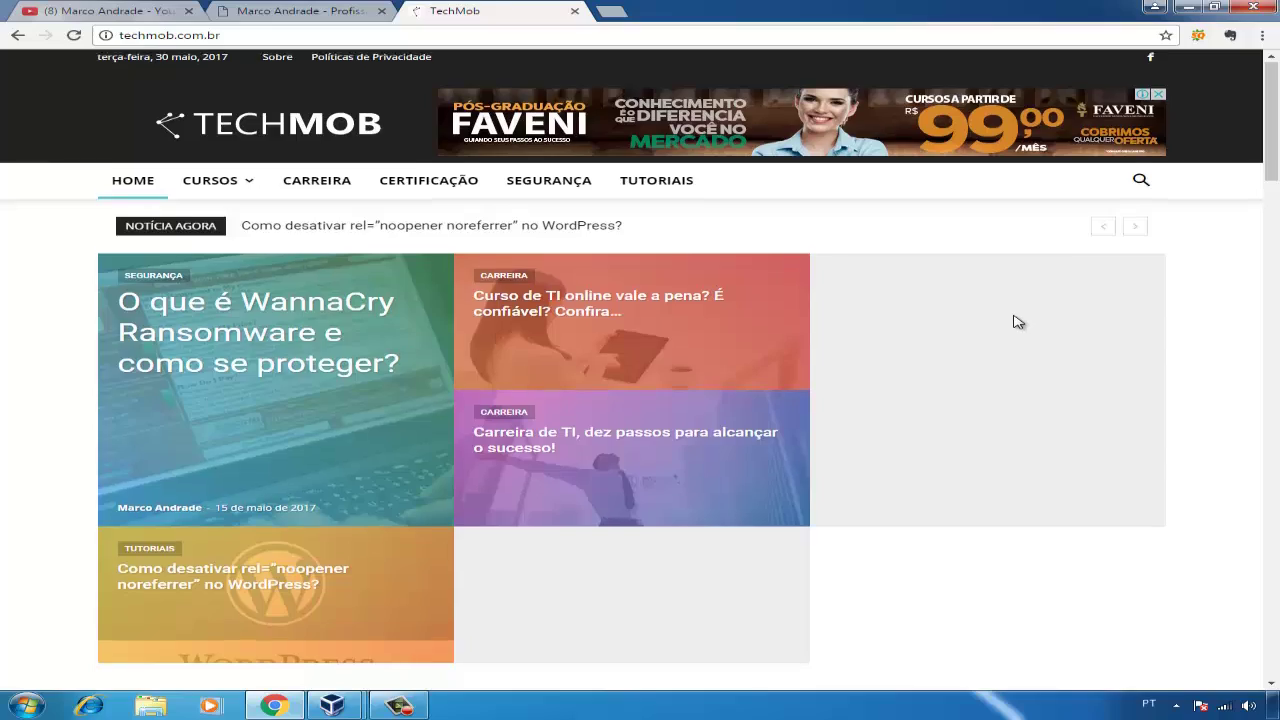
{"action": "scroll", "coordinate": [1017, 320], "scroll_direction": "down", "scroll_amount": 3}
{"action": "scroll", "coordinate": [1017, 322], "scroll_direction": "down", "scroll_amount": 8}
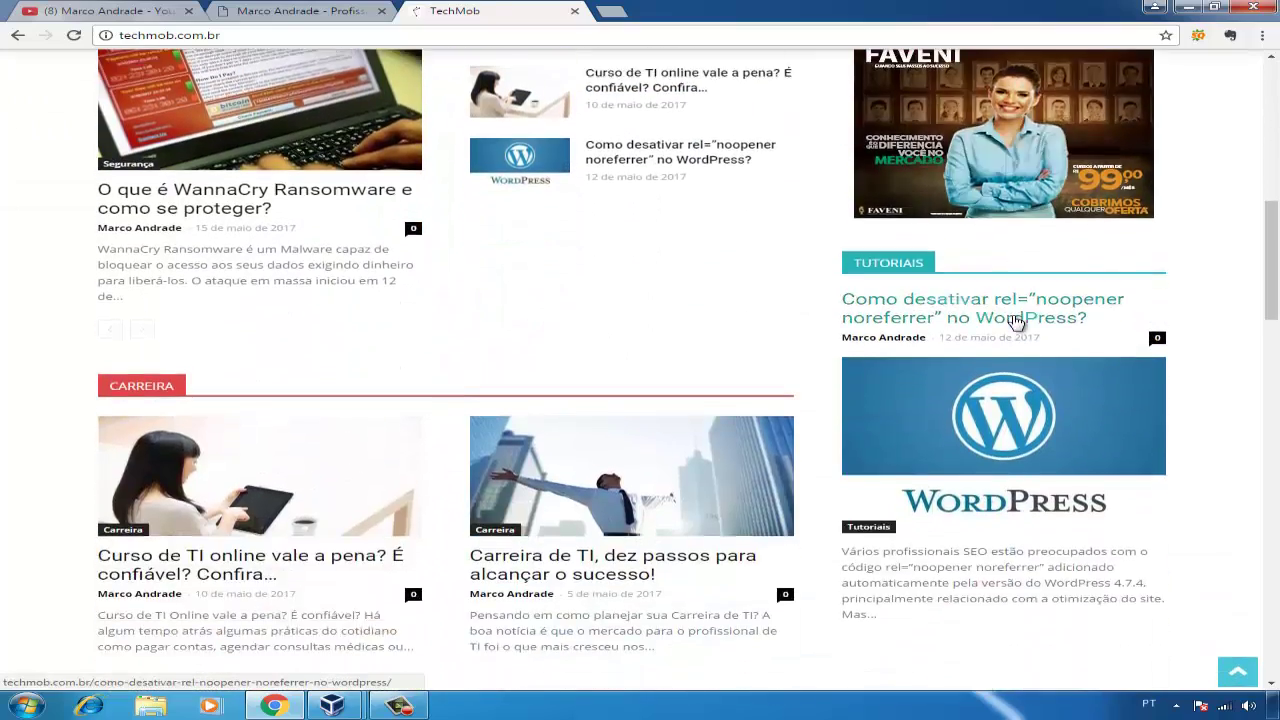
{"action": "scroll", "coordinate": [1017, 322], "scroll_direction": "down", "scroll_amount": 4}
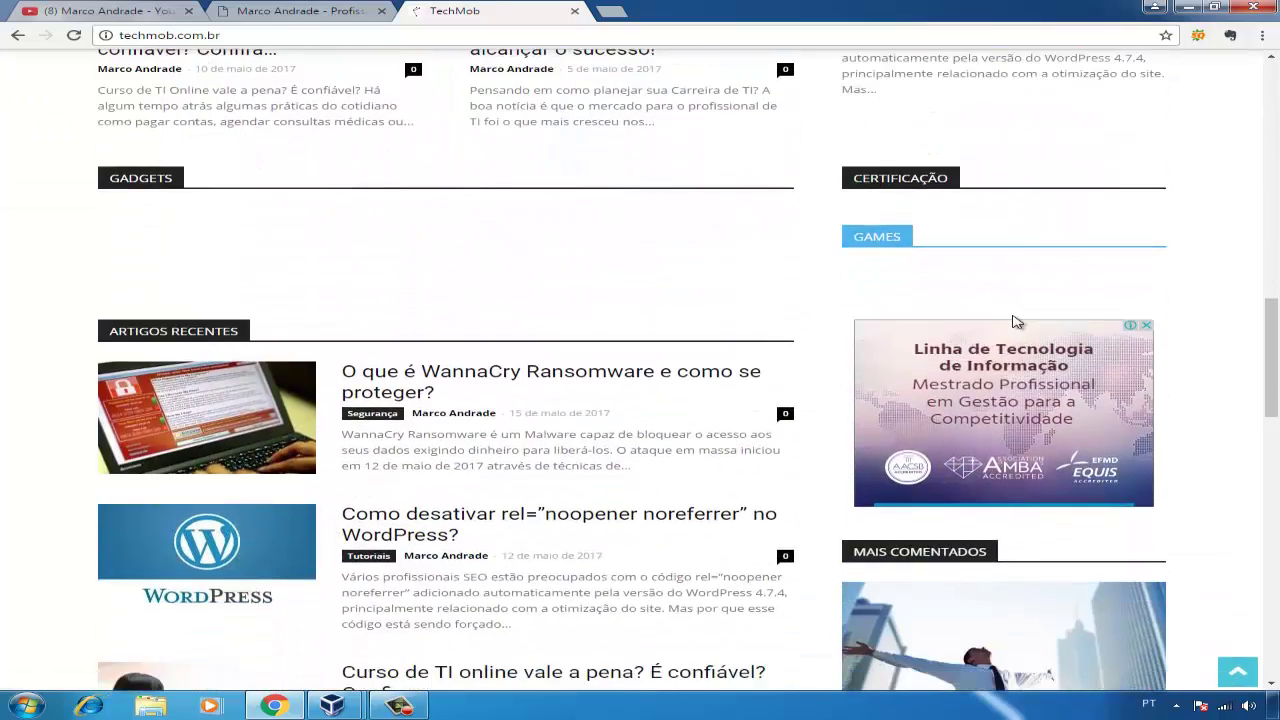
{"action": "left_click", "coordinate": [1188, 7]}
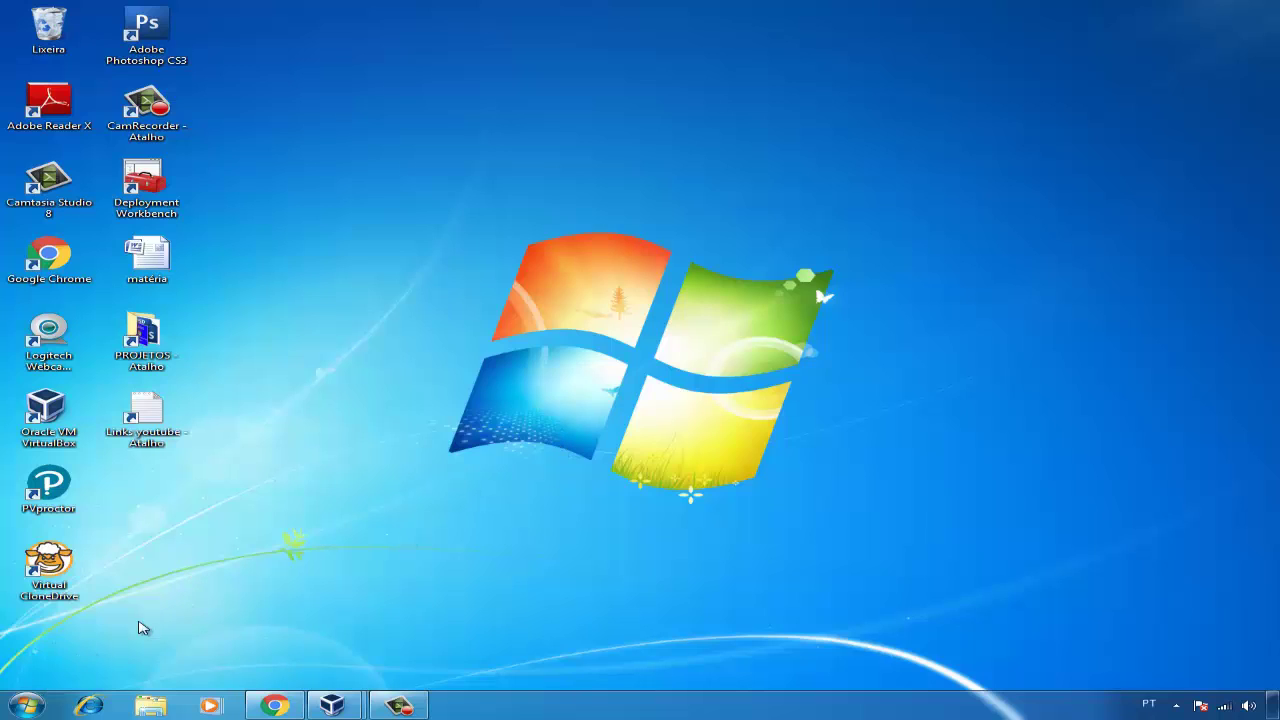
Launch certmgr.msc, maximize its window and widen the tree pane so the store names are fully readable.
{"action": "left_click", "coordinate": [30, 706]}
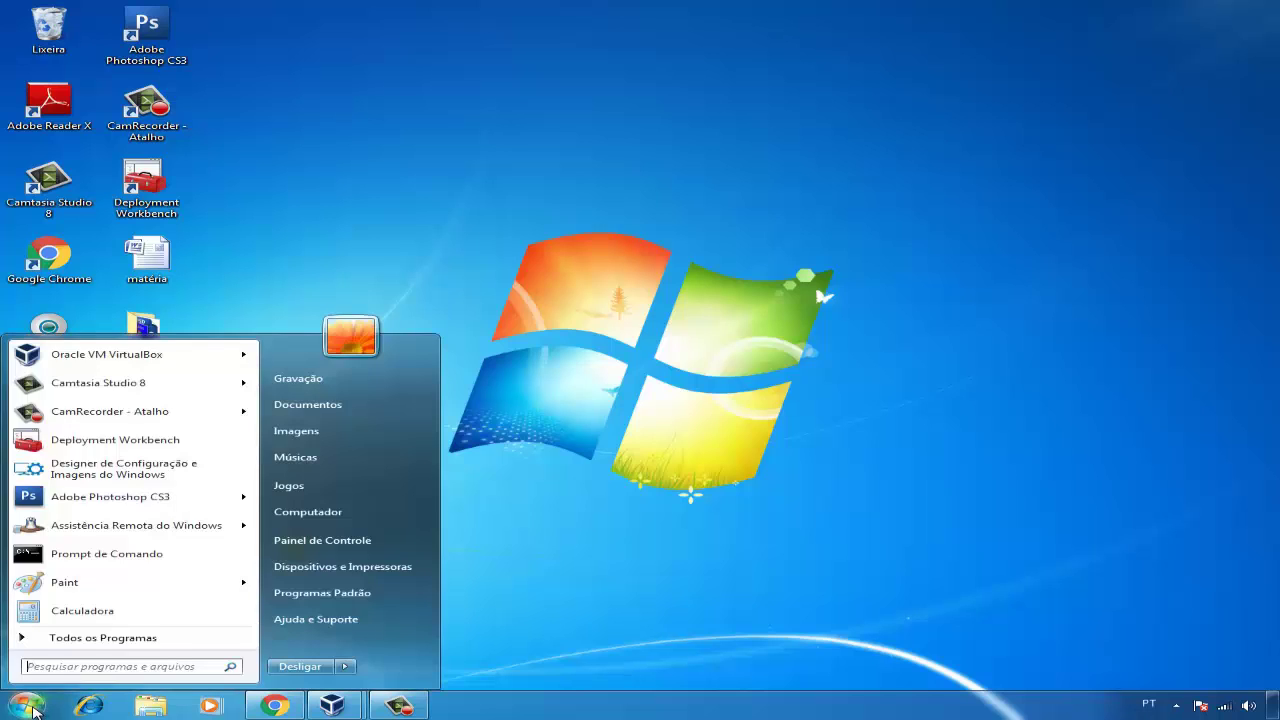
{"action": "type", "text": "certmgr.msc"}
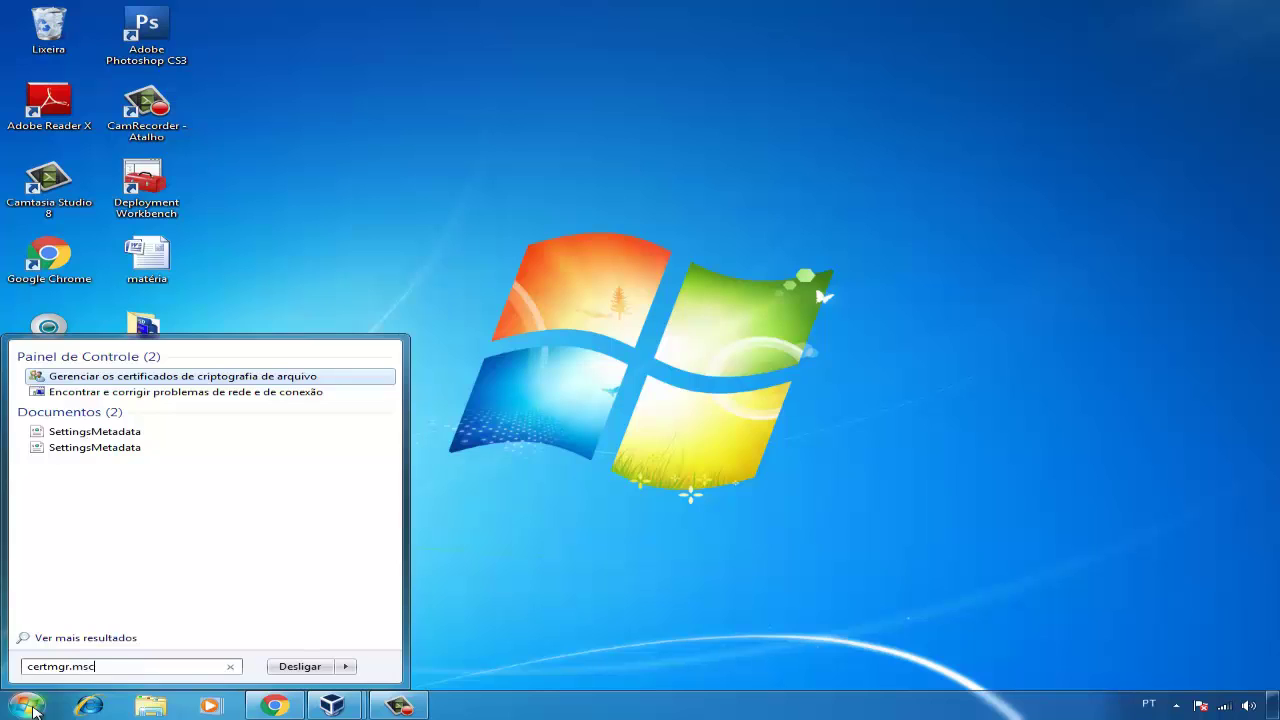
{"action": "key", "text": "Return"}
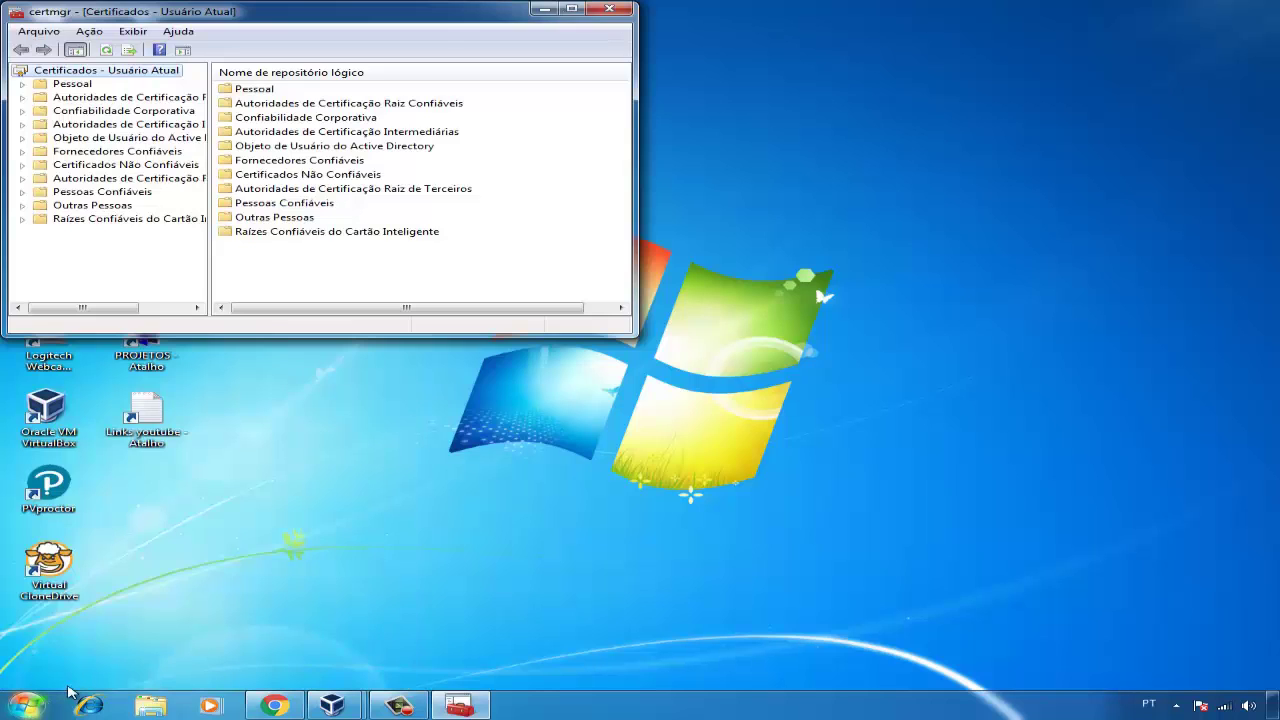
{"action": "left_click", "coordinate": [572, 10]}
{"action": "left_click_drag", "start_coordinate": [206, 380], "coordinate": [364, 379]}
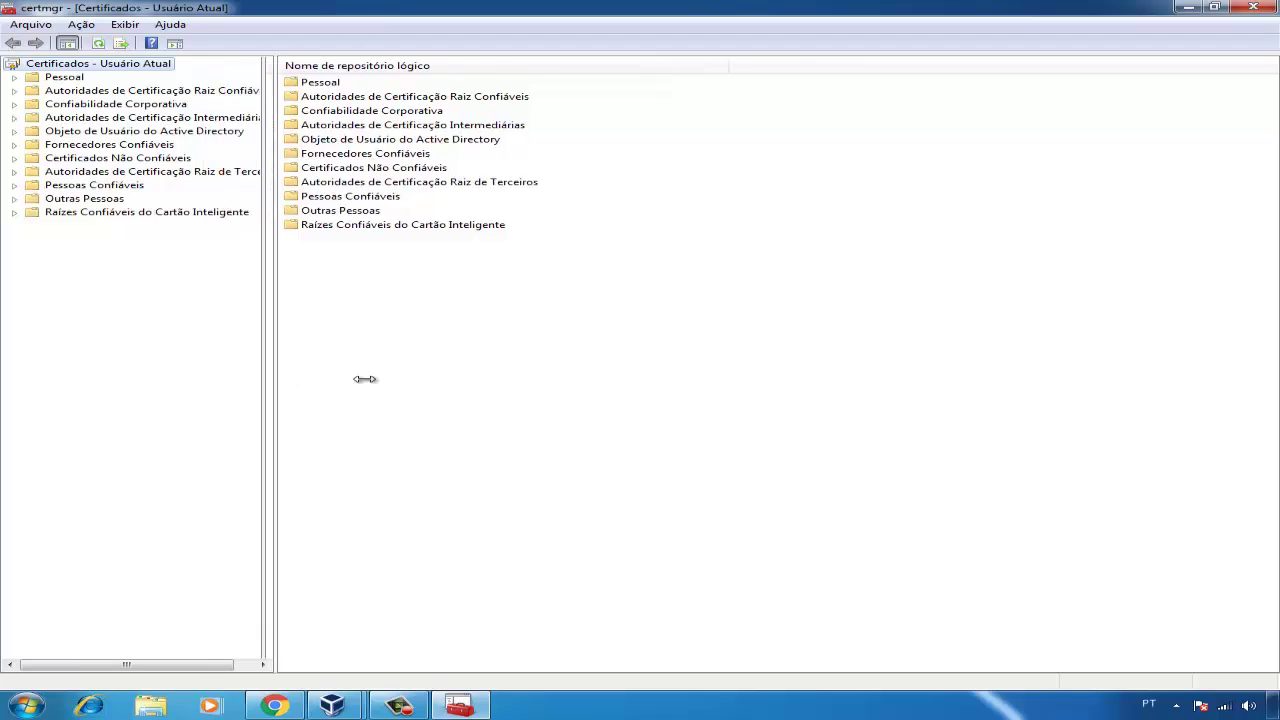
Check the Pessoal and Pessoas Confiáveis stores for existing certificates and minimize the certificate manager.
{"action": "key", "text": "Down"}
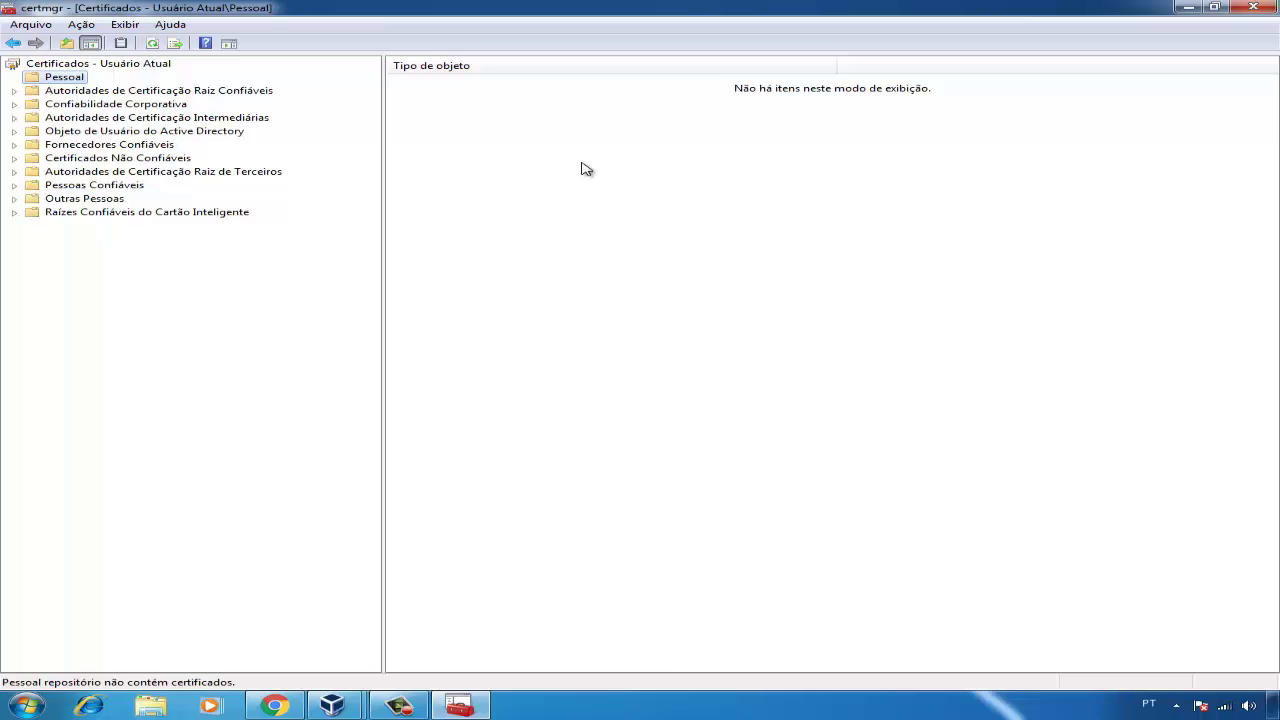
{"action": "left_click", "coordinate": [138, 189]}
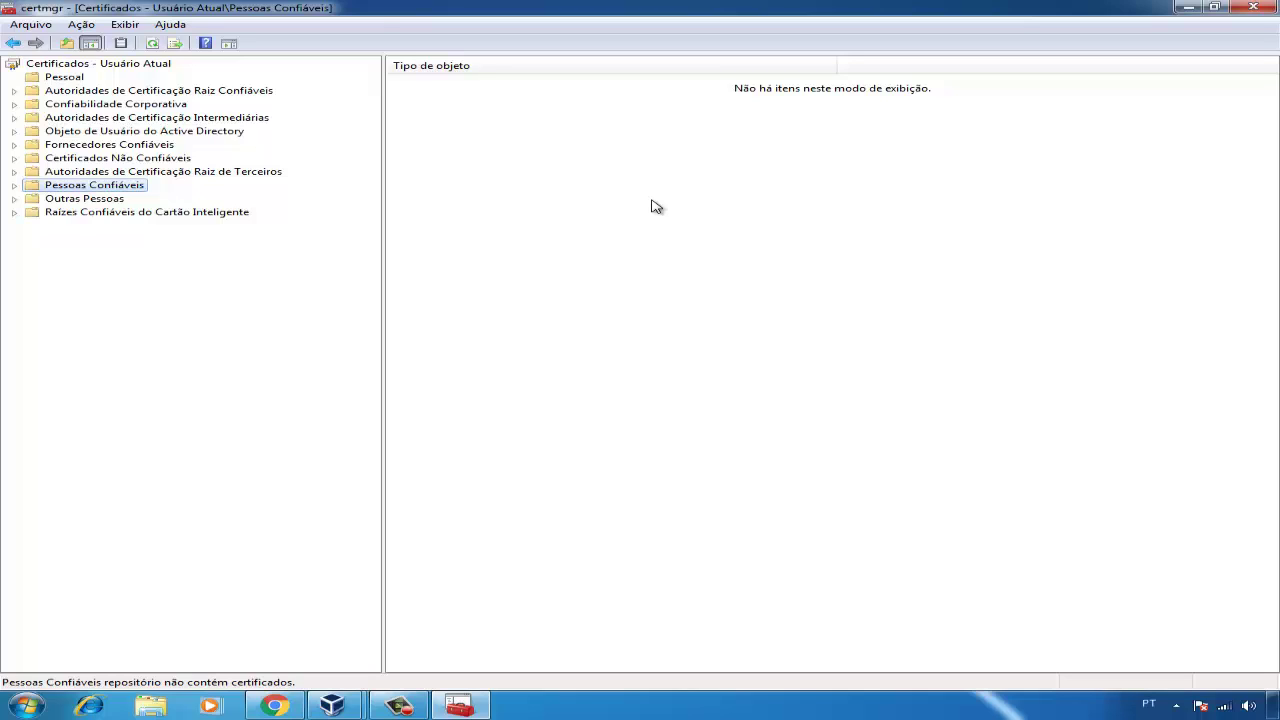
{"action": "left_click", "coordinate": [84, 80]}
{"action": "left_click", "coordinate": [124, 187]}
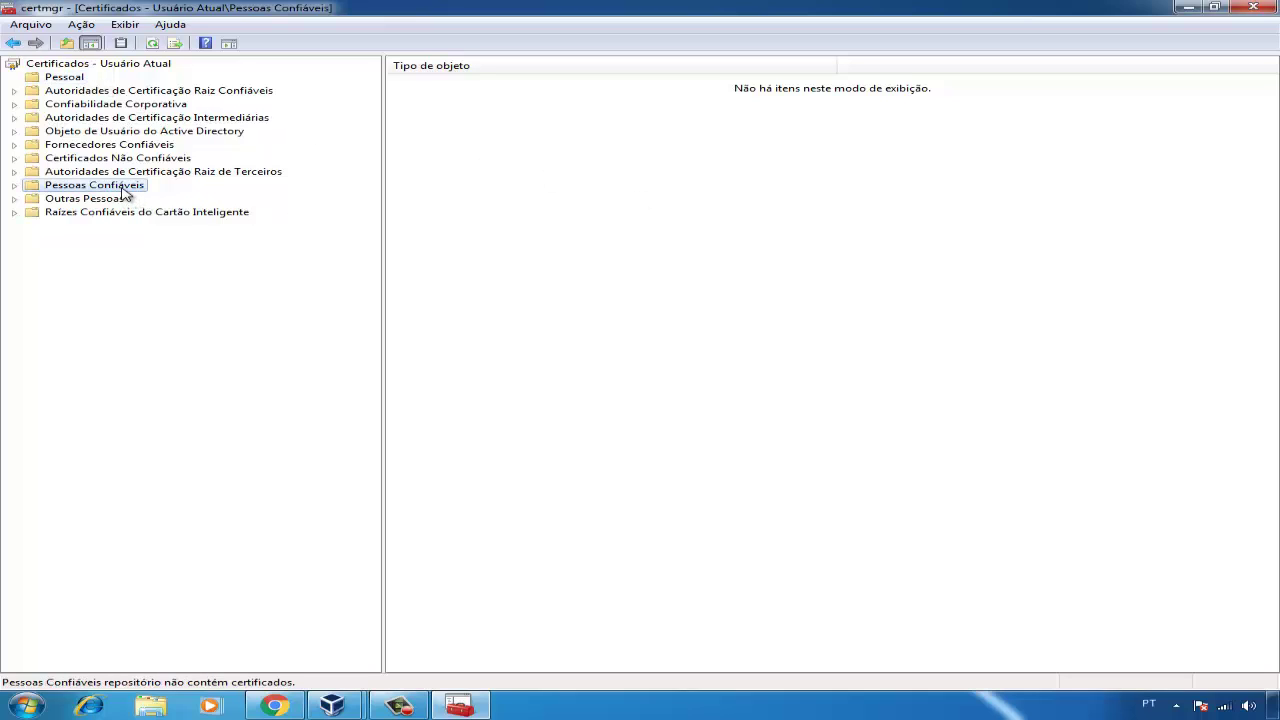
{"action": "left_click", "coordinate": [78, 80]}
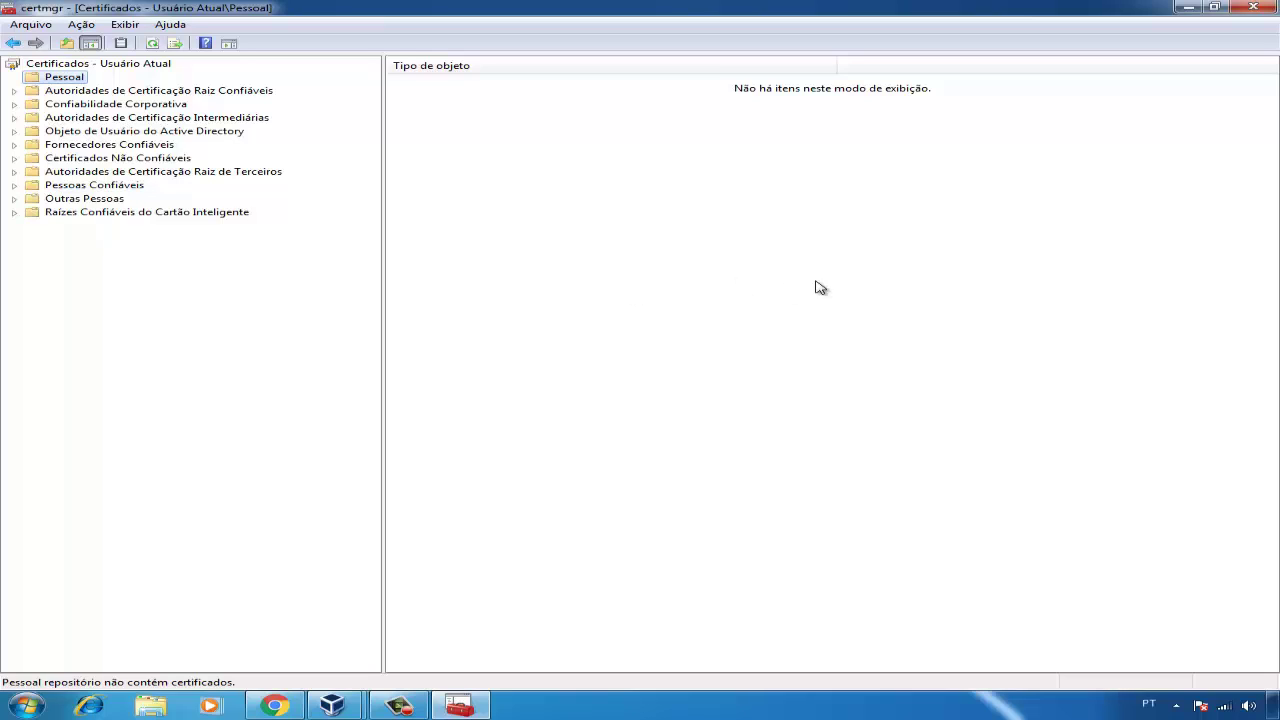
{"action": "left_click", "coordinate": [1189, 9]}
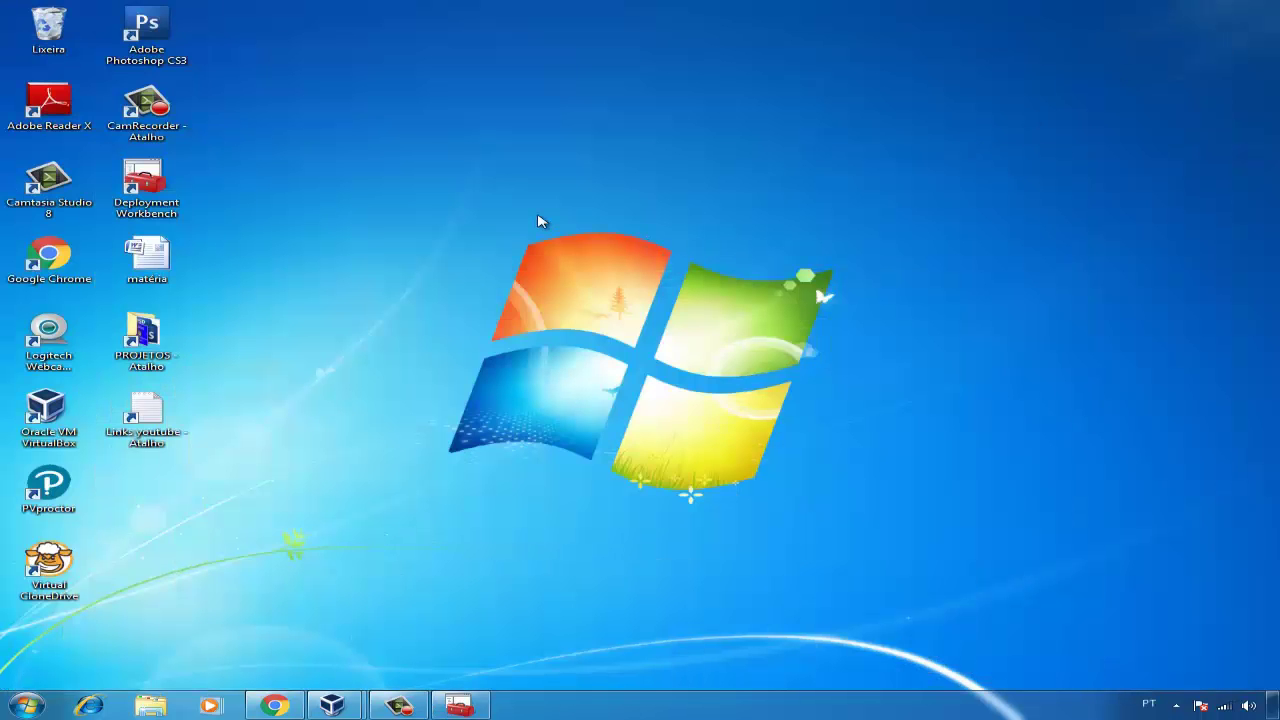
In Windows Explorer, create a folder named Confidencial in the root of the PenDrive (L:) drive.
{"action": "key", "text": "super+e"}
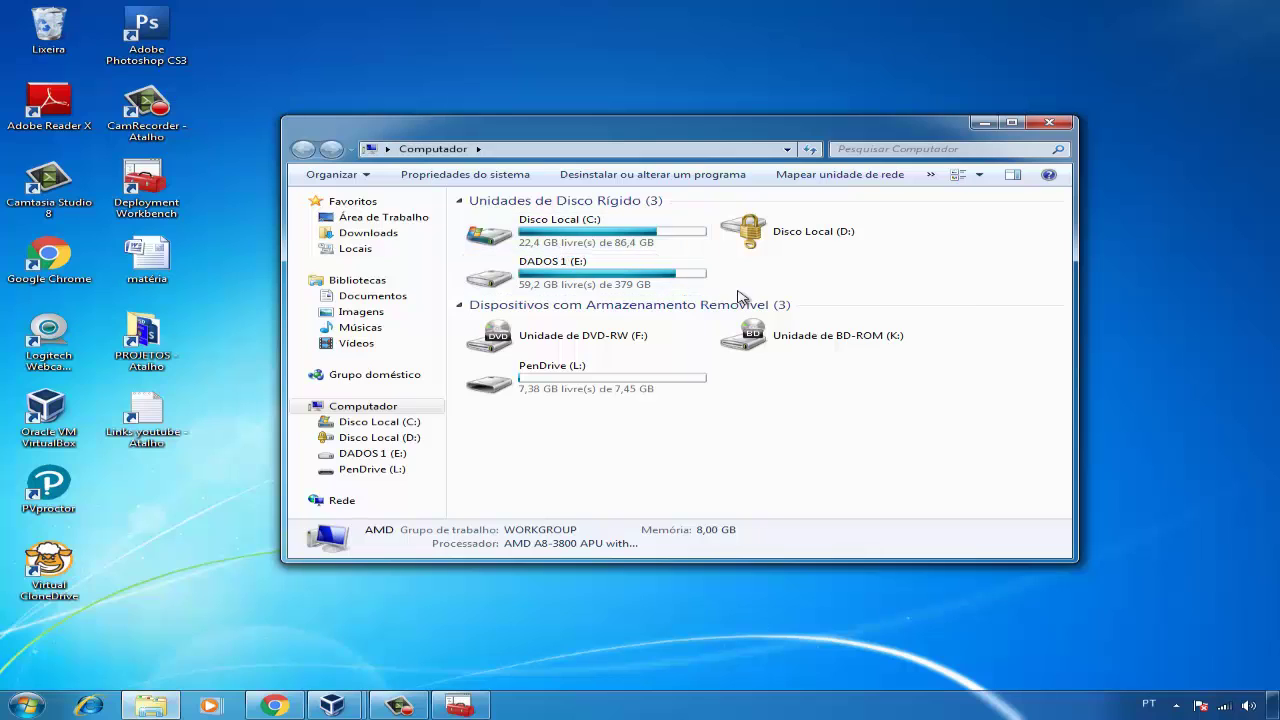
{"action": "left_click", "coordinate": [612, 390]}
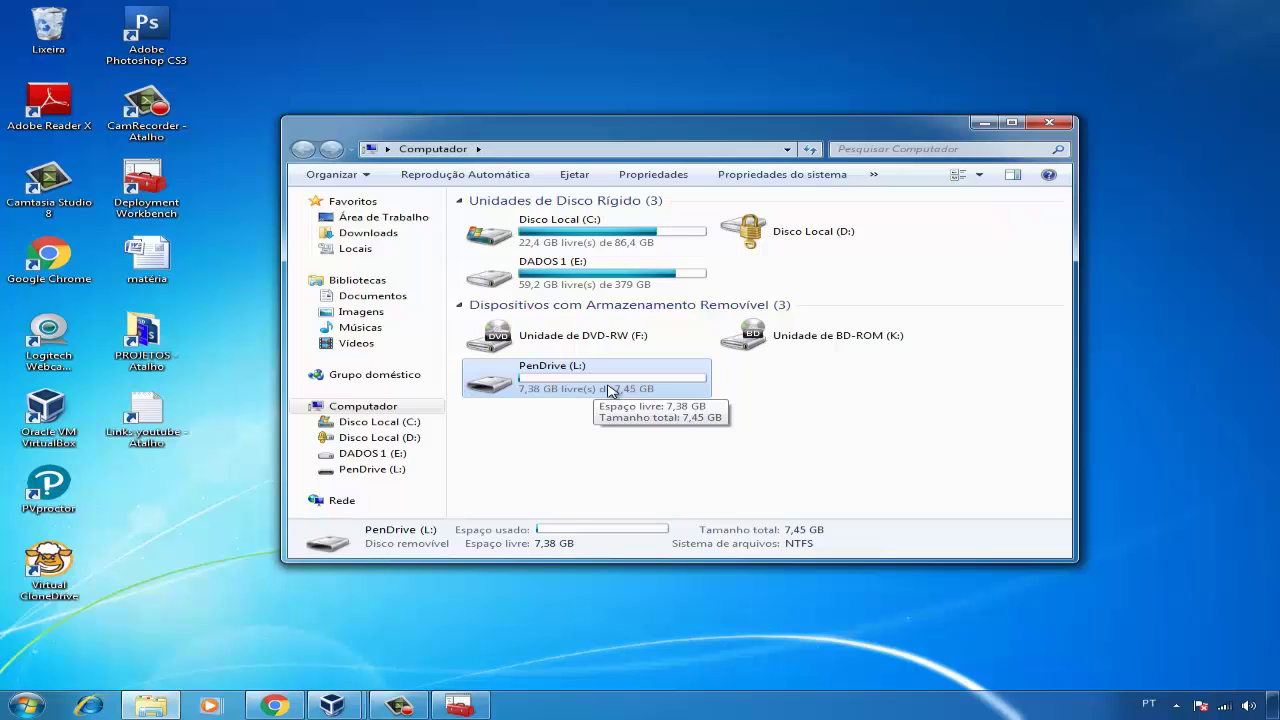
{"action": "double_click", "coordinate": [610, 388]}
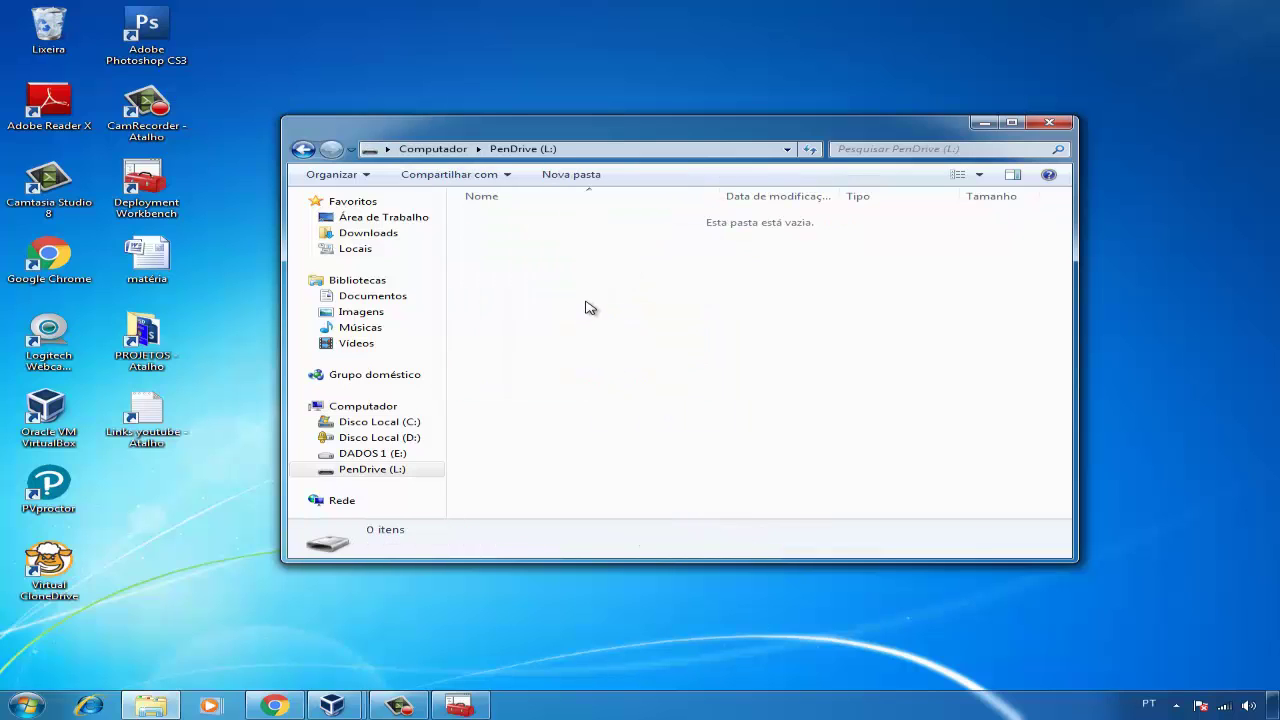
{"action": "right_click", "coordinate": [590, 307]}
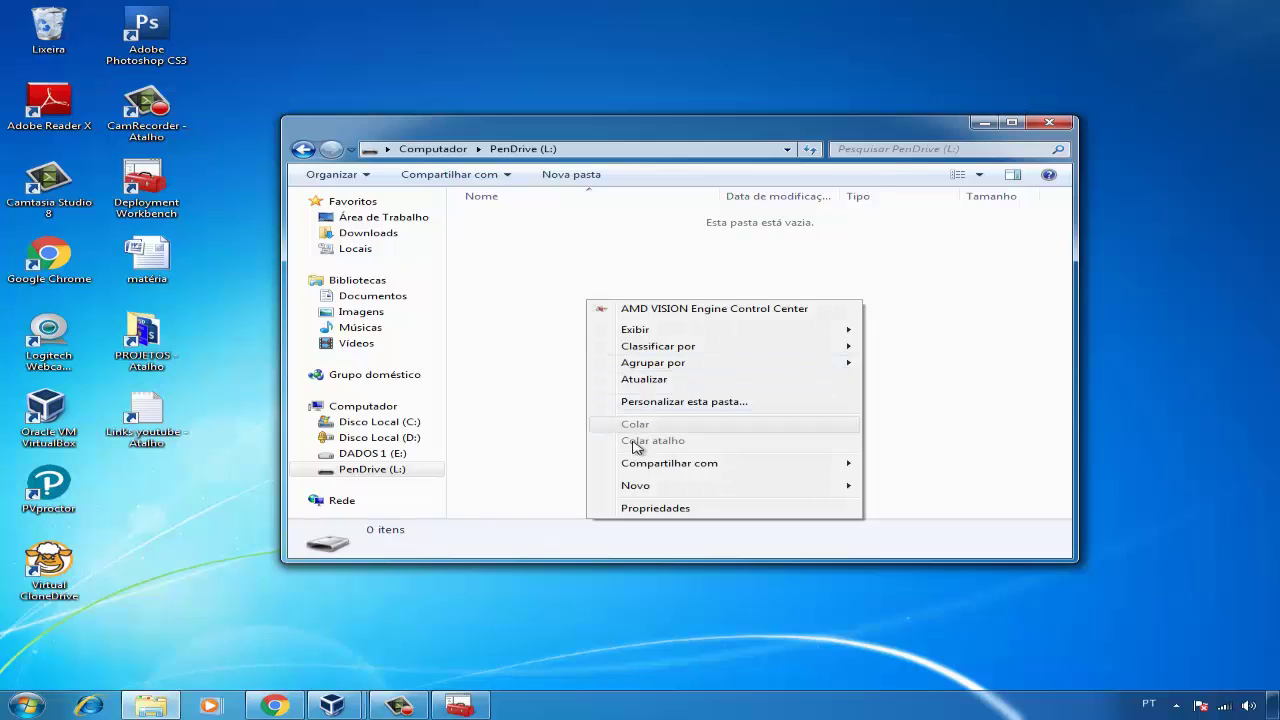
{"action": "mouse_move", "coordinate": [648, 486]}
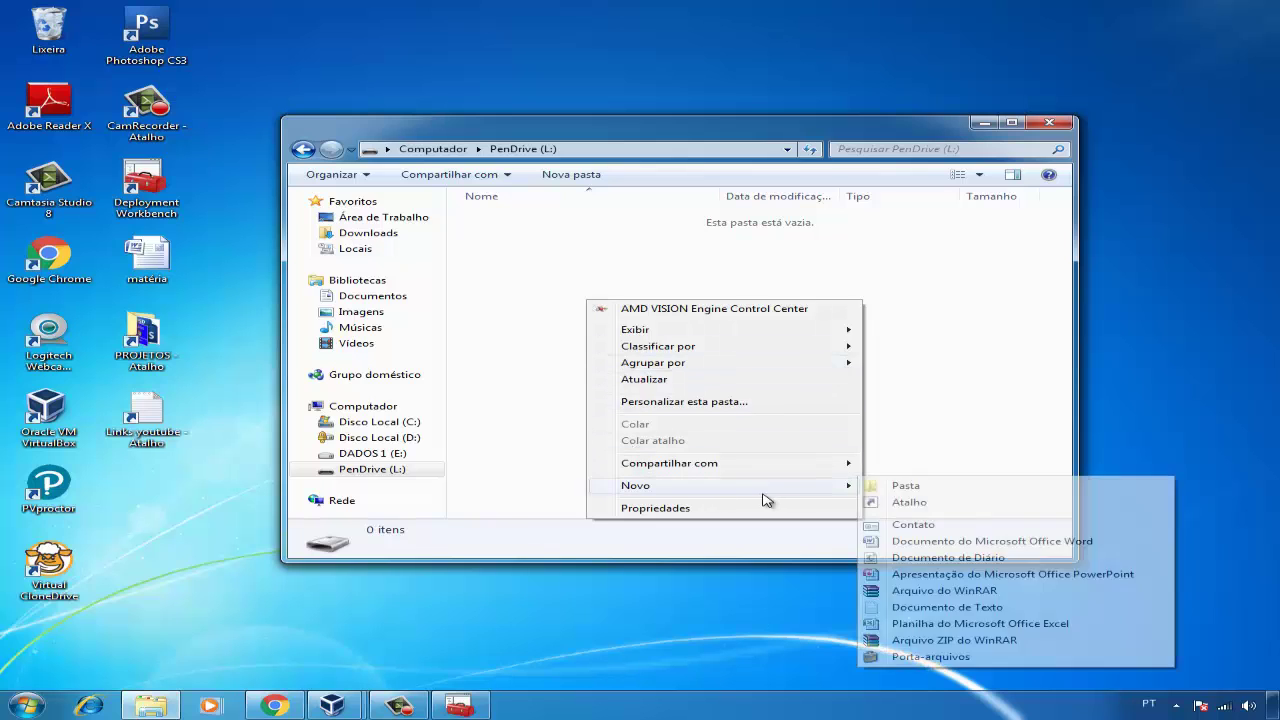
{"action": "left_click", "coordinate": [900, 486]}
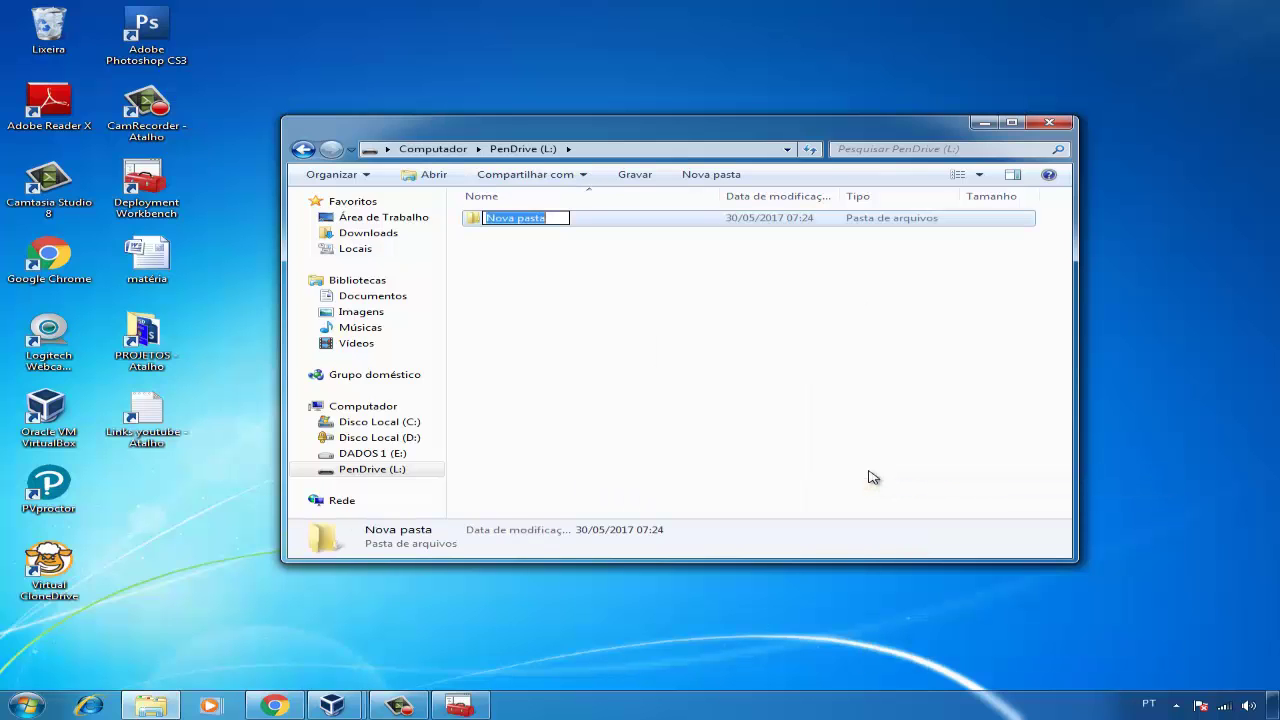
{"action": "type", "text": "Confidencial"}
{"action": "key", "text": "Return"}
{"action": "left_click", "coordinate": [868, 477]}
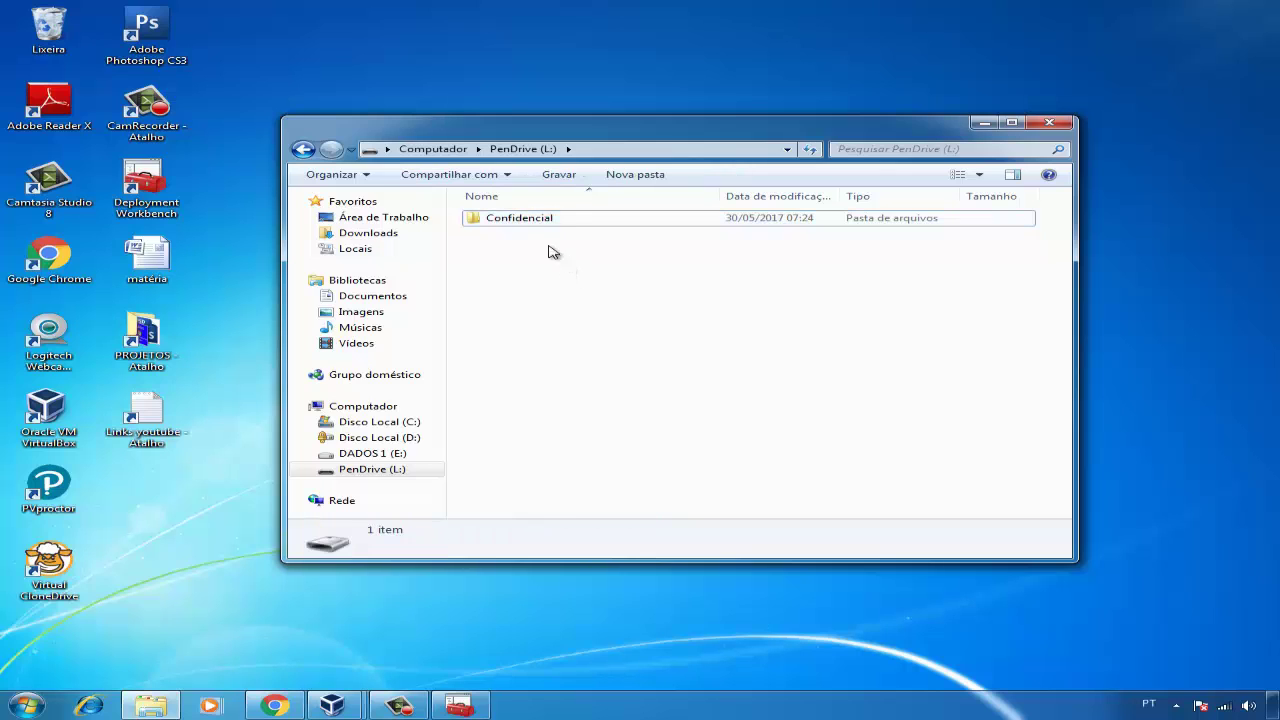
Encrypt the contents of the Confidencial folder through its advanced attributes and apply the change.
{"action": "left_click", "coordinate": [528, 218]}
{"action": "right_click", "coordinate": [532, 219]}
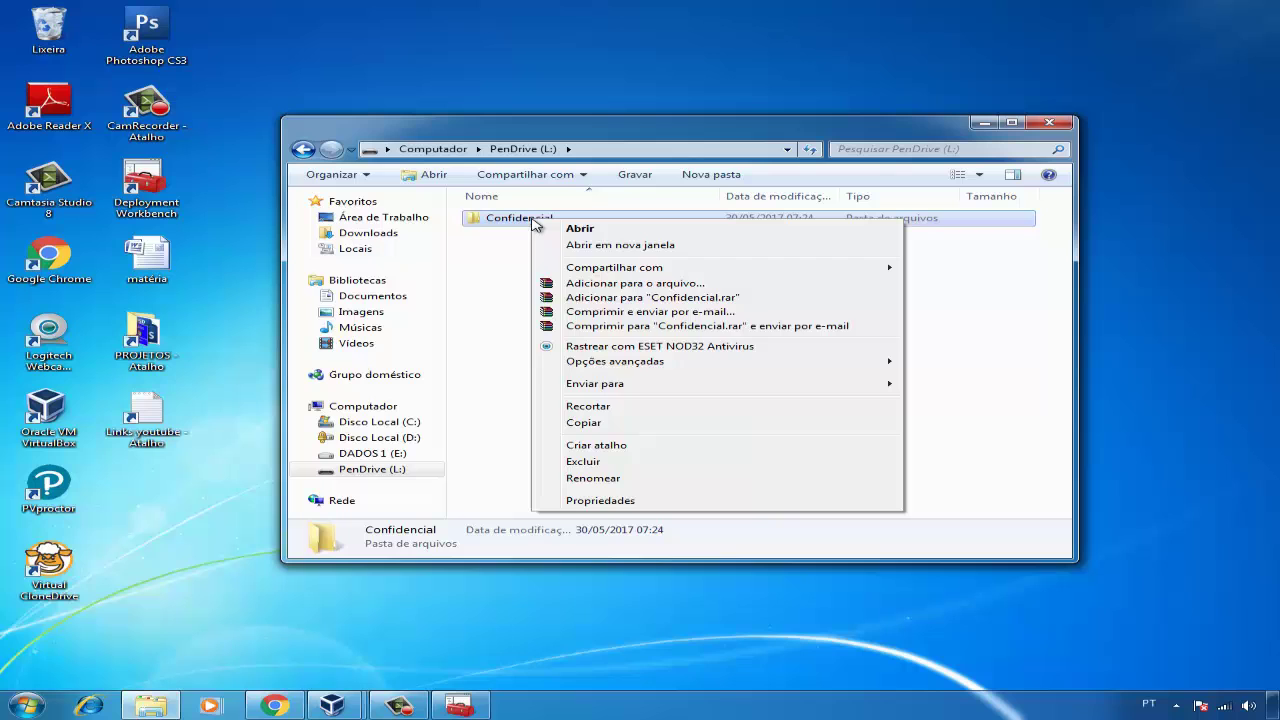
{"action": "left_click", "coordinate": [634, 501]}
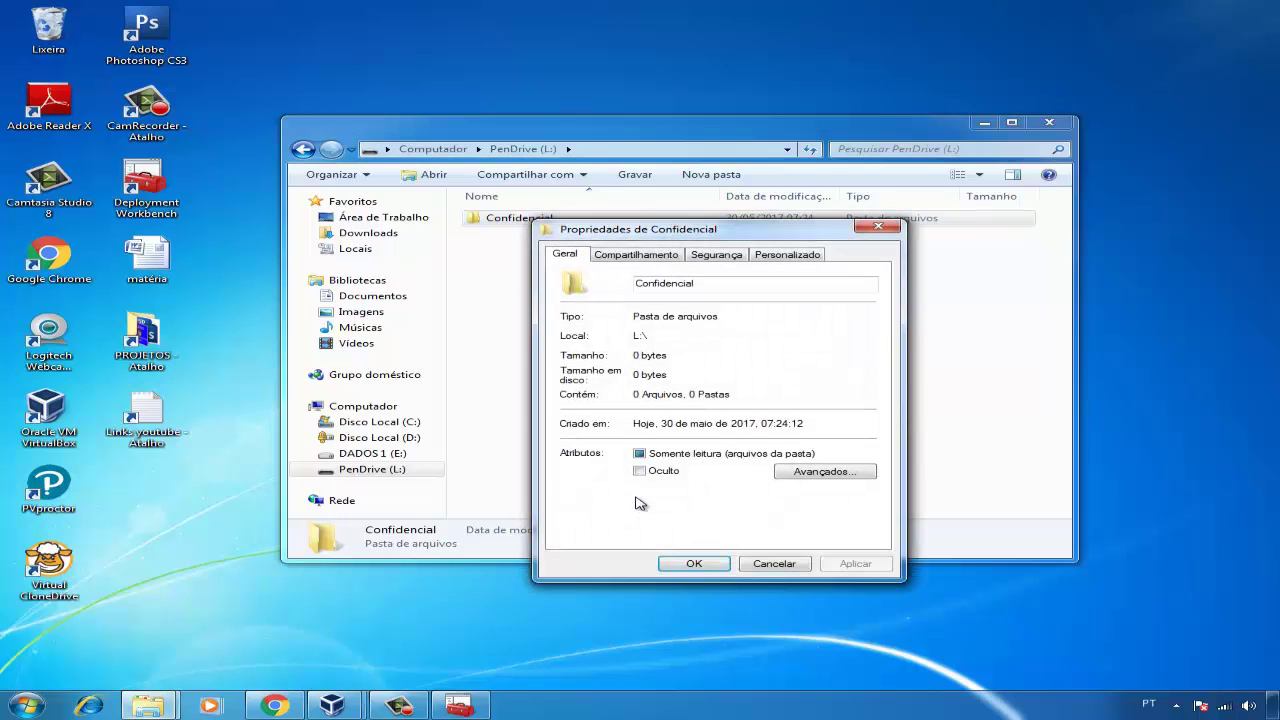
{"action": "left_click", "coordinate": [814, 476]}
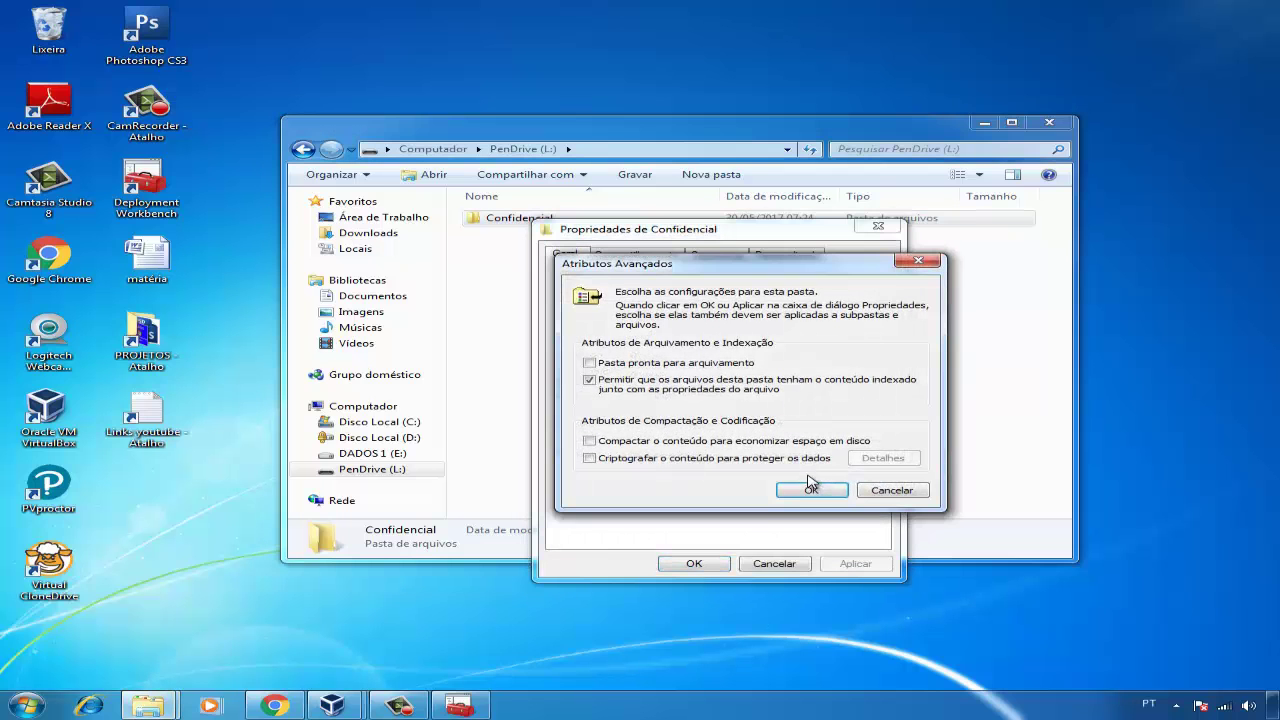
{"action": "left_click", "coordinate": [646, 461]}
{"action": "left_click", "coordinate": [816, 489]}
{"action": "left_click", "coordinate": [853, 566]}
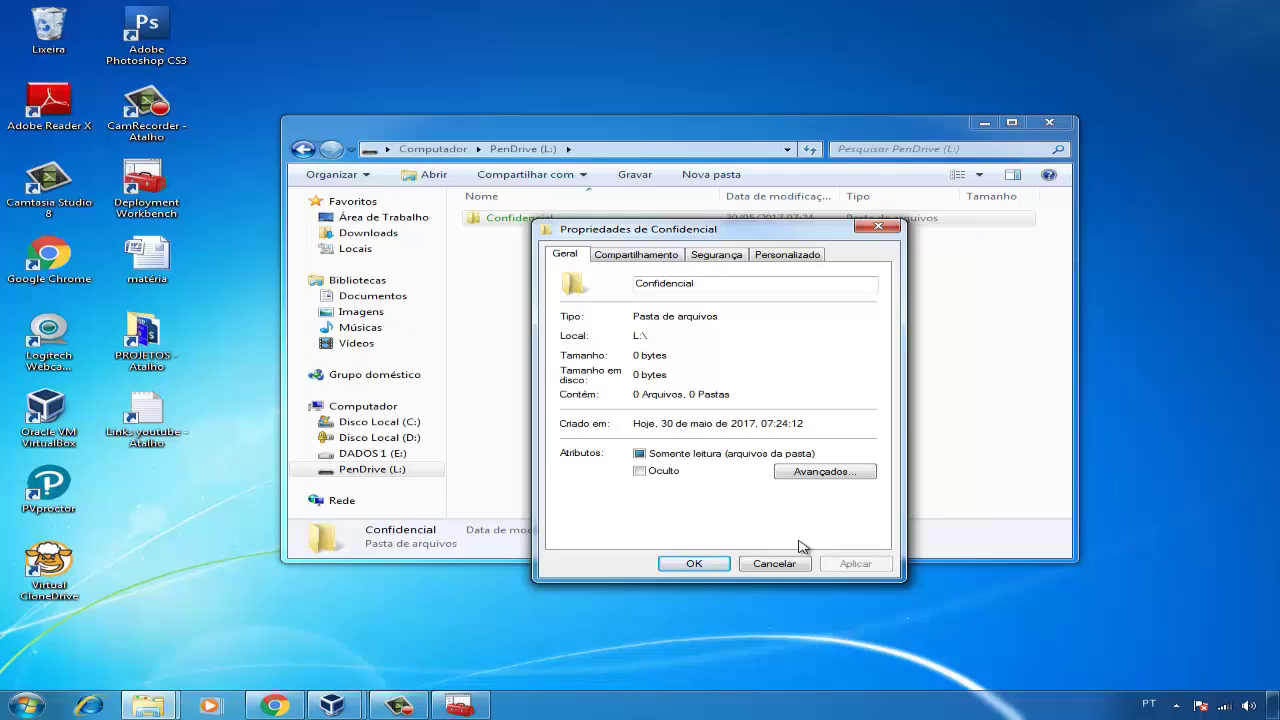
{"action": "left_click", "coordinate": [694, 563]}
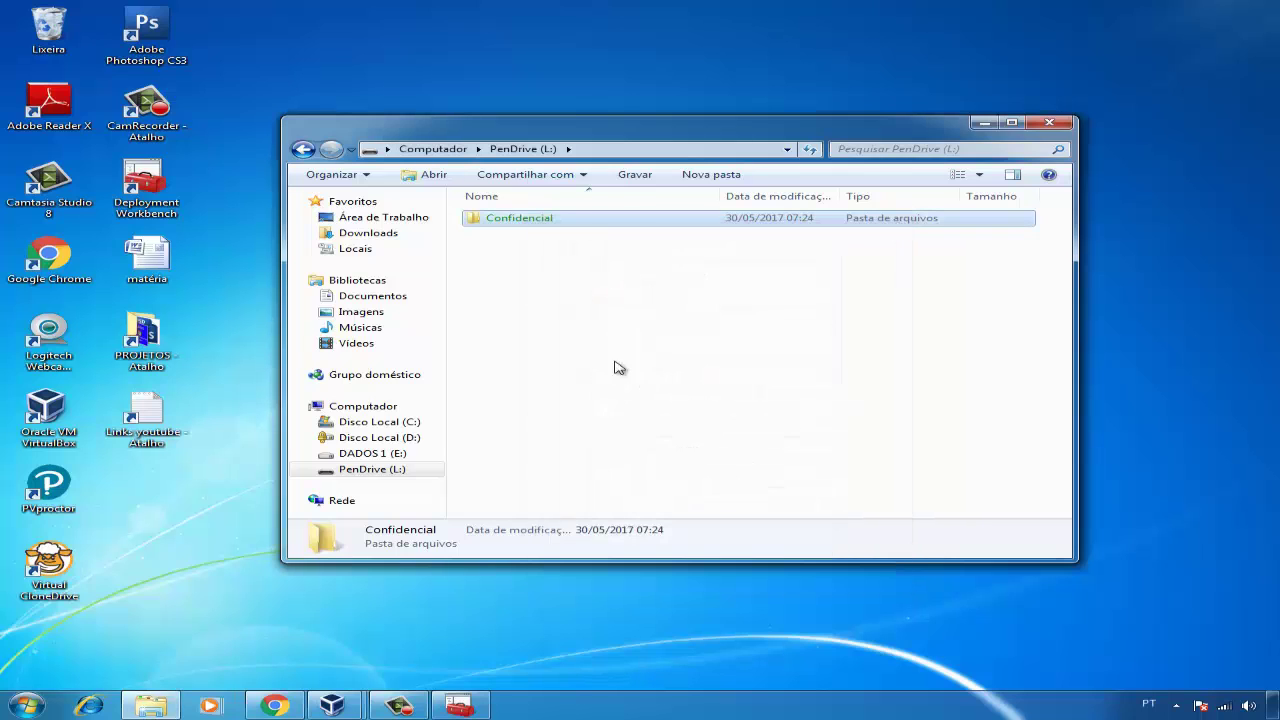
Create a text document named Arquivo01 inside the Confidencial folder on the PenDrive (L:) drive.
{"action": "double_click", "coordinate": [543, 219]}
{"action": "right_click", "coordinate": [551, 272]}
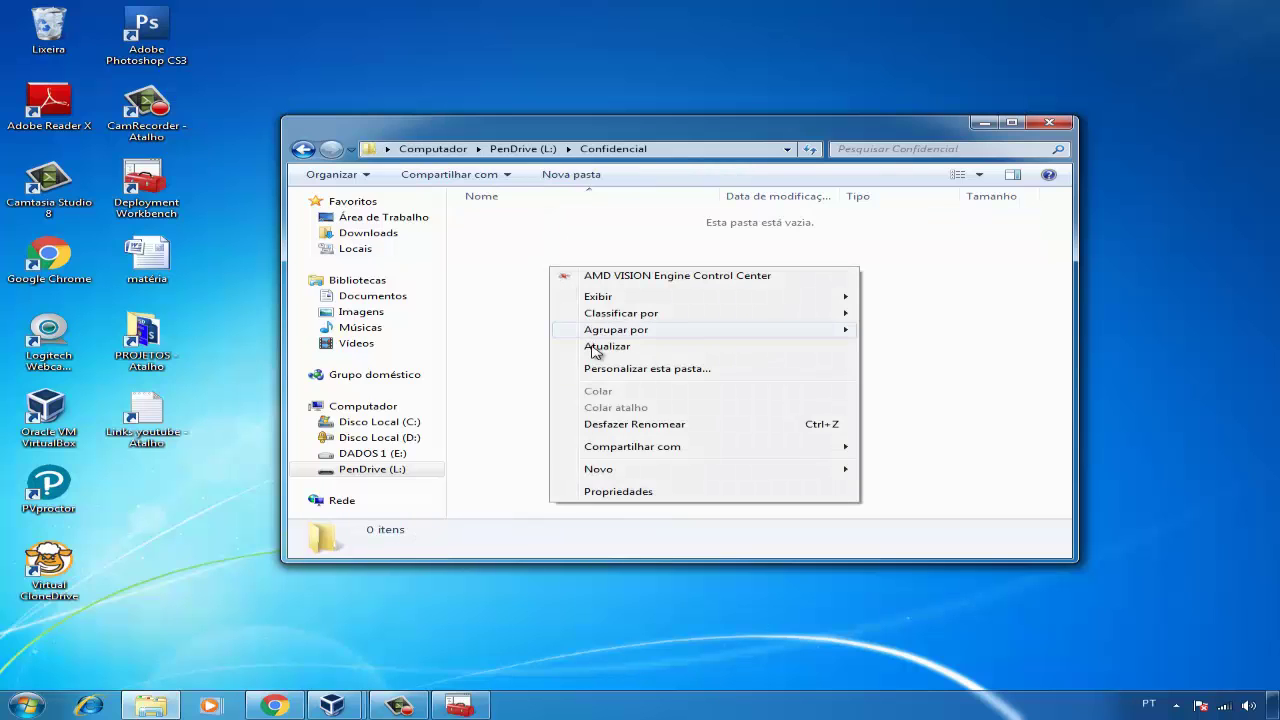
{"action": "mouse_move", "coordinate": [620, 472]}
{"action": "left_click", "coordinate": [866, 591]}
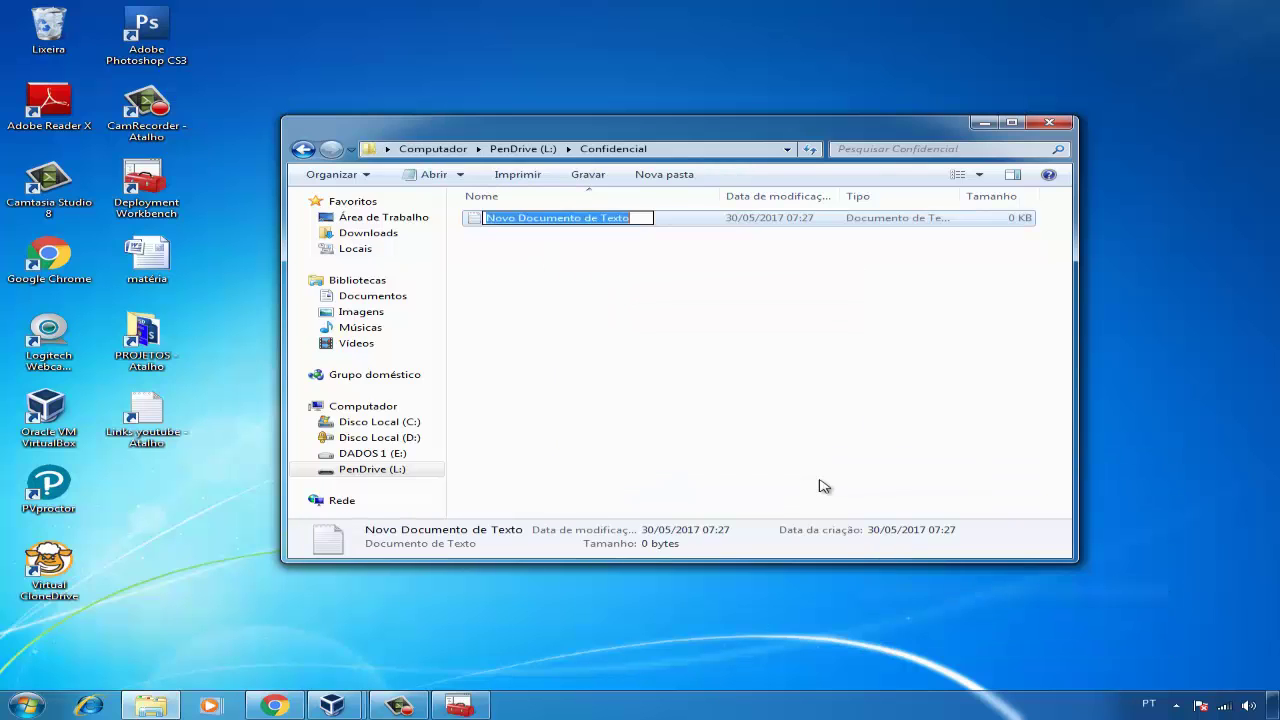
{"action": "type", "text": "Arquivo01"}
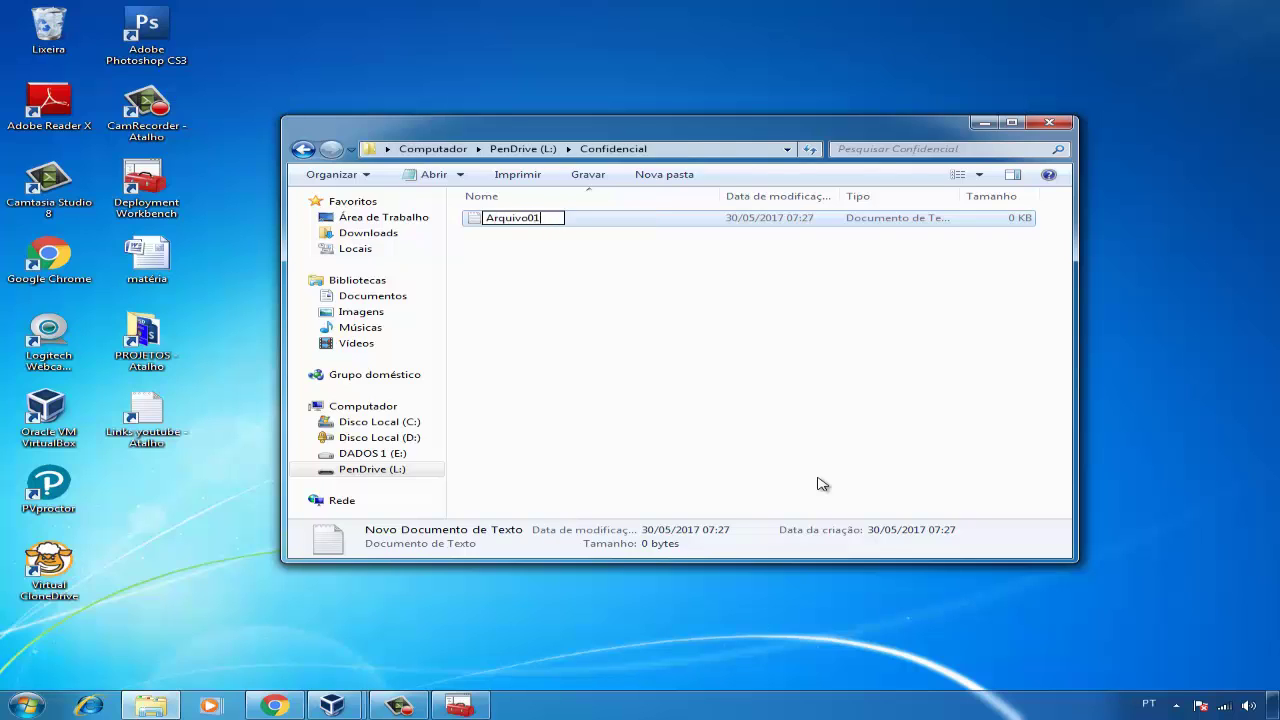
{"action": "key", "text": "Return"}
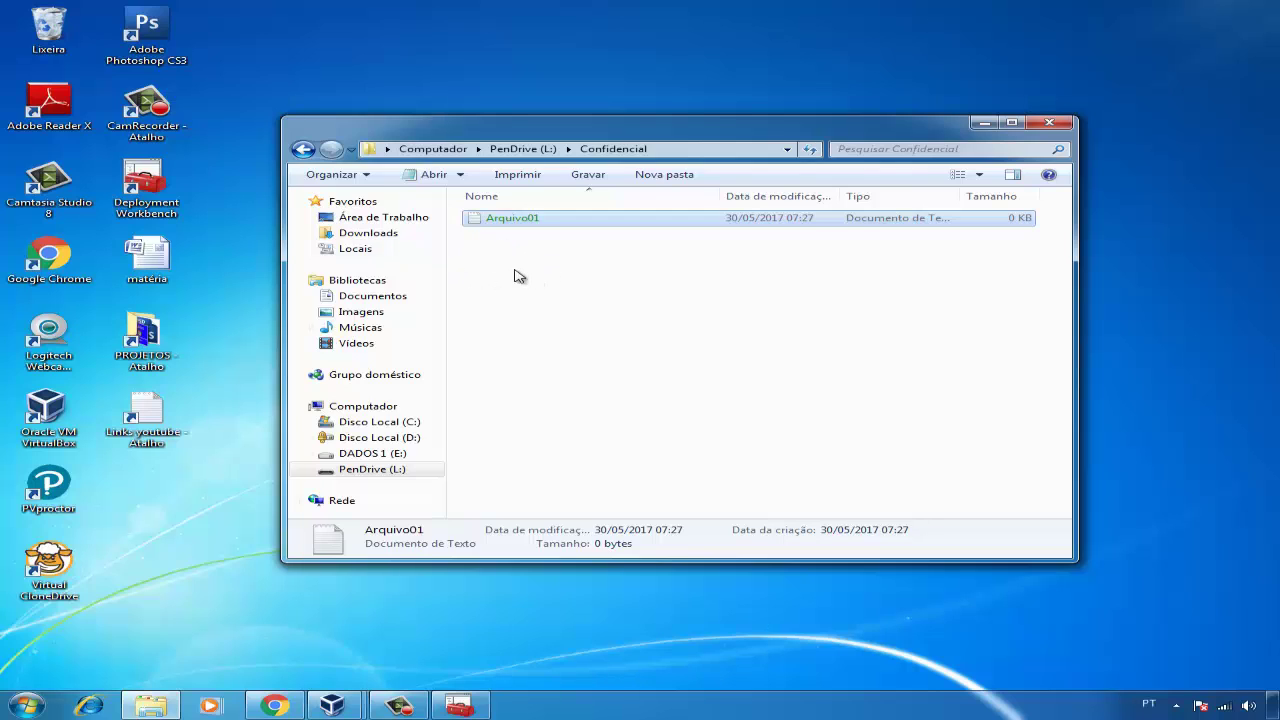
Write Arquivo01 as the content of the Arquivo01 text file, save it and close the file.
{"action": "double_click", "coordinate": [535, 218]}
{"action": "type", "text": "Arqui"}
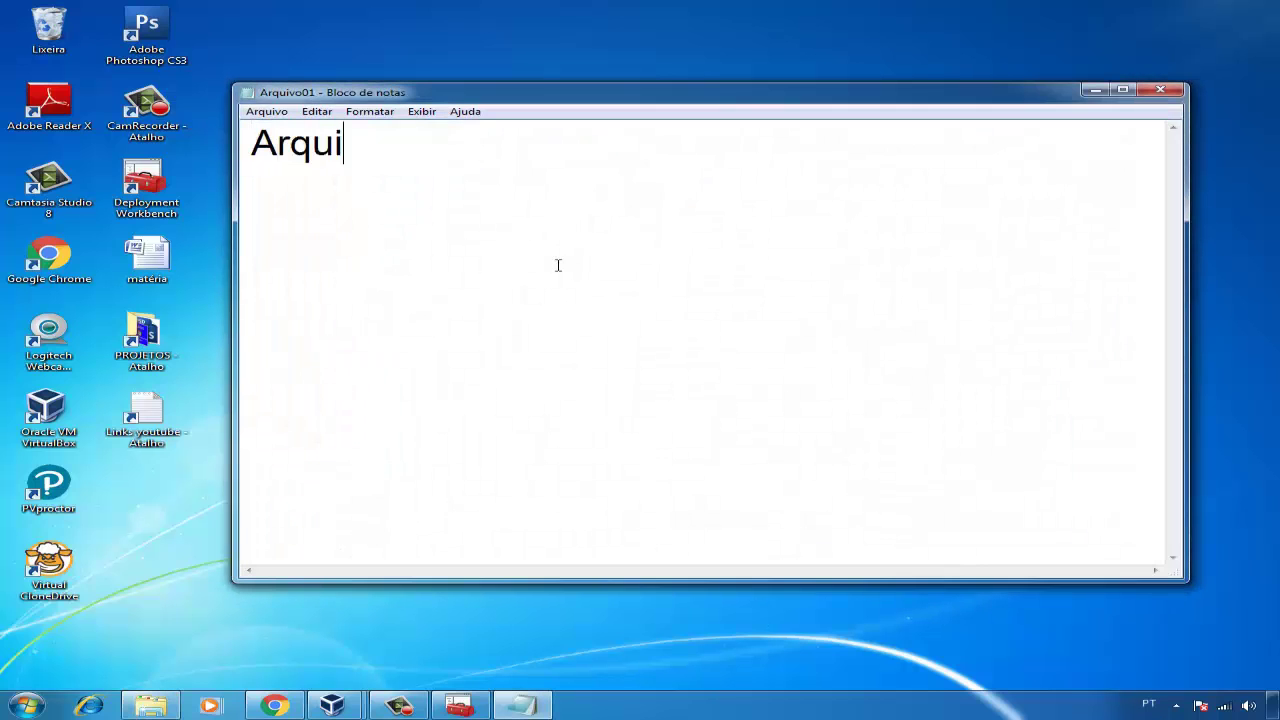
{"action": "type", "text": "vo01"}
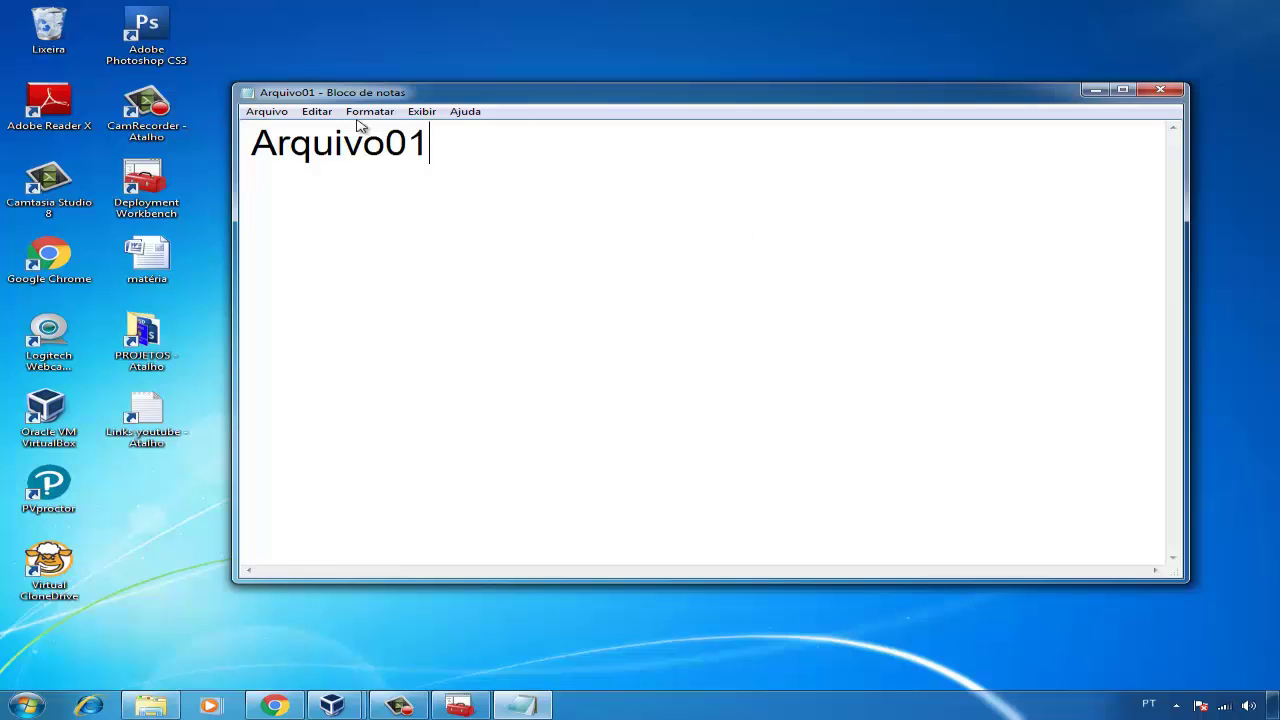
{"action": "left_click", "coordinate": [266, 111]}
{"action": "left_click", "coordinate": [293, 161]}
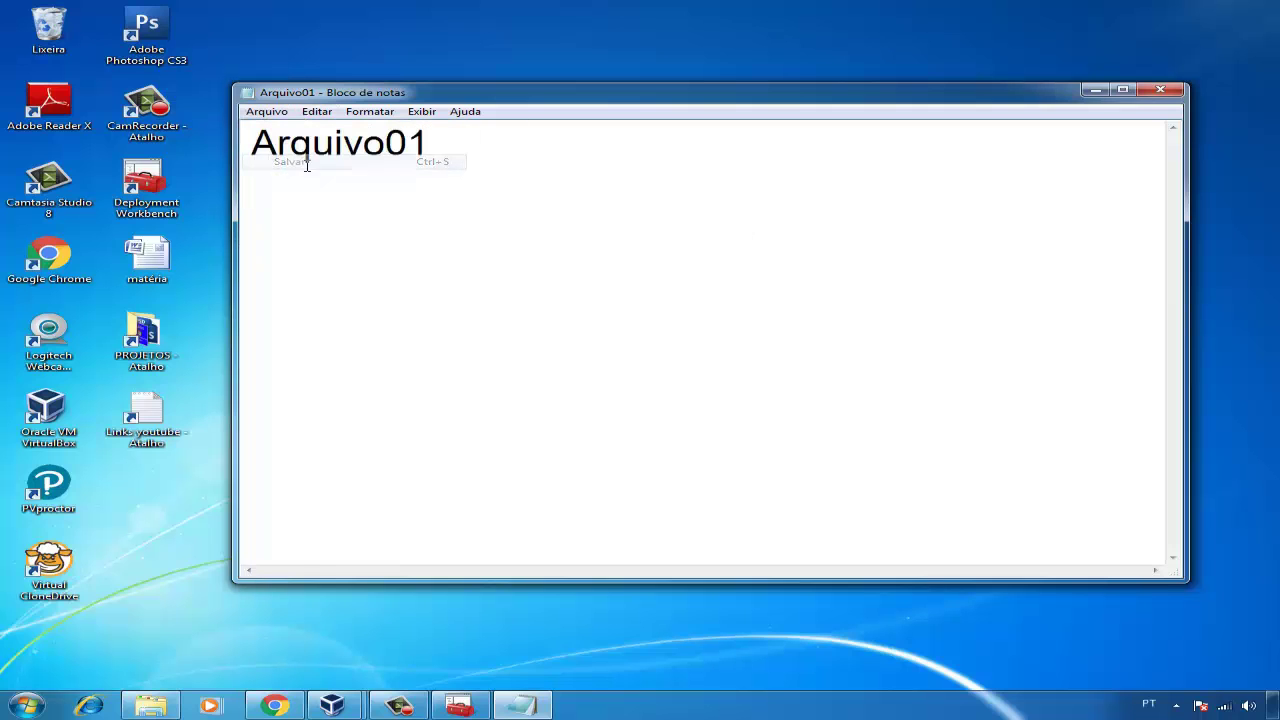
{"action": "left_click", "coordinate": [1160, 90]}
{"action": "left_click", "coordinate": [808, 341]}
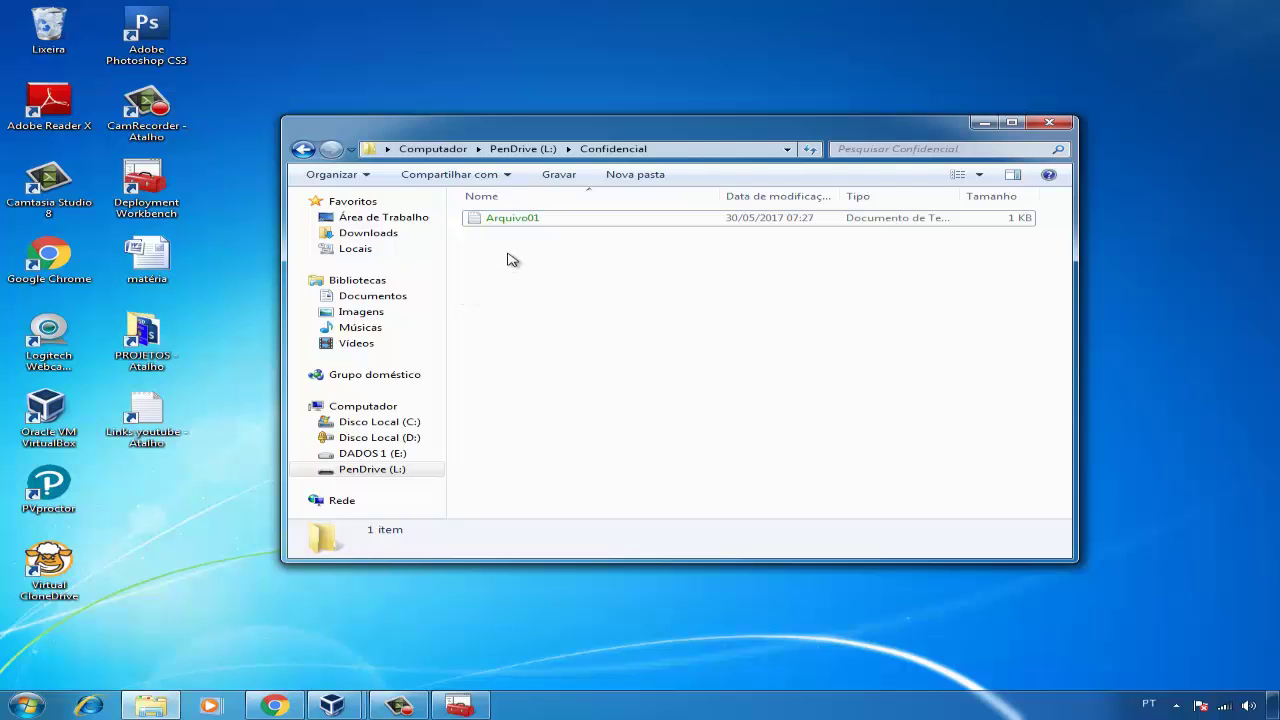
Check which users can access the encrypted Arquivo01 file through the encryption details in its advanced attributes.
{"action": "right_click", "coordinate": [518, 219]}
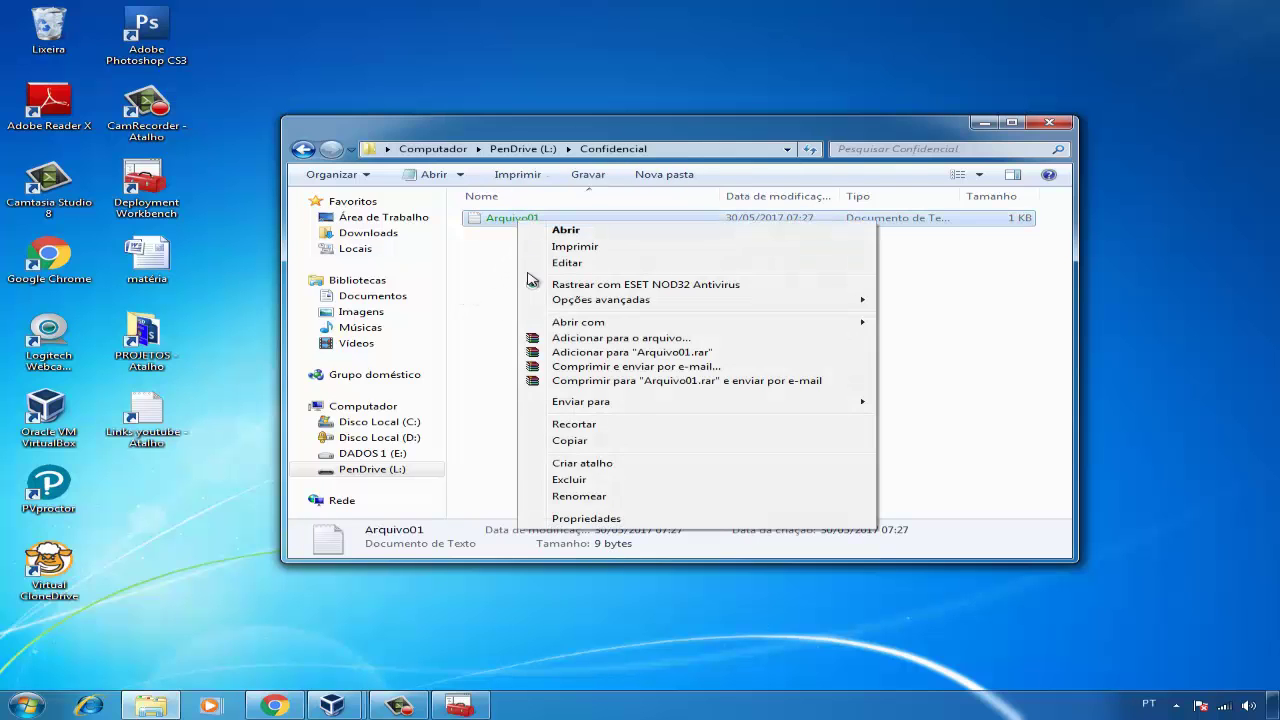
{"action": "left_click", "coordinate": [592, 518]}
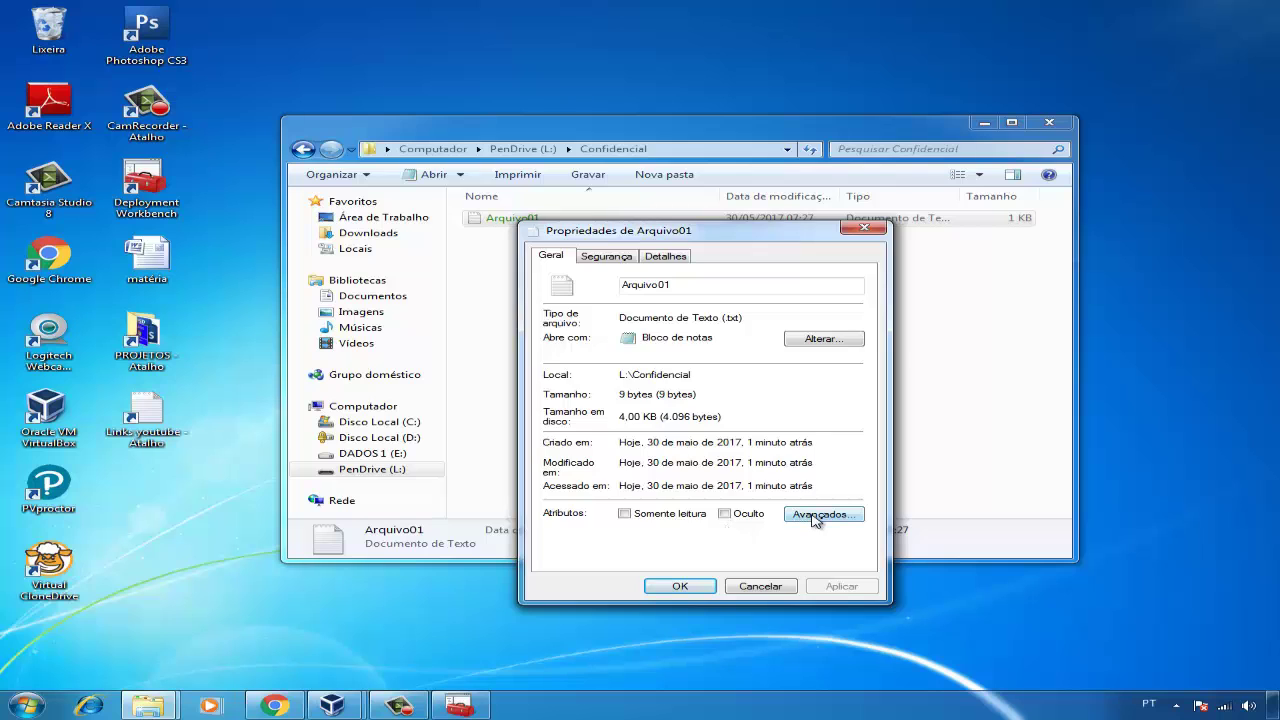
{"action": "left_click", "coordinate": [816, 515]}
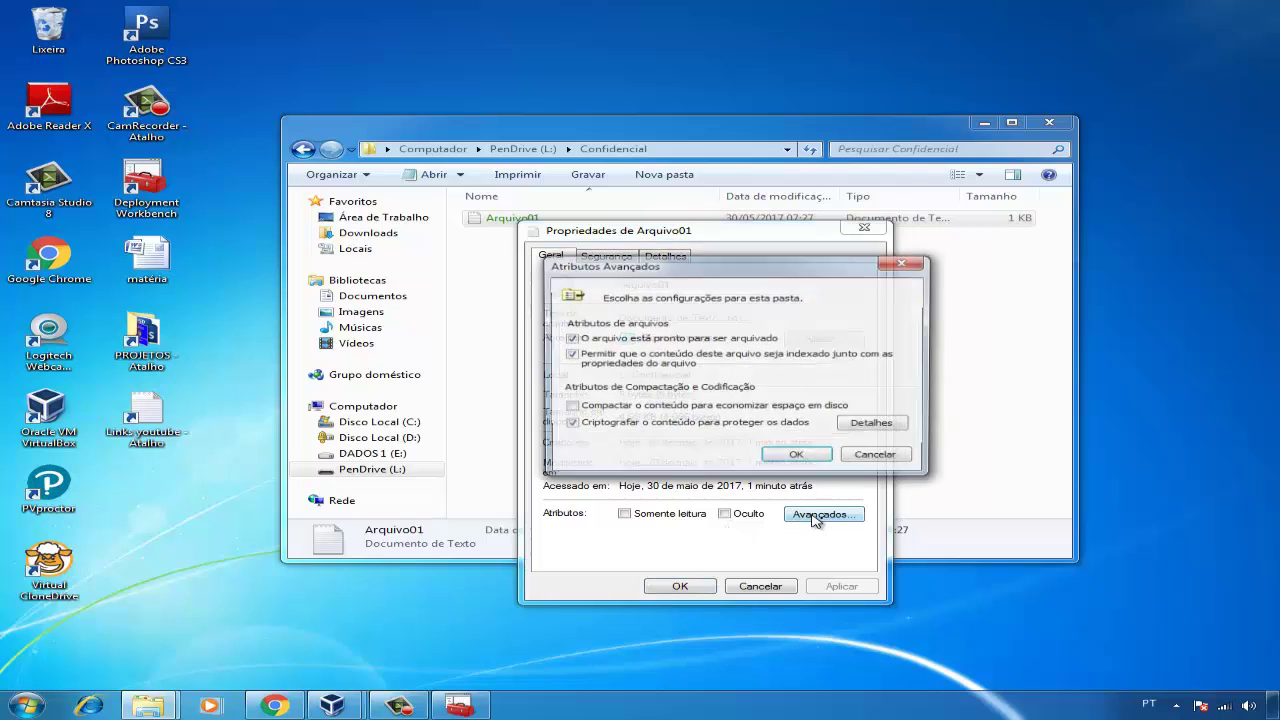
{"action": "left_click", "coordinate": [874, 424]}
{"action": "left_click", "coordinate": [658, 276]}
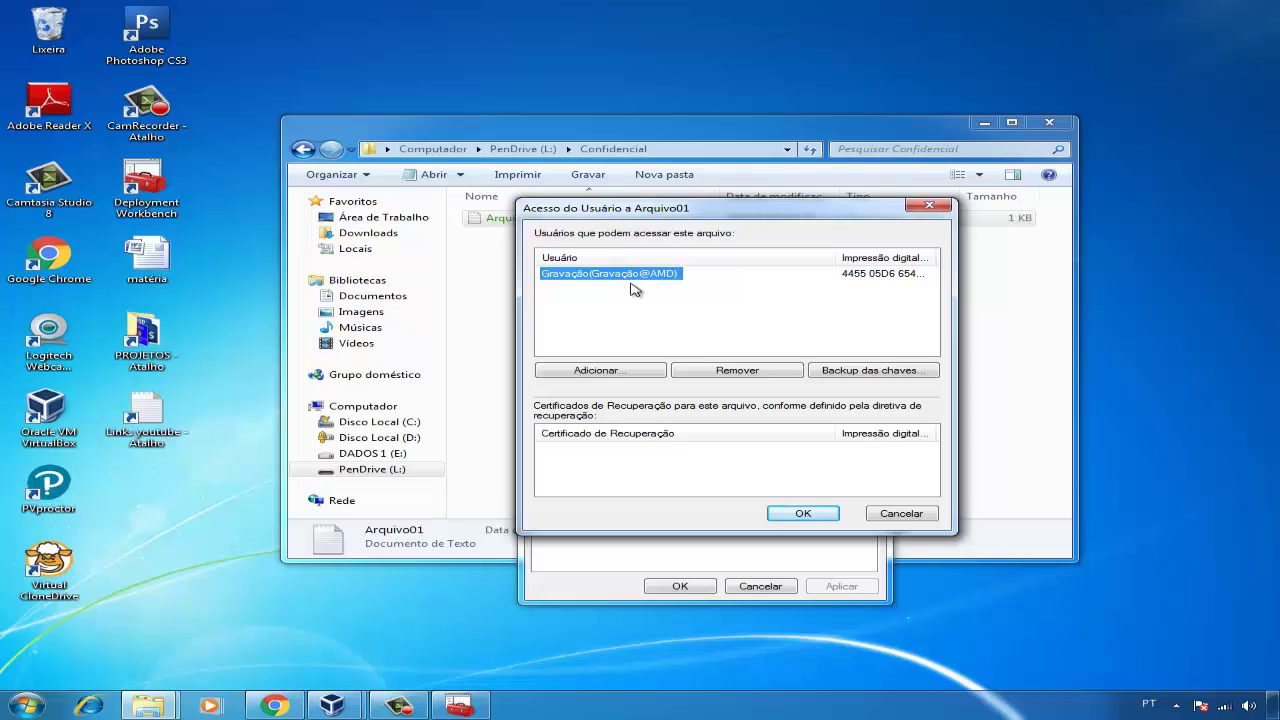
Switch to the certificate manager and examine the certificates in the Pessoal and Pessoas Confiáveis stores.
{"action": "left_click", "coordinate": [460, 706]}
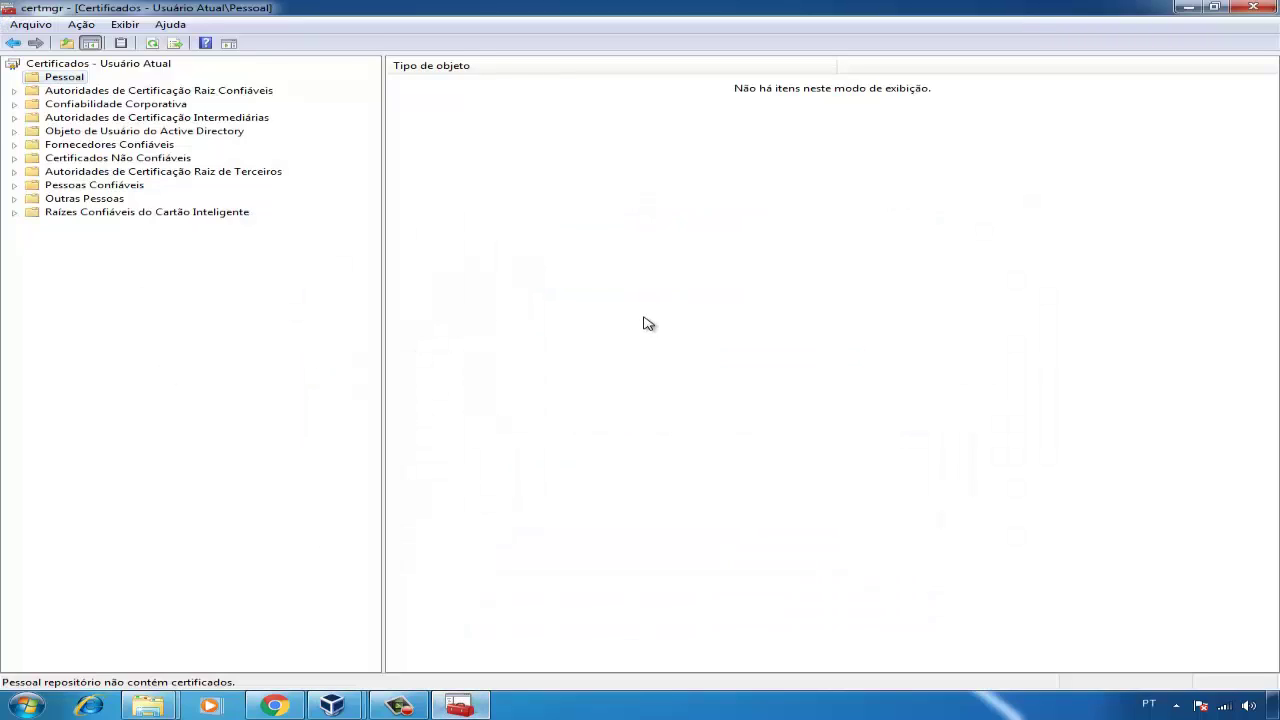
{"action": "double_click", "coordinate": [432, 82]}
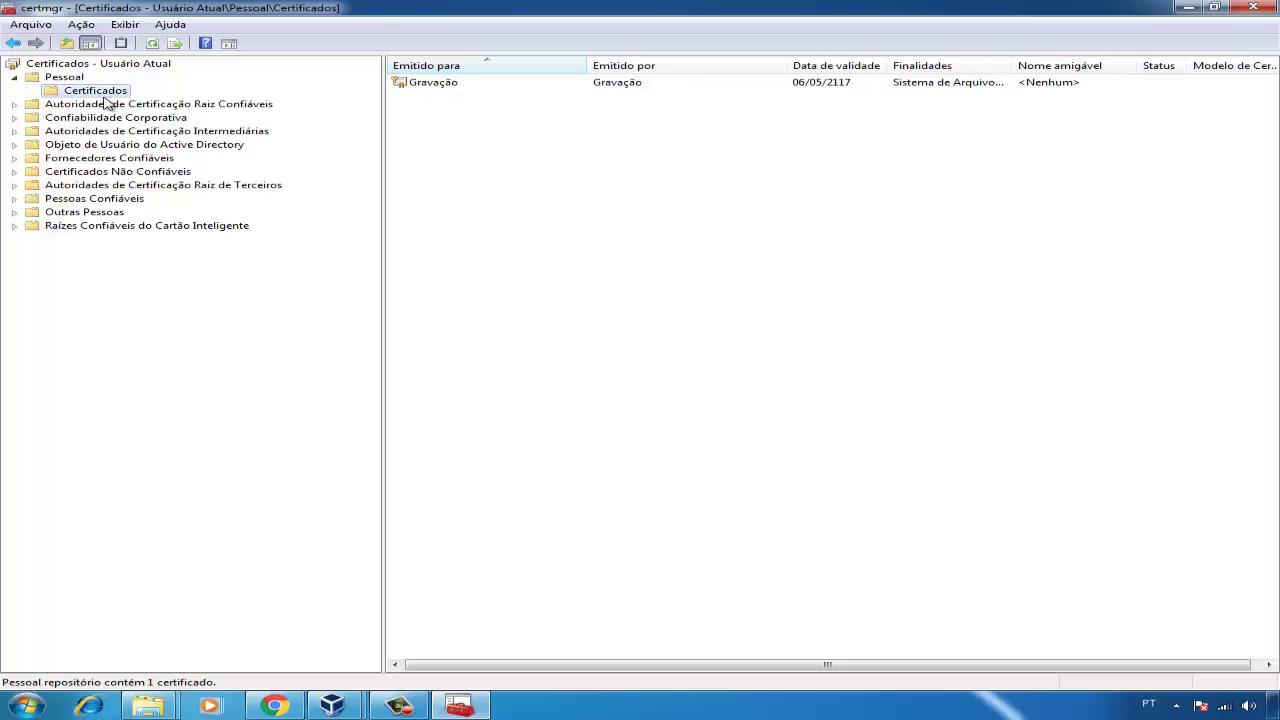
{"action": "left_click", "coordinate": [14, 200]}
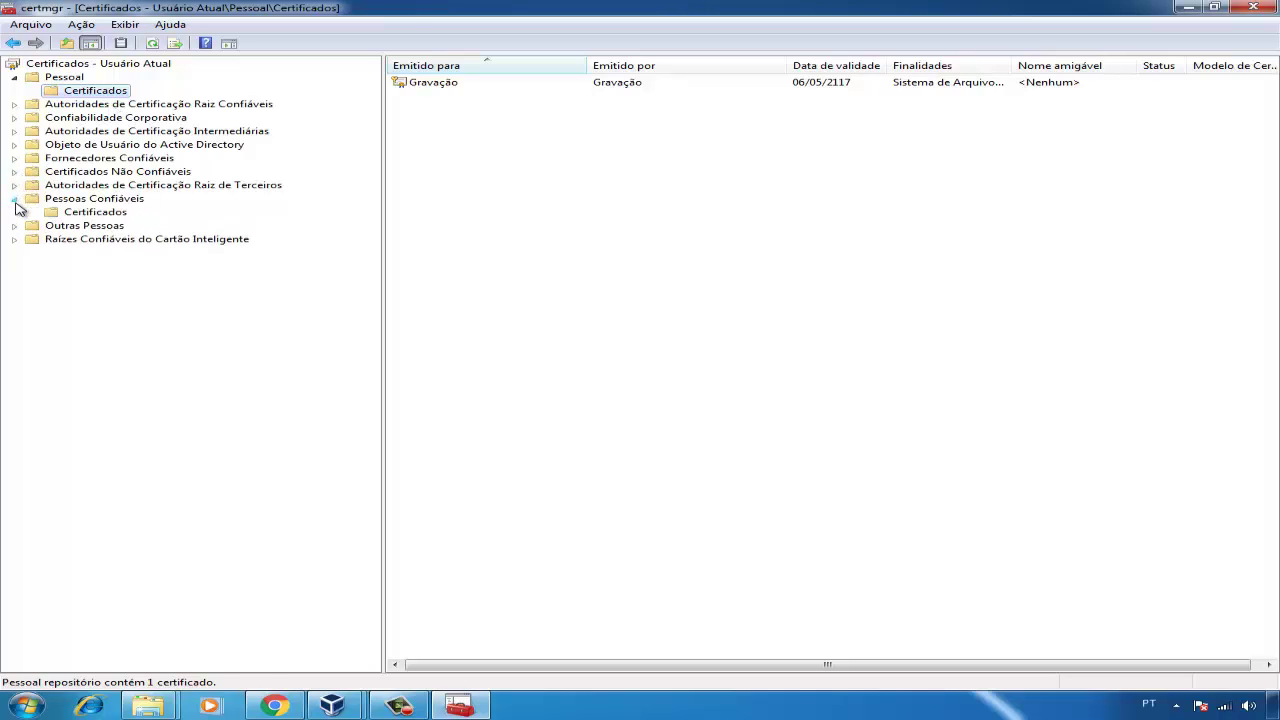
{"action": "left_click", "coordinate": [95, 212]}
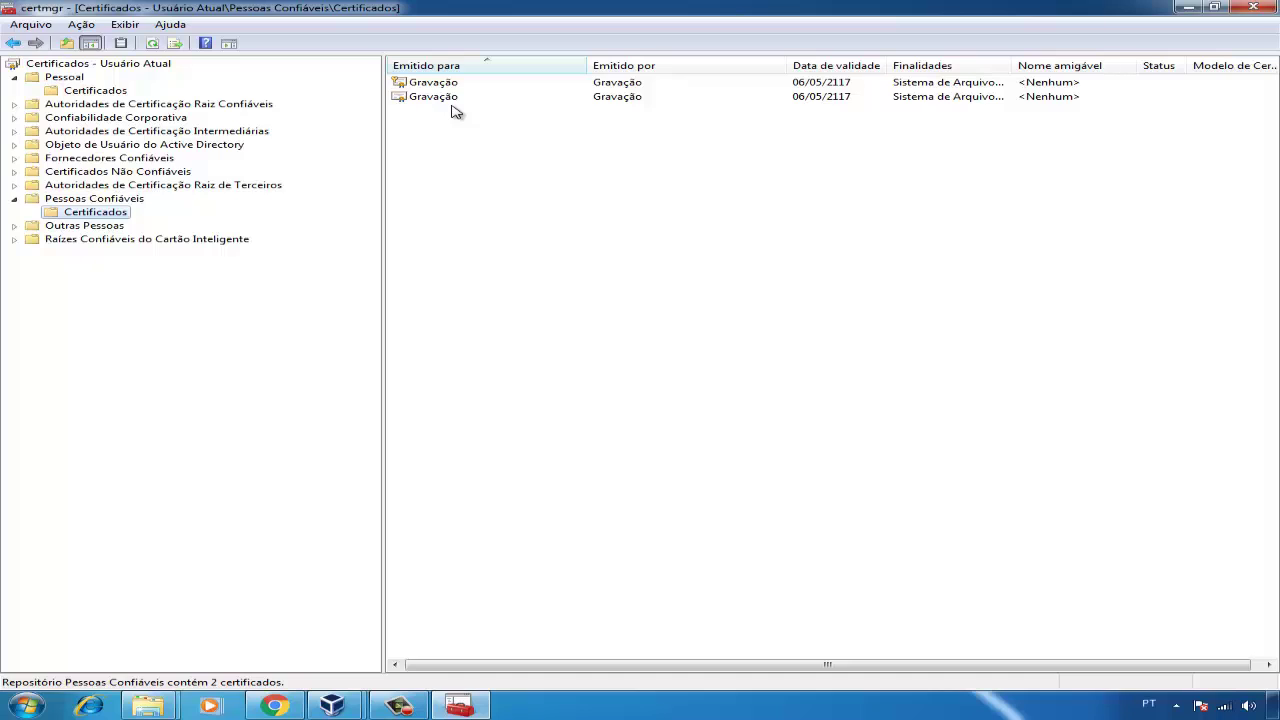
{"action": "left_click", "coordinate": [449, 100]}
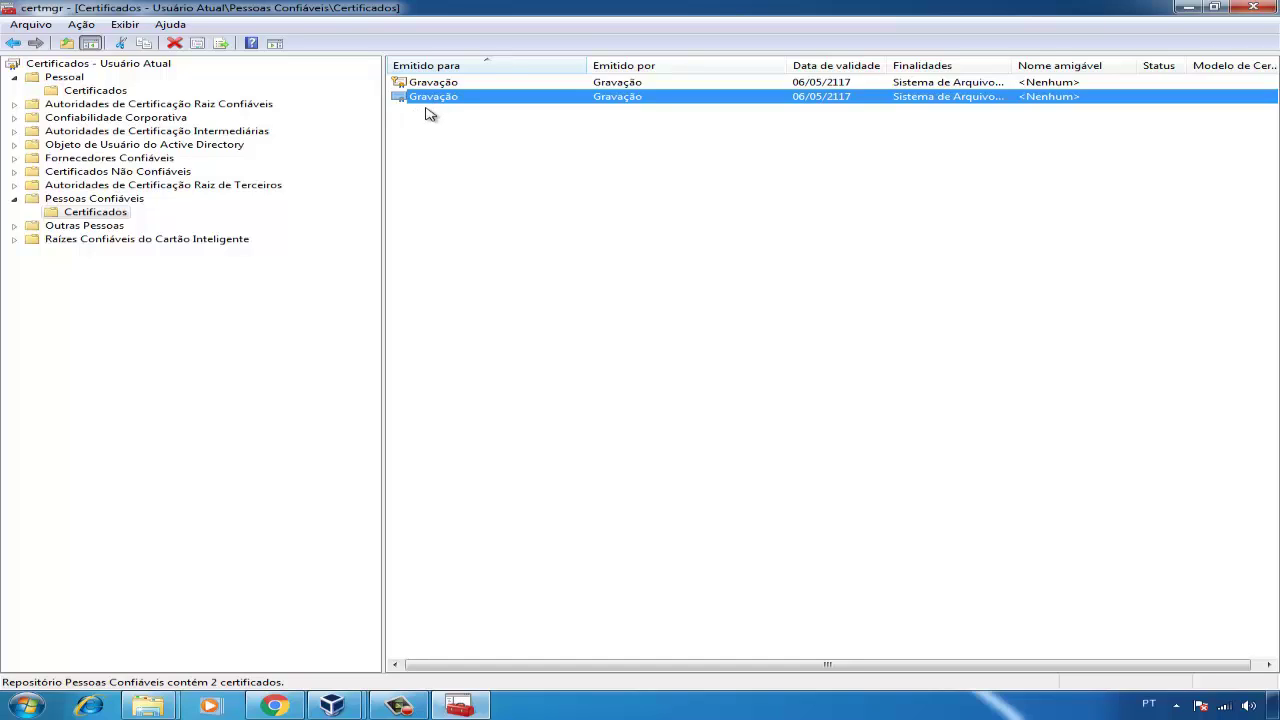
{"action": "left_click", "coordinate": [105, 90]}
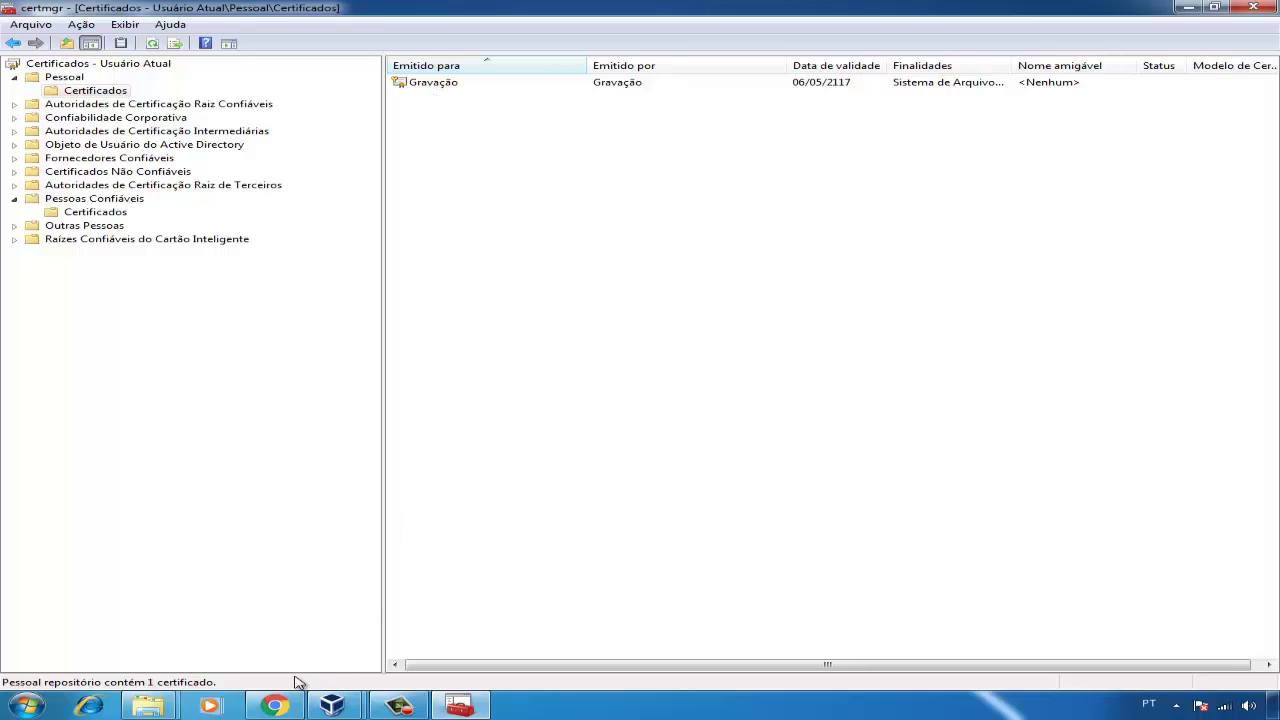
Return to the user access details of Arquivo01 and check its list of recovery certificates.
{"action": "mouse_move", "coordinate": [152, 708]}
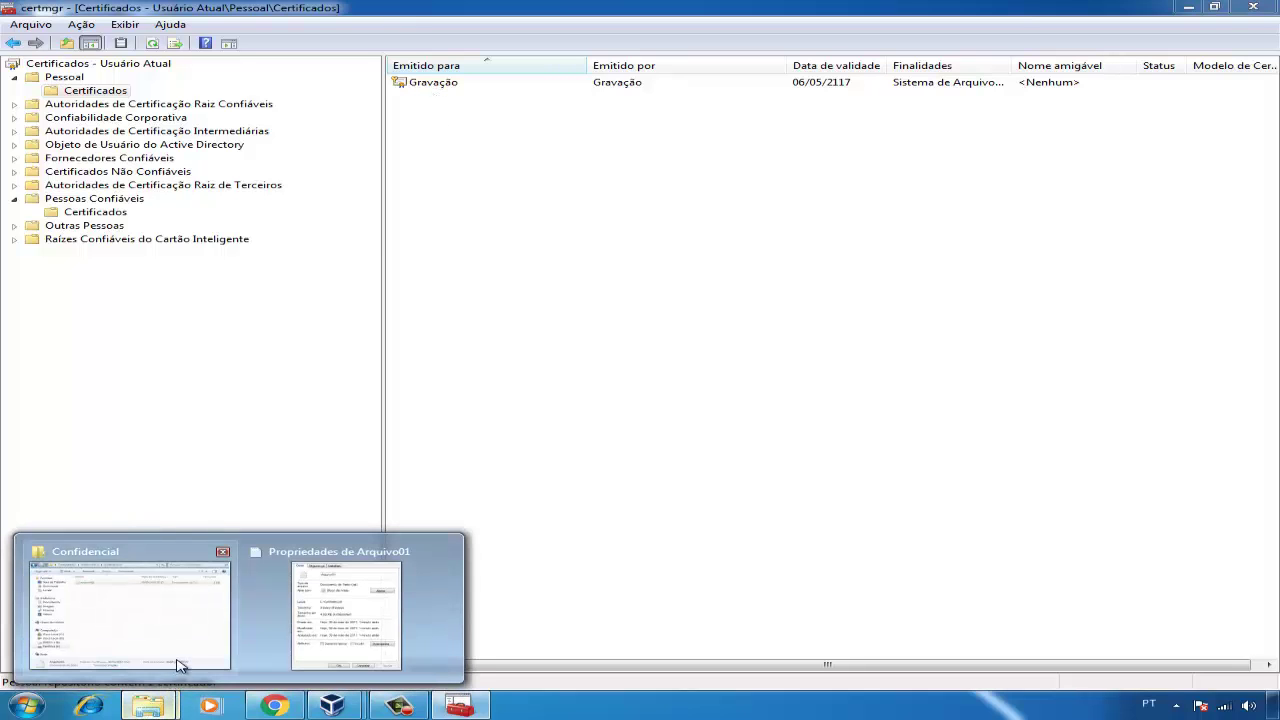
{"action": "left_click", "coordinate": [180, 665]}
{"action": "mouse_move", "coordinate": [160, 708]}
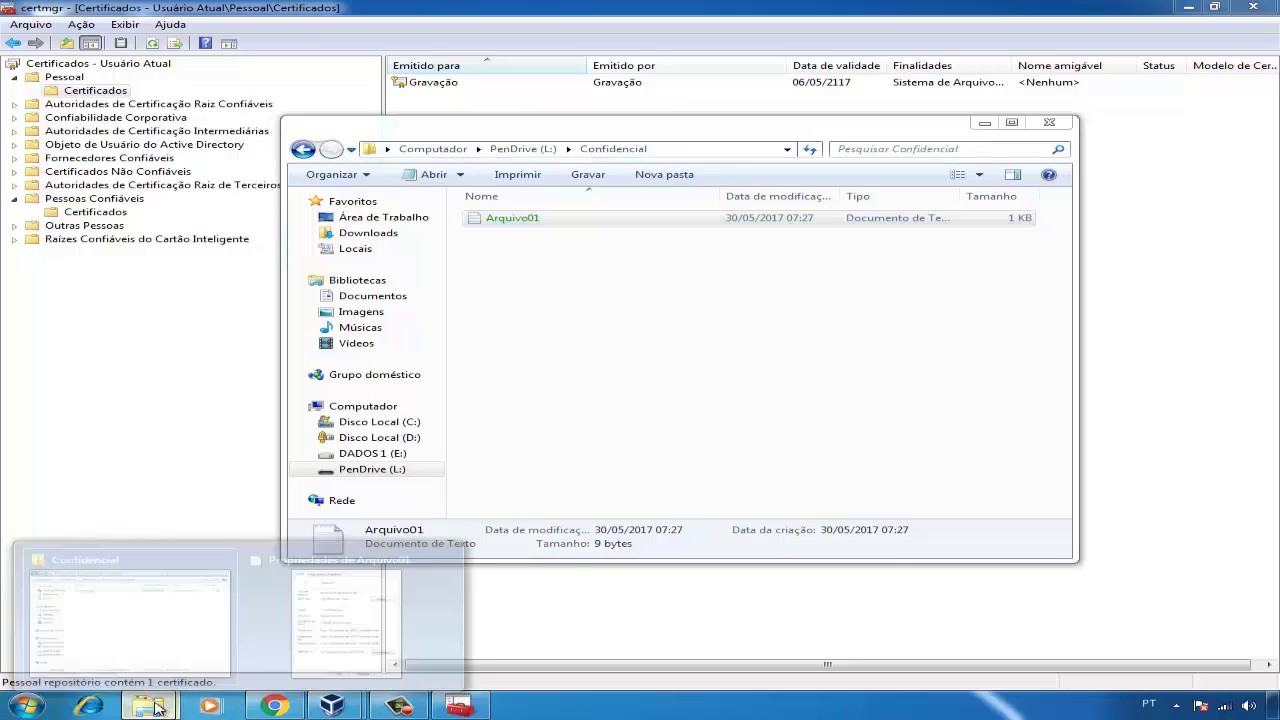
{"action": "left_click", "coordinate": [370, 640]}
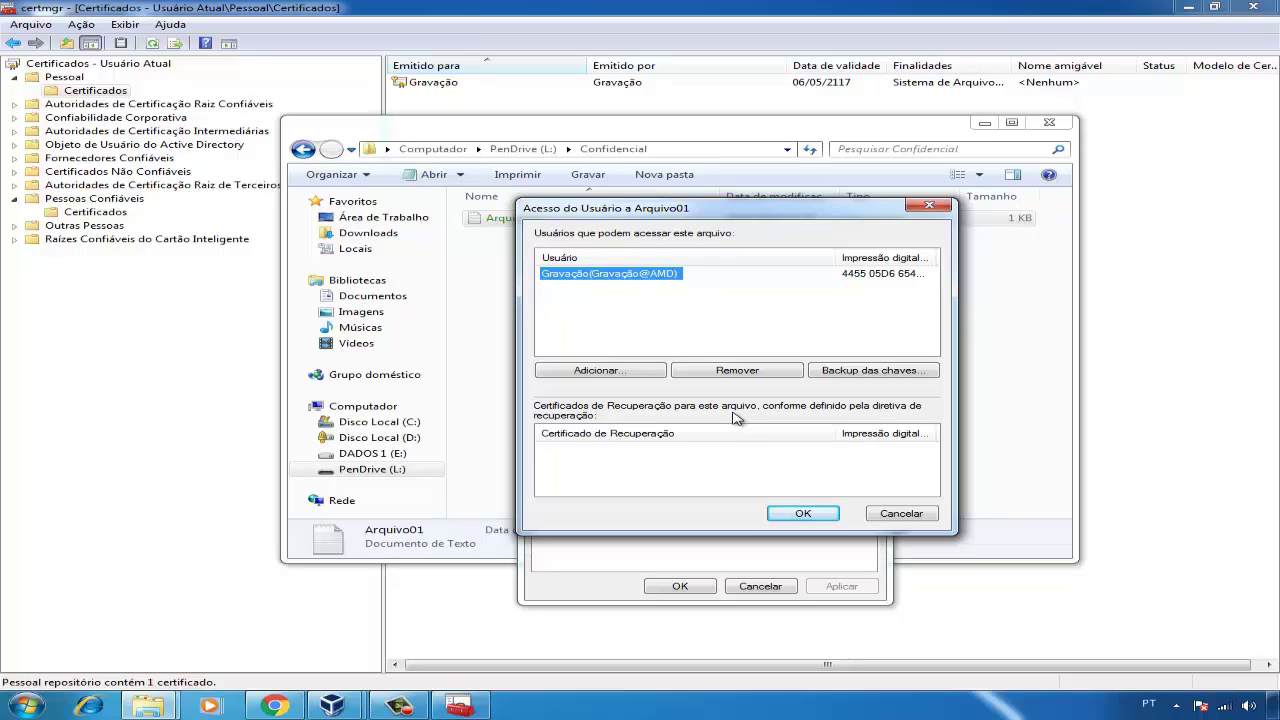
{"action": "left_click", "coordinate": [651, 470]}
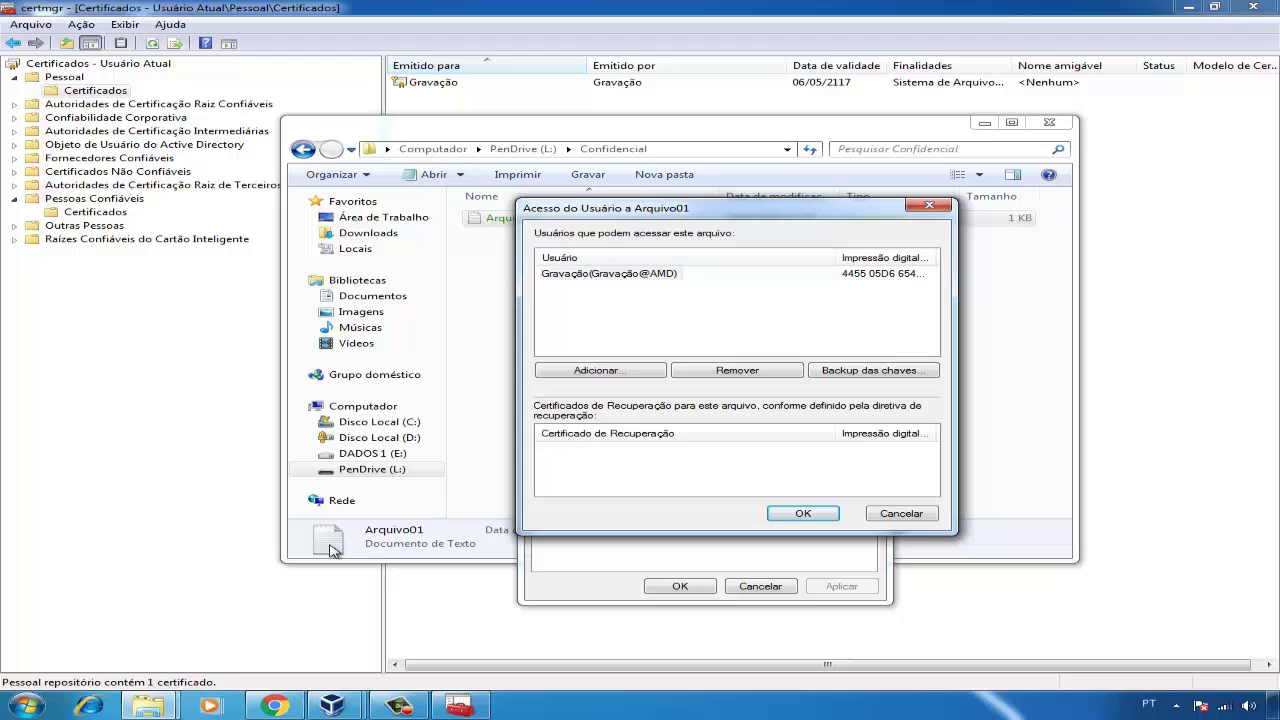
Search for the Prompt de Comando program and run it as administrator.
{"action": "left_click", "coordinate": [25, 706]}
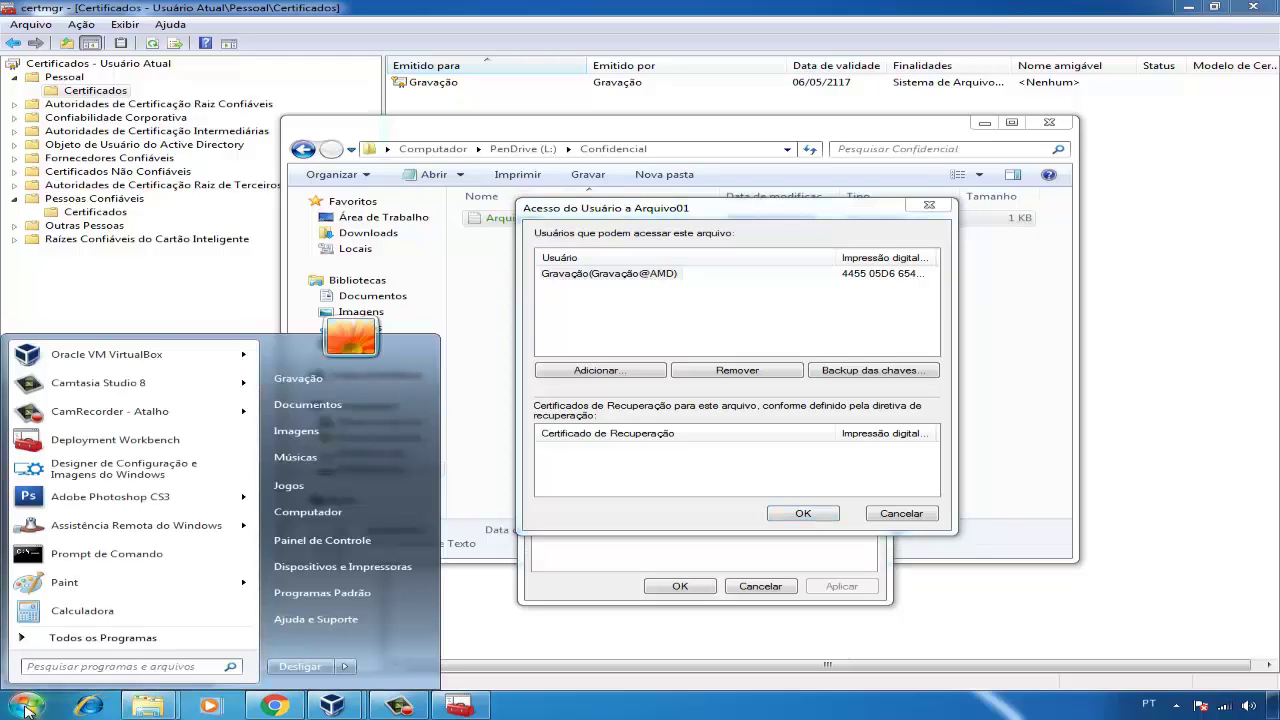
{"action": "type", "text": "promp"}
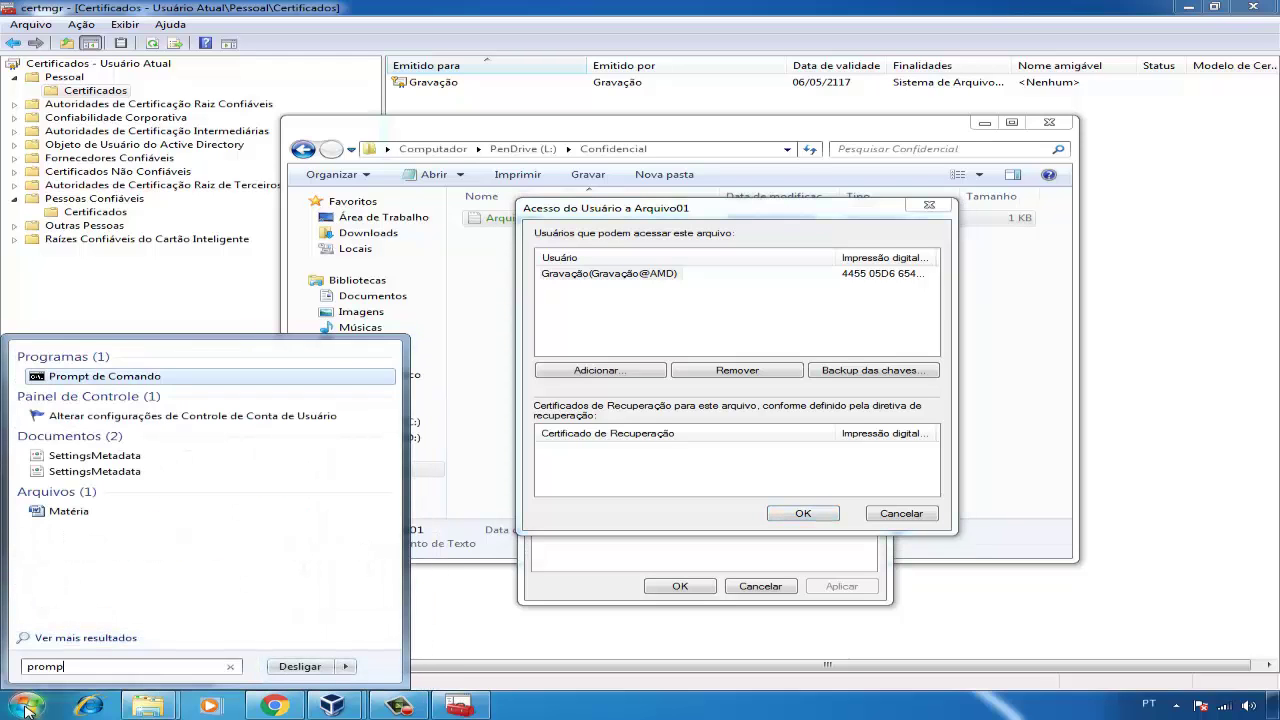
{"action": "left_click", "coordinate": [135, 376]}
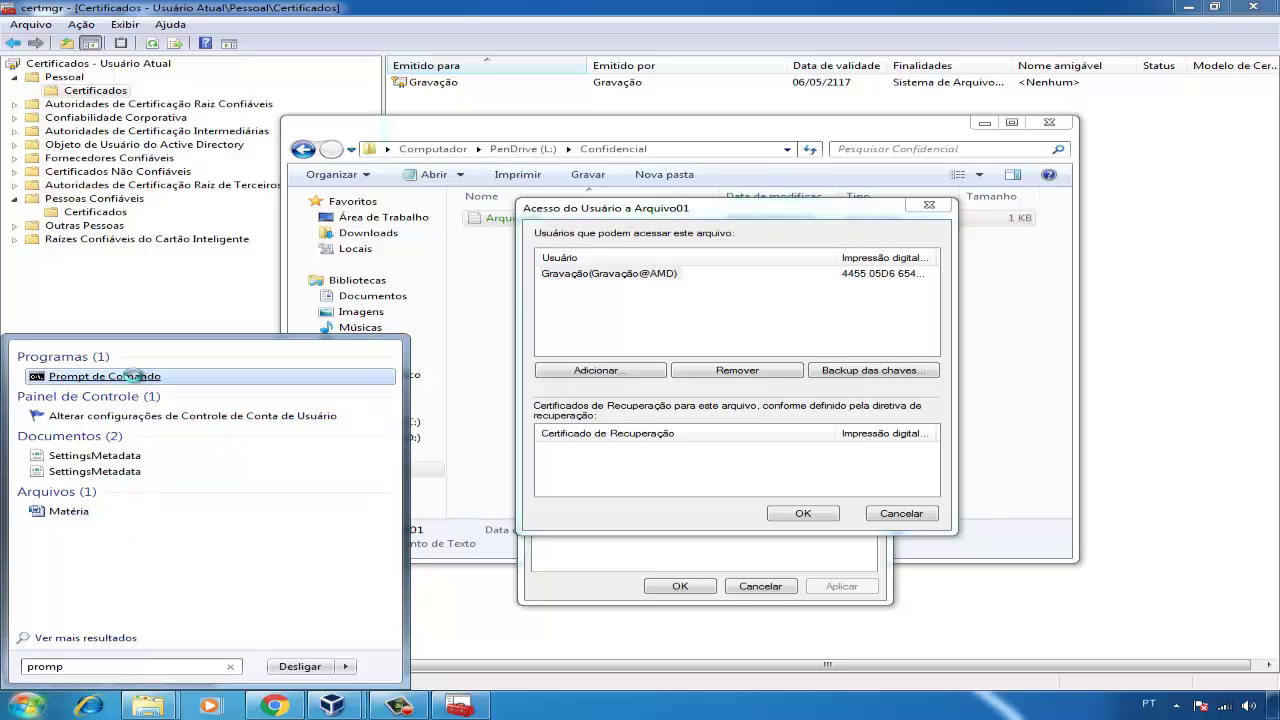
{"action": "right_click", "coordinate": [135, 376]}
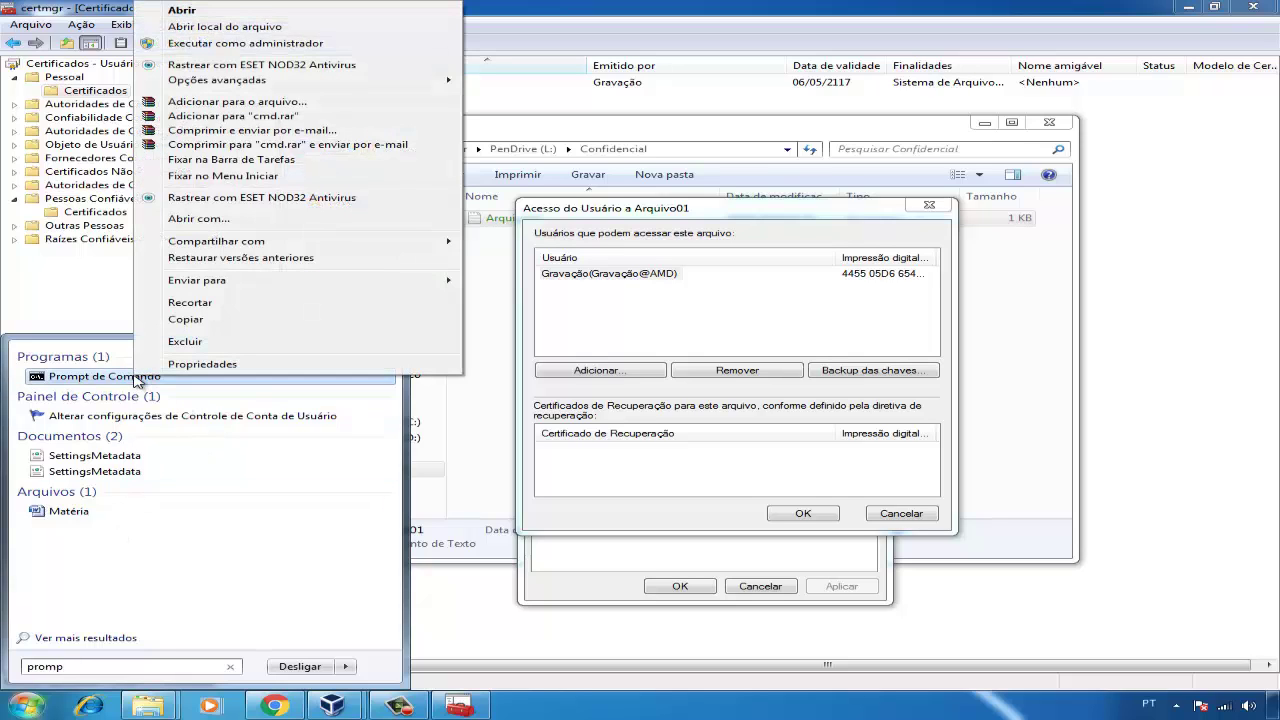
{"action": "left_click", "coordinate": [303, 50]}
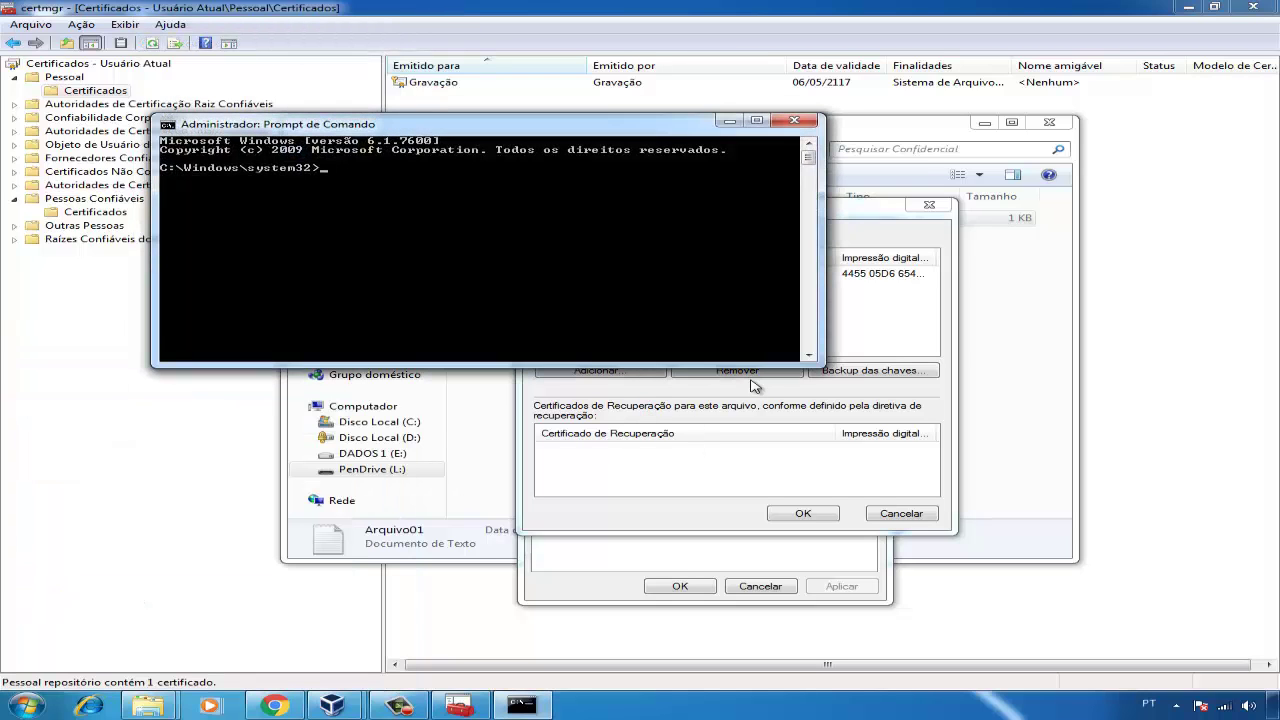
Change to the root of C: and run cipher /r:recoveryagent, entering and confirming the password that protects the .PFX file.
{"action": "type", "text": "cd \\"}
{"action": "key", "text": "Return"}
{"action": "type", "text": "ipher /r:recoveryagent"}
{"action": "key", "text": "Return"}
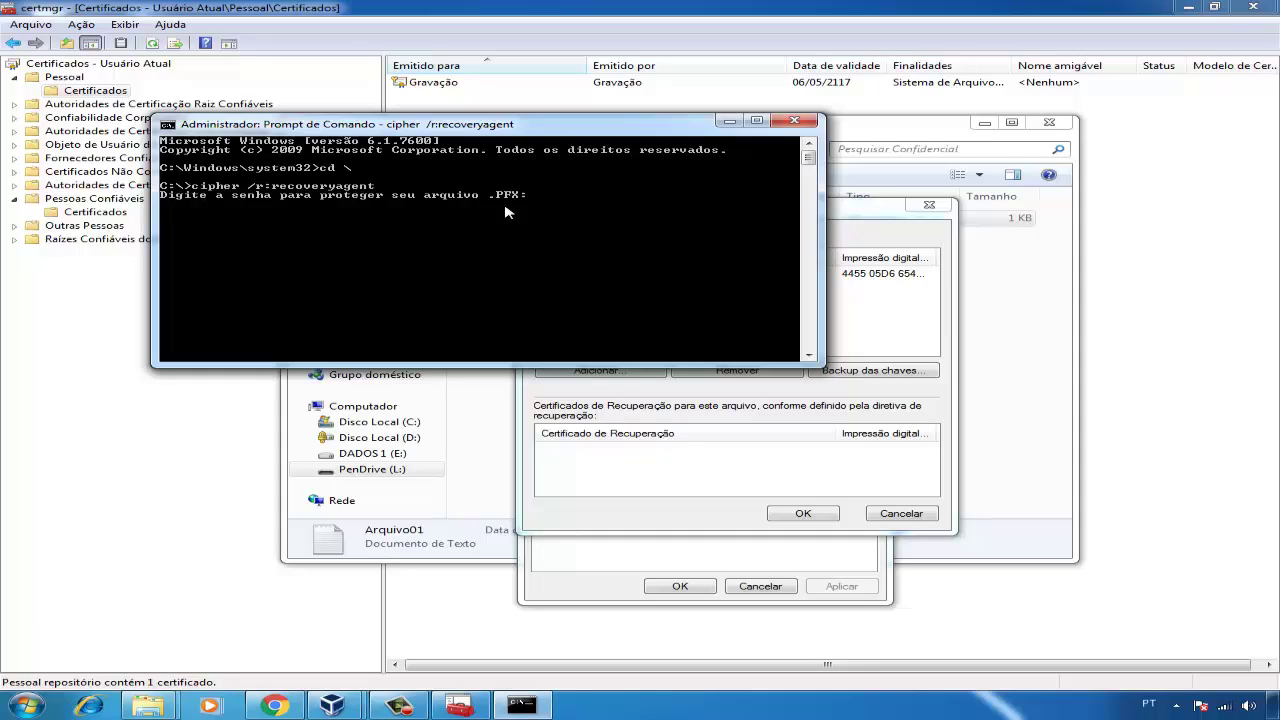
{"action": "key", "text": "Return"}
{"action": "key", "text": "Return"}
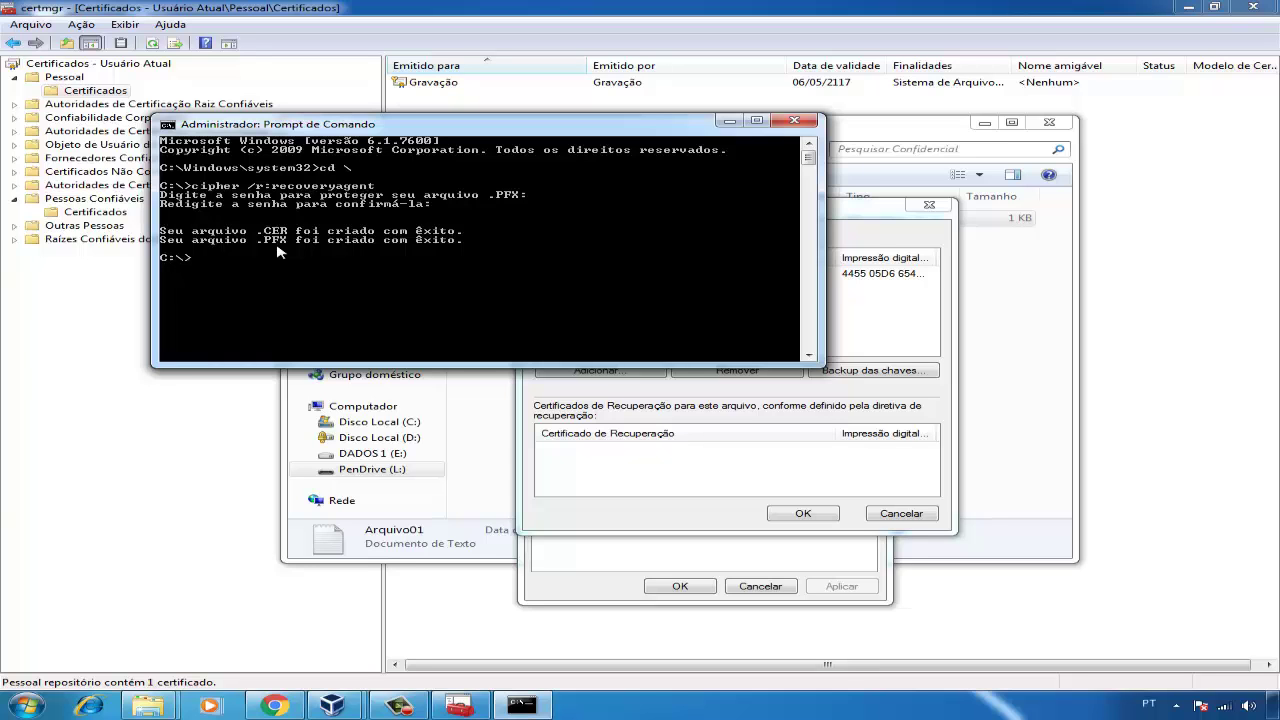
Open Disco Local (C:) in a new Explorer window and inspect the two recoveryagent certificate files.
{"action": "key", "text": "super+e"}
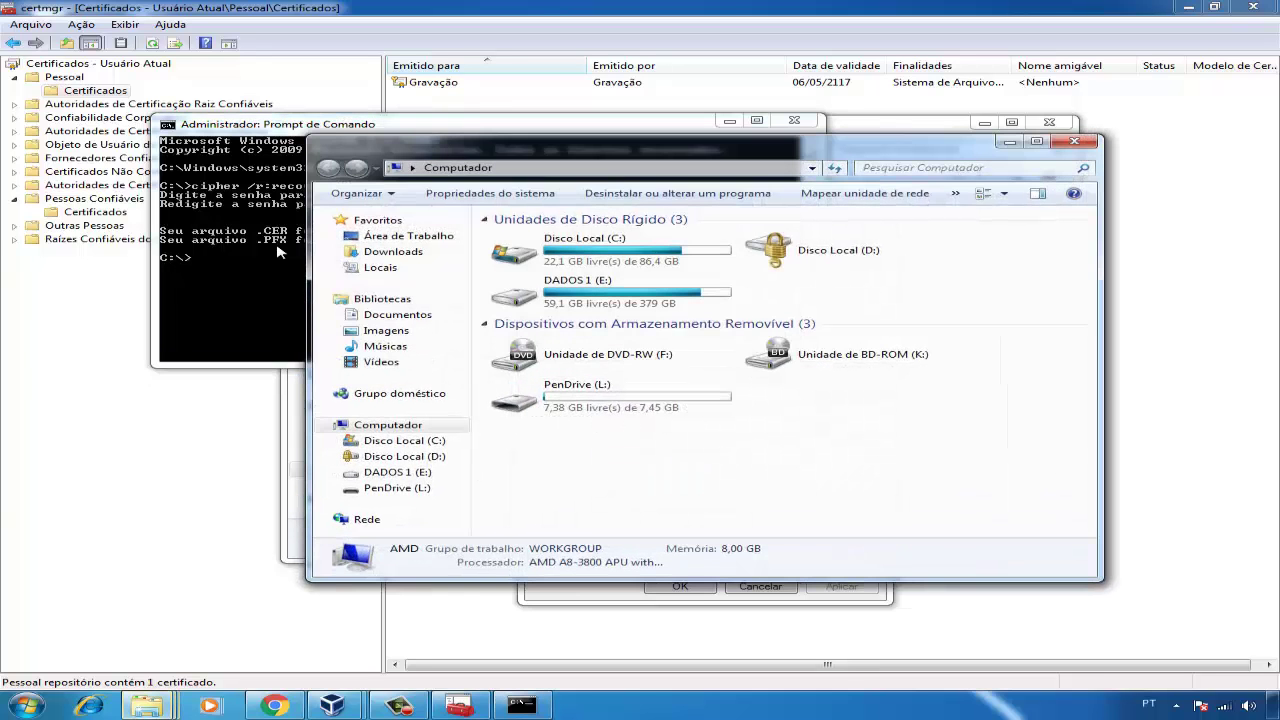
{"action": "double_click", "coordinate": [622, 251]}
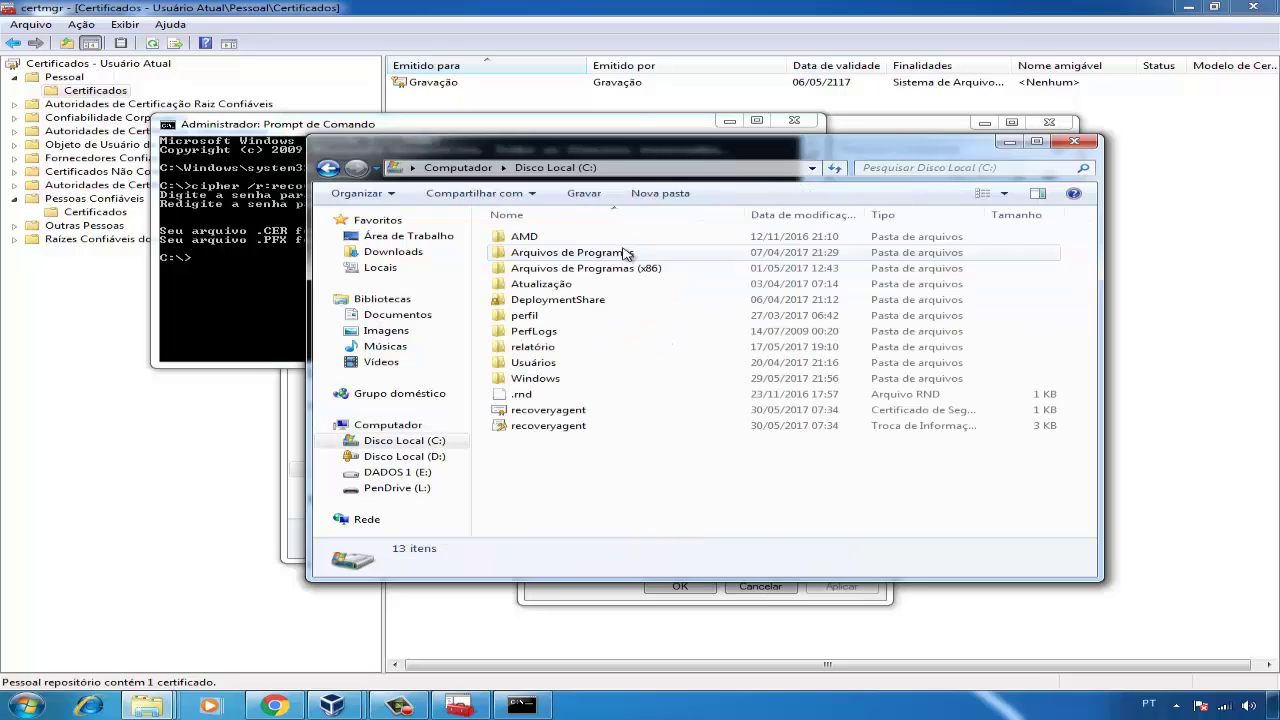
{"action": "left_click", "coordinate": [604, 426]}
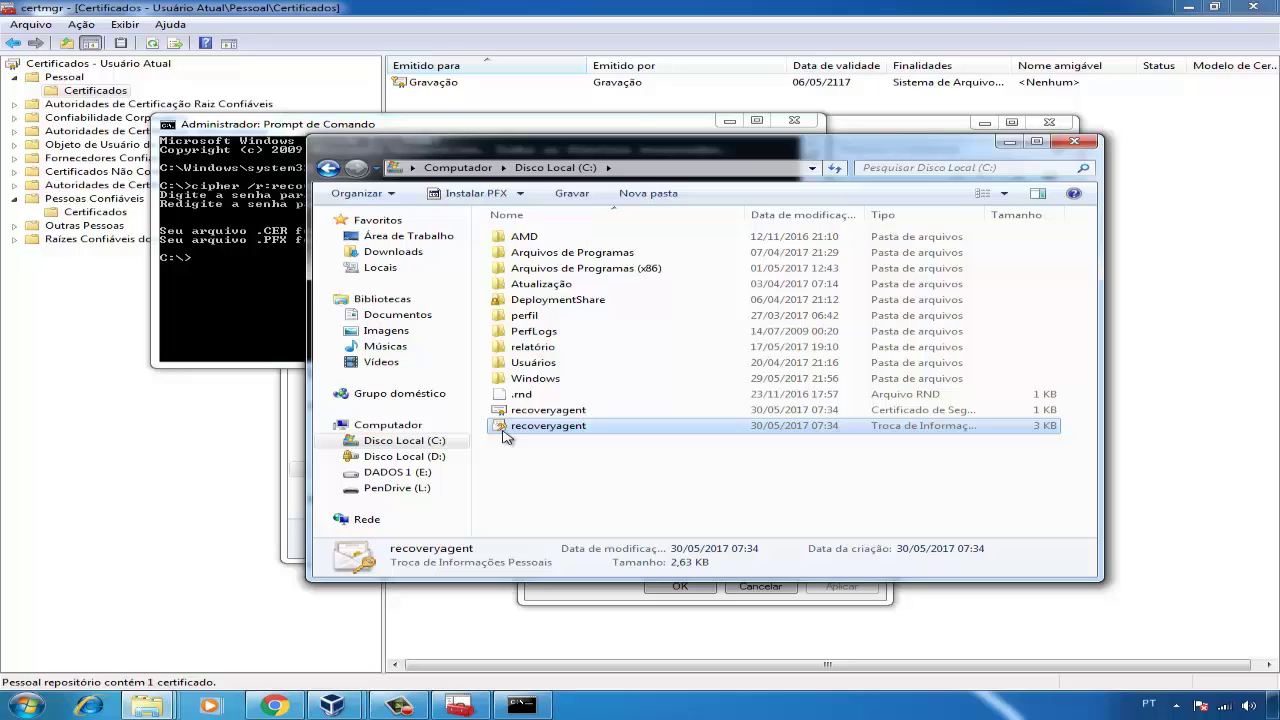
{"action": "left_click", "coordinate": [562, 411]}
{"action": "left_click", "coordinate": [564, 430]}
Return to the Arquivo01 properties and close its user access, advanced attributes and properties dialogs without changes.
{"action": "left_click", "coordinate": [150, 708]}
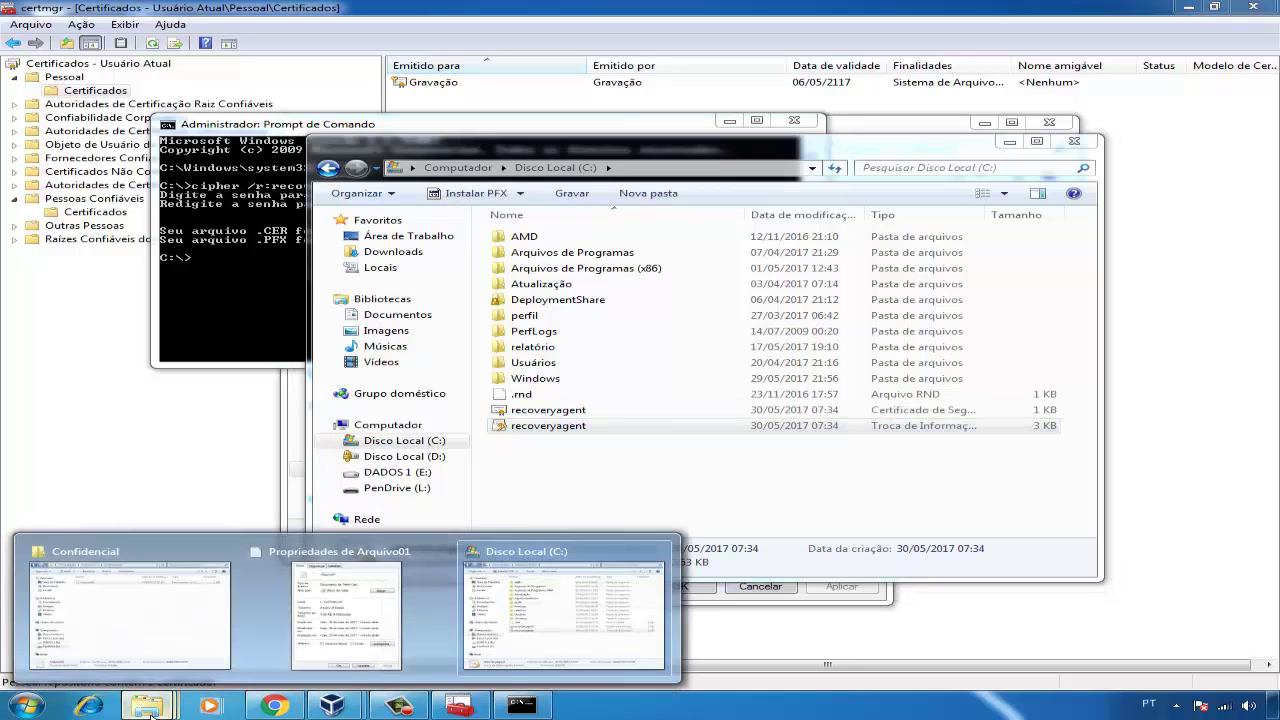
{"action": "left_click", "coordinate": [340, 605]}
{"action": "left_click", "coordinate": [908, 527]}
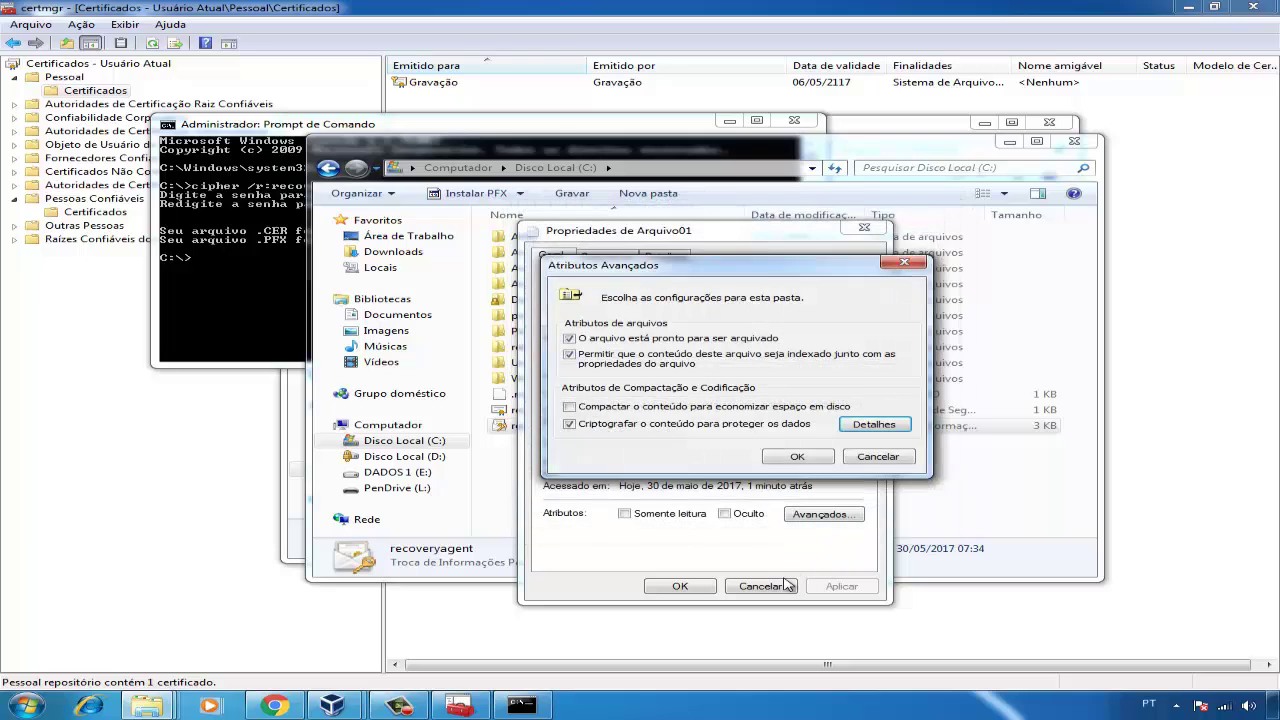
{"action": "left_click", "coordinate": [878, 456]}
{"action": "left_click", "coordinate": [760, 586]}
{"action": "mouse_move", "coordinate": [147, 710]}
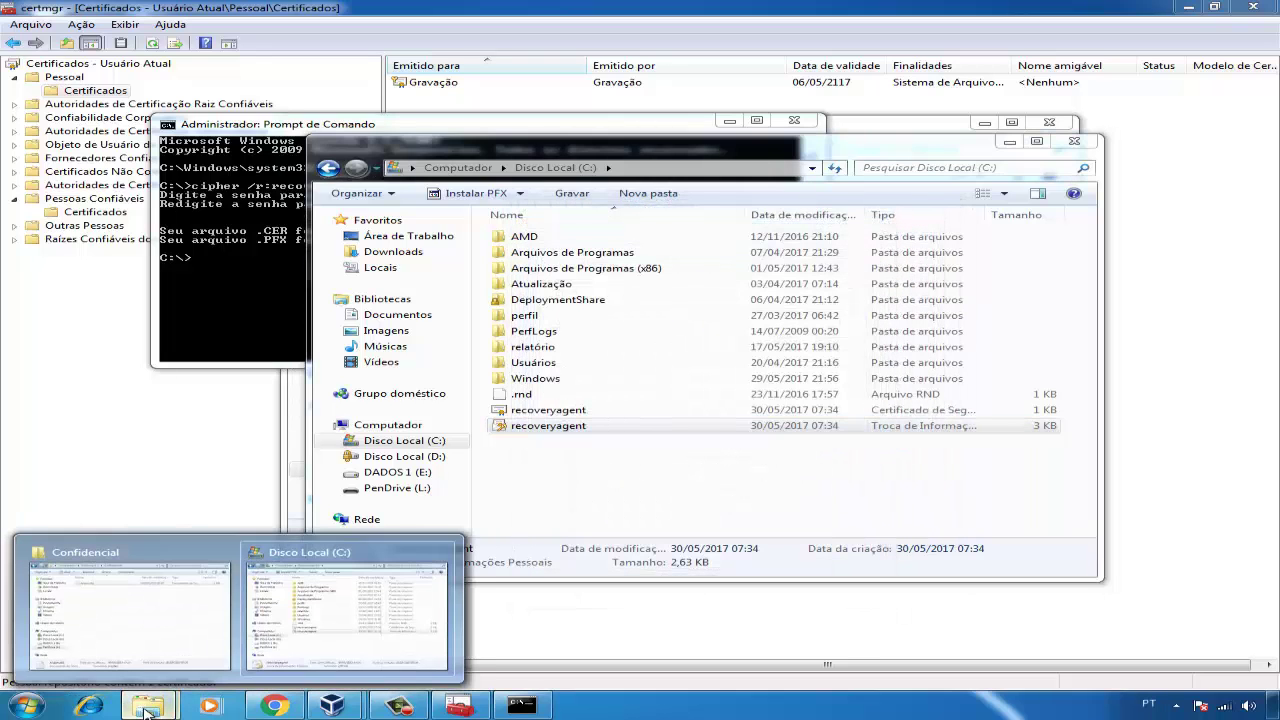
Reopen the properties of Arquivo01 in the Confidencial folder and view the encryption details in its advanced attributes.
{"action": "left_click", "coordinate": [152, 640]}
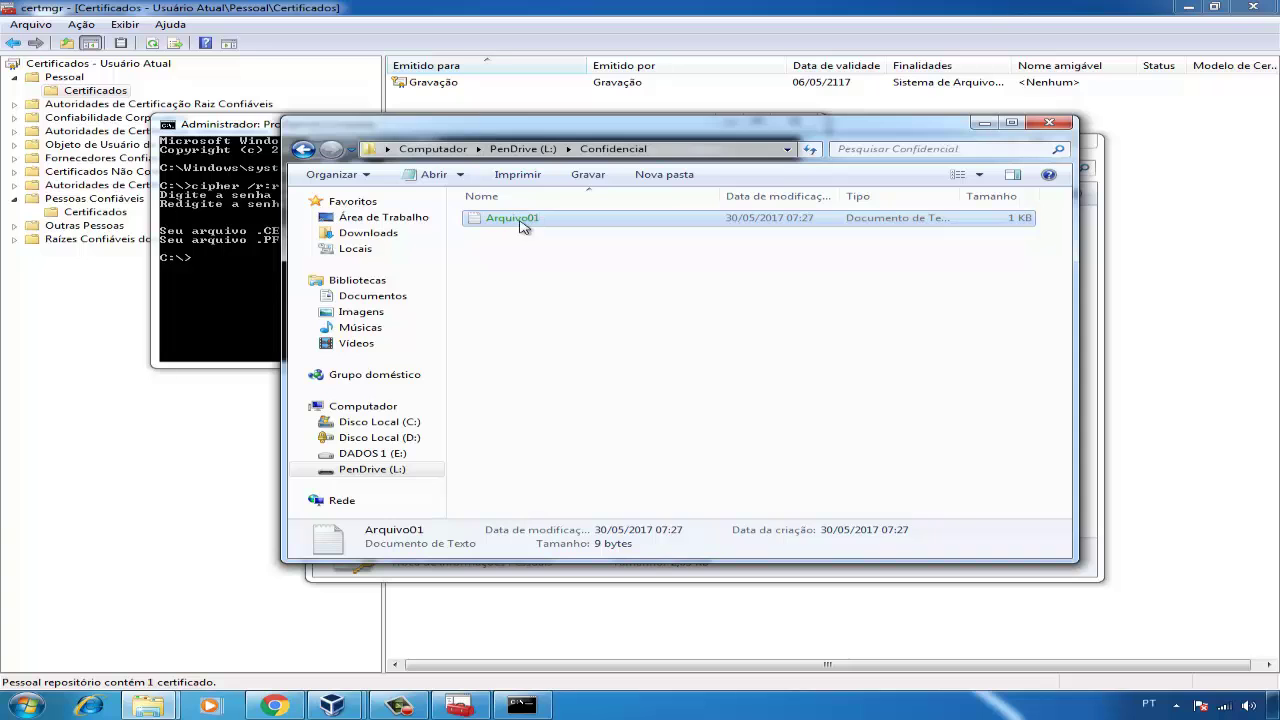
{"action": "right_click", "coordinate": [585, 221]}
{"action": "left_click", "coordinate": [610, 521]}
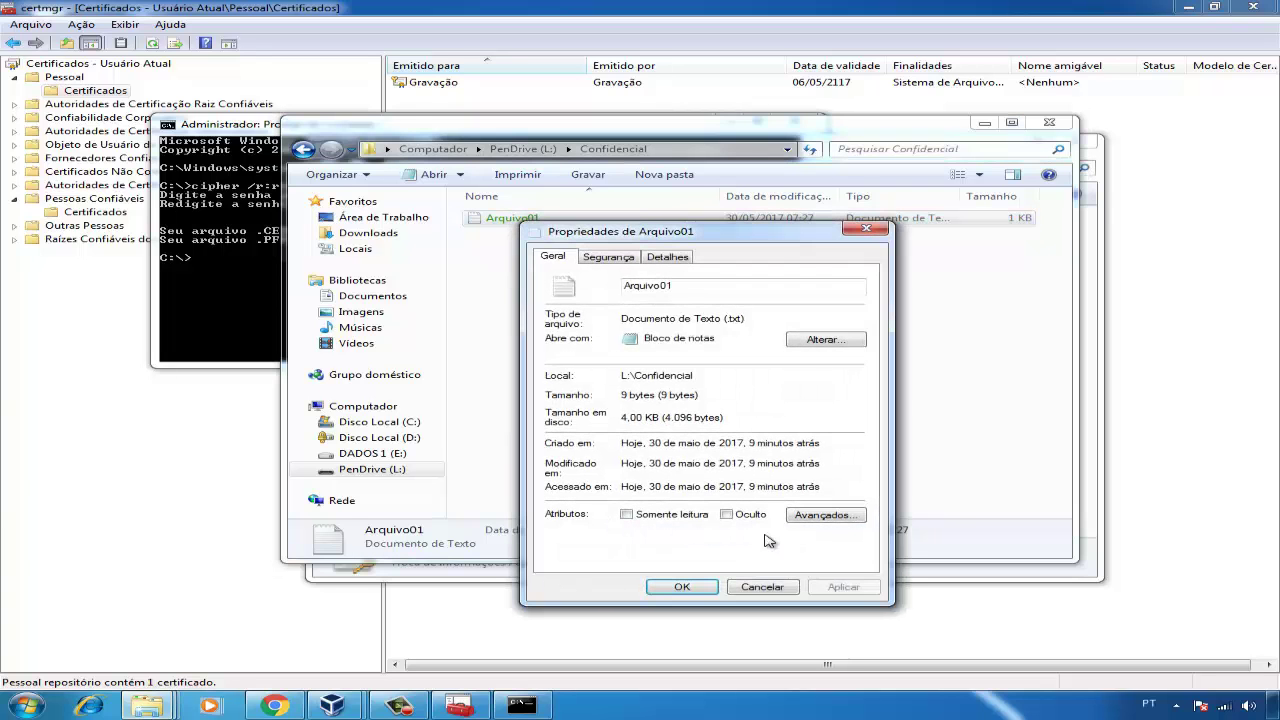
{"action": "left_click", "coordinate": [814, 518]}
{"action": "left_click", "coordinate": [877, 426]}
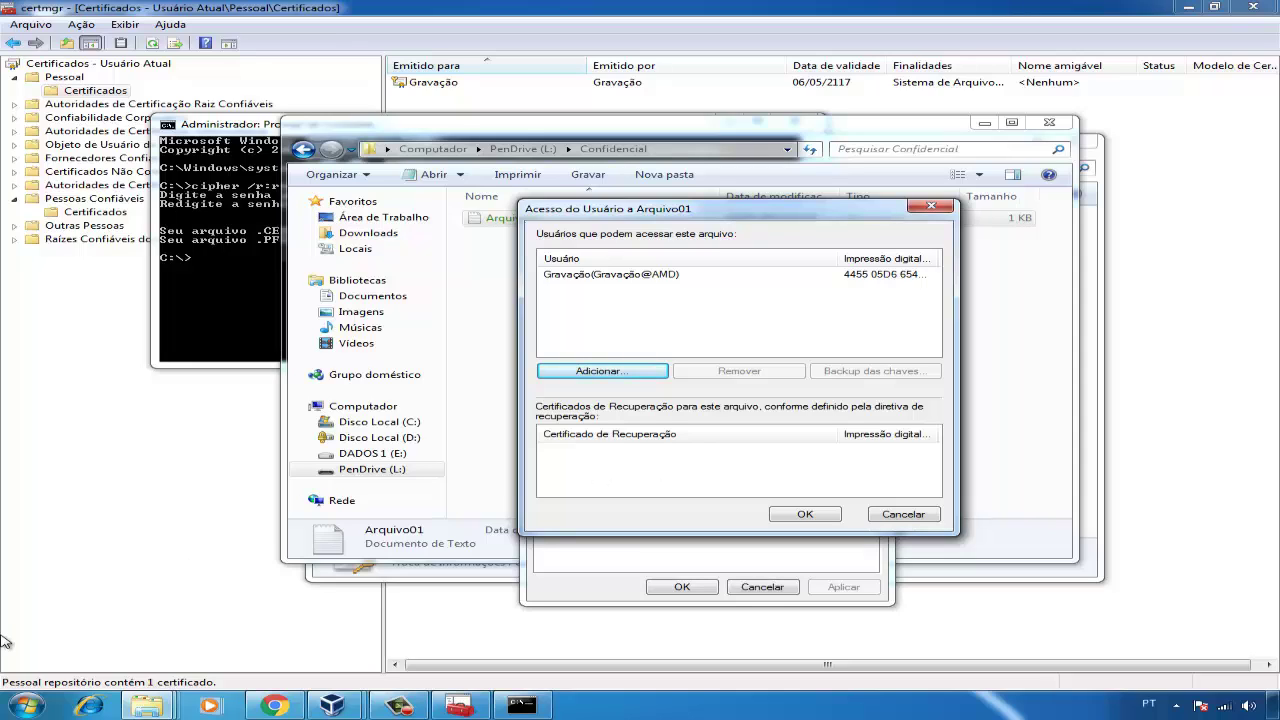
Launch the local group policy editor with gpedit.msc, maximize its window and widen the console tree.
{"action": "left_click", "coordinate": [42, 705]}
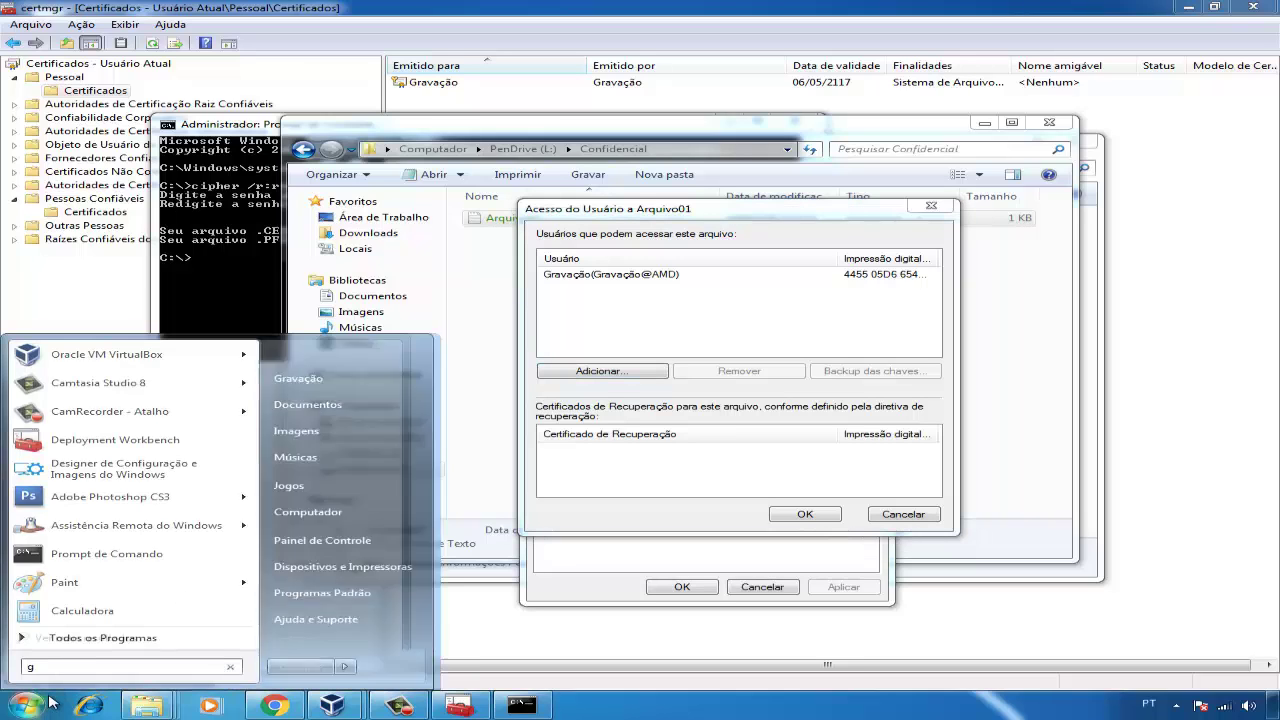
{"action": "type", "text": "gpedit.msc"}
{"action": "key", "text": "Return"}
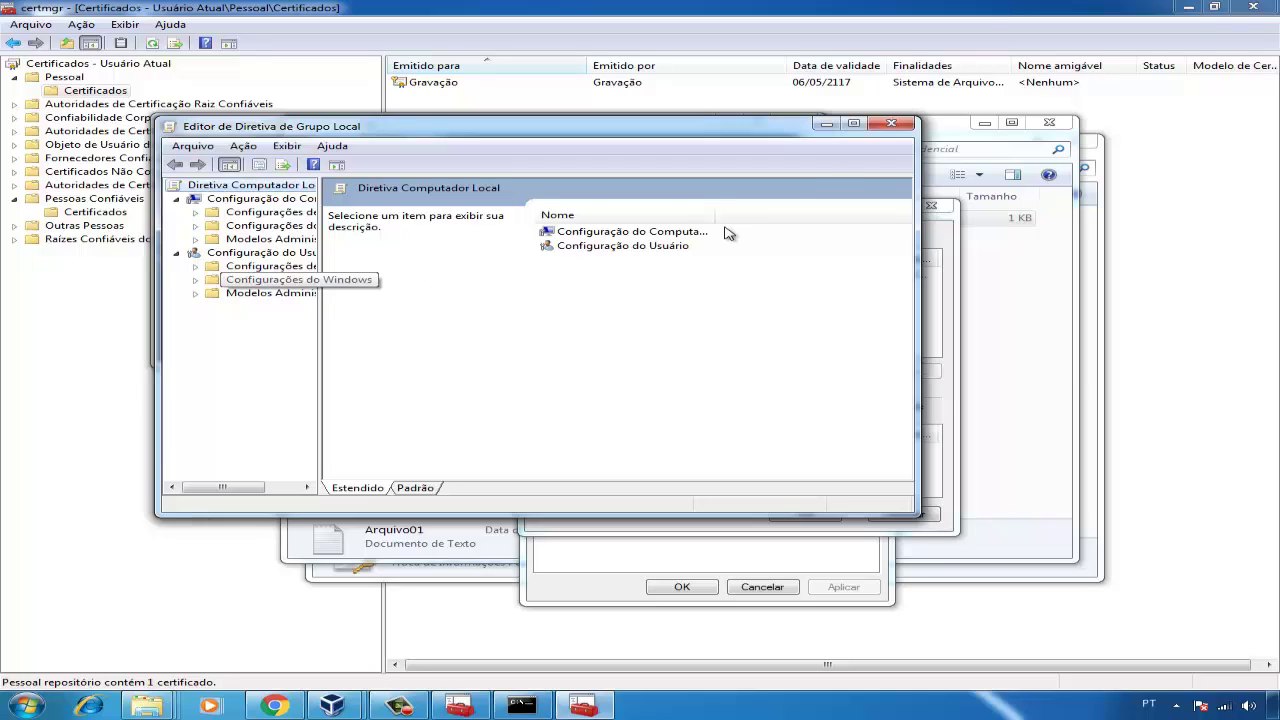
{"action": "left_click", "coordinate": [853, 123]}
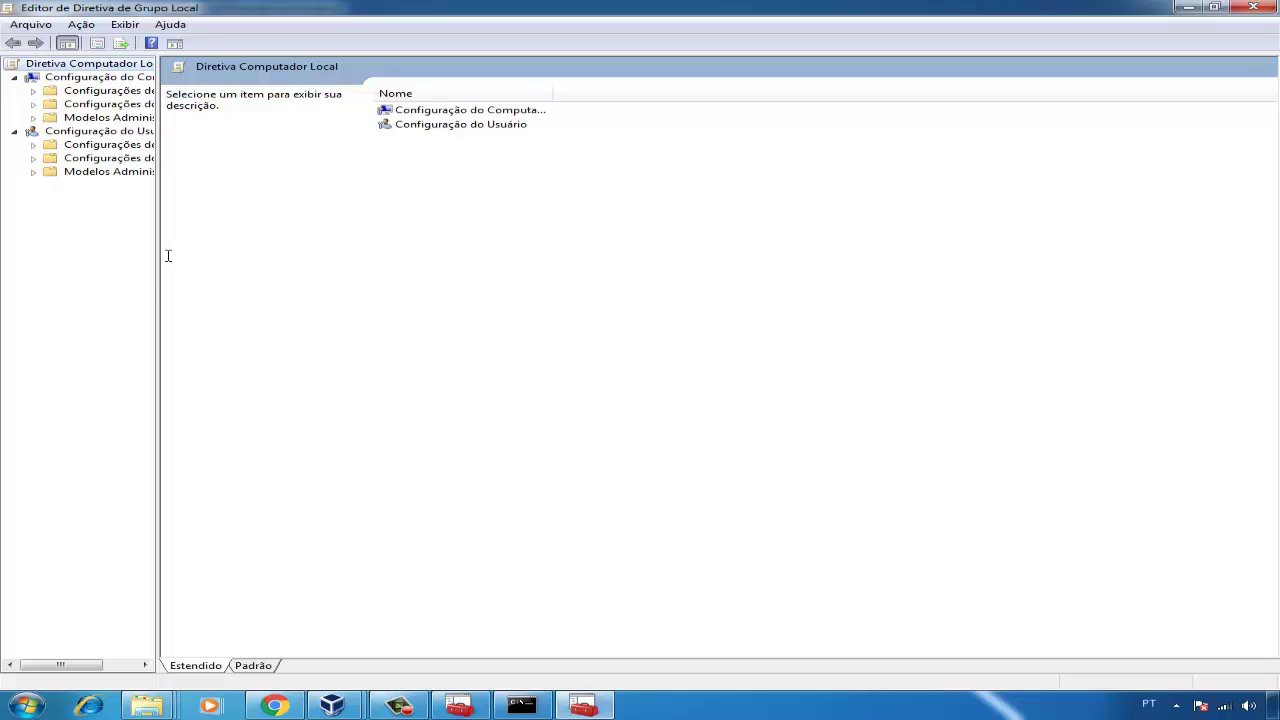
{"action": "left_click_drag", "start_coordinate": [157, 268], "coordinate": [274, 240]}
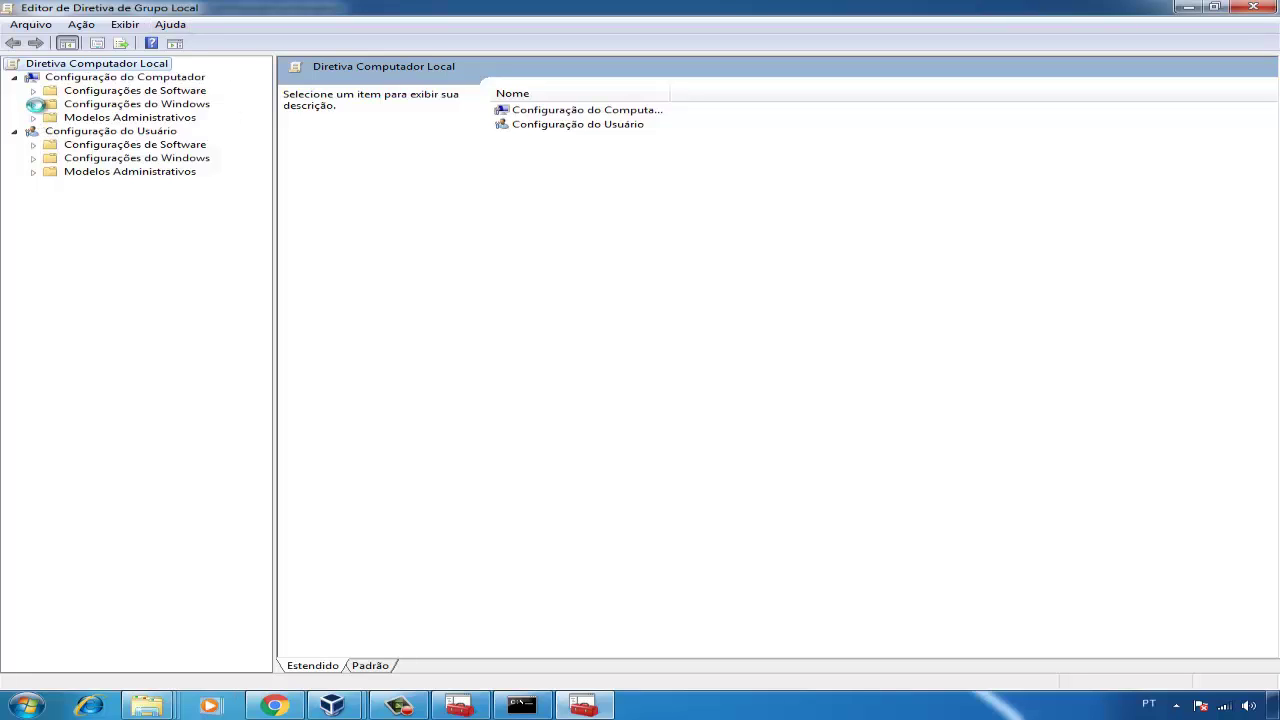
Go to Sistema de Arquivos com Criptografia under the computer's Configurações do Windows, Configurações de segurança, Diretivas de chave pública.
{"action": "left_click", "coordinate": [33, 104]}
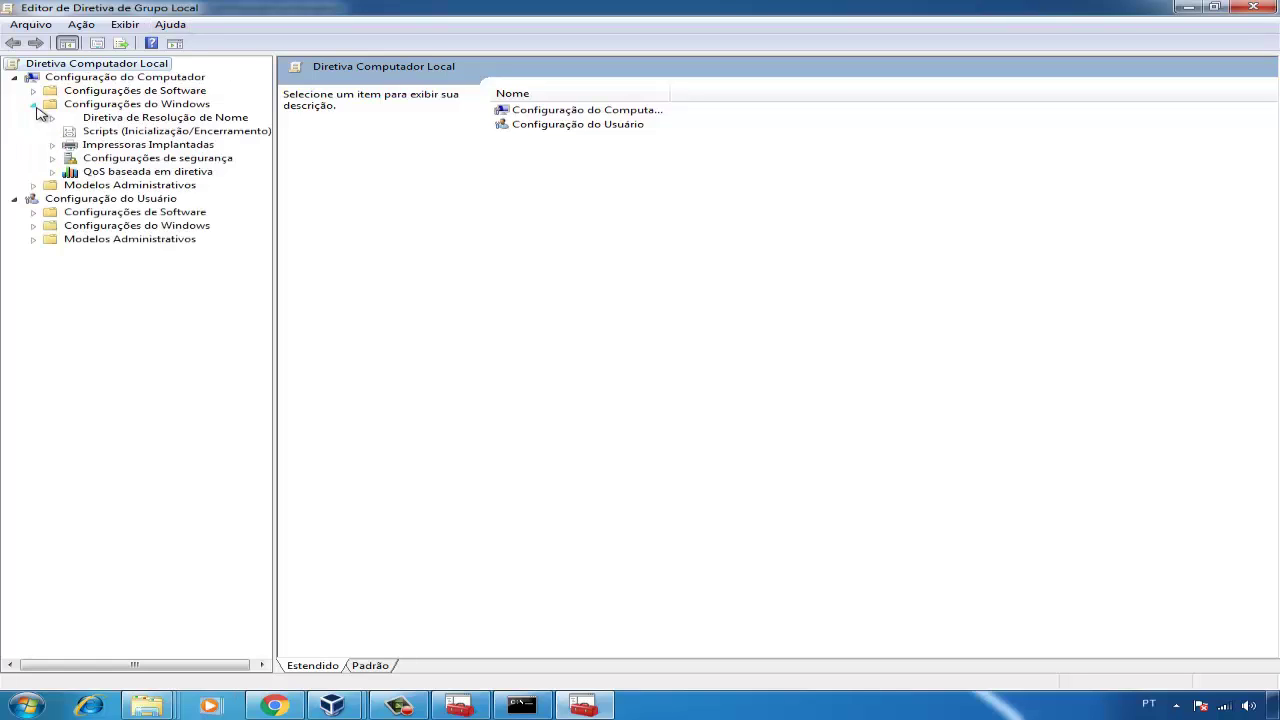
{"action": "left_click", "coordinate": [53, 159]}
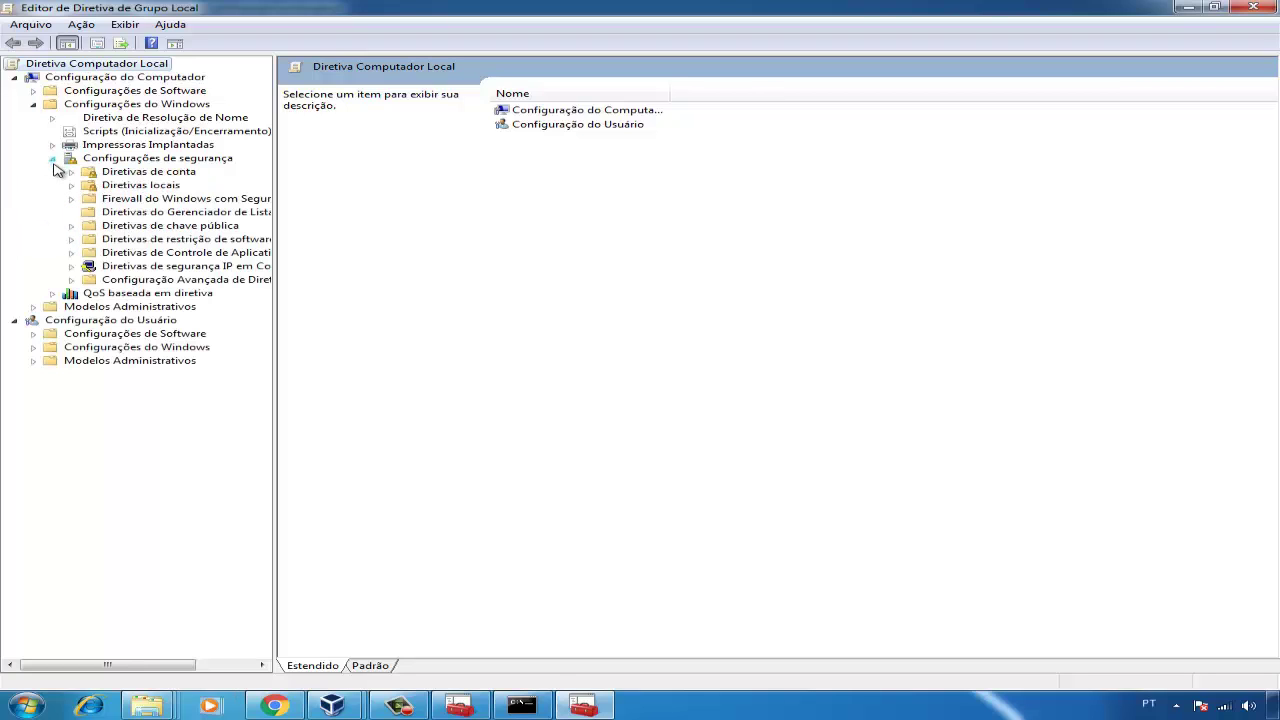
{"action": "left_click", "coordinate": [147, 230]}
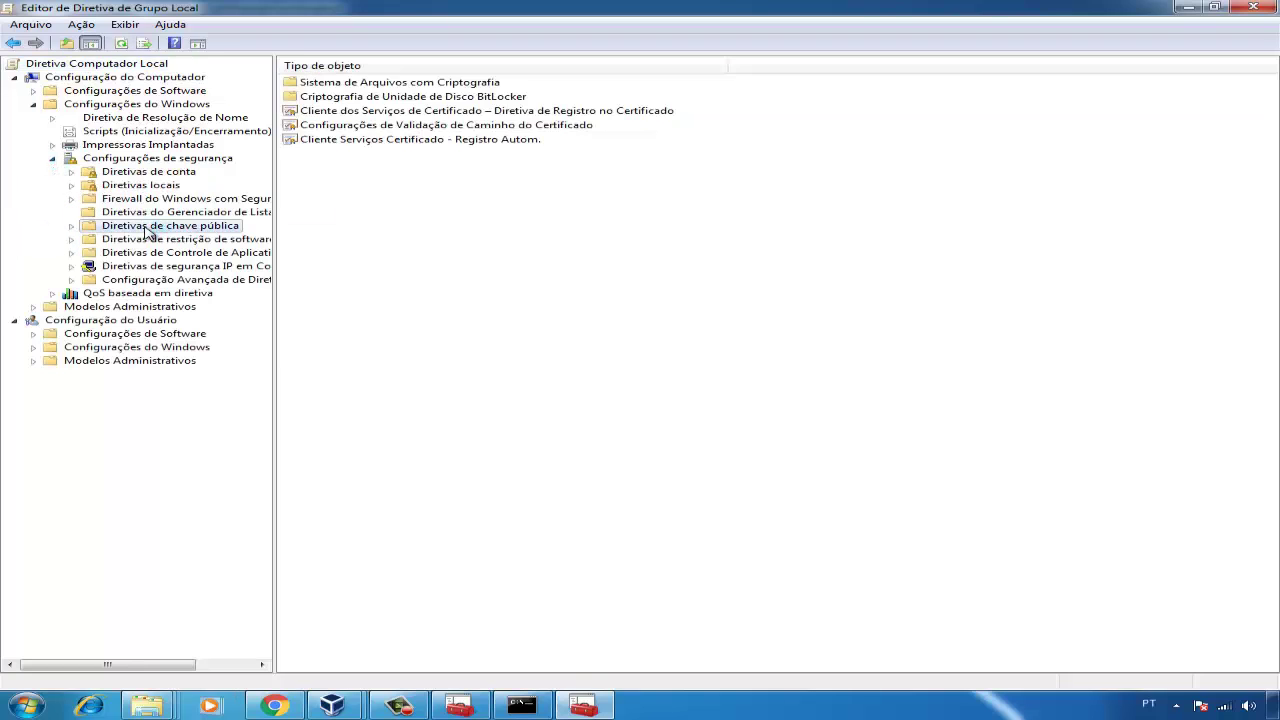
{"action": "left_click", "coordinate": [71, 226]}
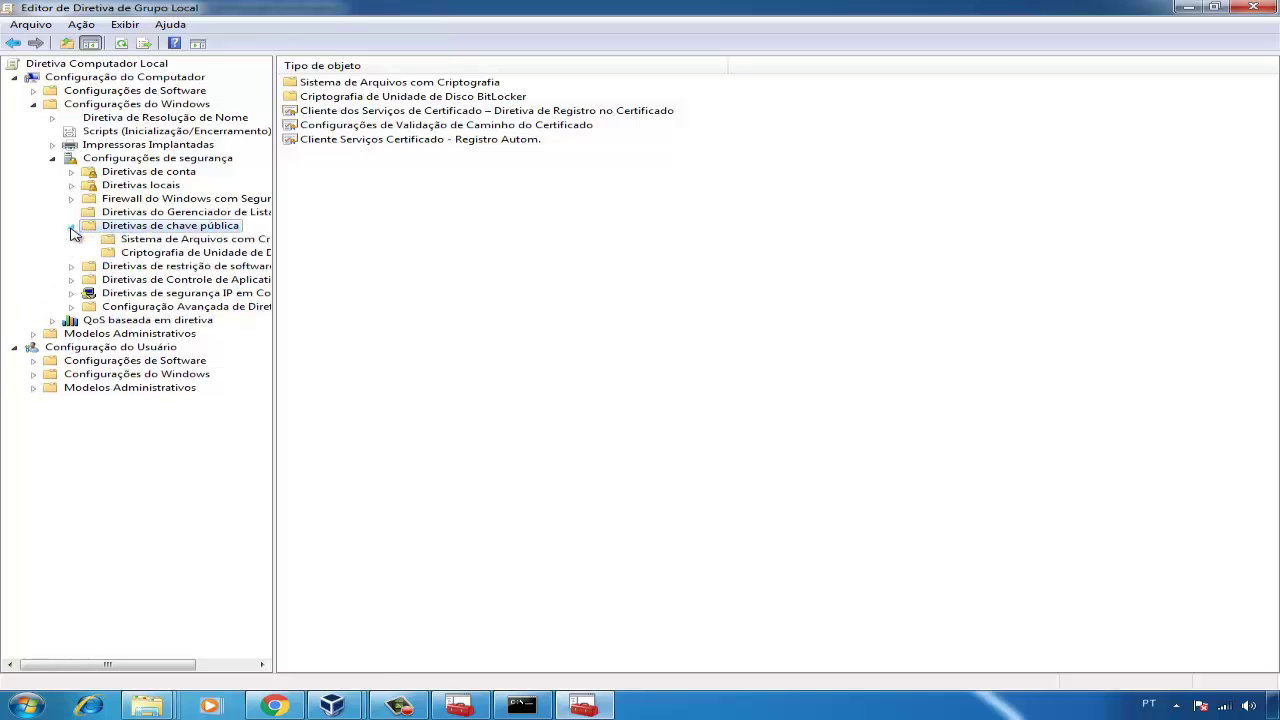
{"action": "left_click", "coordinate": [165, 241]}
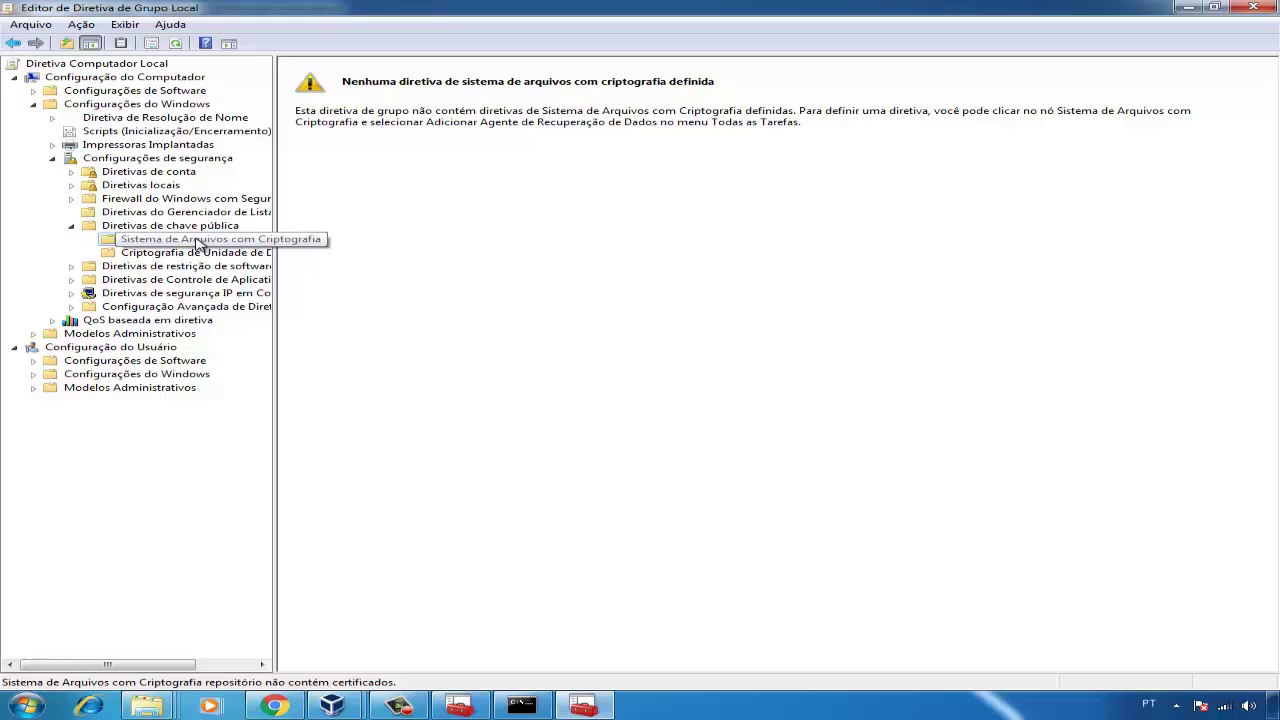
Add a data recovery agent to Sistema de Arquivos com Criptografia using the recoveryagent certificate from Disco Local (C:), accept its installation and select the added certificate.
{"action": "right_click", "coordinate": [196, 242]}
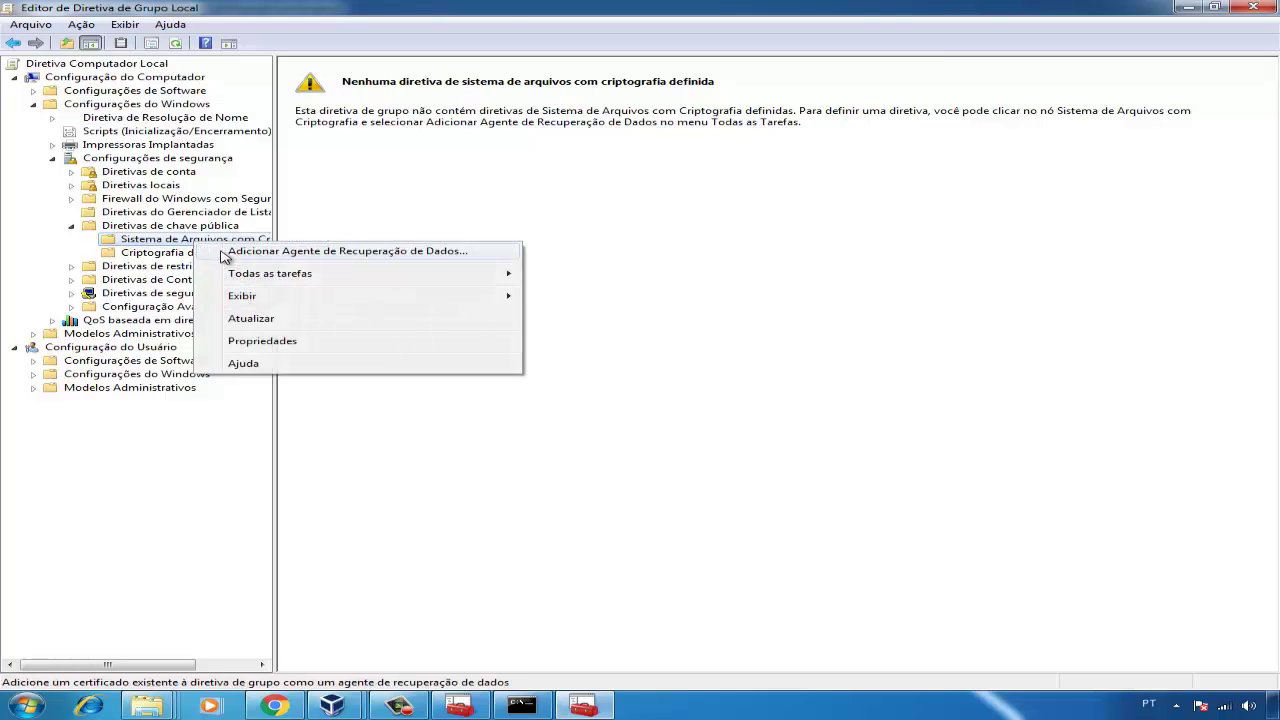
{"action": "left_click", "coordinate": [222, 254]}
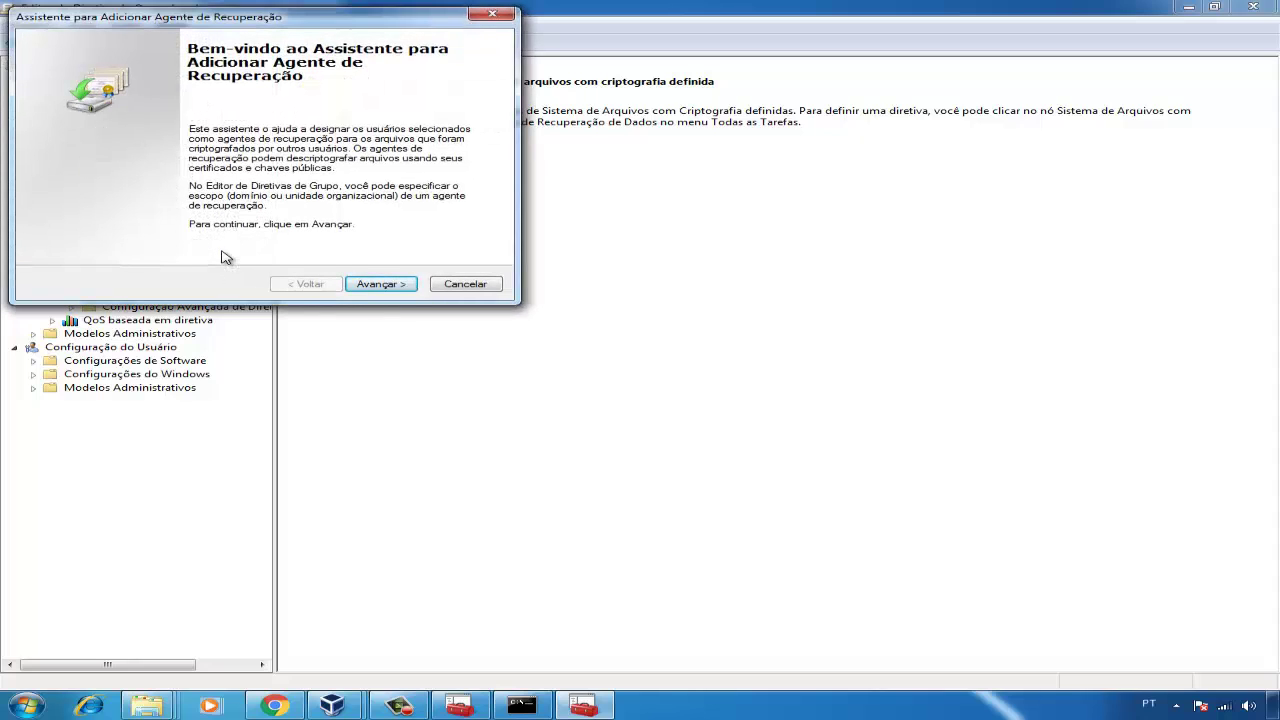
{"action": "left_click", "coordinate": [391, 286]}
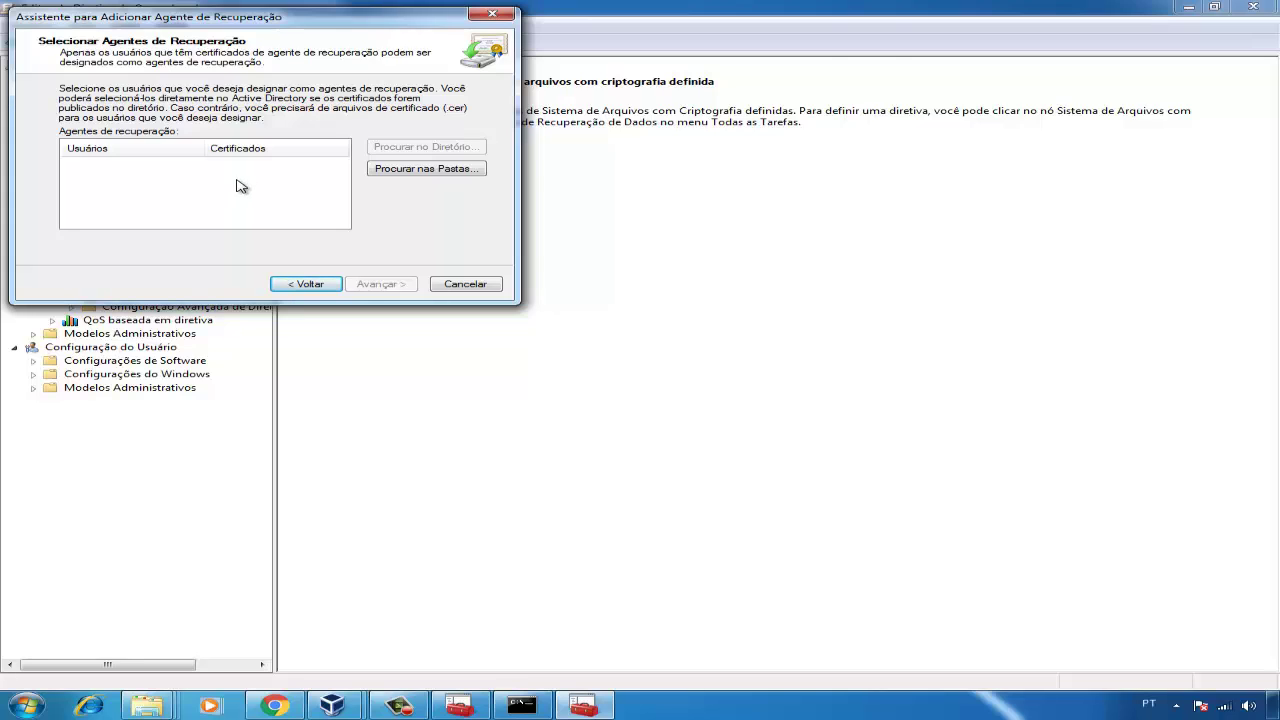
{"action": "left_click", "coordinate": [426, 168]}
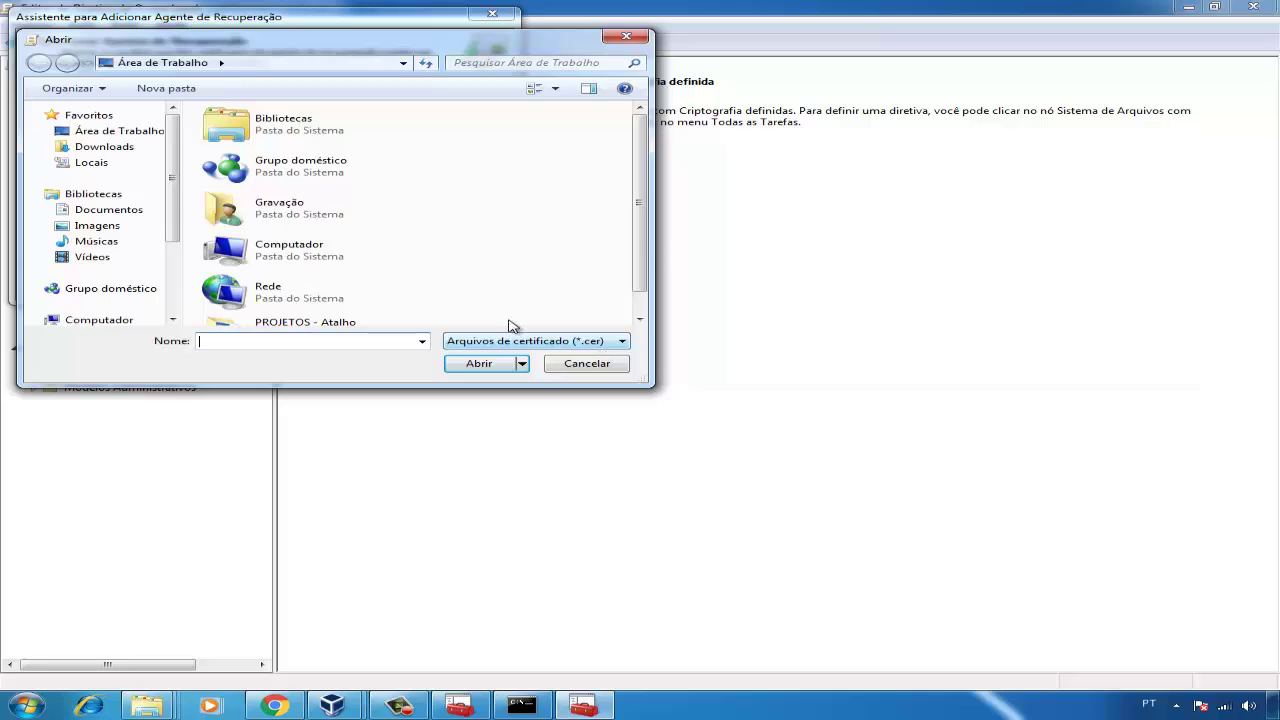
{"action": "left_click_drag", "start_coordinate": [170, 188], "coordinate": [171, 258]}
{"action": "left_click", "coordinate": [150, 220]}
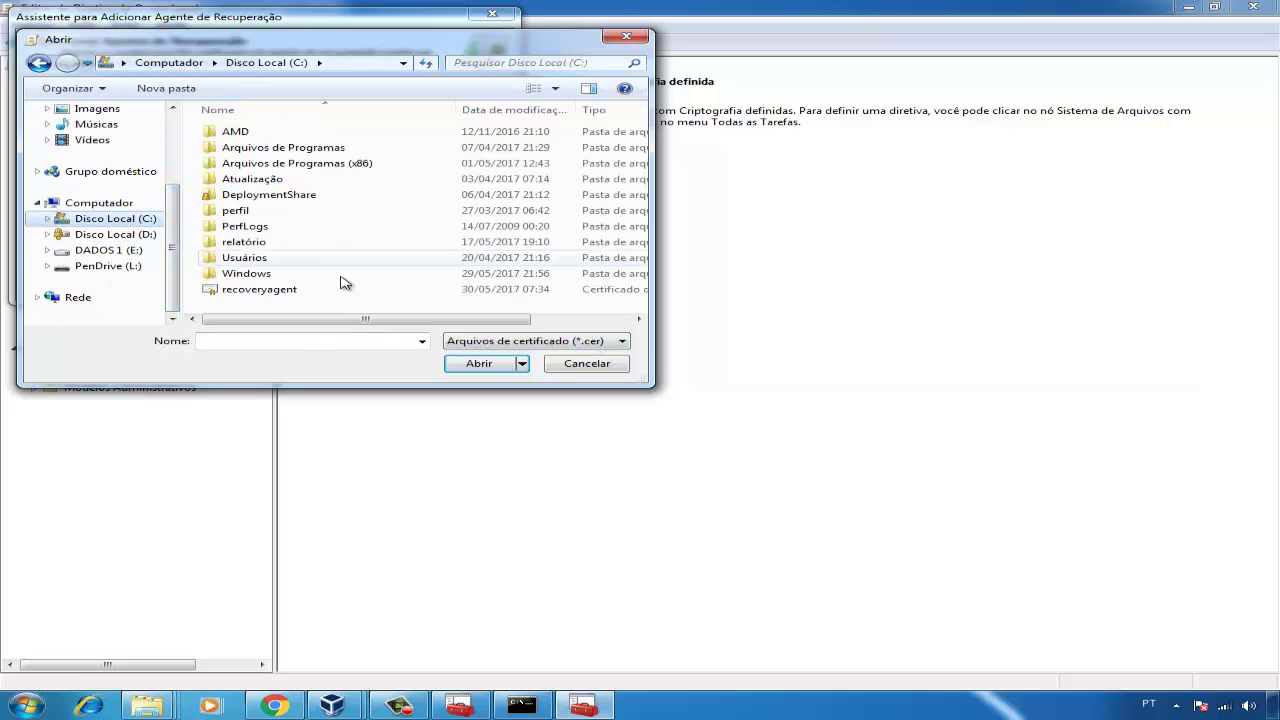
{"action": "left_click", "coordinate": [288, 290]}
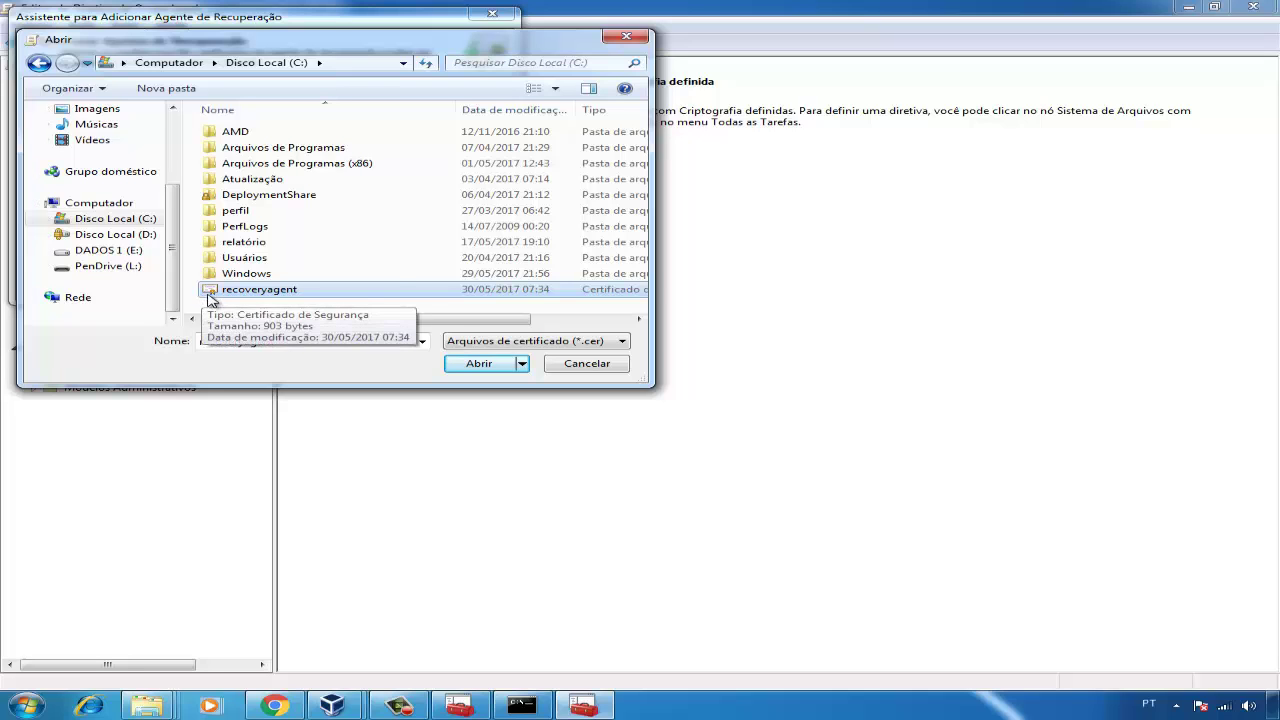
{"action": "left_click", "coordinate": [470, 366]}
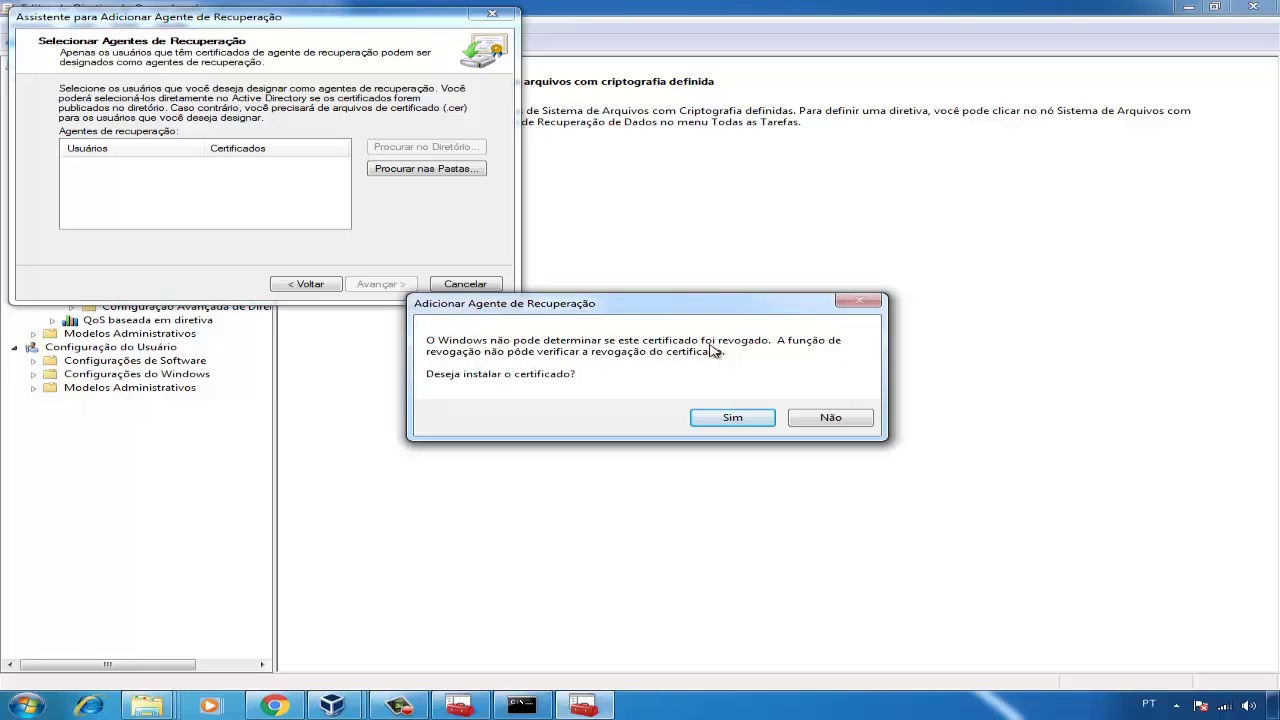
{"action": "left_click", "coordinate": [717, 424]}
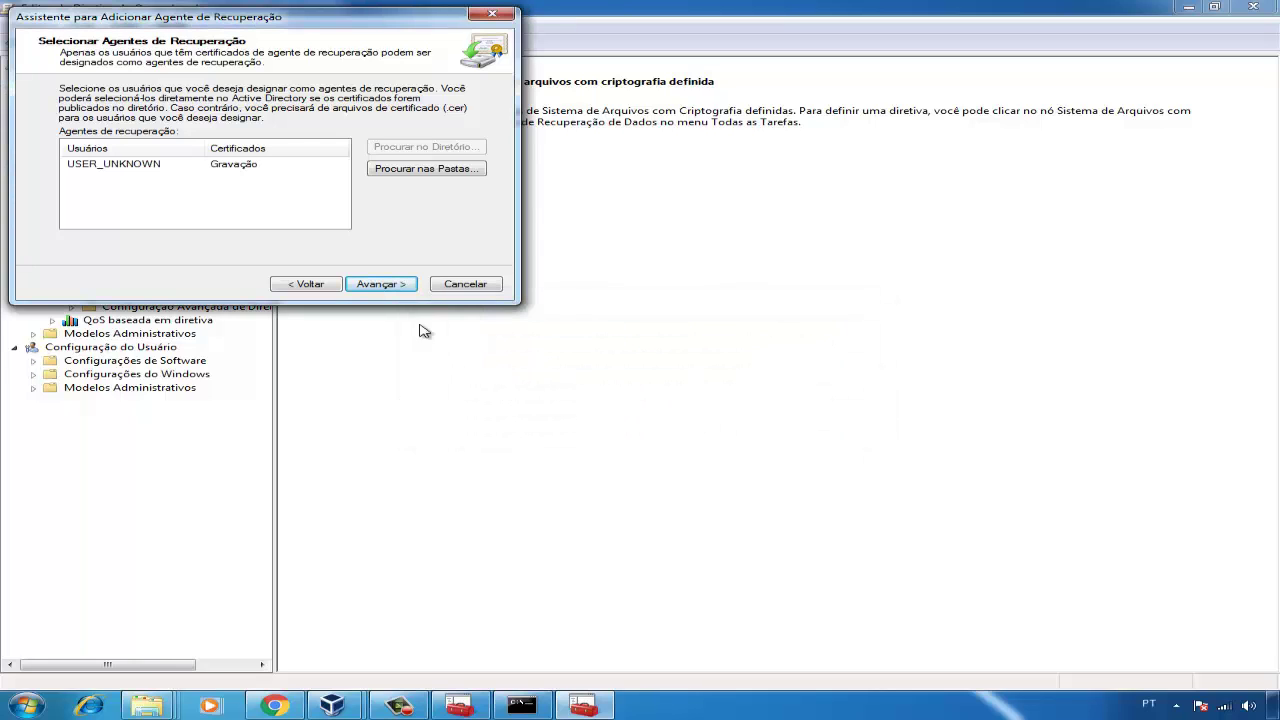
{"action": "left_click", "coordinate": [391, 287]}
{"action": "left_click", "coordinate": [391, 287]}
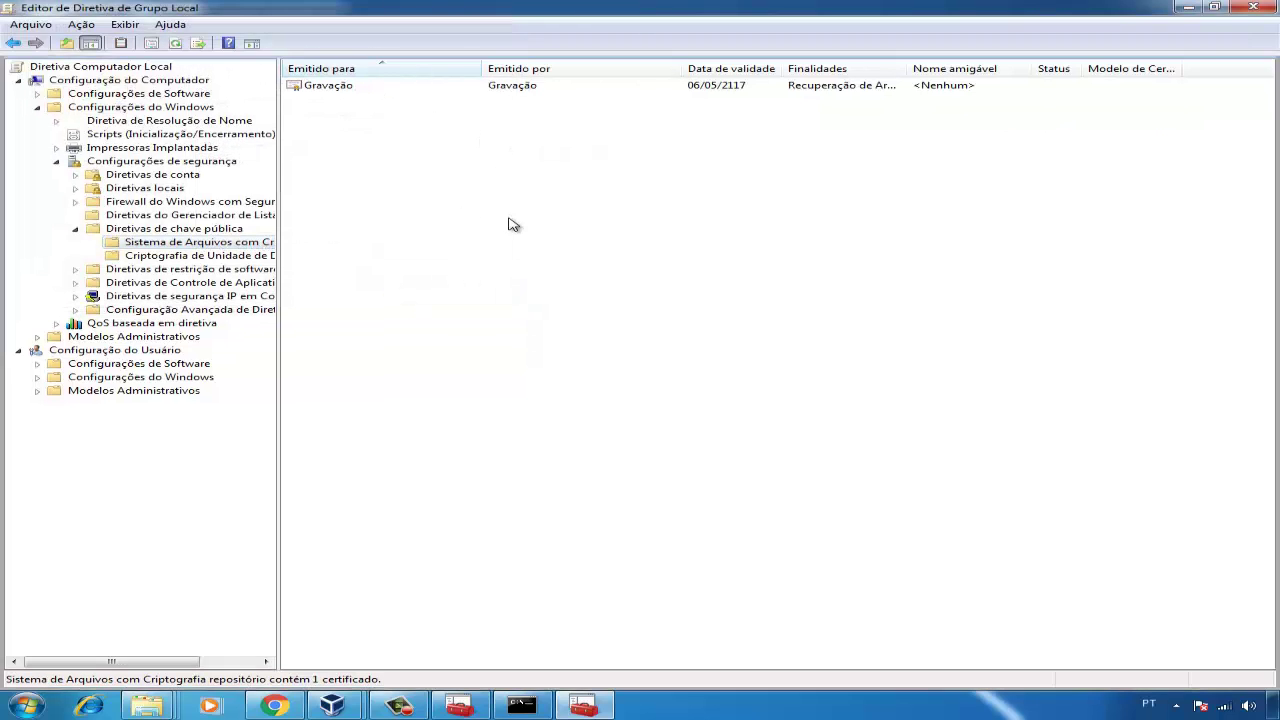
{"action": "left_click", "coordinate": [352, 90]}
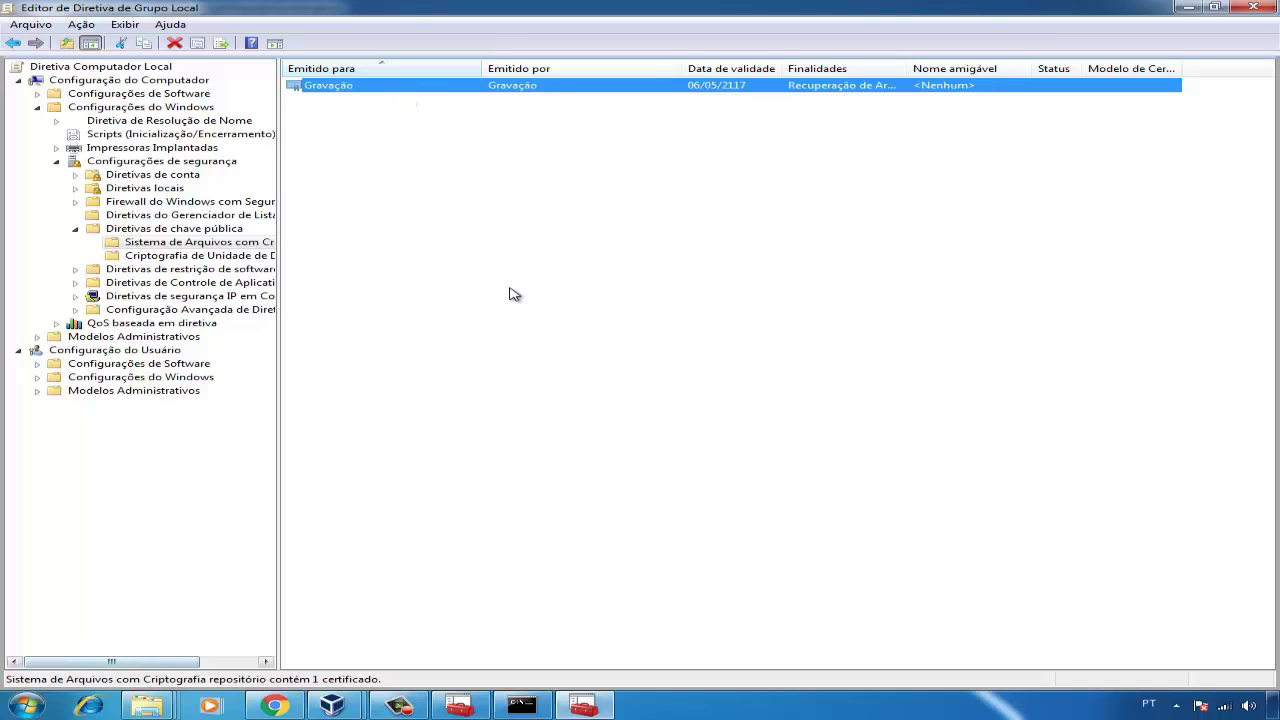
Return to the Confidencial folder and reopen the encryption details of Arquivo01 from its advanced attributes.
{"action": "left_click", "coordinate": [160, 707]}
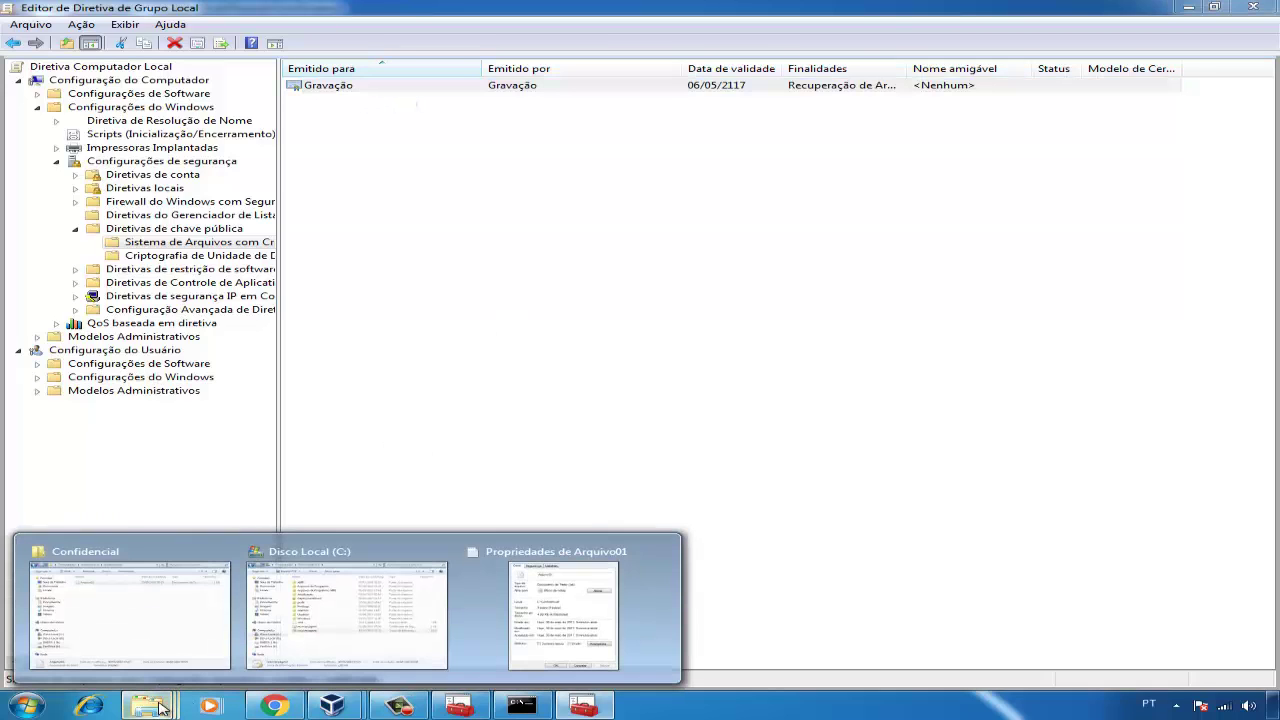
{"action": "left_click", "coordinate": [157, 634]}
{"action": "left_click", "coordinate": [519, 222]}
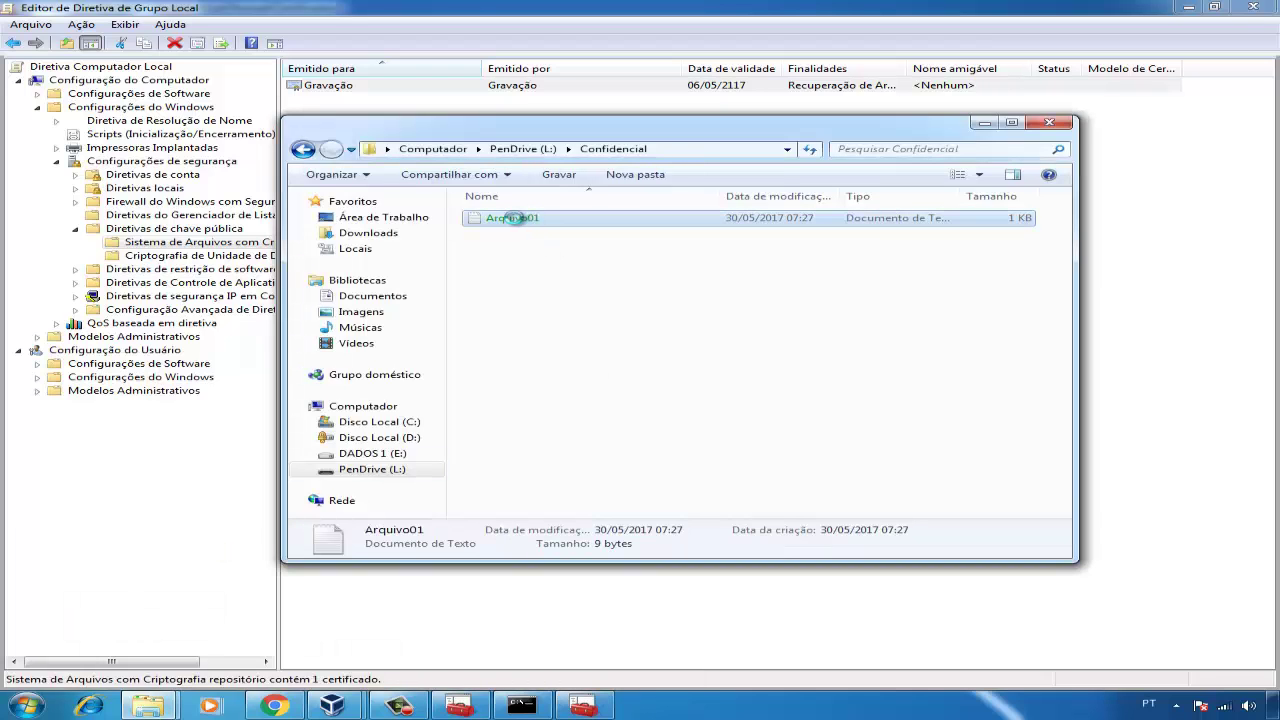
{"action": "right_click", "coordinate": [517, 221]}
{"action": "left_click", "coordinate": [585, 517]}
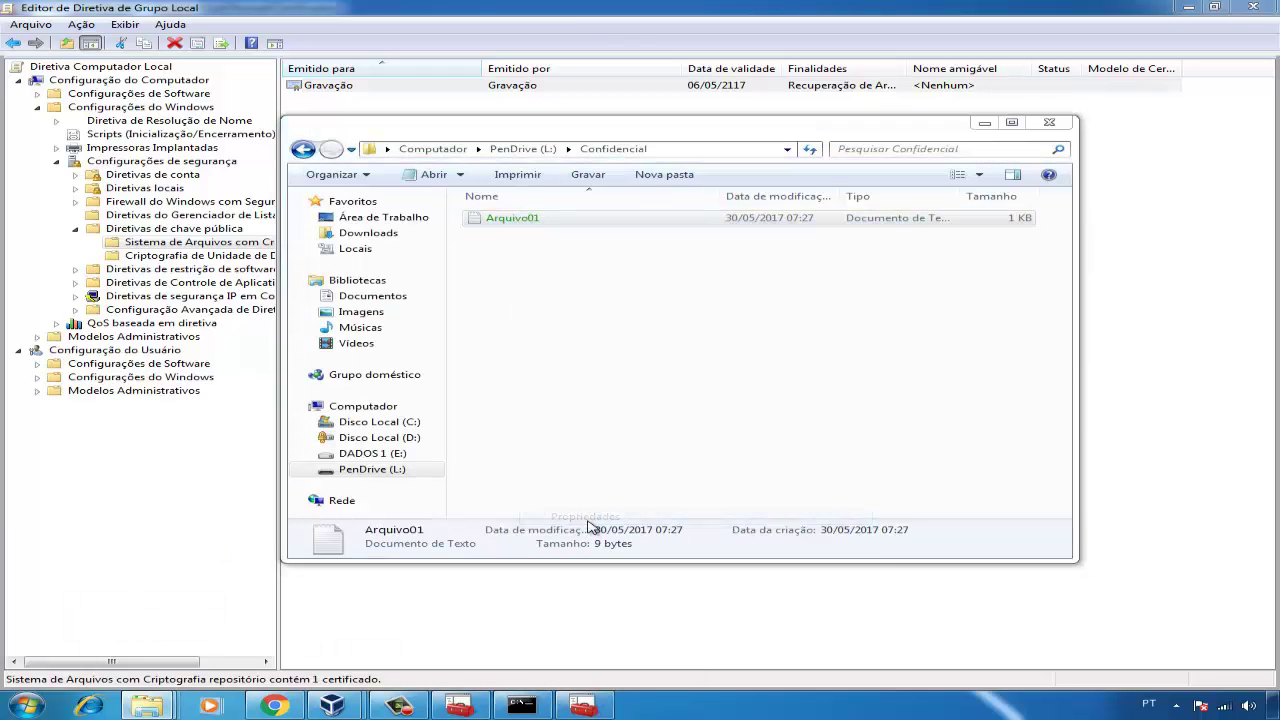
{"action": "left_click", "coordinate": [810, 513]}
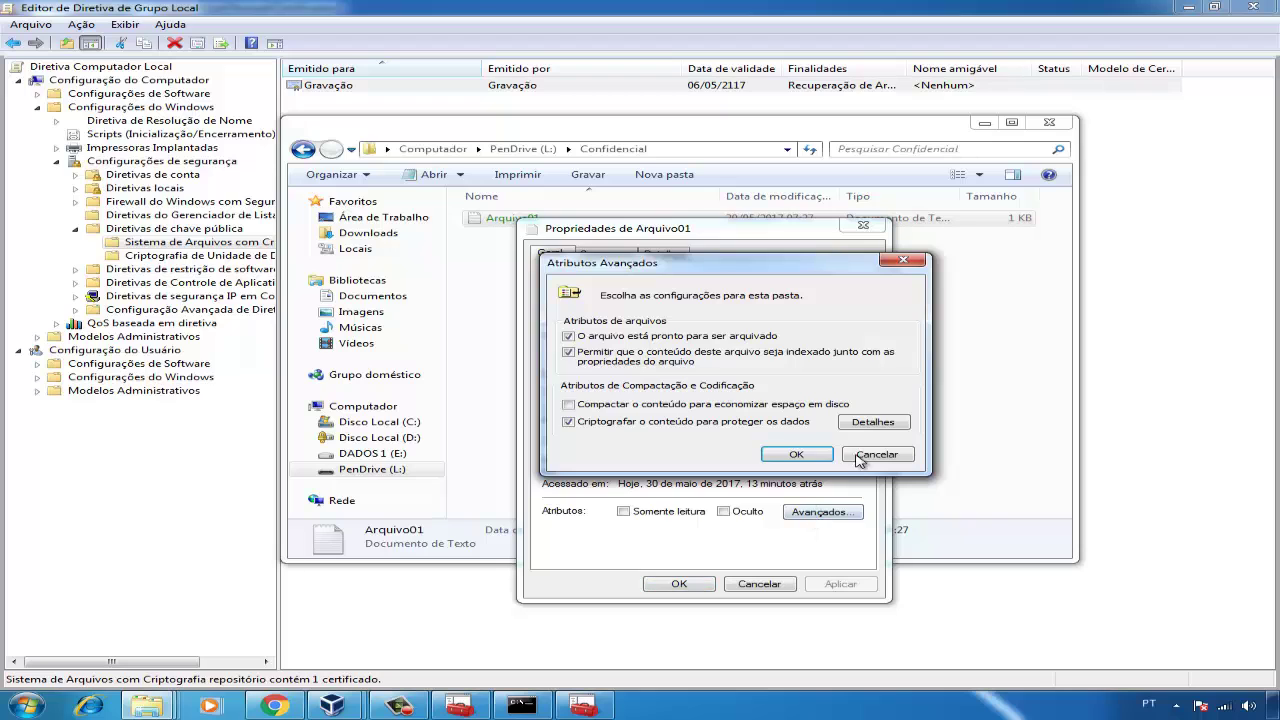
{"action": "left_click", "coordinate": [877, 428]}
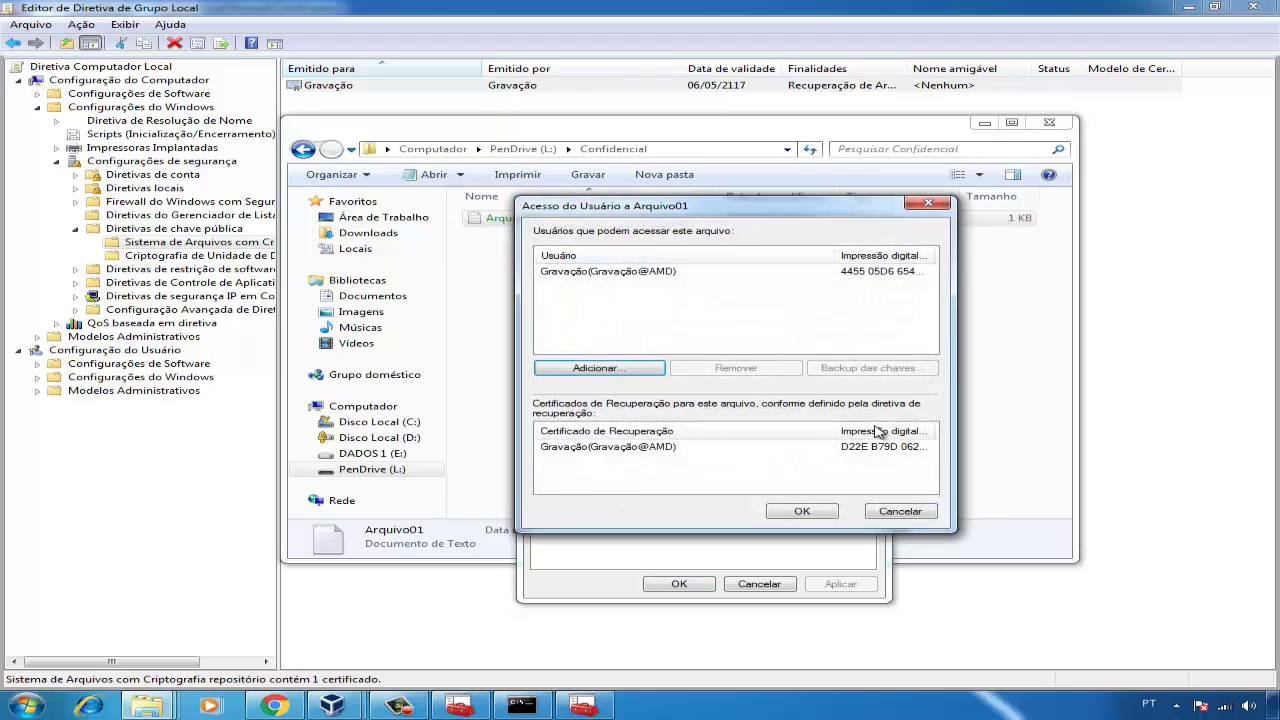
Compare the user and recovery certificate entries for Arquivo01, and switch to the Disco Local (C:) window.
{"action": "left_click", "coordinate": [639, 455]}
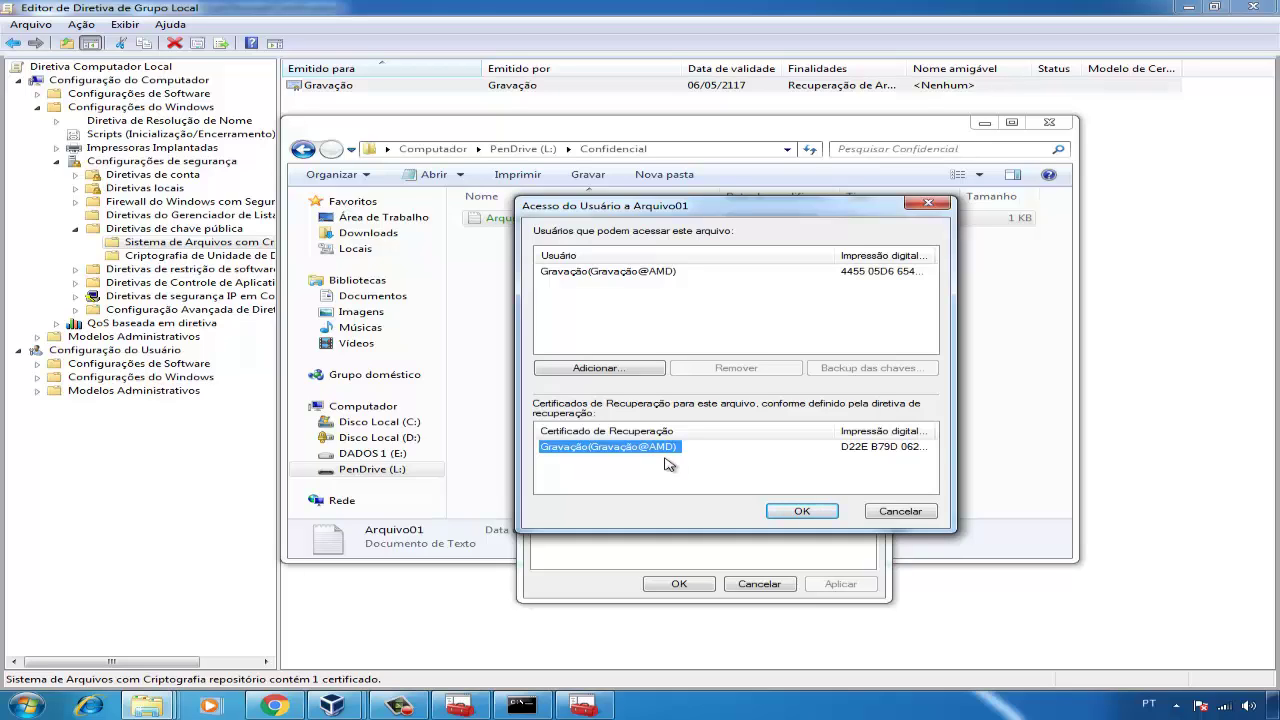
{"action": "left_click", "coordinate": [646, 279]}
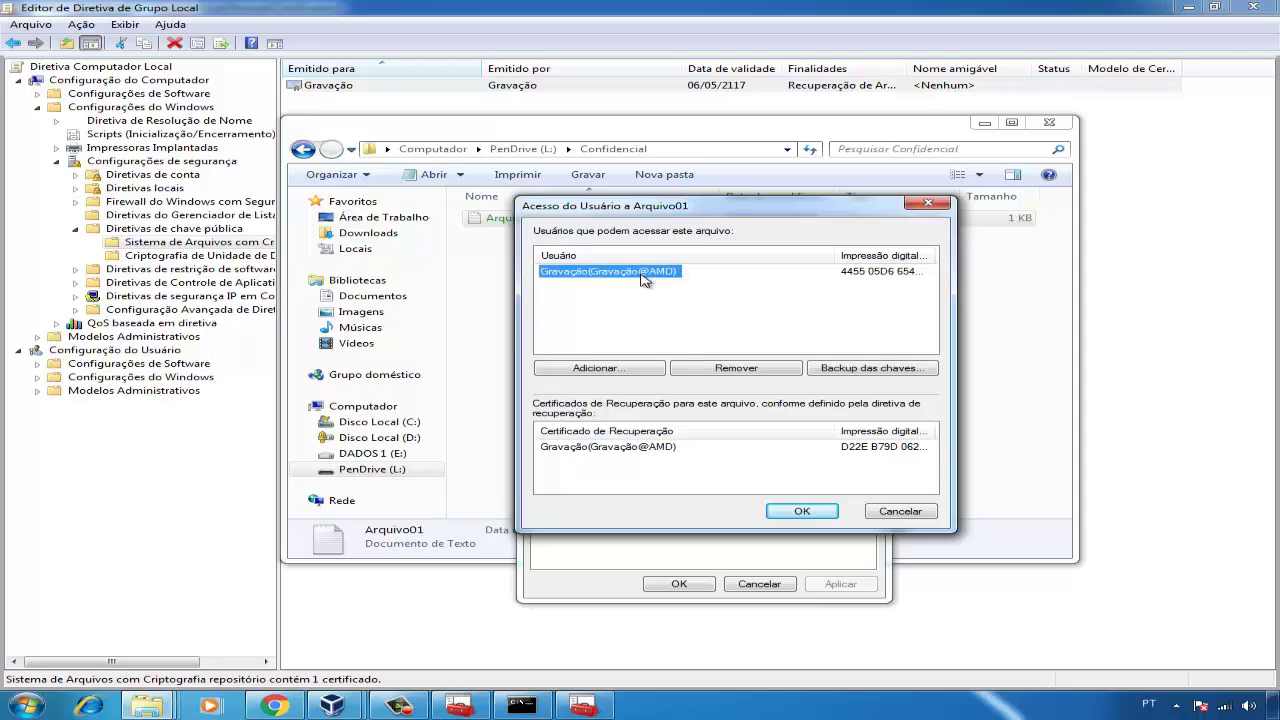
{"action": "left_click", "coordinate": [610, 452]}
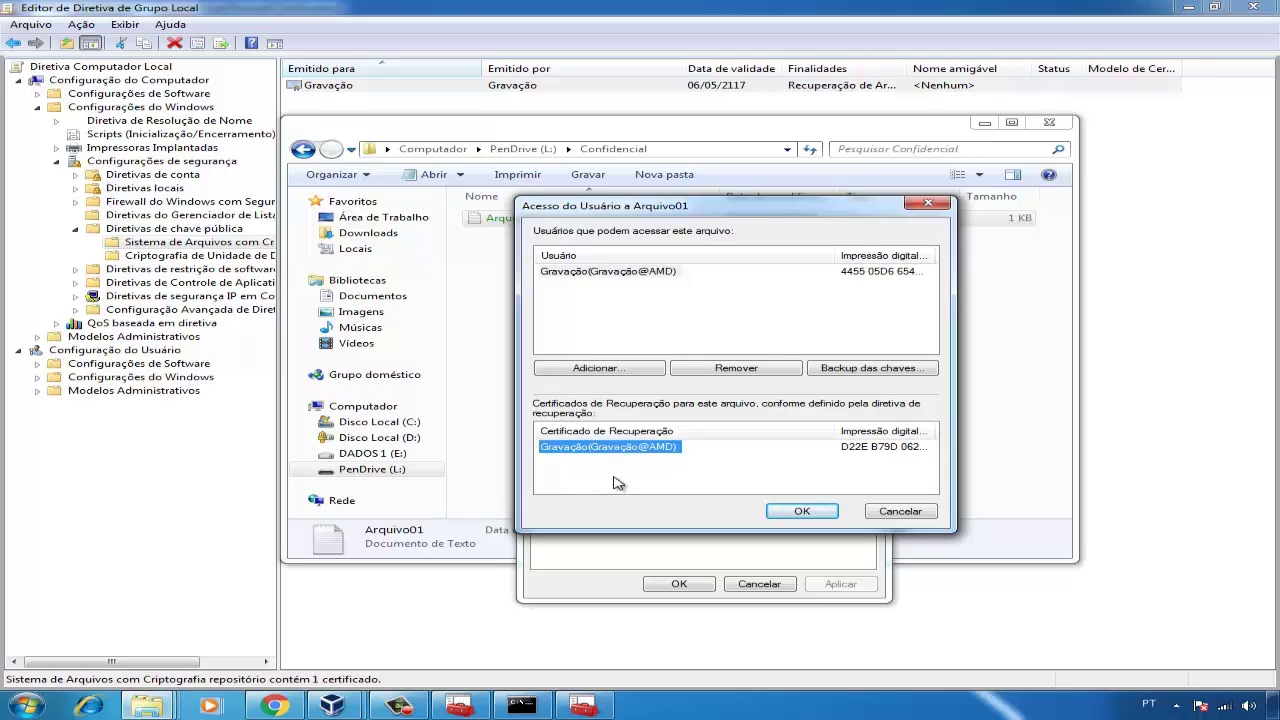
{"action": "left_click", "coordinate": [168, 707]}
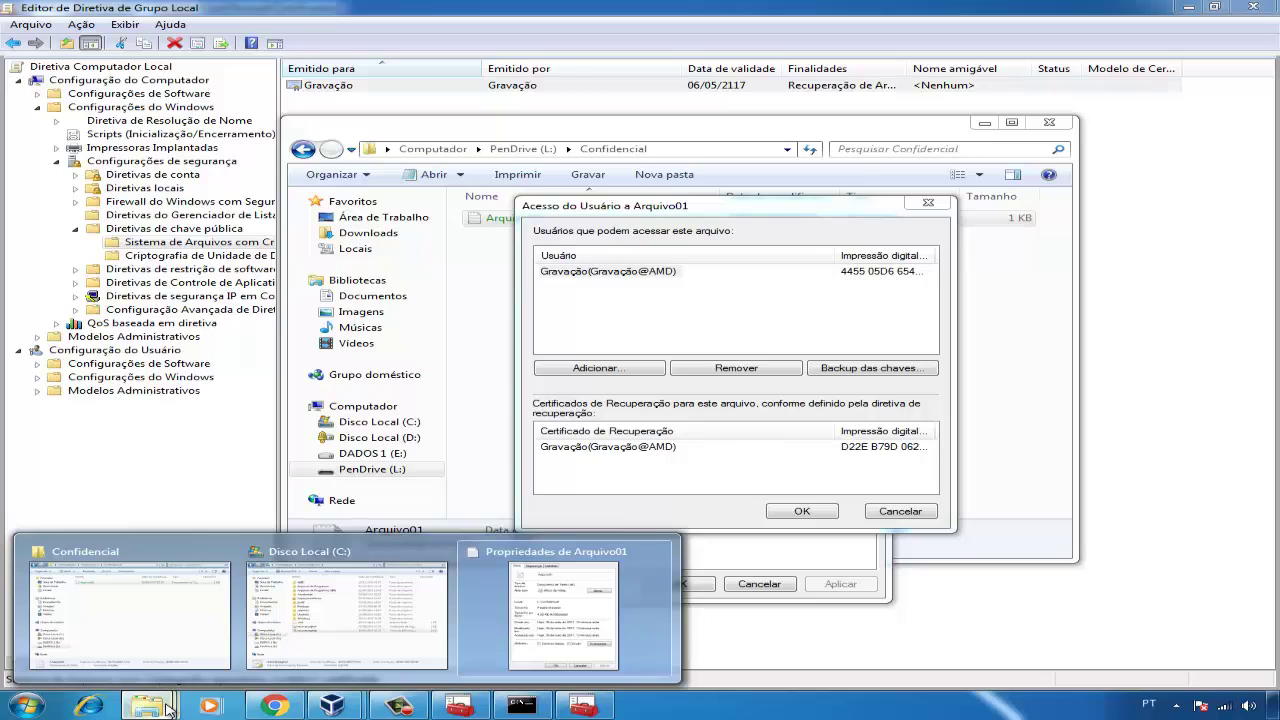
{"action": "left_click", "coordinate": [270, 660]}
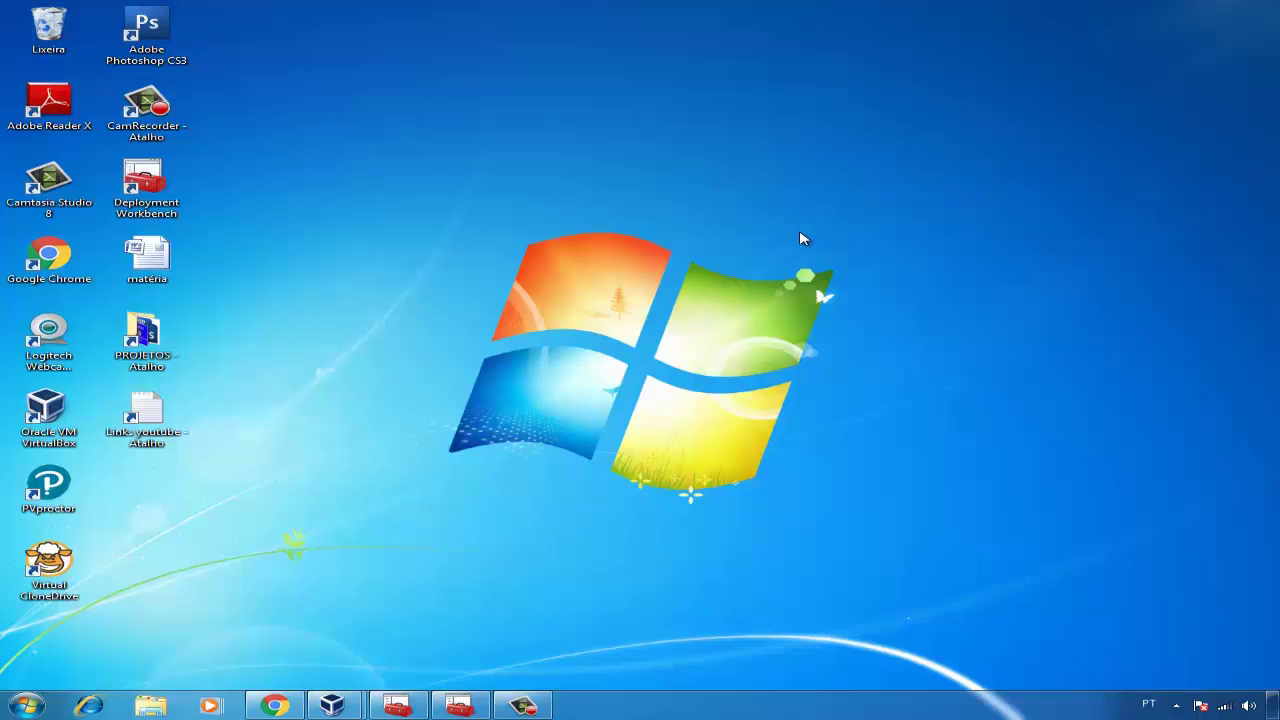
Open the Confidencial folder on PenDrive (L:) in a new Explorer window.
{"action": "key", "text": "super+e"}
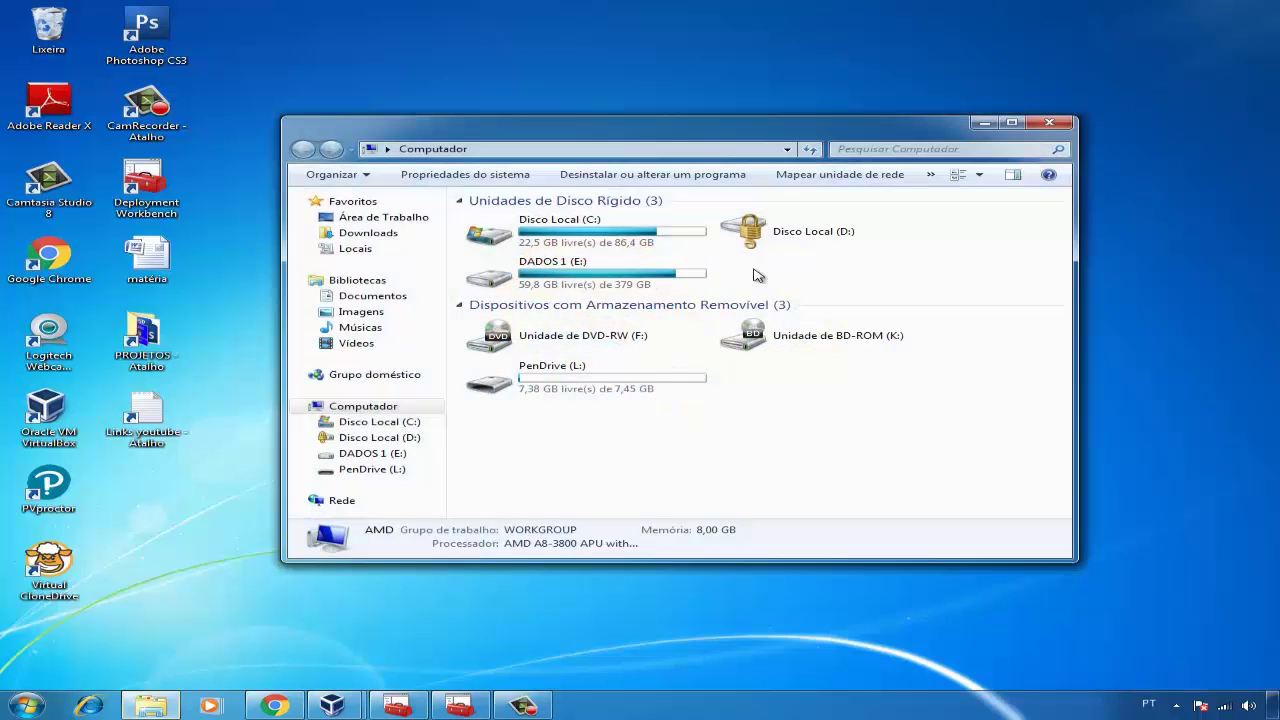
{"action": "double_click", "coordinate": [636, 384]}
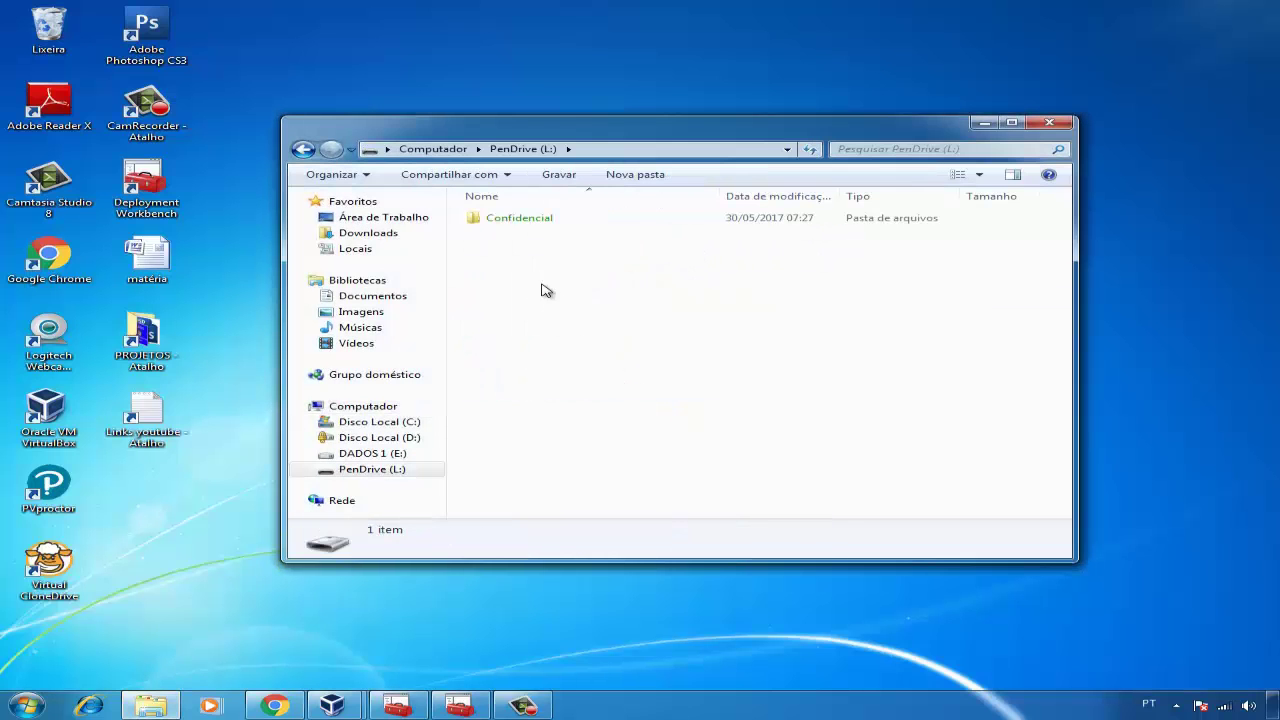
{"action": "double_click", "coordinate": [543, 220]}
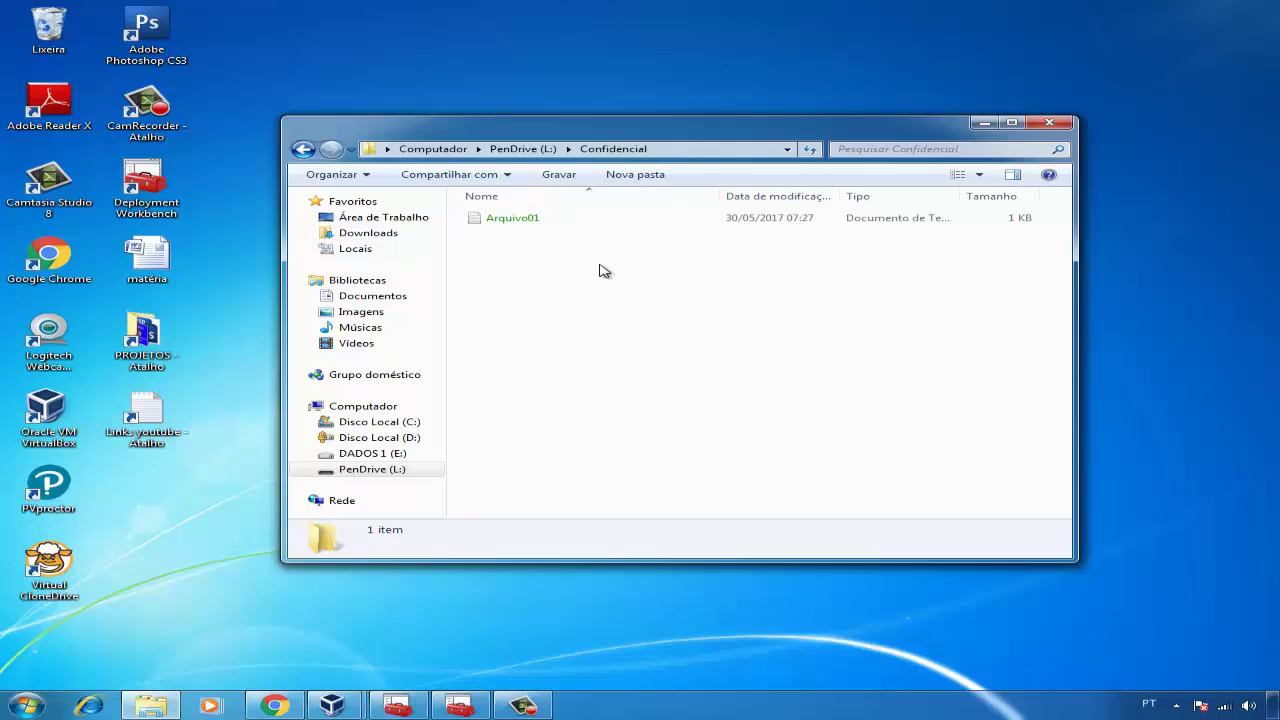
Switch to certmgr and start exporting the Gravação personal certificate, choosing to include its private key.
{"action": "left_click", "coordinate": [415, 710]}
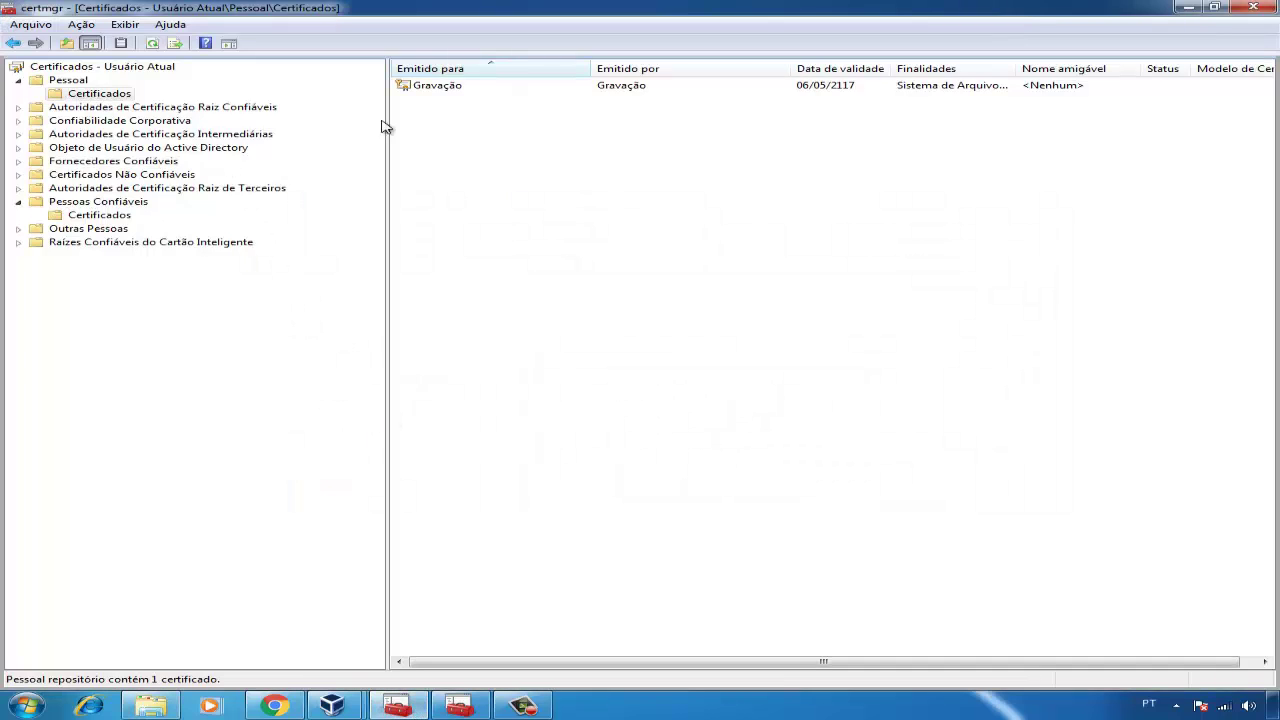
{"action": "left_click", "coordinate": [438, 90]}
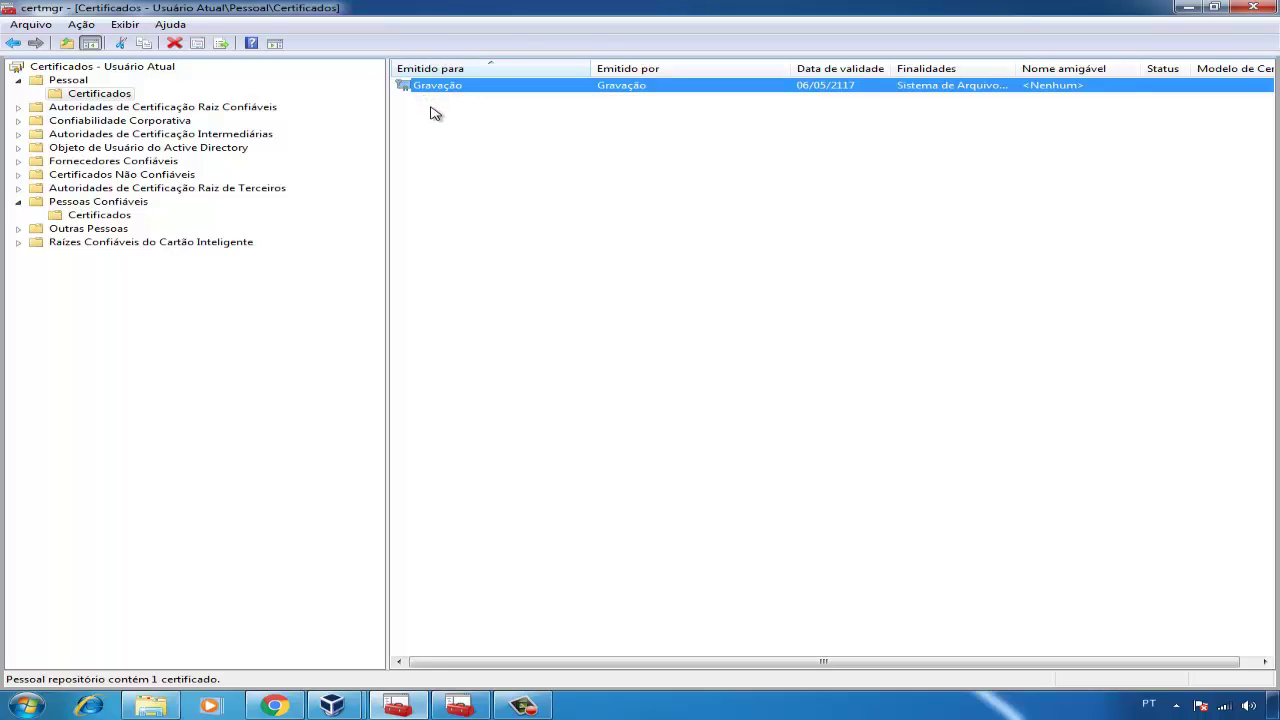
{"action": "right_click", "coordinate": [449, 93]}
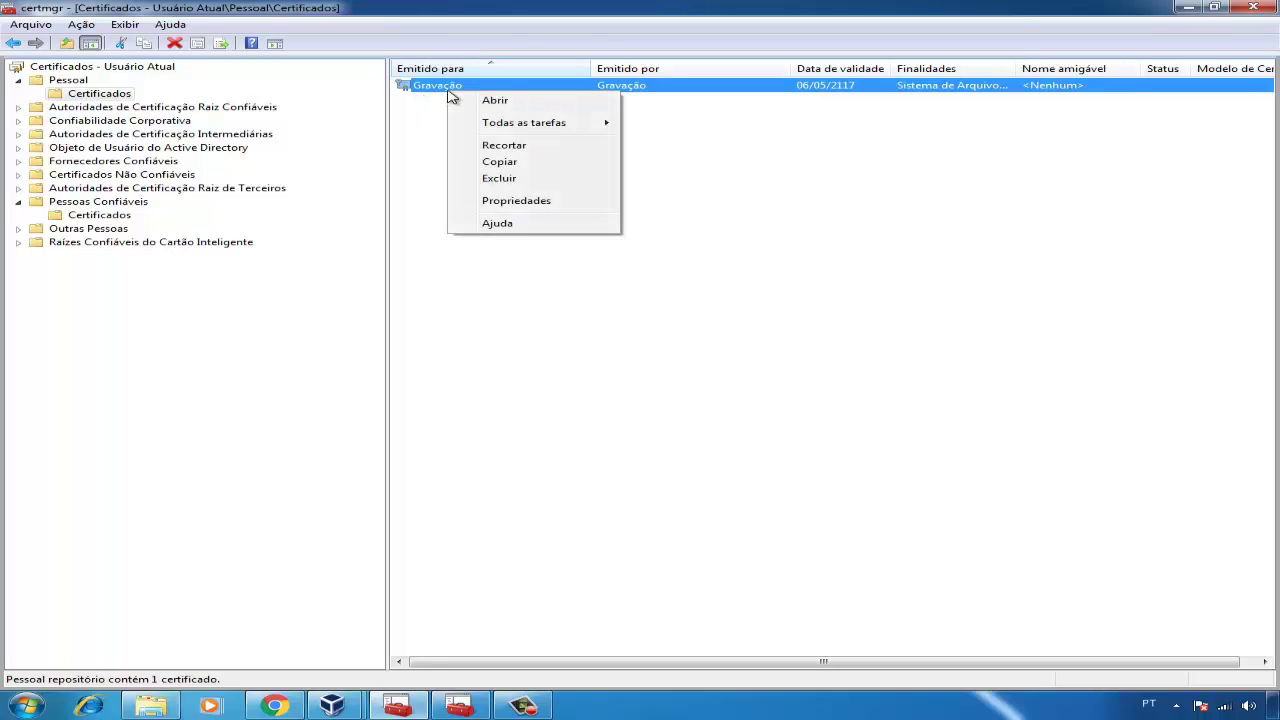
{"action": "mouse_move", "coordinate": [505, 124]}
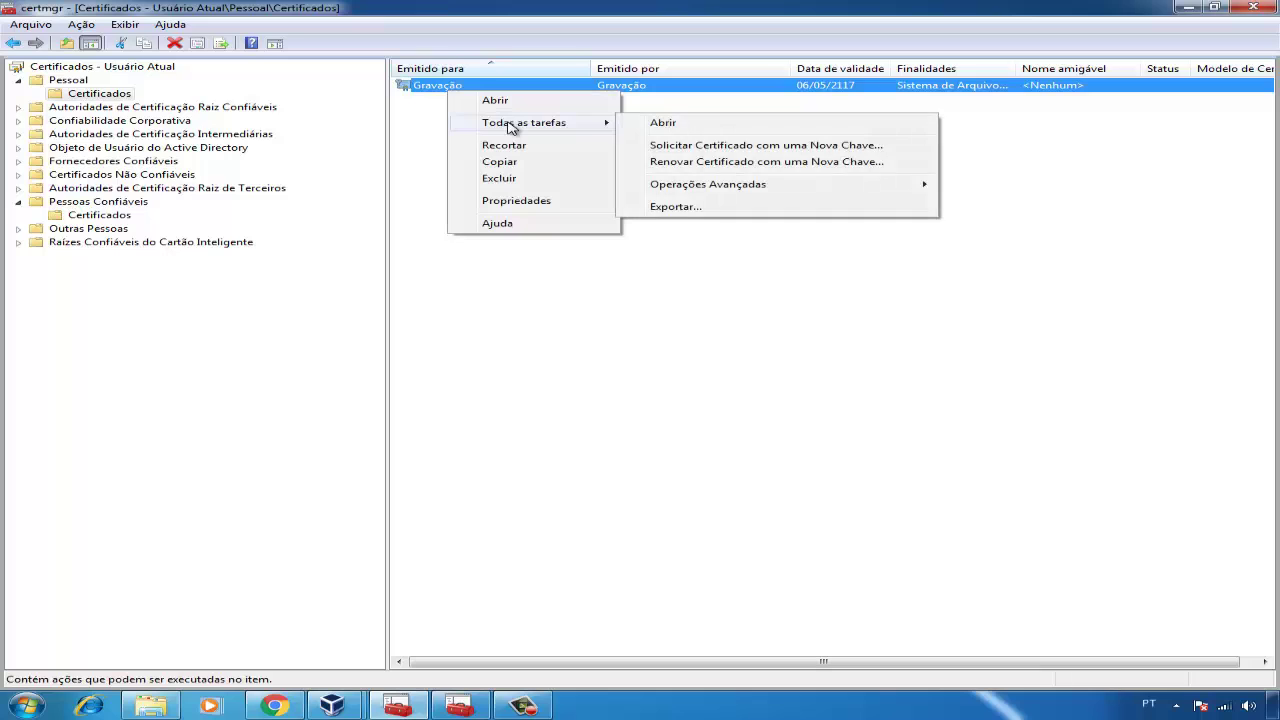
{"action": "left_click", "coordinate": [692, 210]}
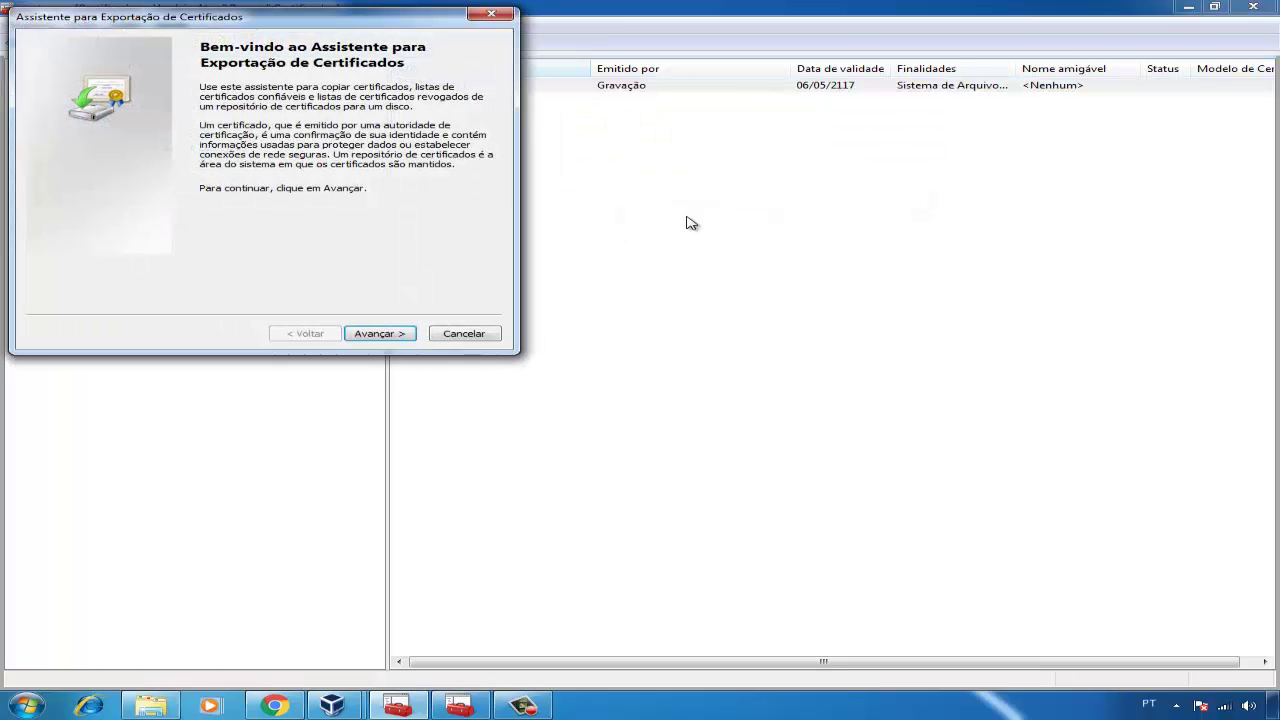
{"action": "left_click", "coordinate": [388, 335]}
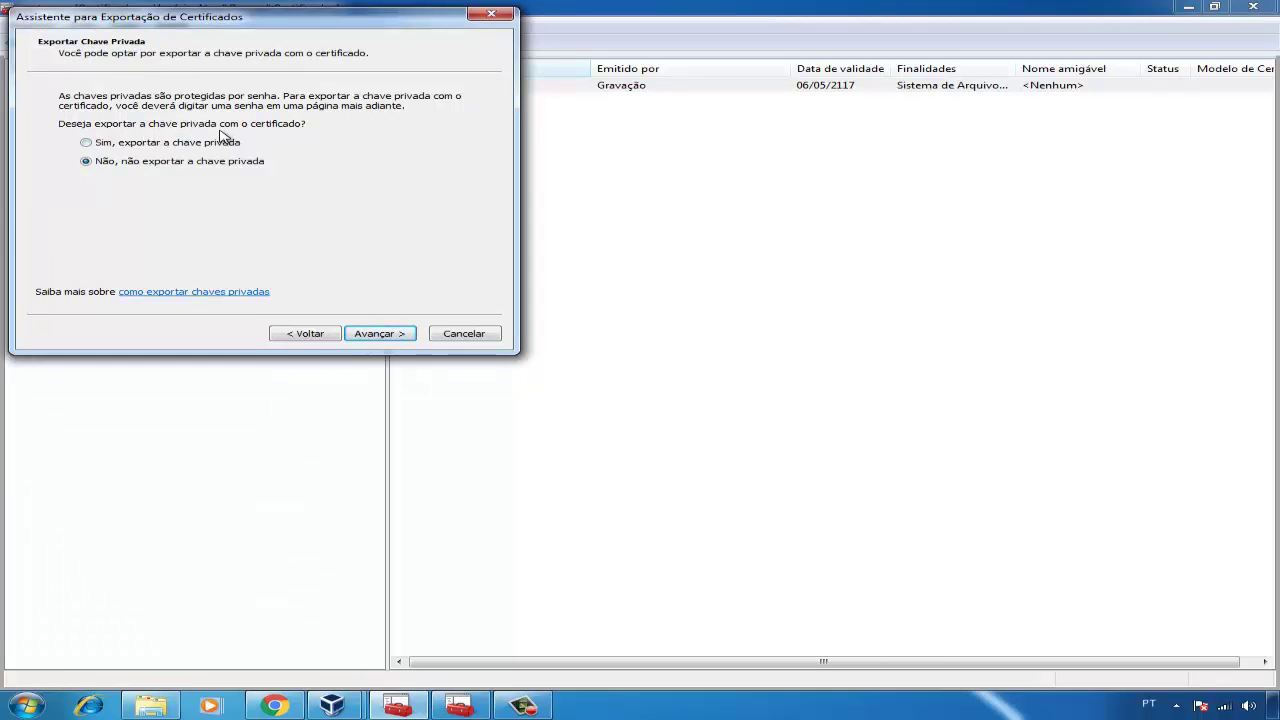
{"action": "left_click", "coordinate": [162, 145]}
{"action": "left_click", "coordinate": [379, 333]}
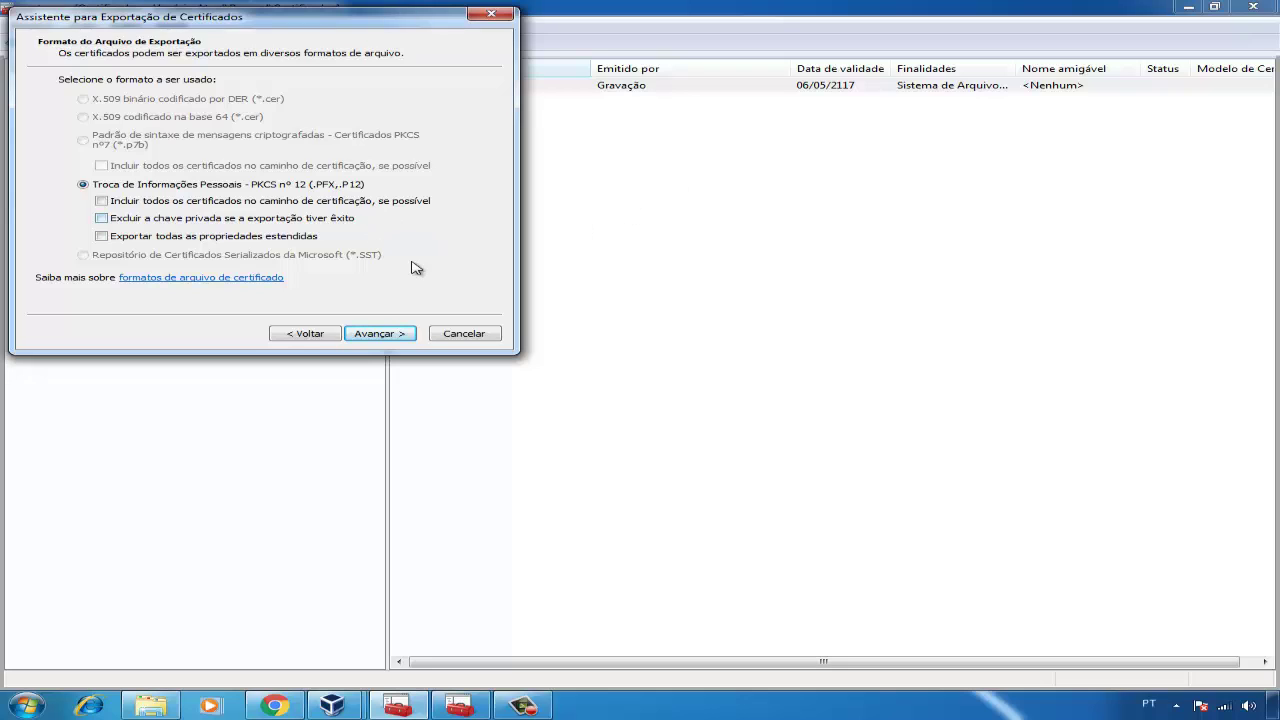
Keep the PKCS nº 12 (.PFX) export format, and enter and confirm a password protecting the private key.
{"action": "left_click", "coordinate": [385, 340]}
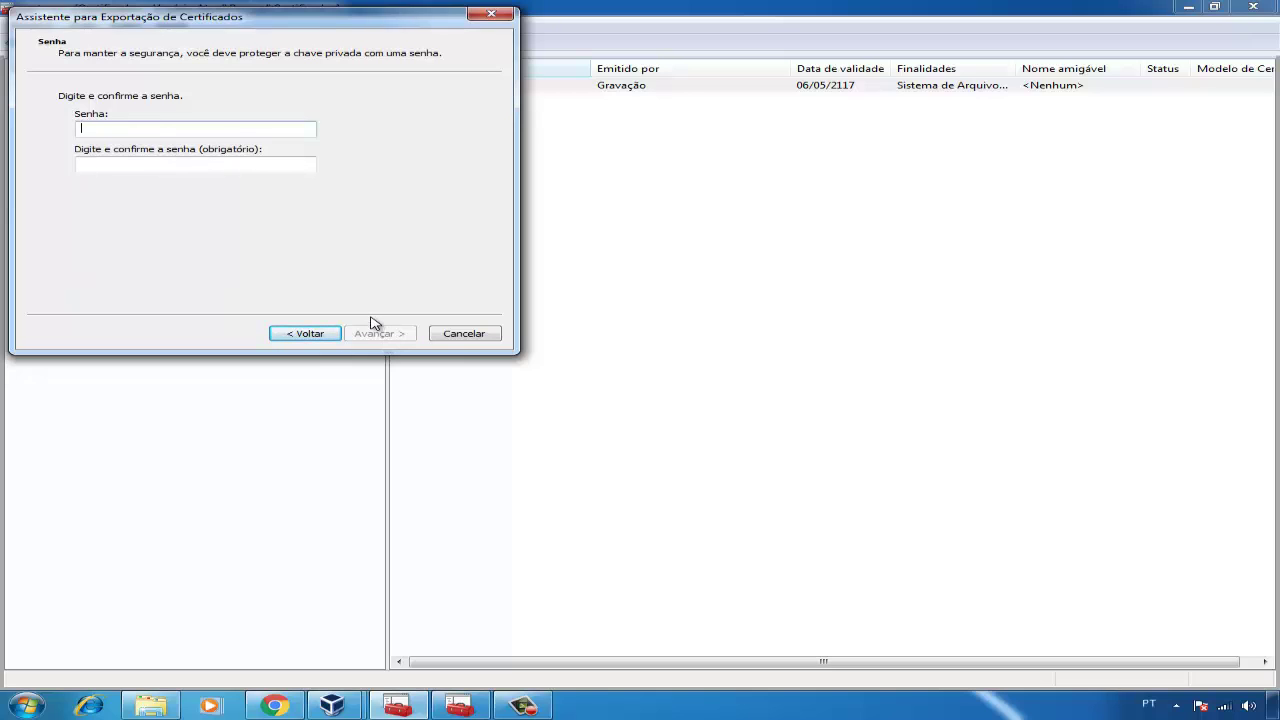
{"action": "type", "text": "••••••"}
{"action": "key", "text": "Tab"}
{"action": "type", "text": "•••"}
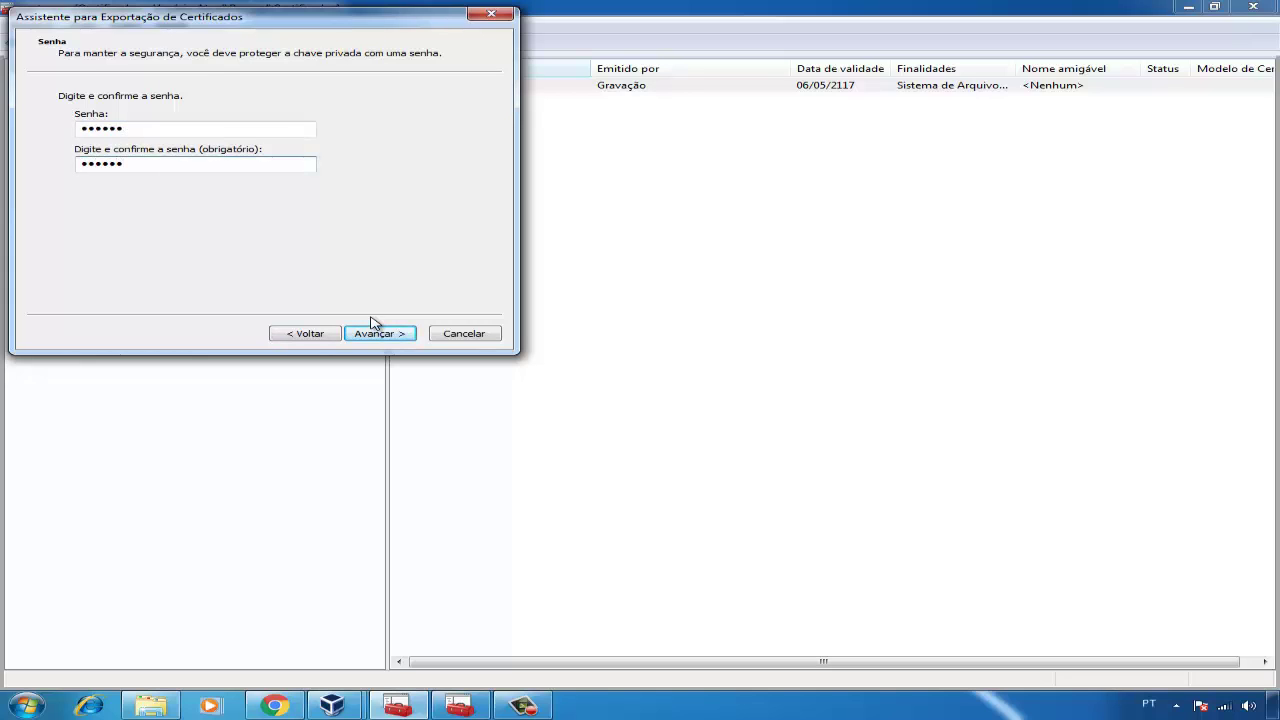
{"action": "left_click", "coordinate": [380, 337]}
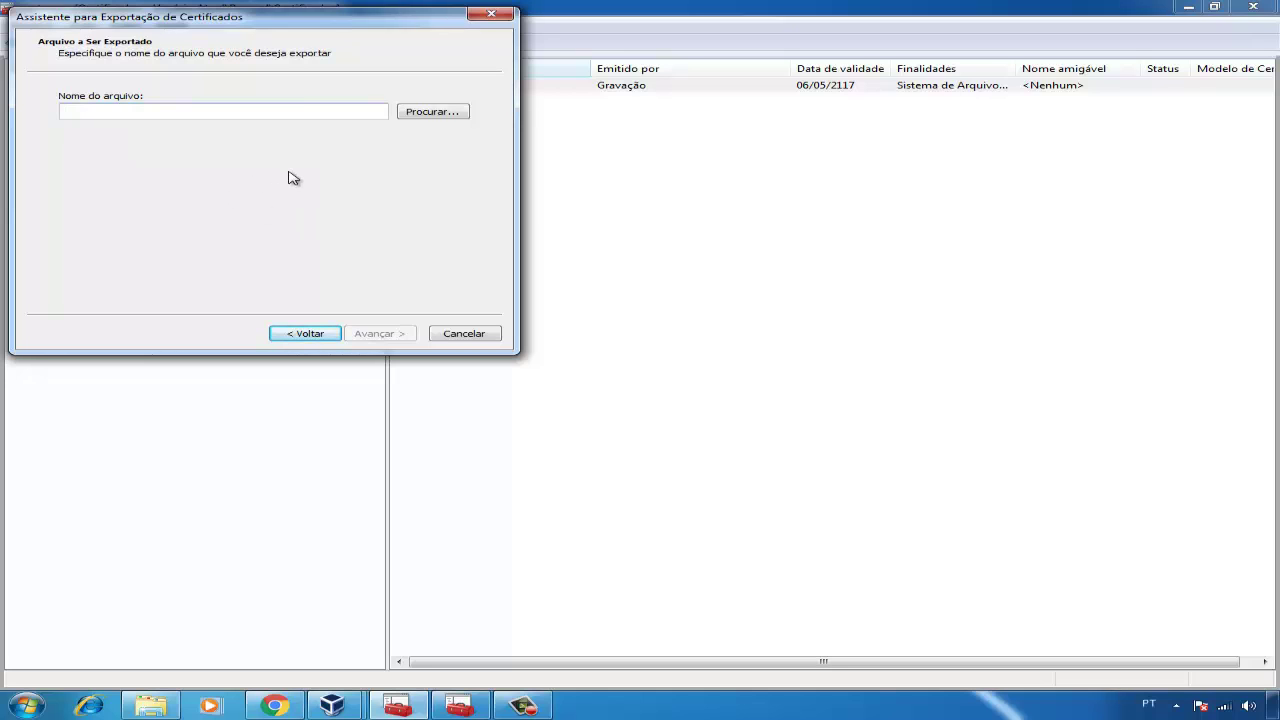
Browse for the export location, create a folder named Certificados on PenDrive (L:) and open it.
{"action": "left_click", "coordinate": [449, 114]}
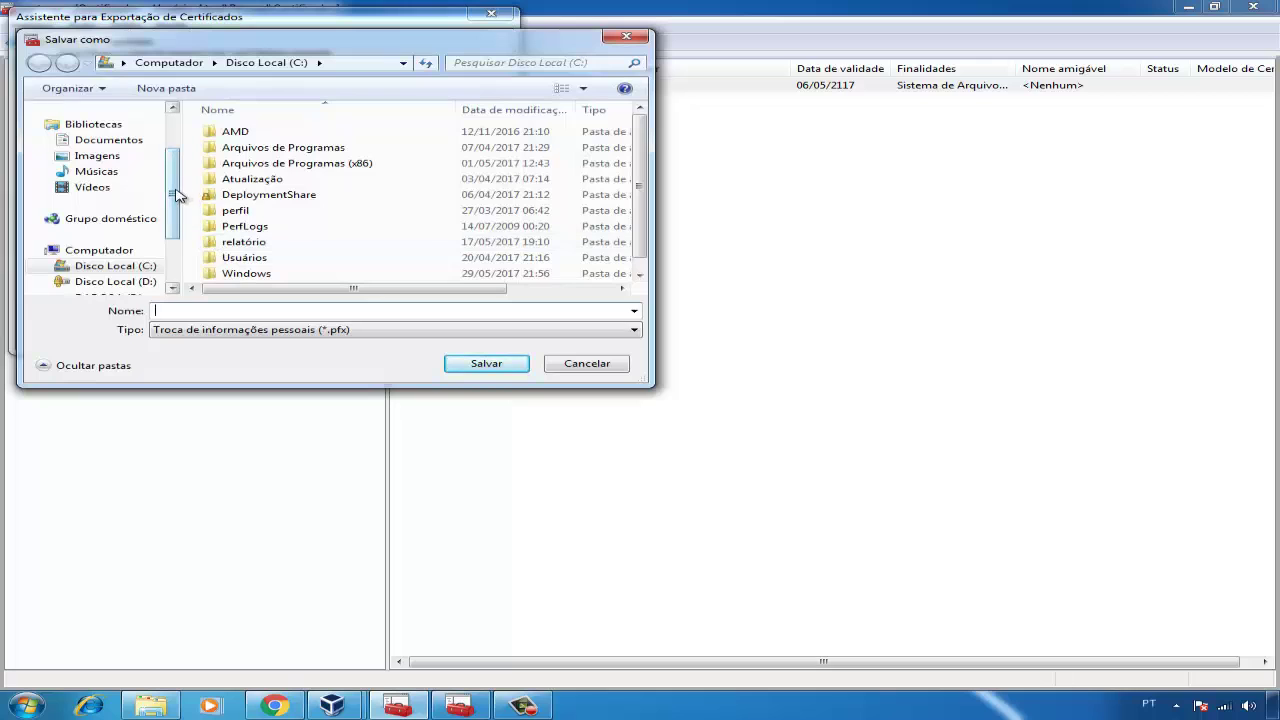
{"action": "left_click_drag", "start_coordinate": [172, 194], "coordinate": [172, 238]}
{"action": "left_click", "coordinate": [108, 234]}
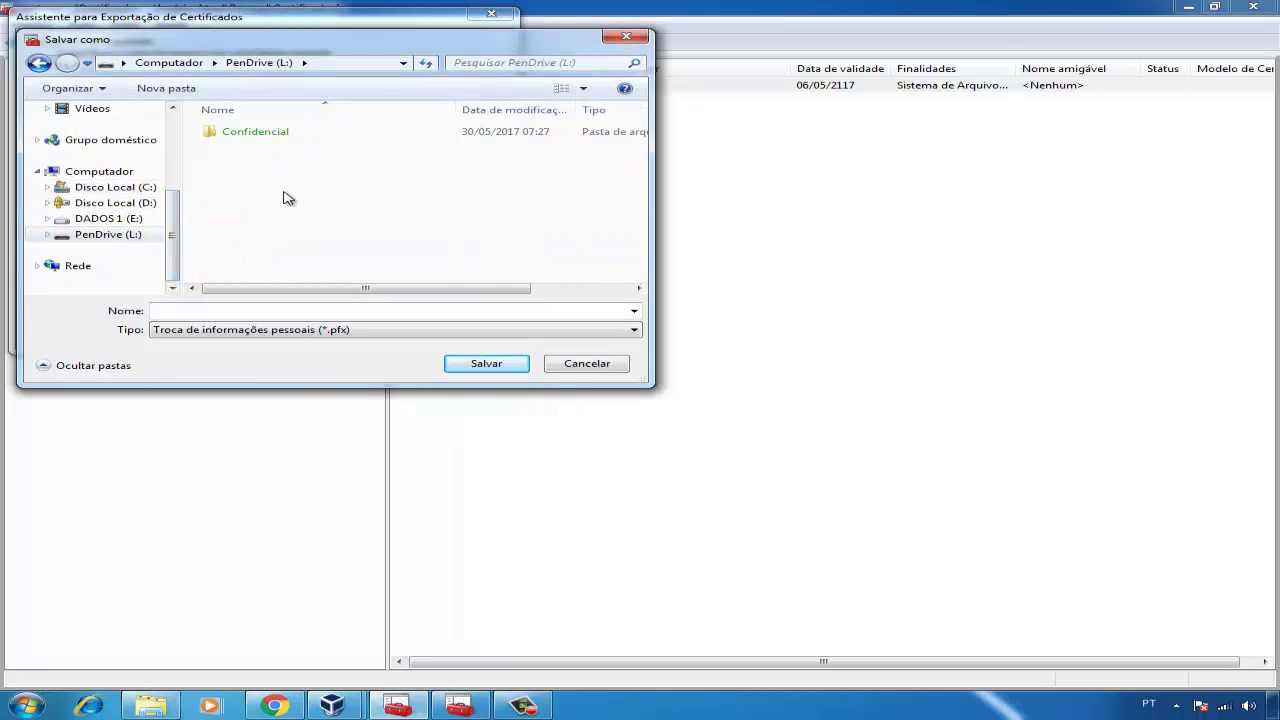
{"action": "right_click", "coordinate": [268, 182]}
{"action": "mouse_move", "coordinate": [320, 357]}
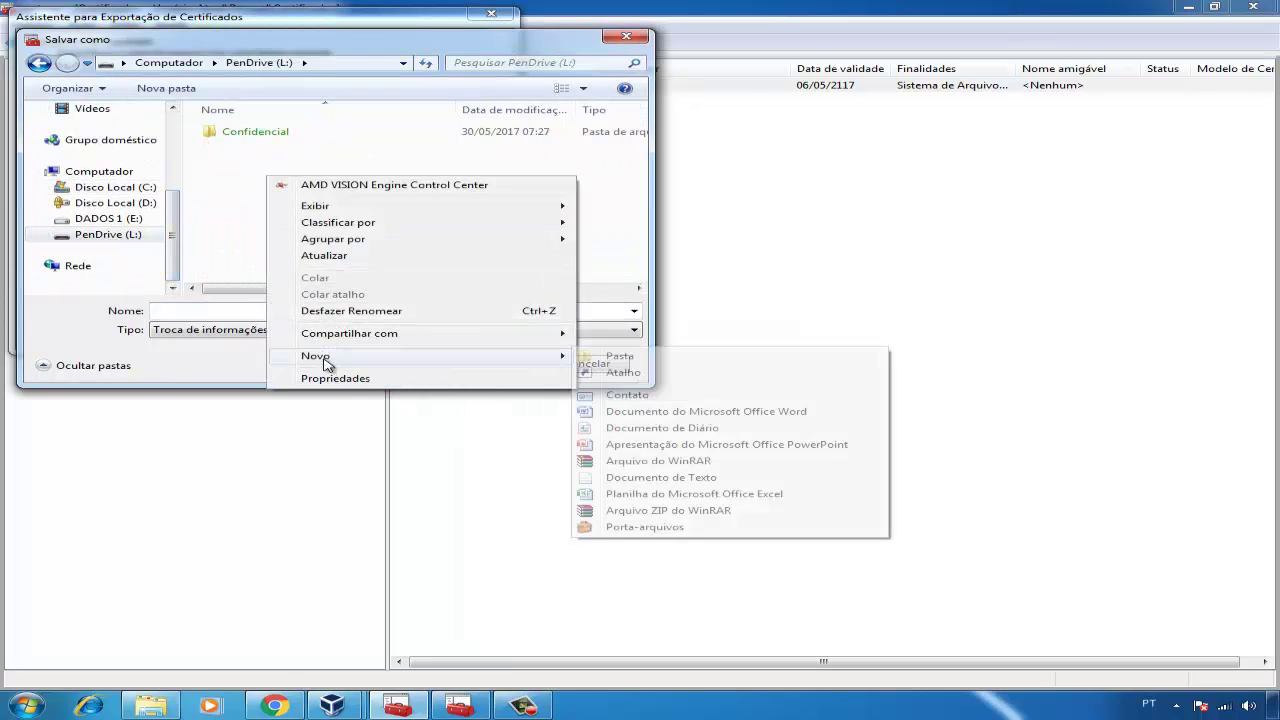
{"action": "left_click", "coordinate": [617, 355]}
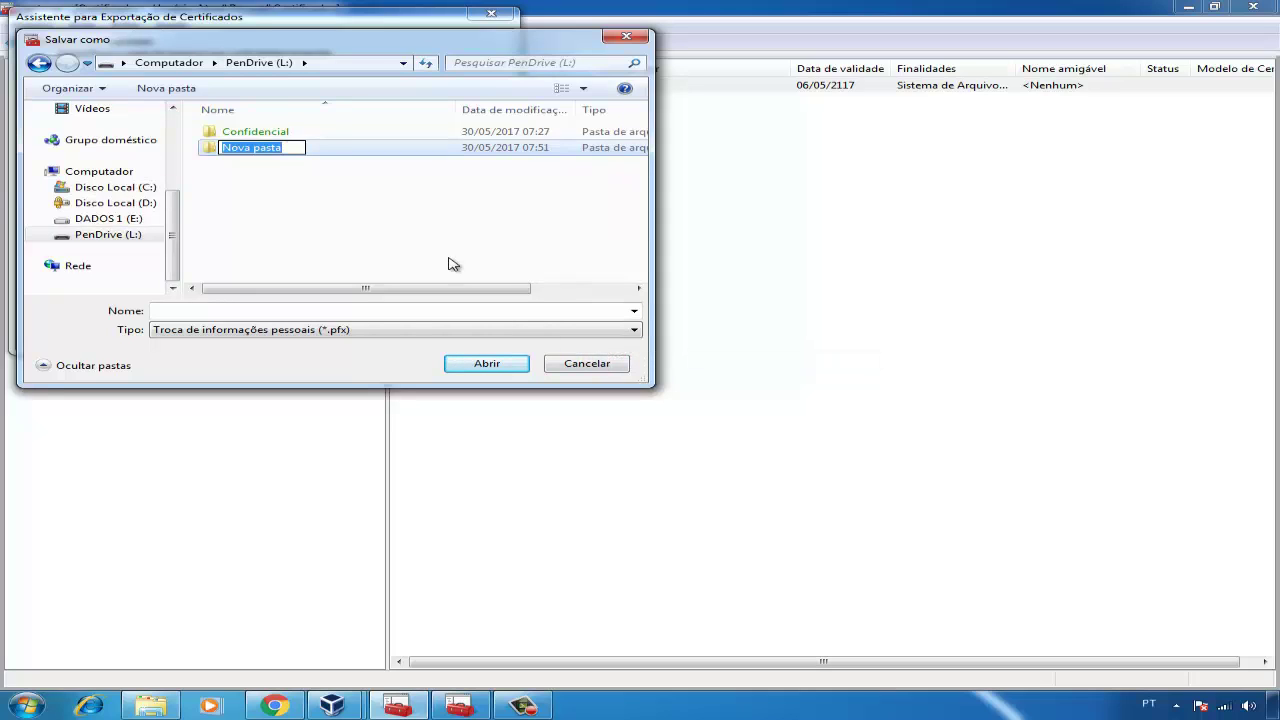
{"action": "type", "text": "Certificados"}
{"action": "key", "text": "Return"}
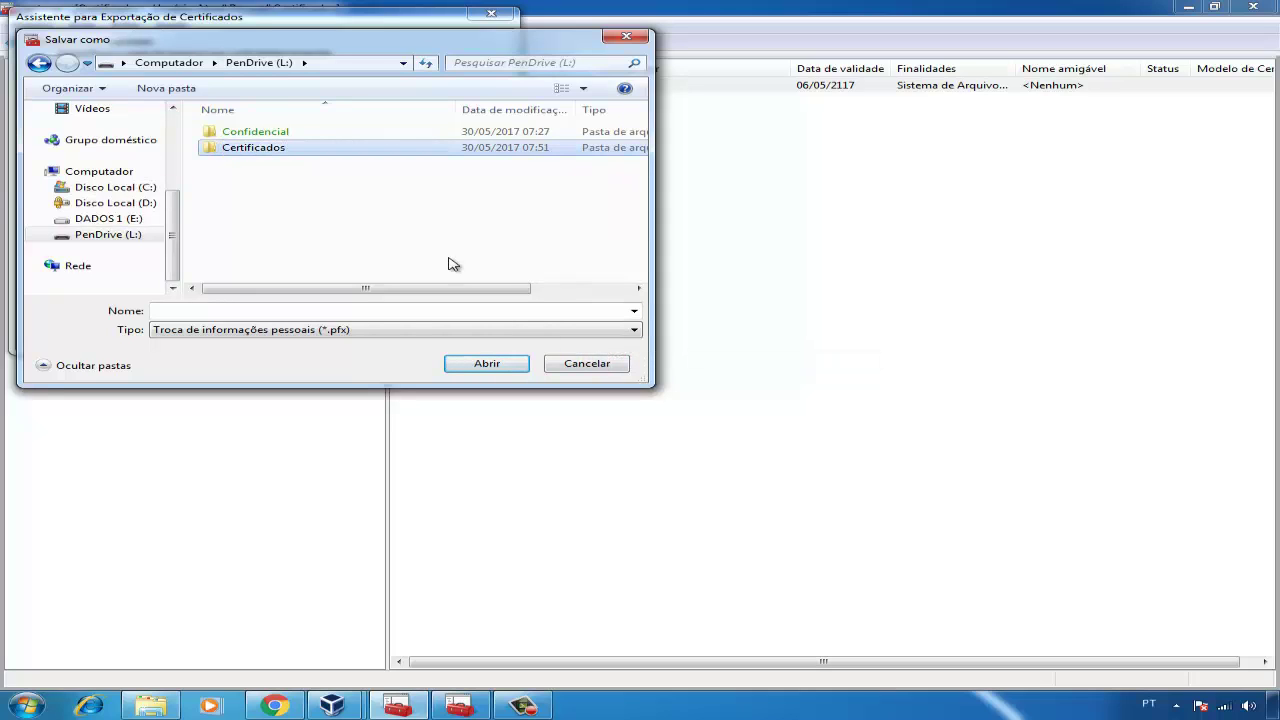
{"action": "double_click", "coordinate": [284, 151]}
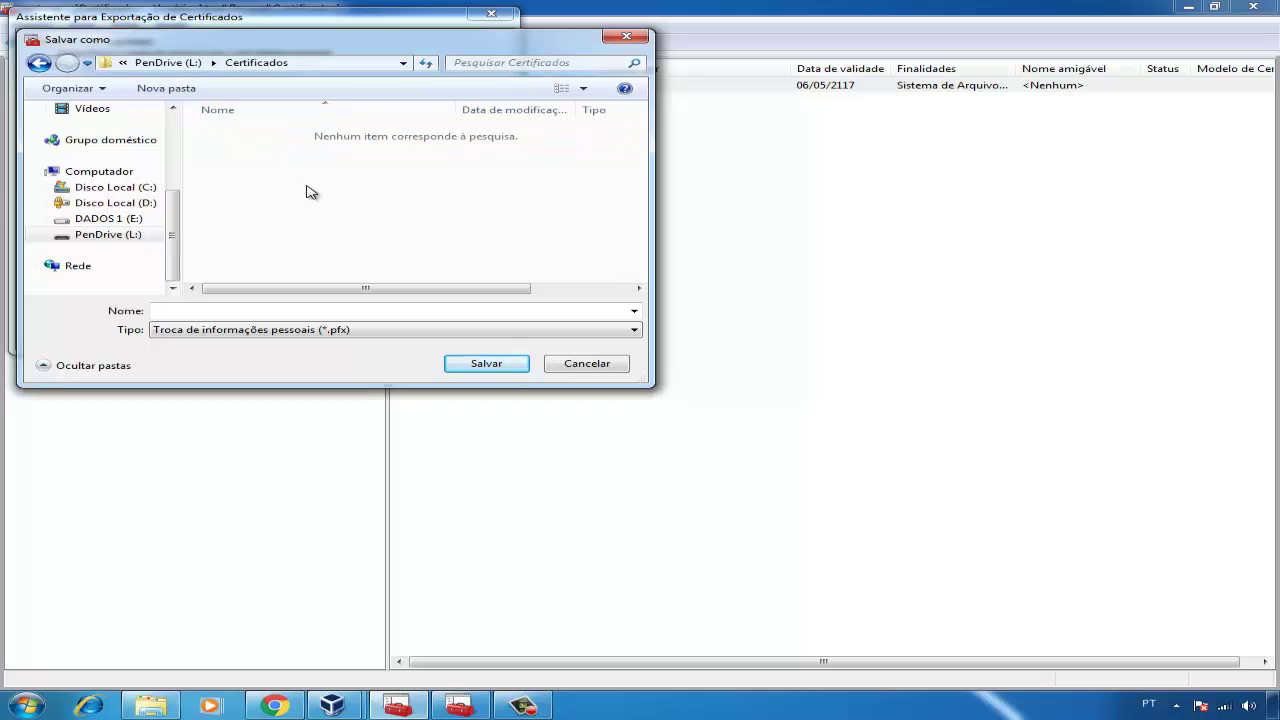
Name the export file Pc01 in the Certificados folder and complete the certificate export.
{"action": "left_click", "coordinate": [263, 310]}
{"action": "type", "text": "Pc01"}
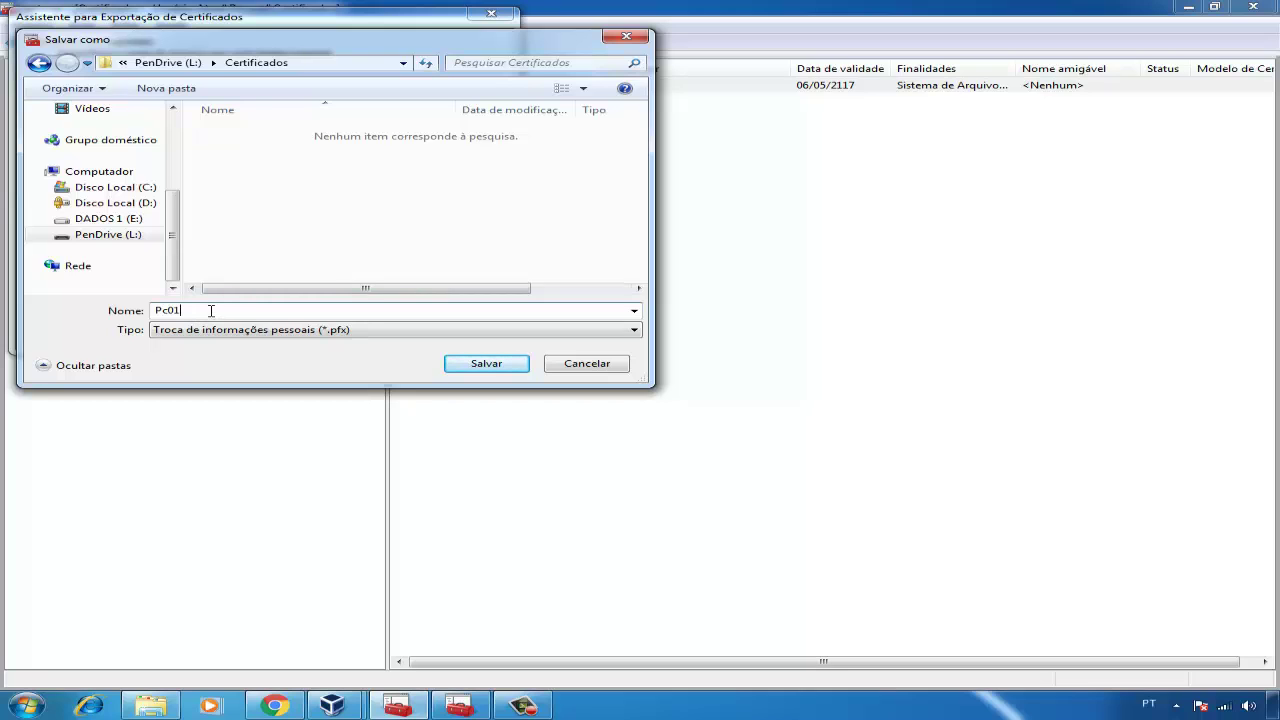
{"action": "left_click", "coordinate": [486, 370]}
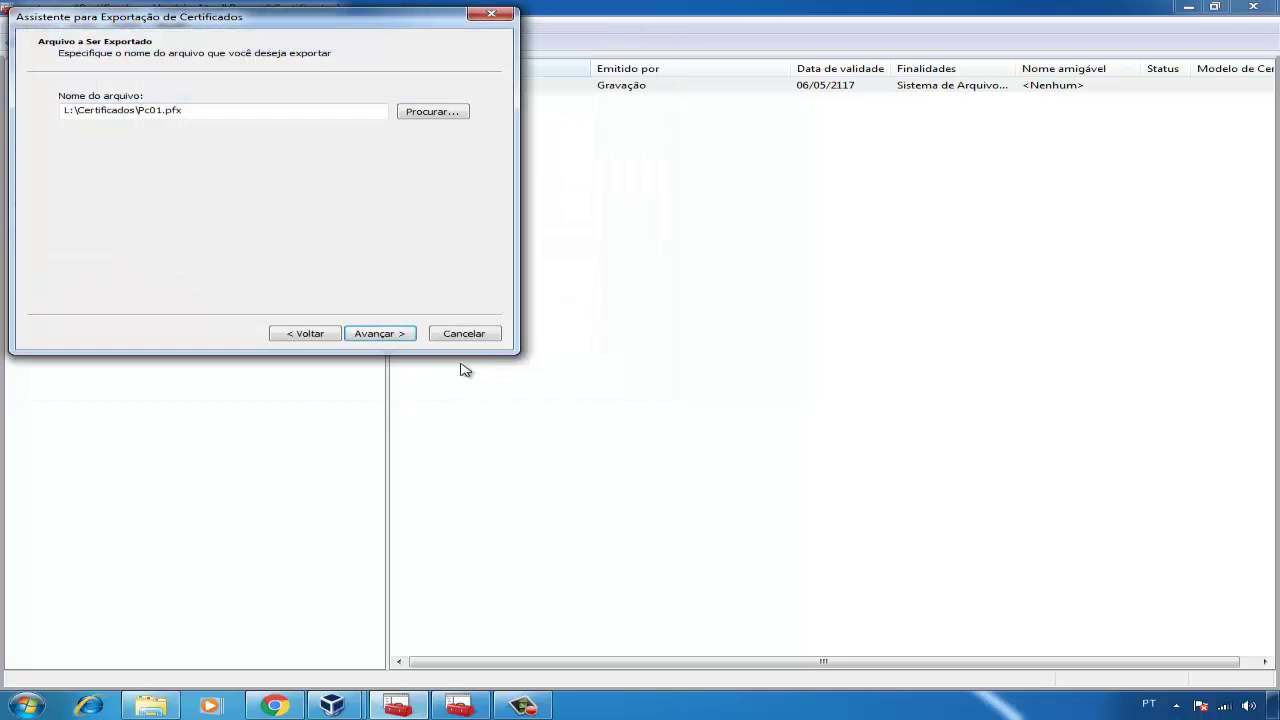
{"action": "left_click", "coordinate": [401, 341]}
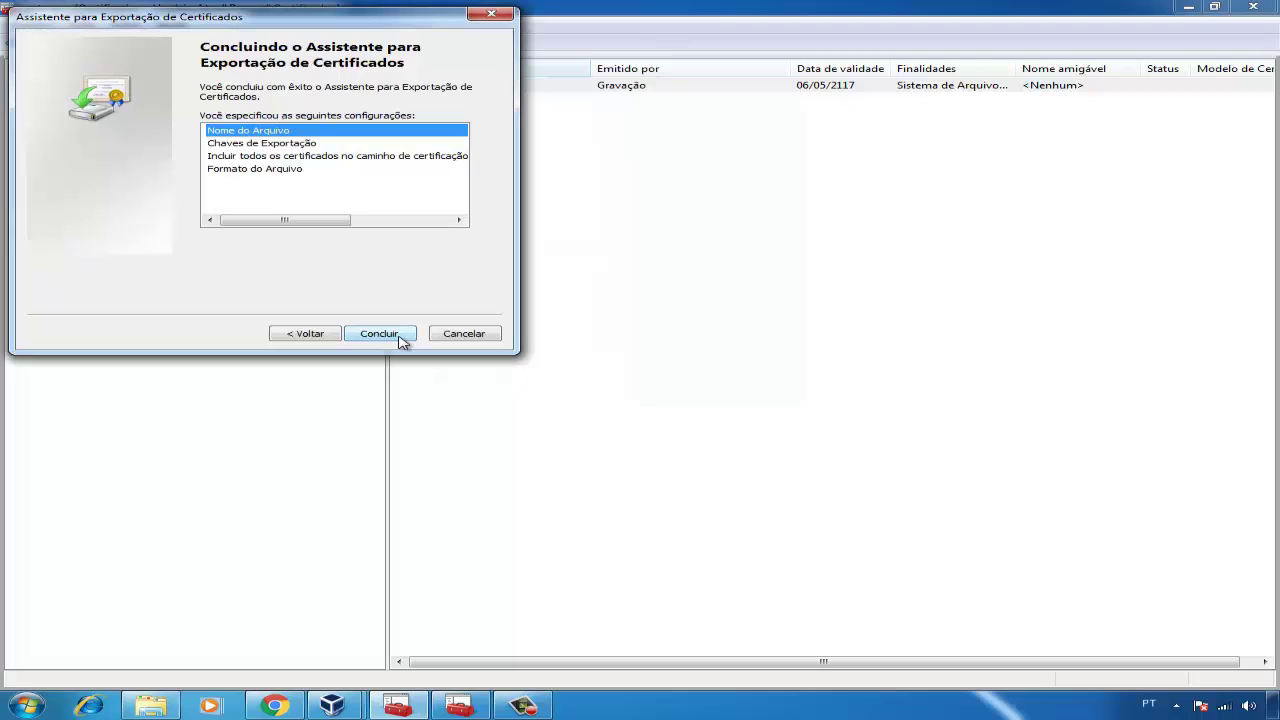
{"action": "left_click", "coordinate": [401, 341]}
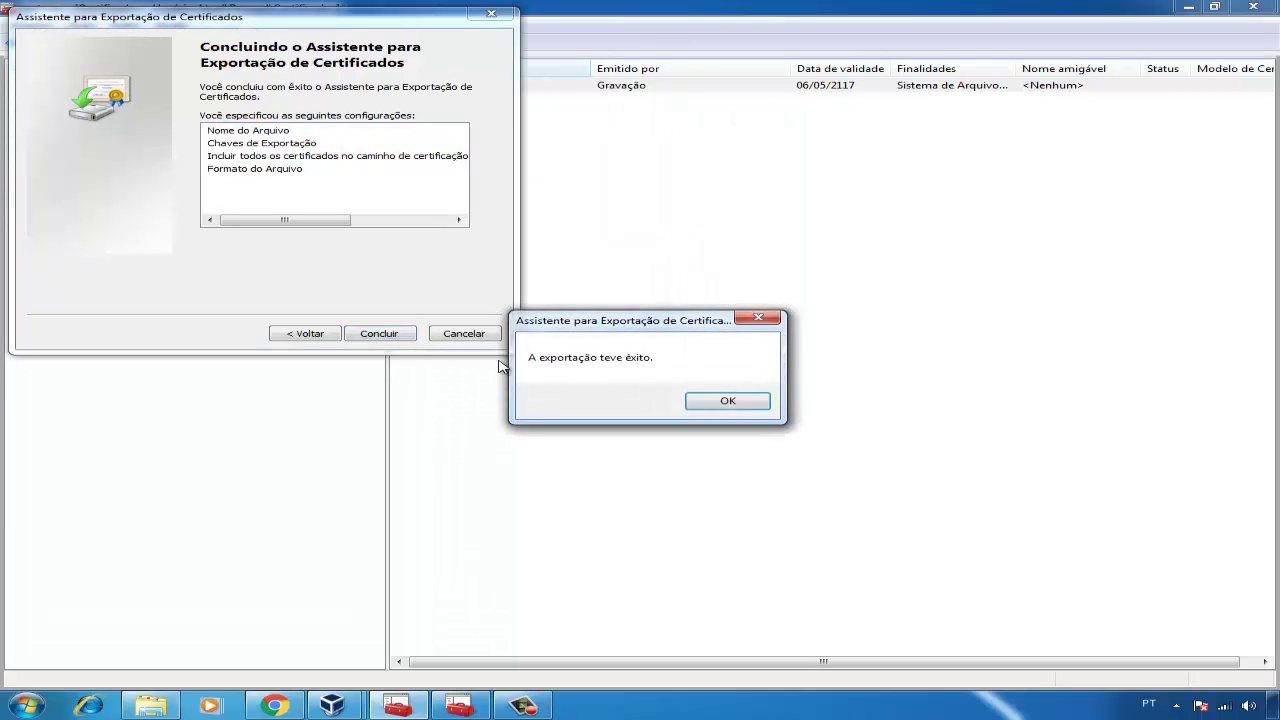
{"action": "left_click", "coordinate": [700, 402]}
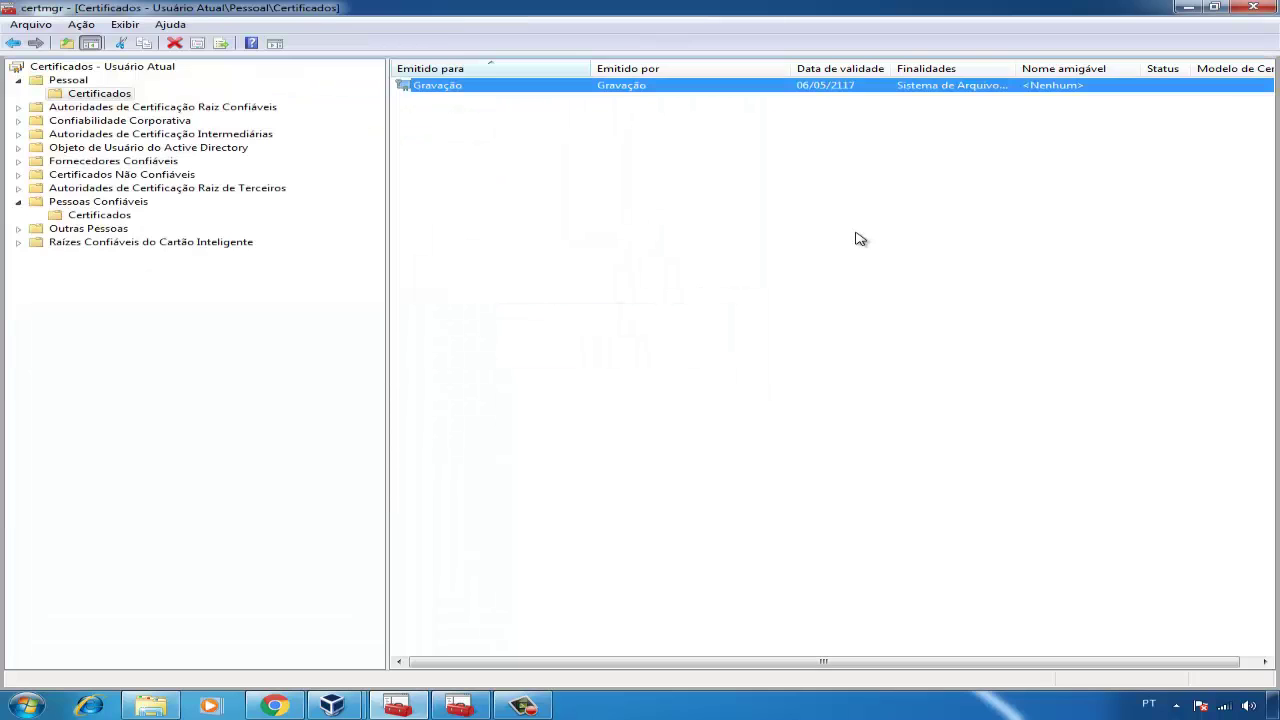
Minimize certmgr and open the Certificados folder on PenDrive (L:) to check the exported file.
{"action": "left_click", "coordinate": [1188, 8]}
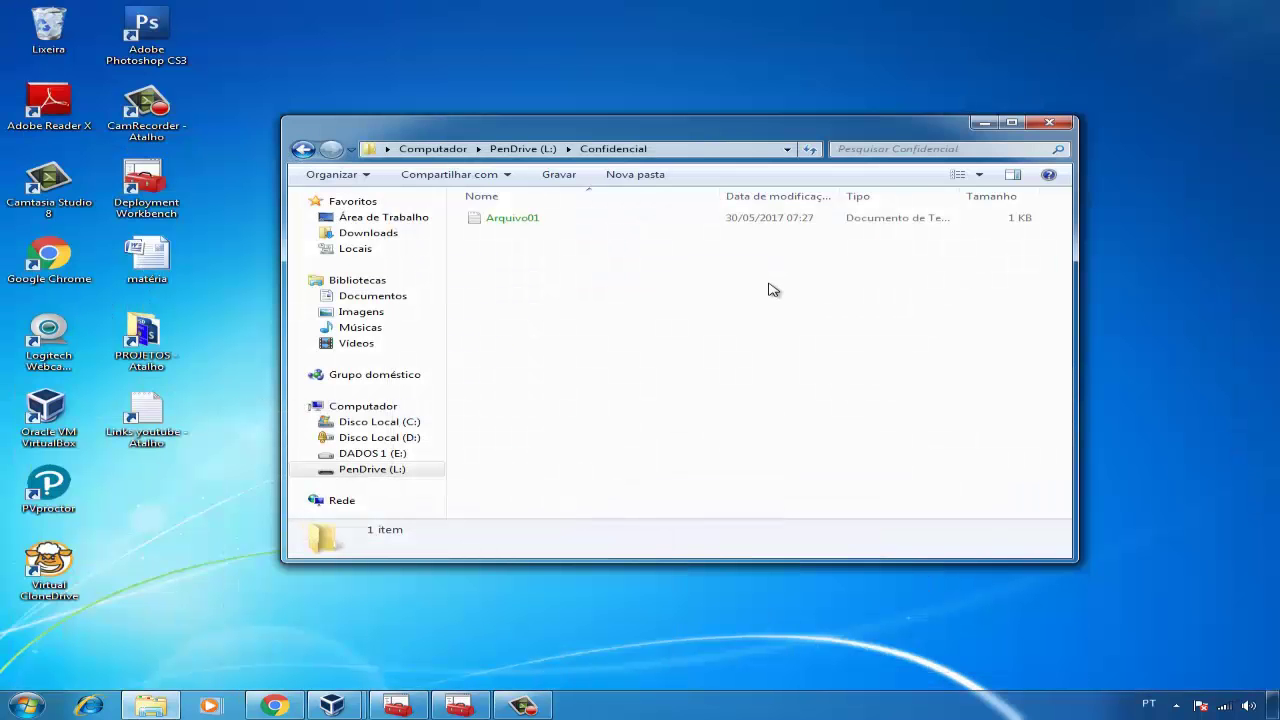
{"action": "left_click", "coordinate": [304, 150]}
{"action": "double_click", "coordinate": [527, 216]}
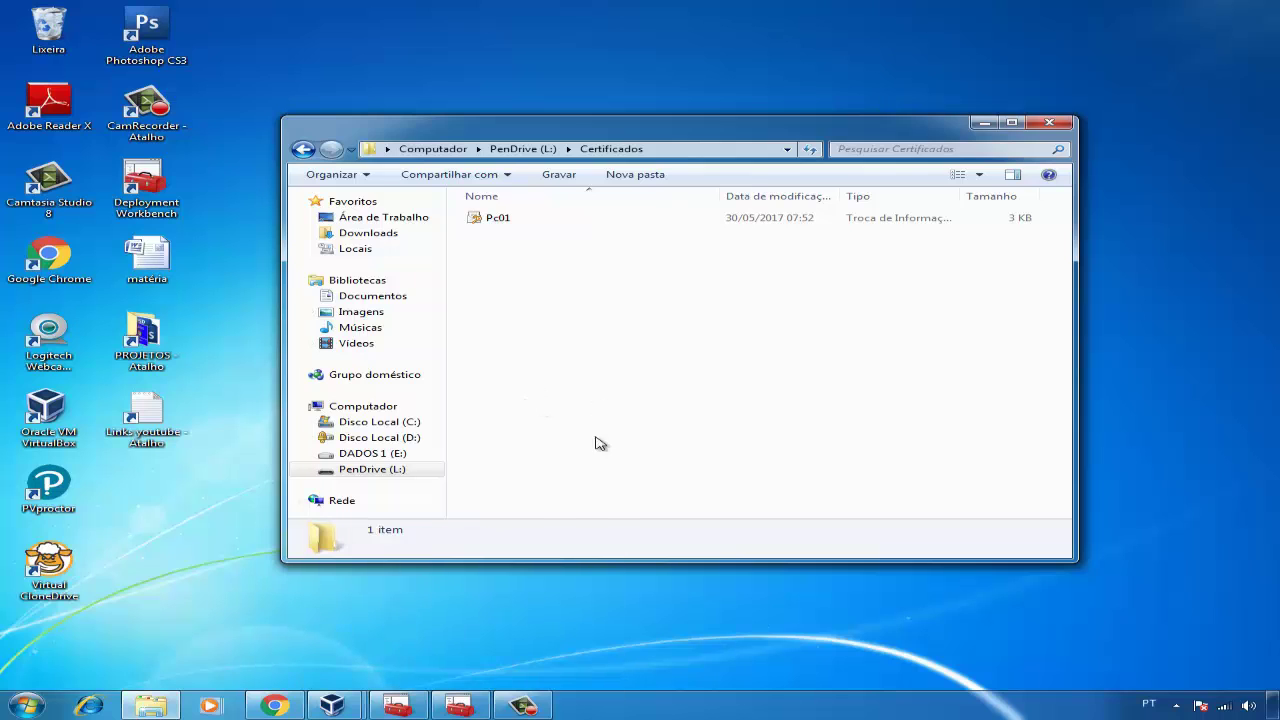
Switch to the Windows 8.1 virtual machine in VirtualBox and attach the SanDisk Cruzer Blade USB device to it.
{"action": "mouse_move", "coordinate": [333, 706]}
{"action": "left_click", "coordinate": [257, 645]}
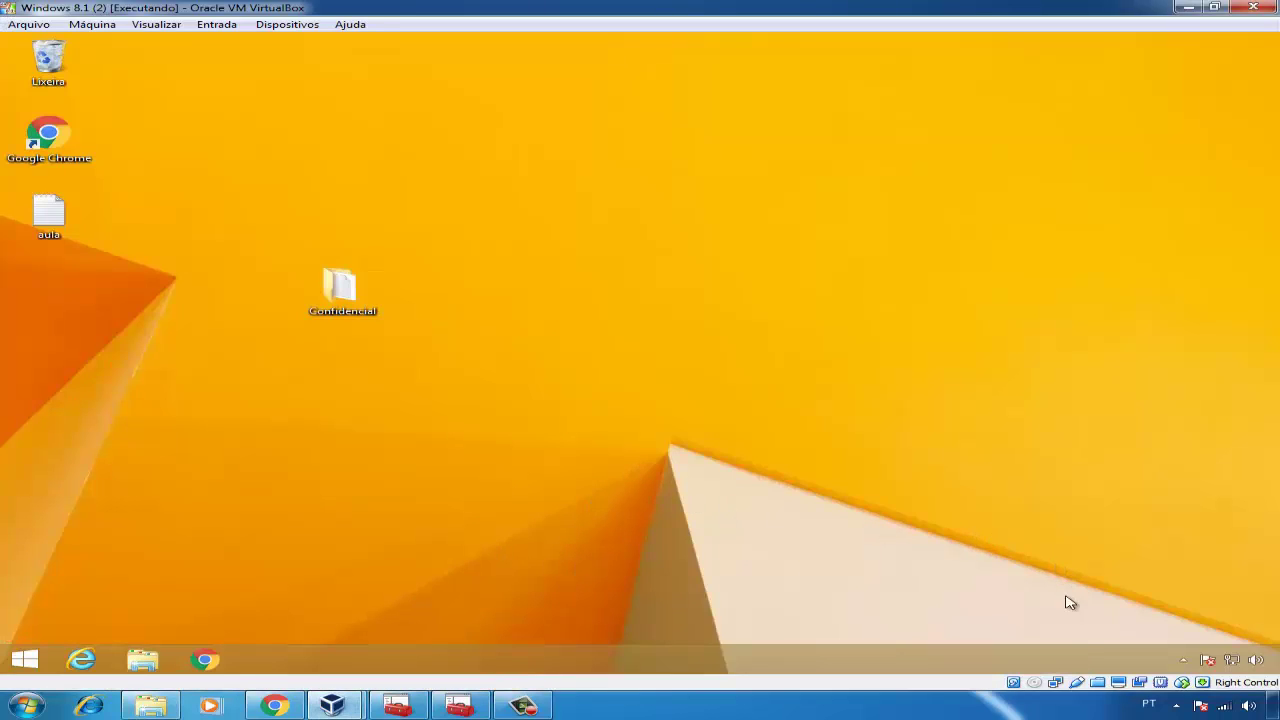
{"action": "right_click", "coordinate": [1080, 684]}
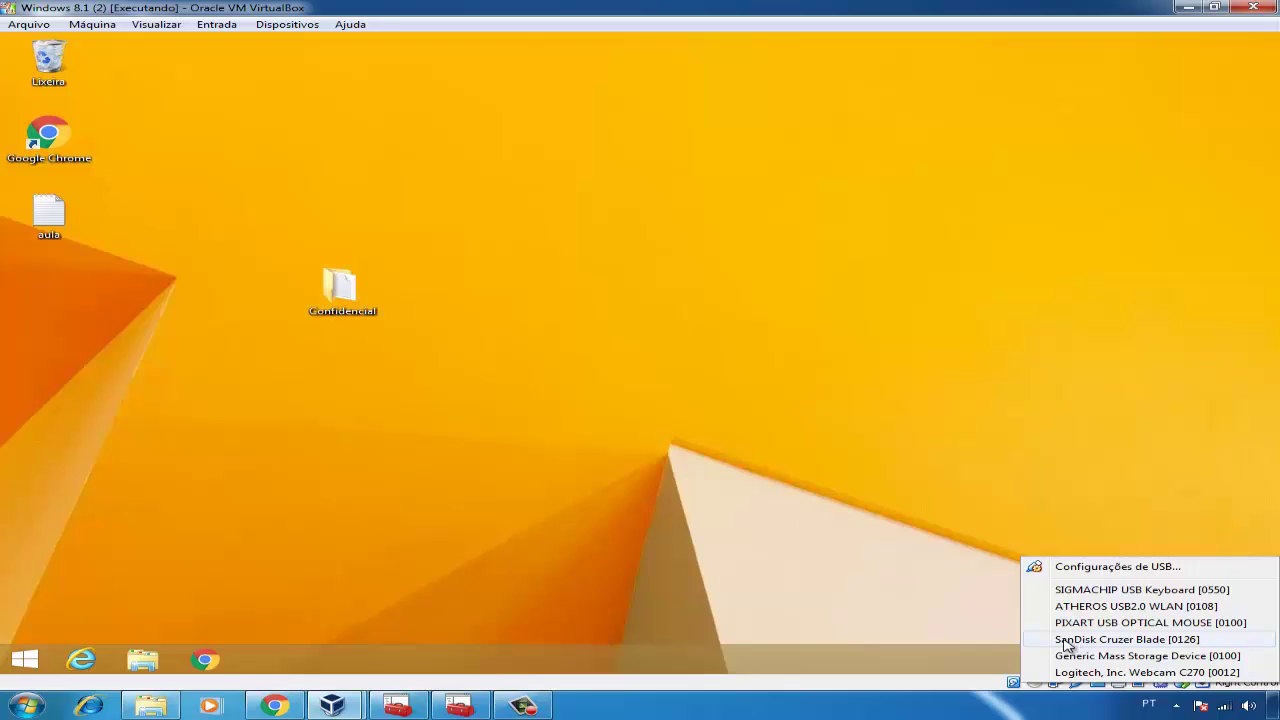
{"action": "left_click", "coordinate": [1068, 643]}
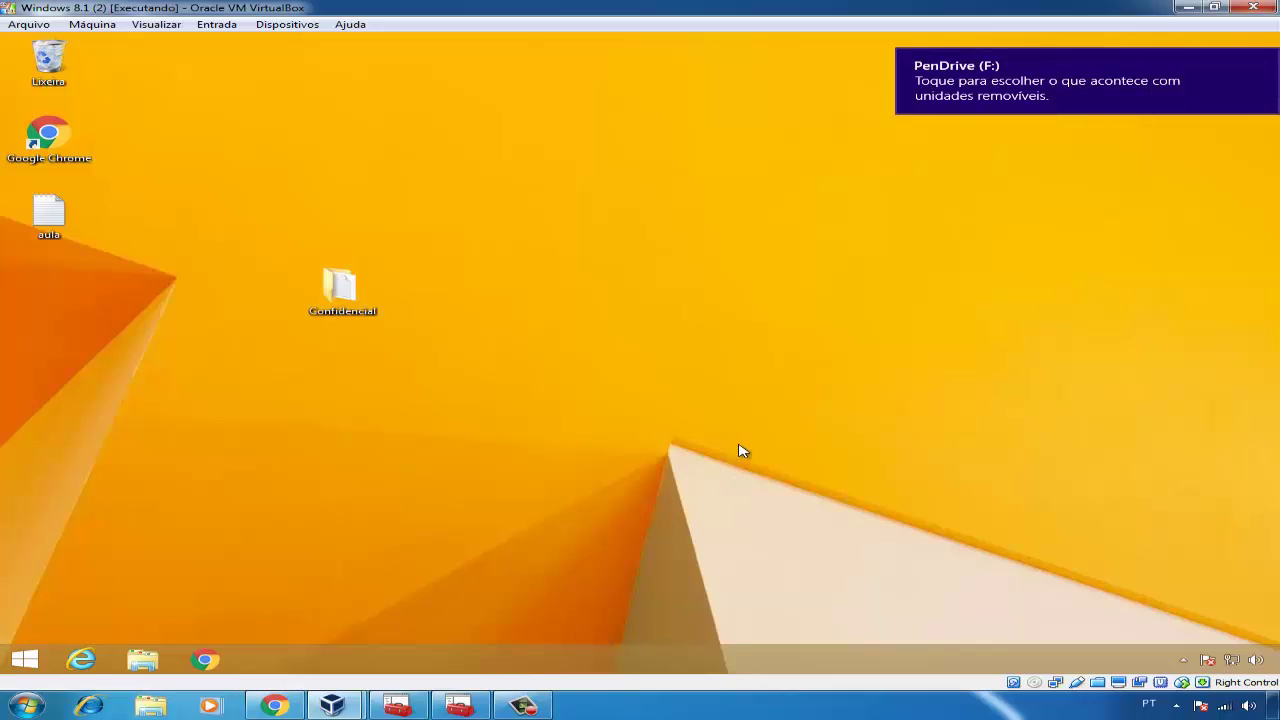
Try to open Arquivo01 from the Confidencial folder on PenDrive (F:) in the virtual machine, and close Bloco de notas.
{"action": "key", "text": "super+e"}
{"action": "double_click", "coordinate": [786, 258]}
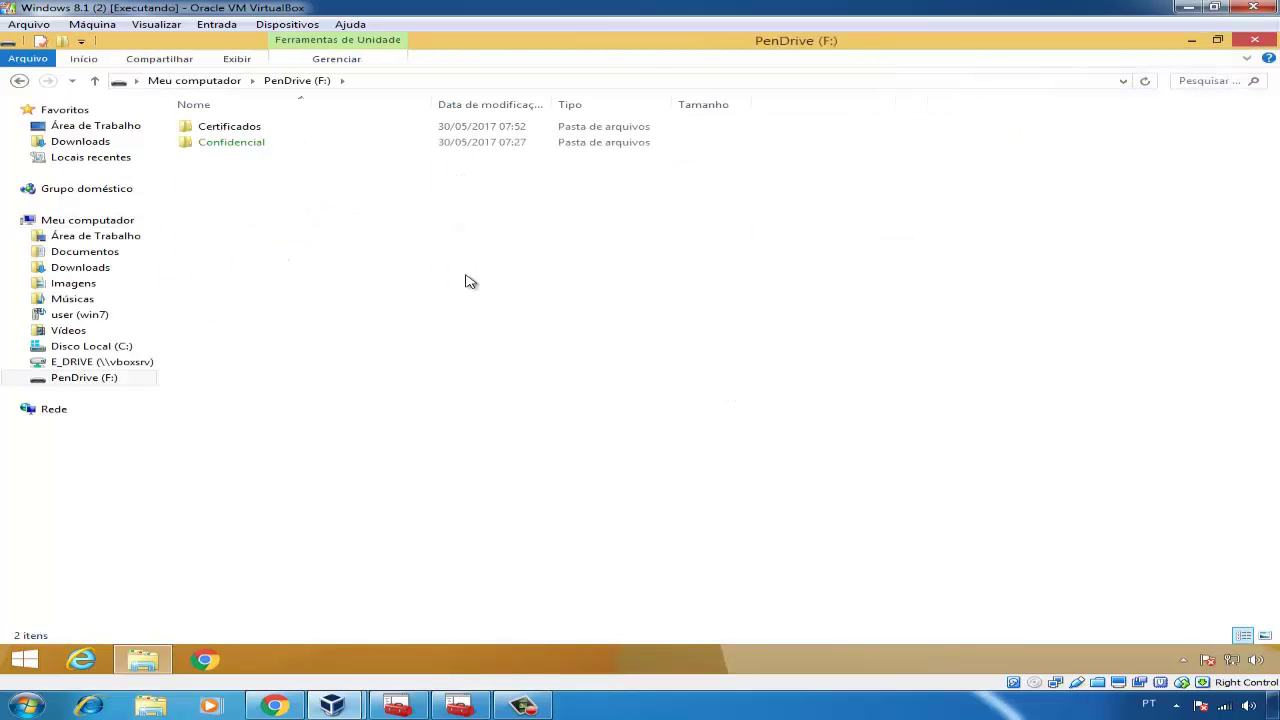
{"action": "double_click", "coordinate": [256, 148]}
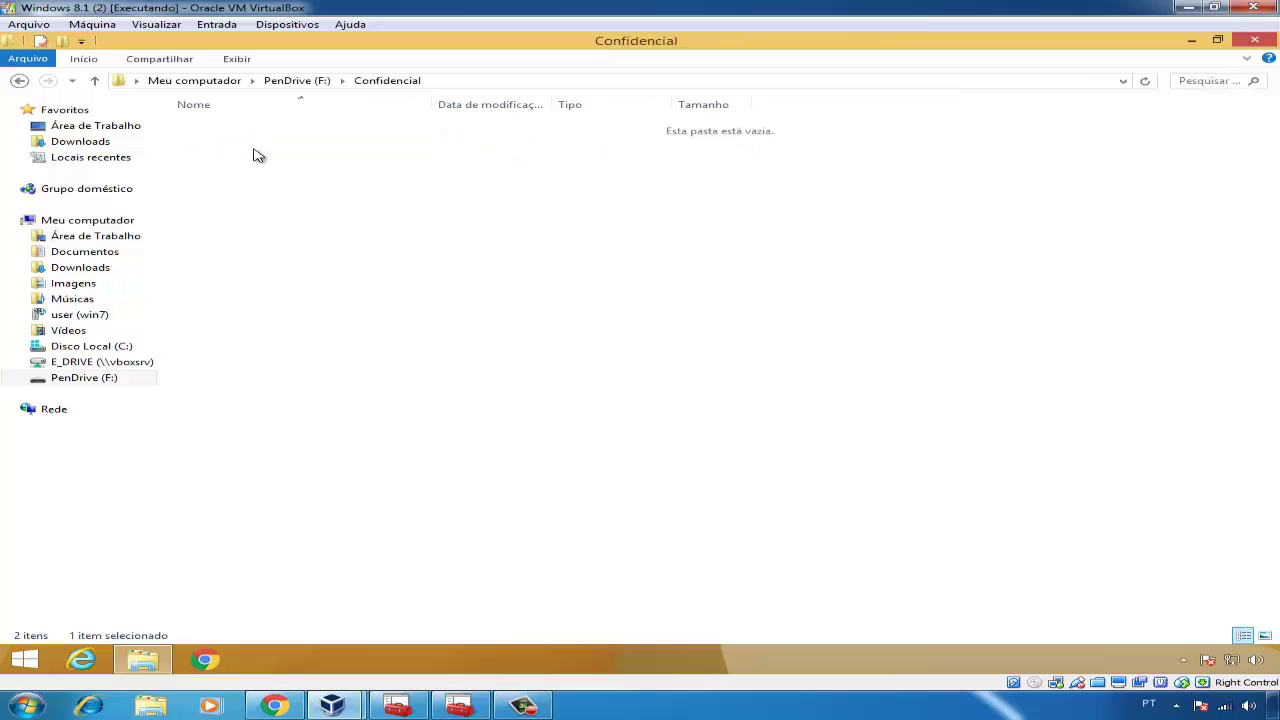
{"action": "double_click", "coordinate": [255, 132]}
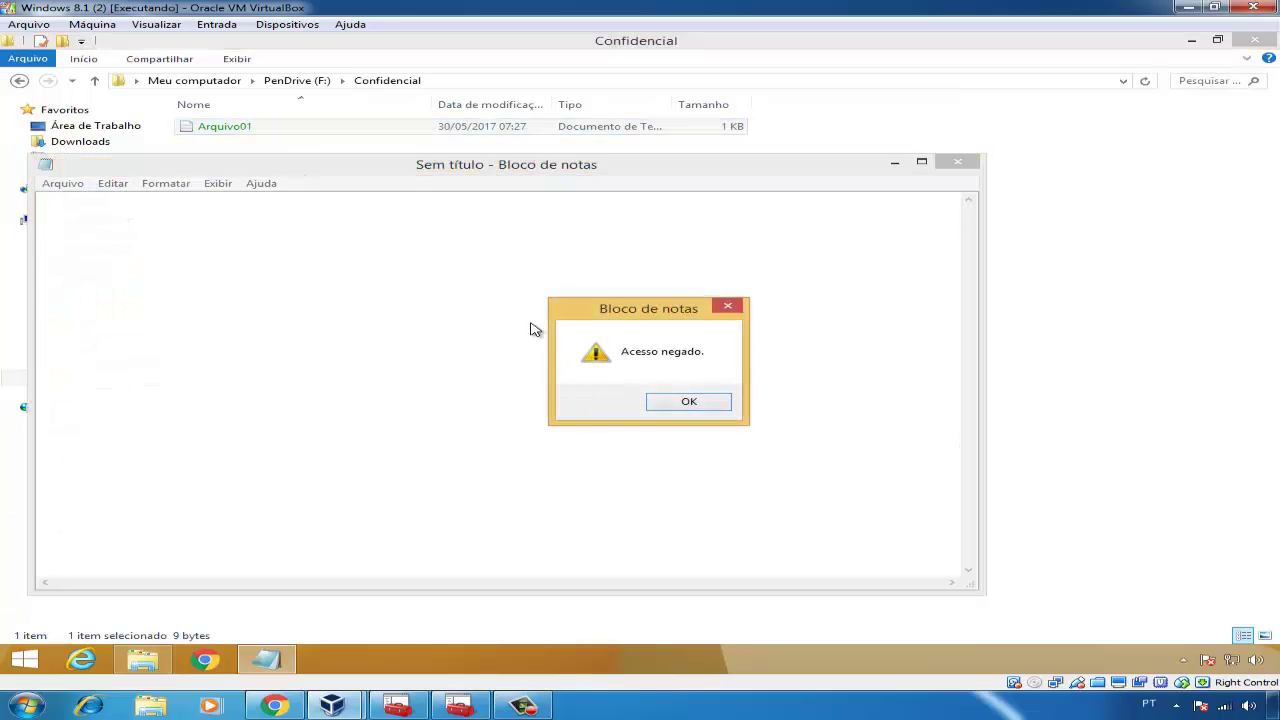
{"action": "left_click", "coordinate": [687, 400]}
{"action": "left_click", "coordinate": [958, 164]}
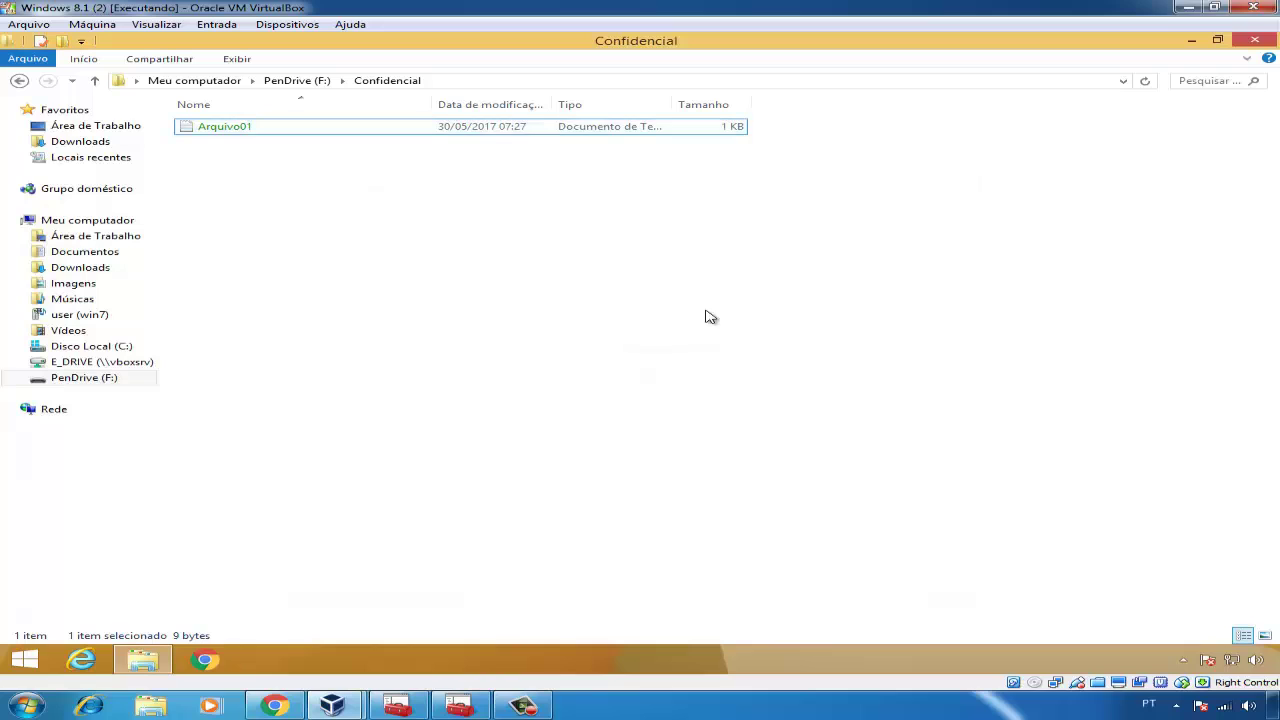
Start importing Pc01 from the Certificados folder on PenDrive (F:) for Usuário Atual and enter the private key password.
{"action": "left_click", "coordinate": [20, 81]}
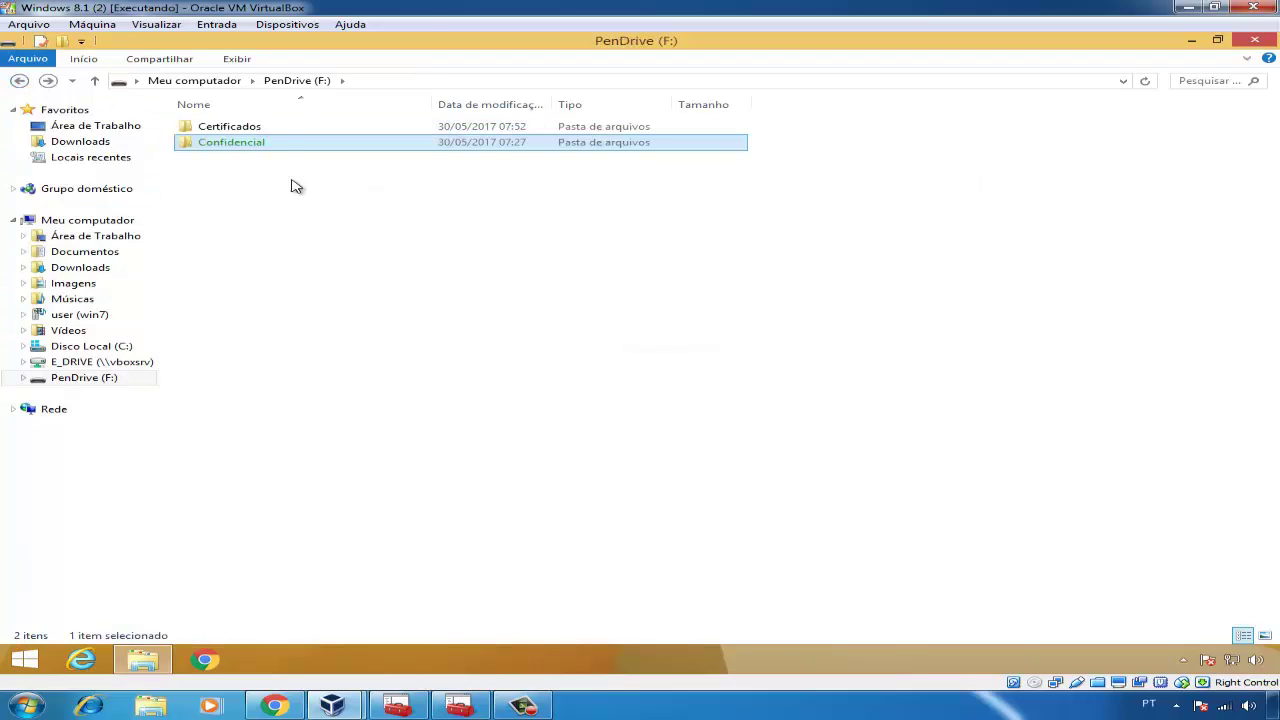
{"action": "double_click", "coordinate": [266, 129]}
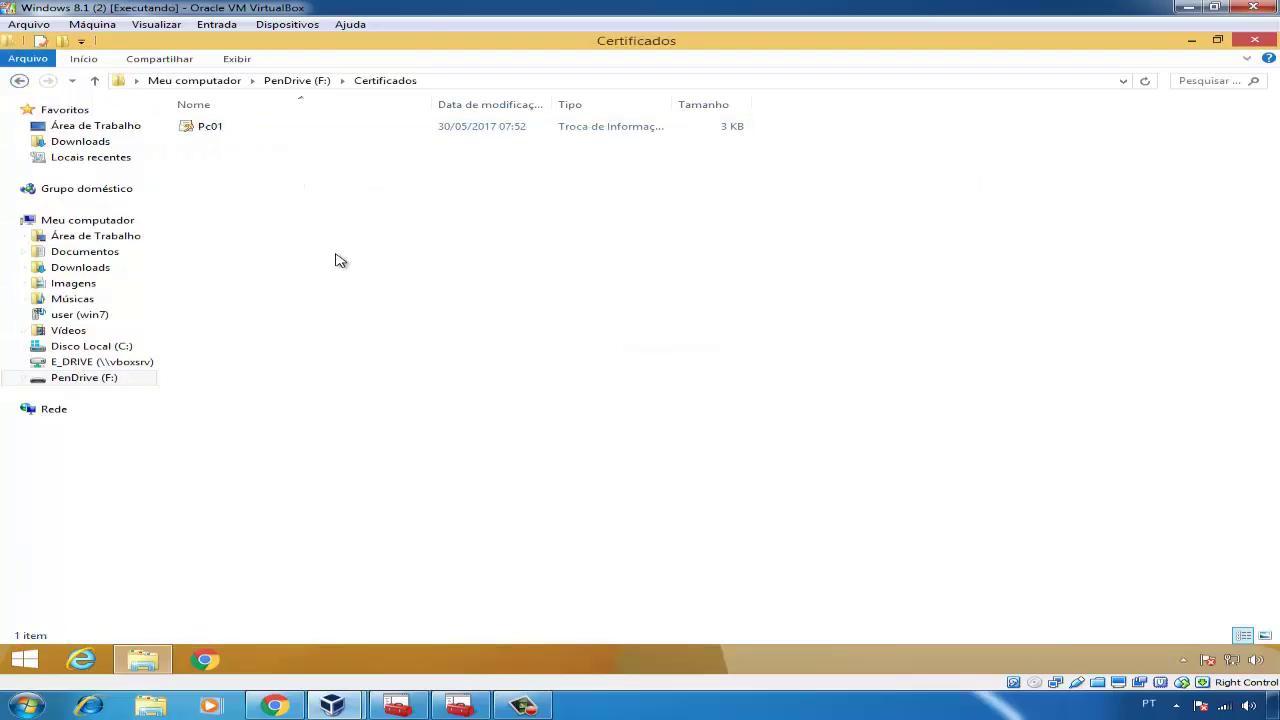
{"action": "double_click", "coordinate": [241, 134]}
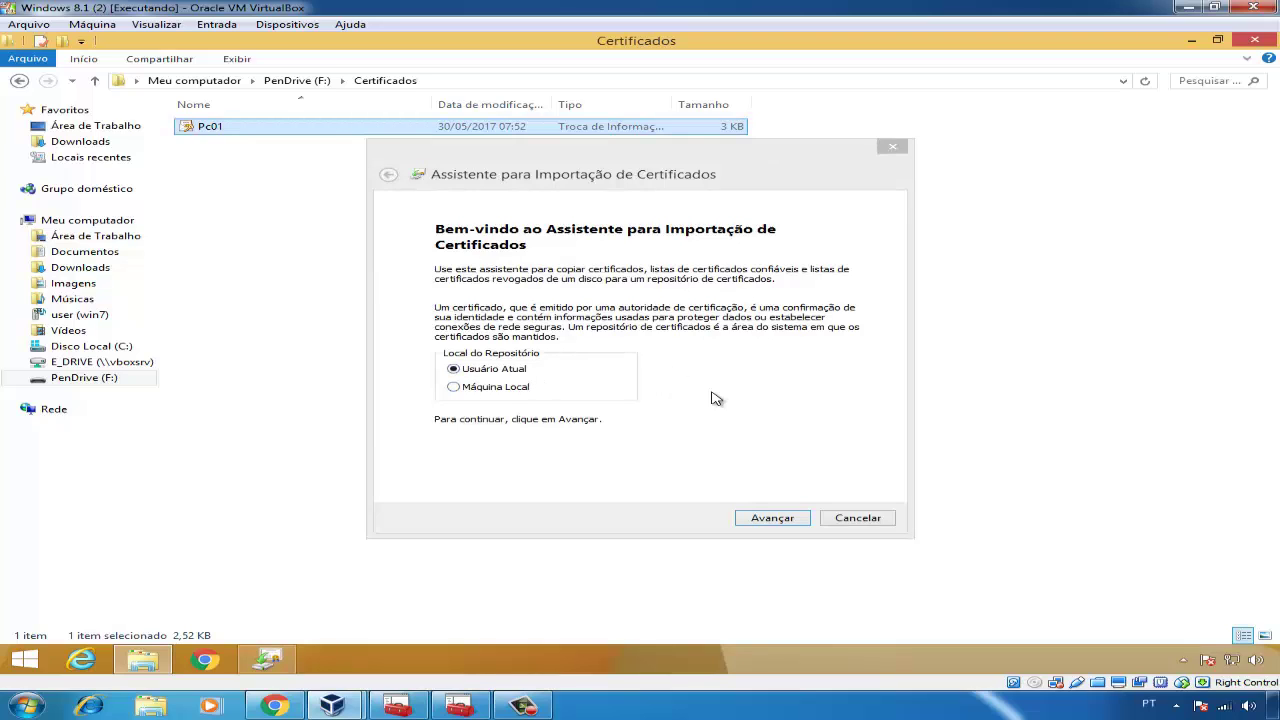
{"action": "left_click", "coordinate": [772, 518]}
{"action": "left_click", "coordinate": [788, 522]}
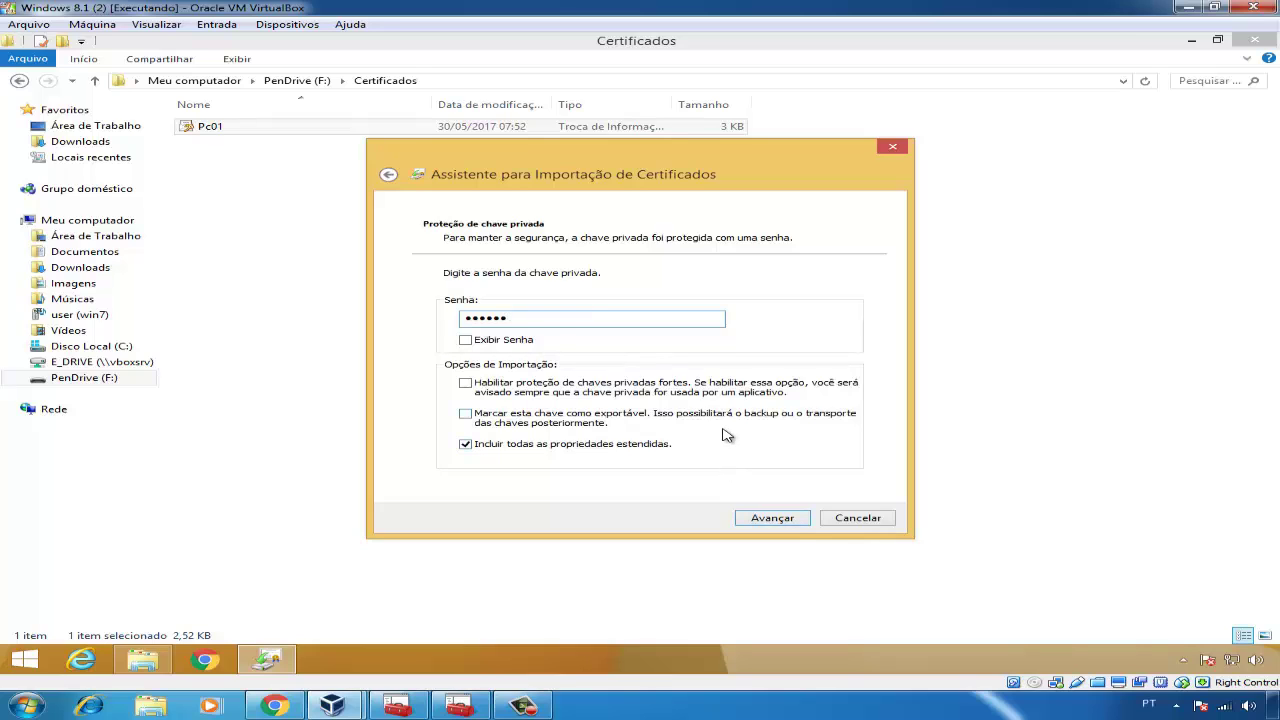
{"action": "left_click", "coordinate": [782, 521]}
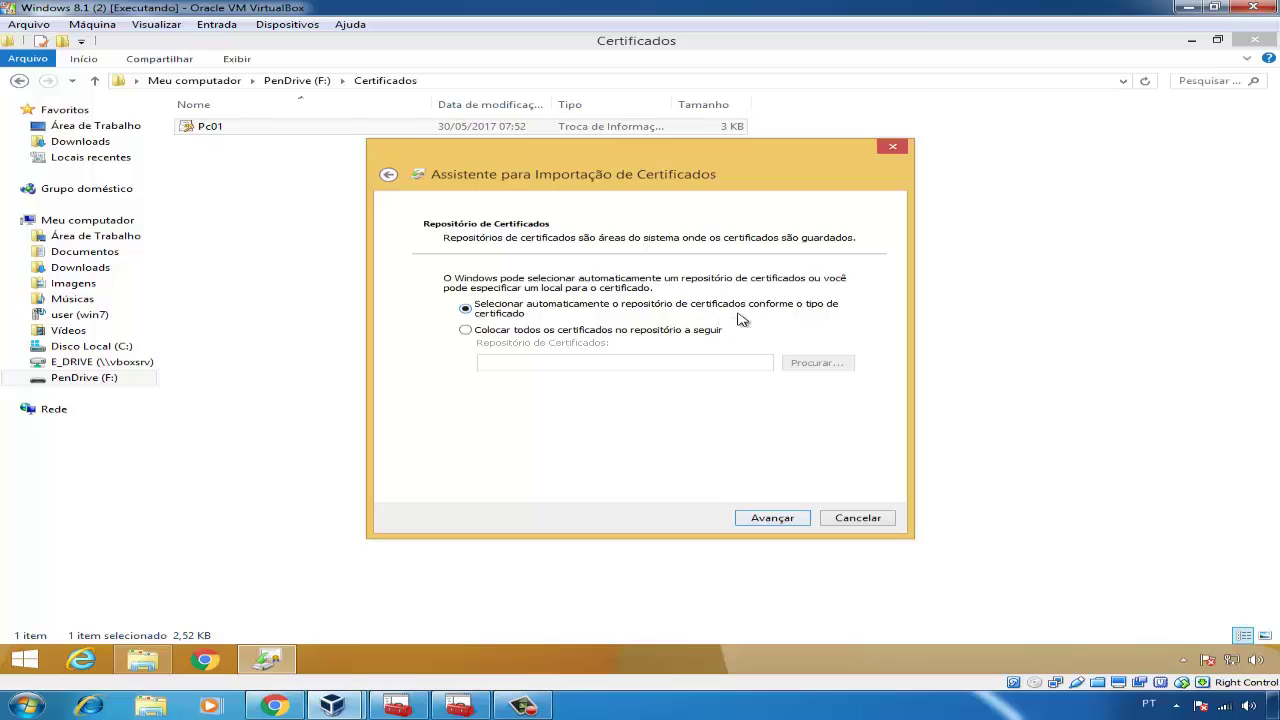
Place all certificates in the Pessoal store and complete the certificate import.
{"action": "left_click", "coordinate": [547, 333]}
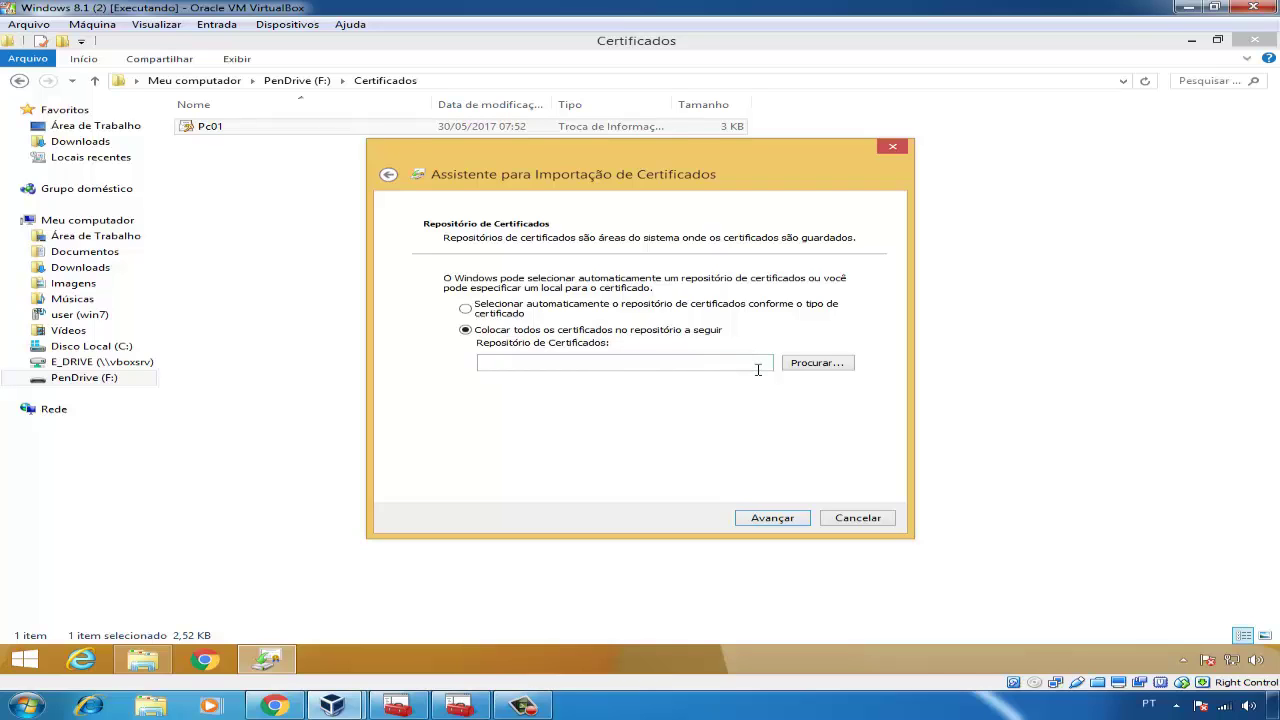
{"action": "left_click", "coordinate": [812, 366]}
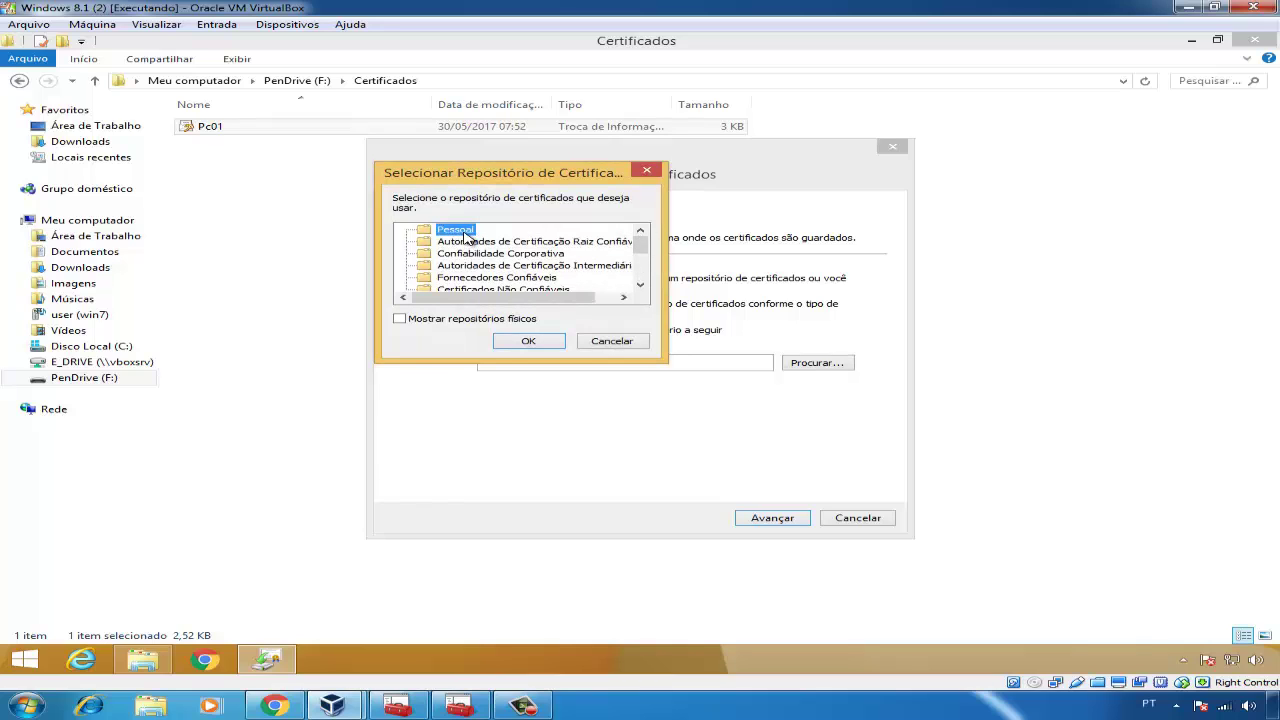
{"action": "left_click", "coordinate": [530, 342]}
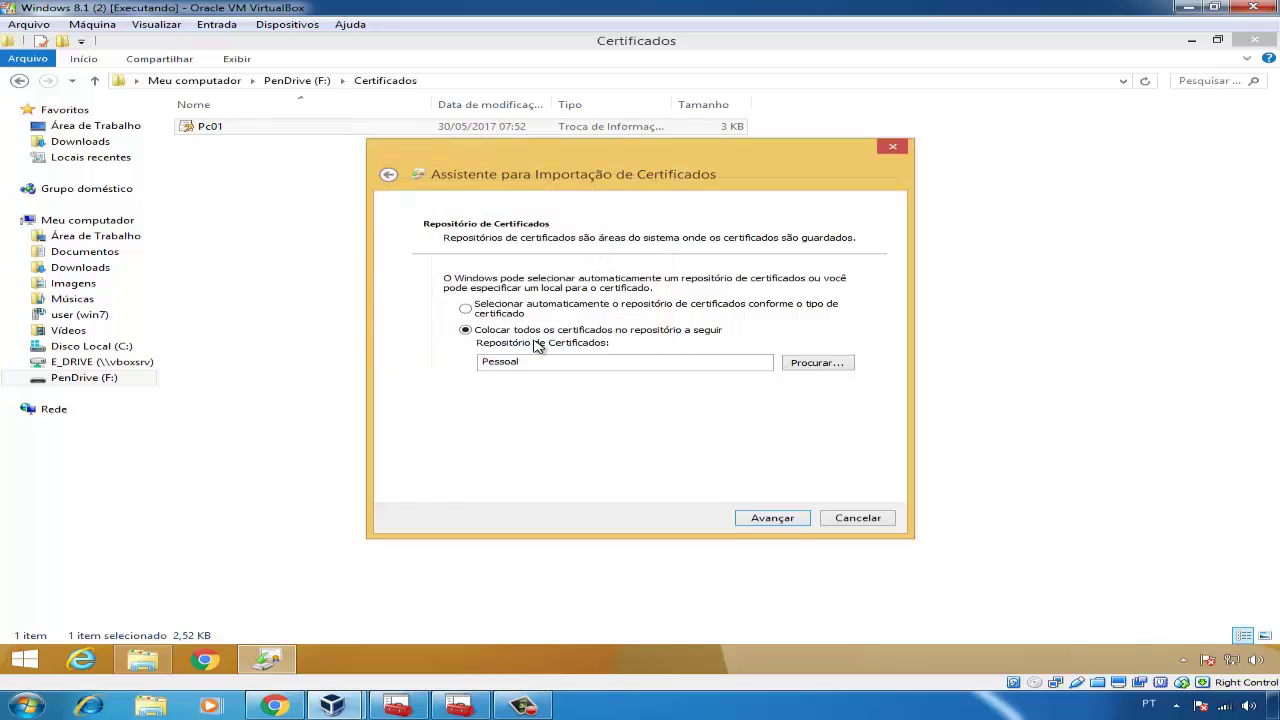
{"action": "left_click", "coordinate": [786, 520]}
{"action": "left_click", "coordinate": [786, 521]}
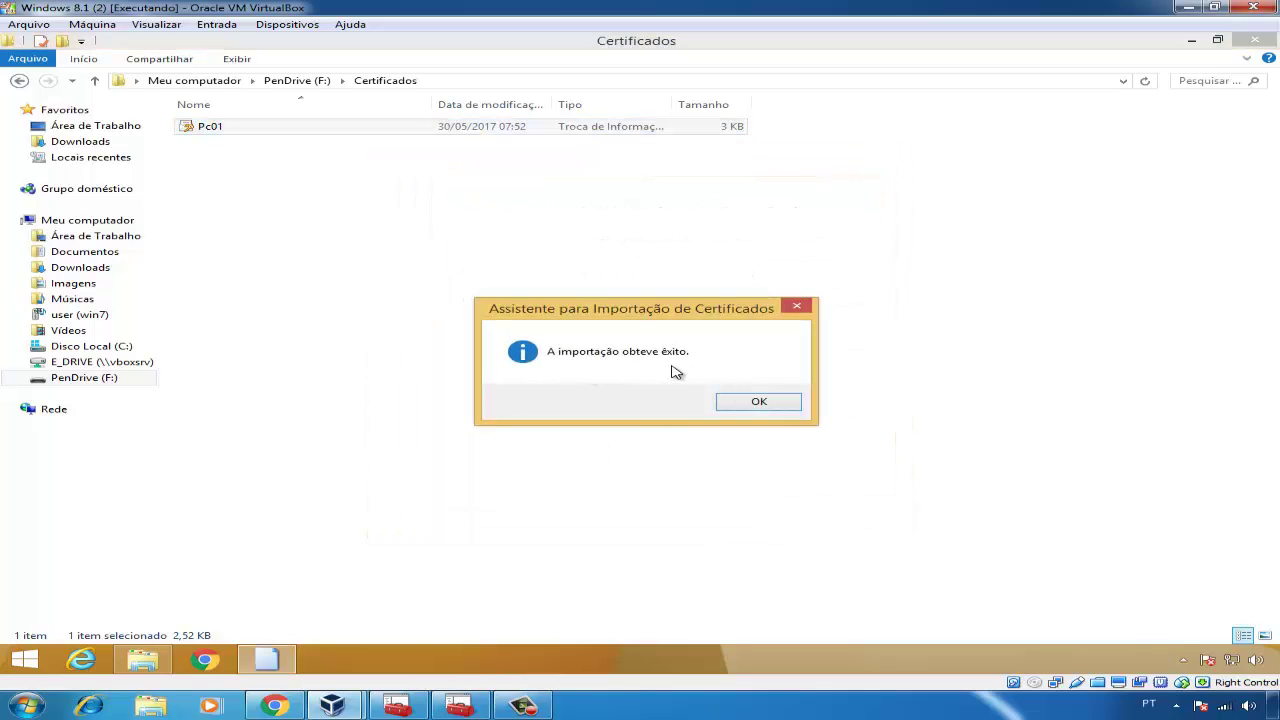
{"action": "left_click", "coordinate": [752, 404]}
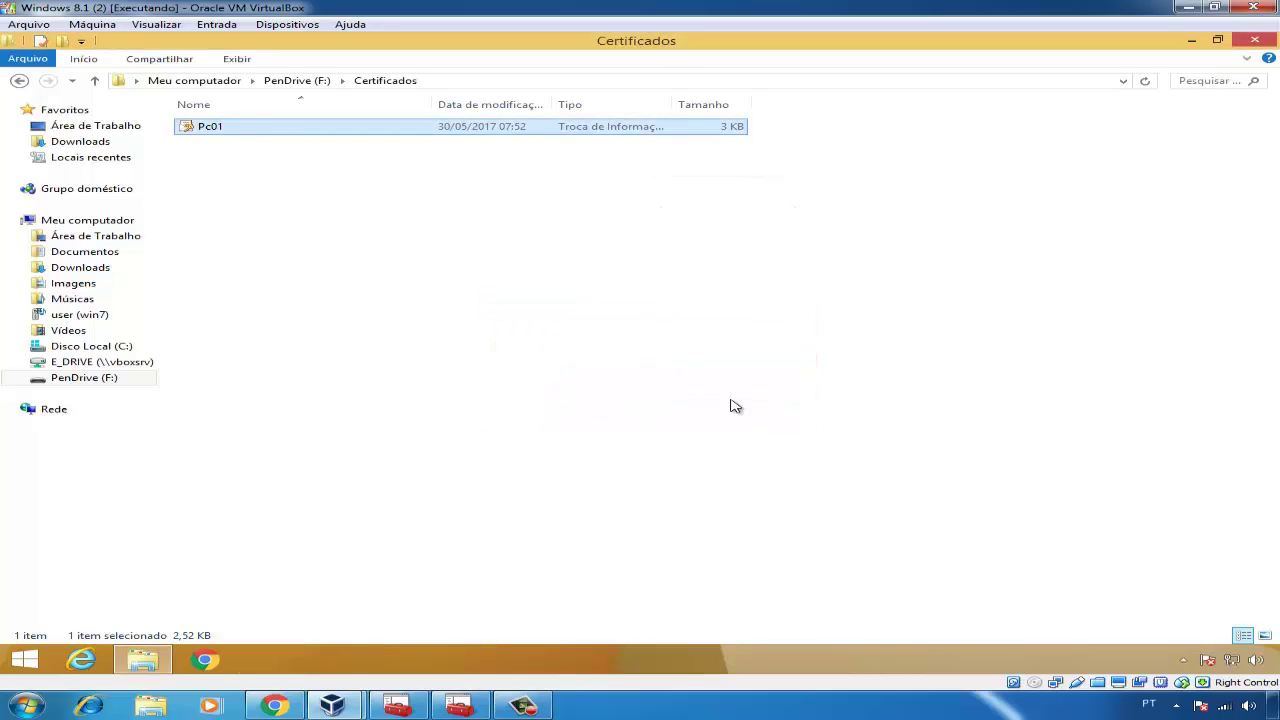
Open Arquivo01 from the Confidencial folder on PenDrive (F:) to check access, and close Bloco de notas.
{"action": "left_click", "coordinate": [167, 667]}
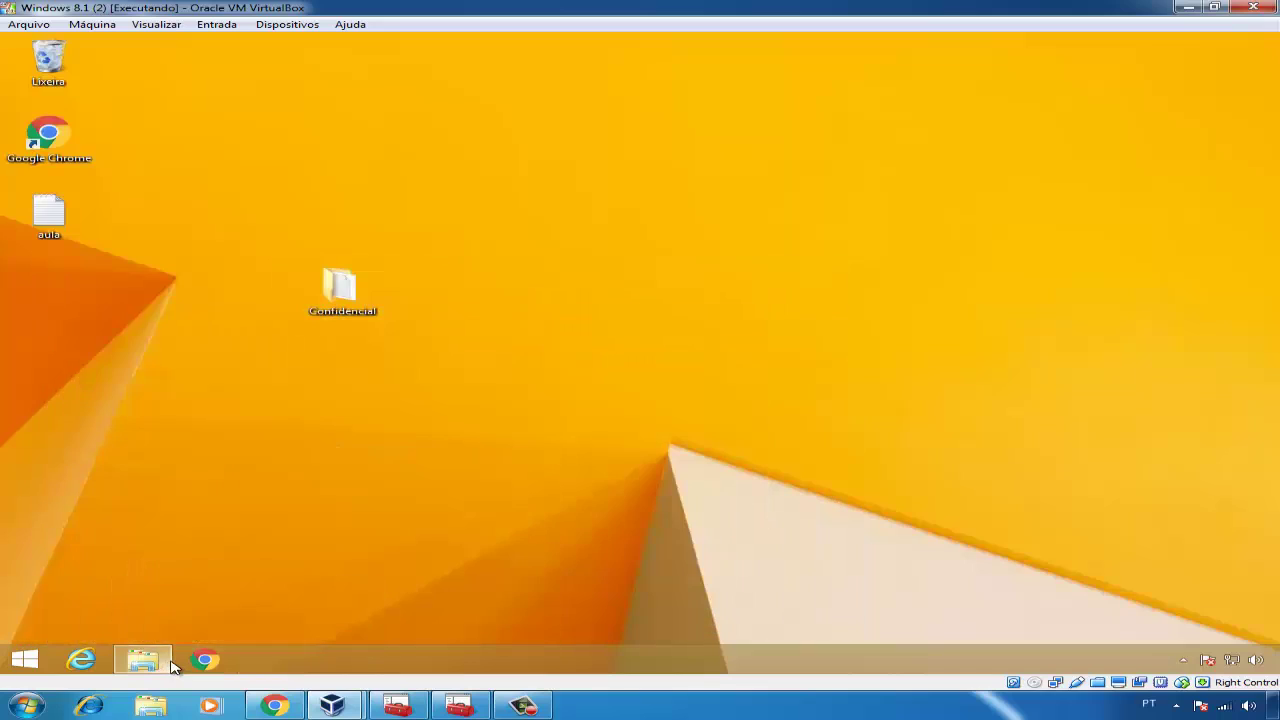
{"action": "left_click", "coordinate": [172, 667]}
{"action": "left_click", "coordinate": [19, 80]}
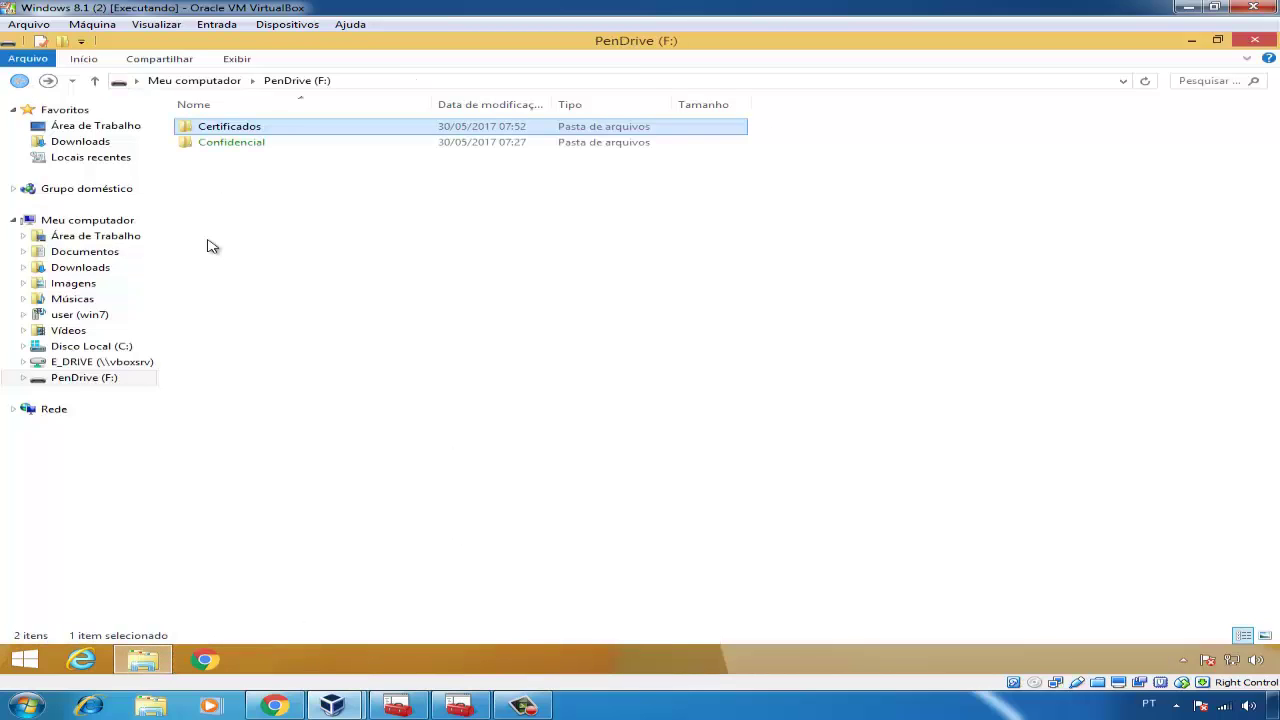
{"action": "double_click", "coordinate": [243, 148]}
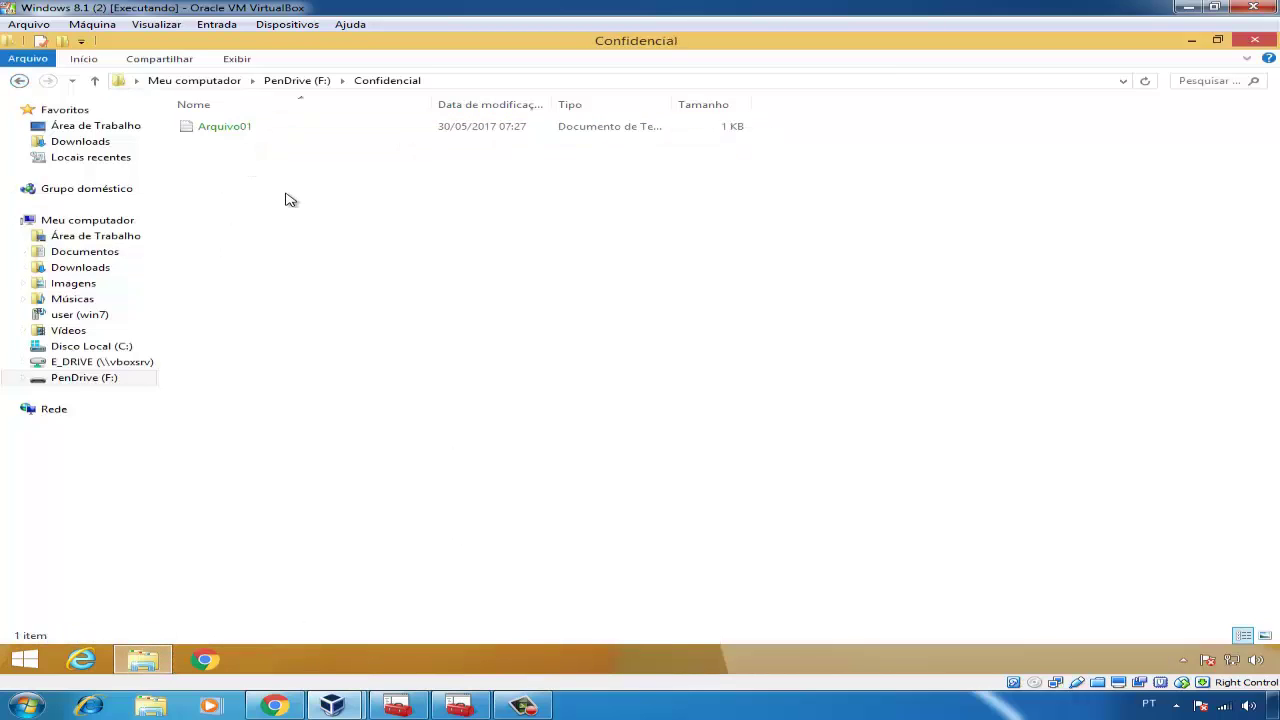
{"action": "double_click", "coordinate": [248, 128]}
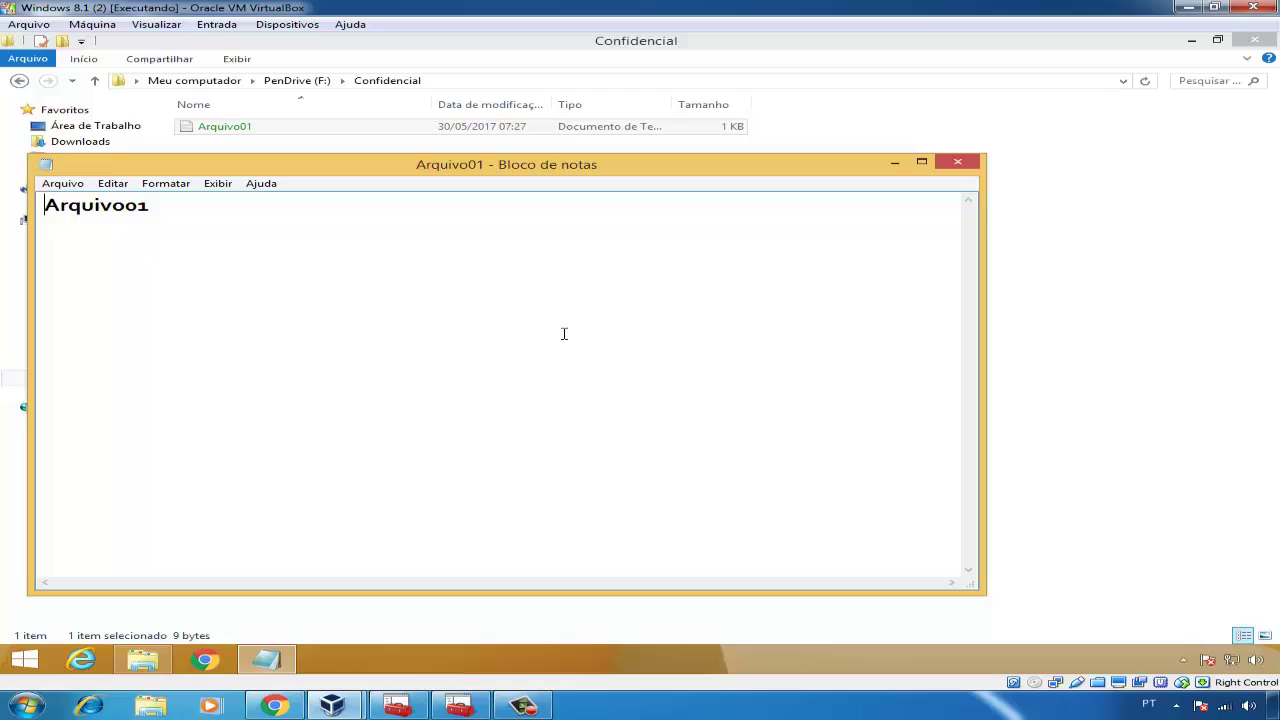
{"action": "key", "text": "alt+F4"}
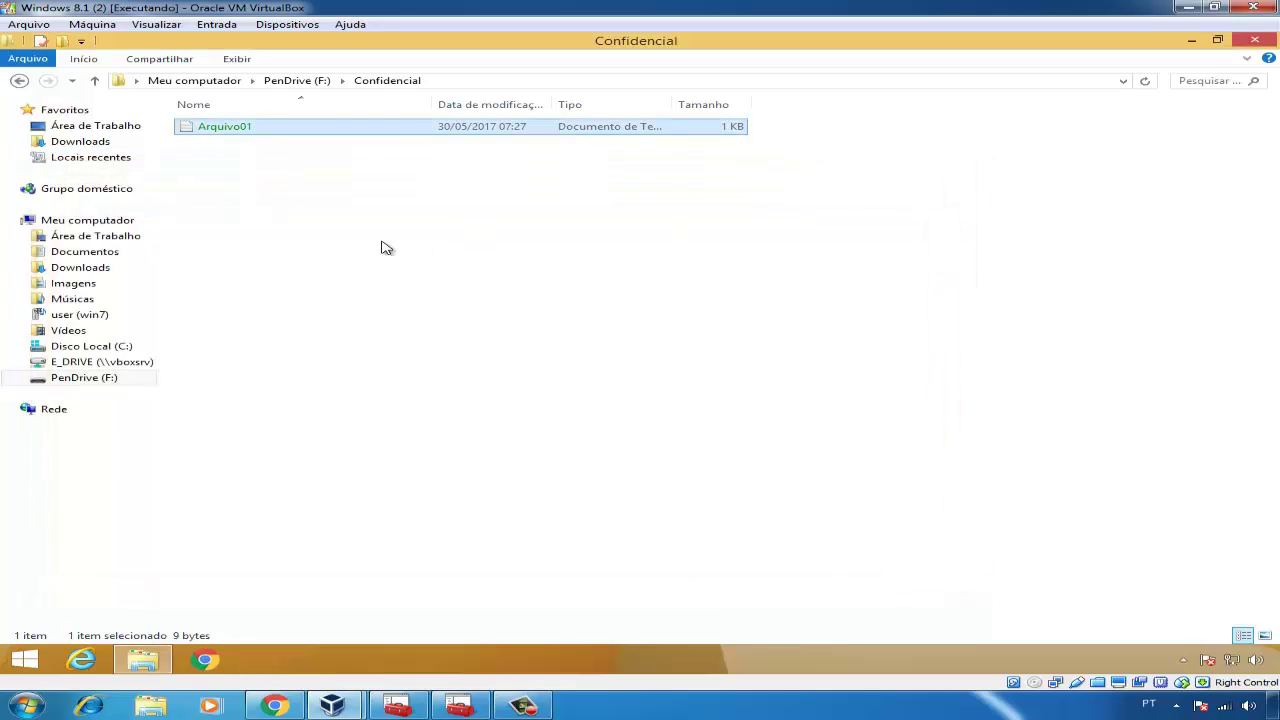
Examine the users and recovery certificates in Arquivo01's encryption details, and close its properties.
{"action": "right_click", "coordinate": [238, 127]}
{"action": "left_click", "coordinate": [317, 323]}
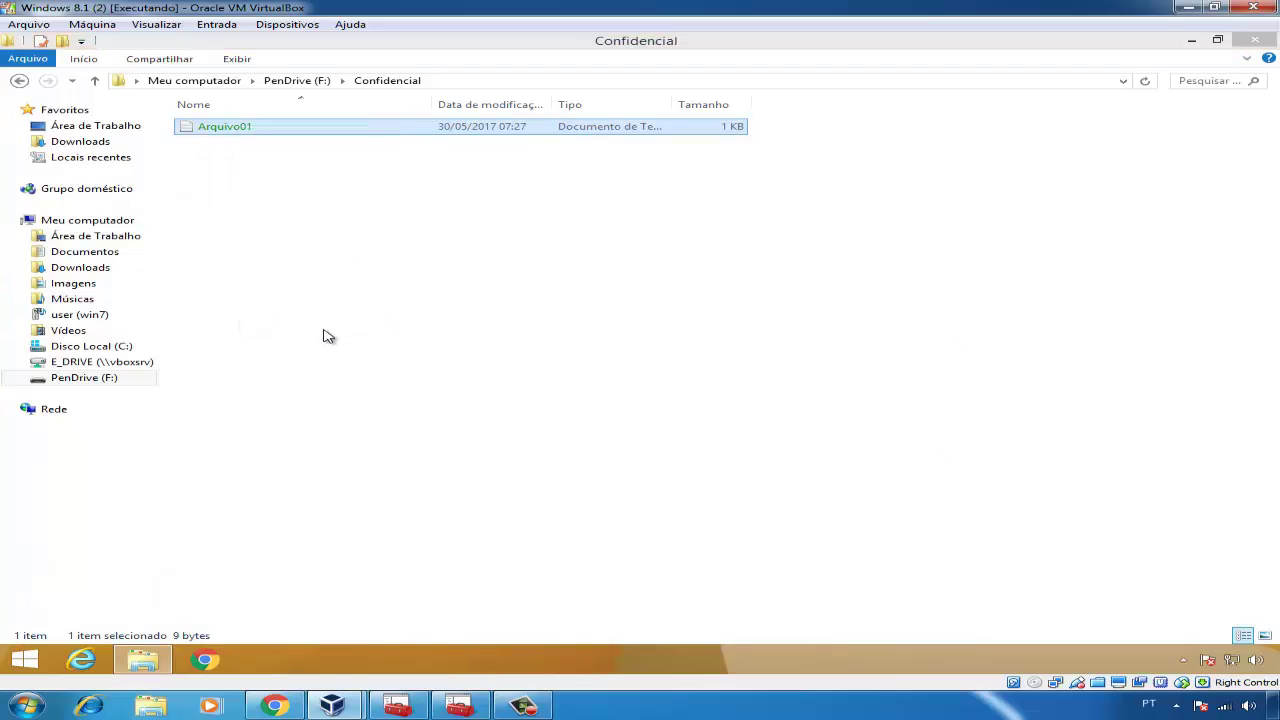
{"action": "left_click", "coordinate": [538, 421]}
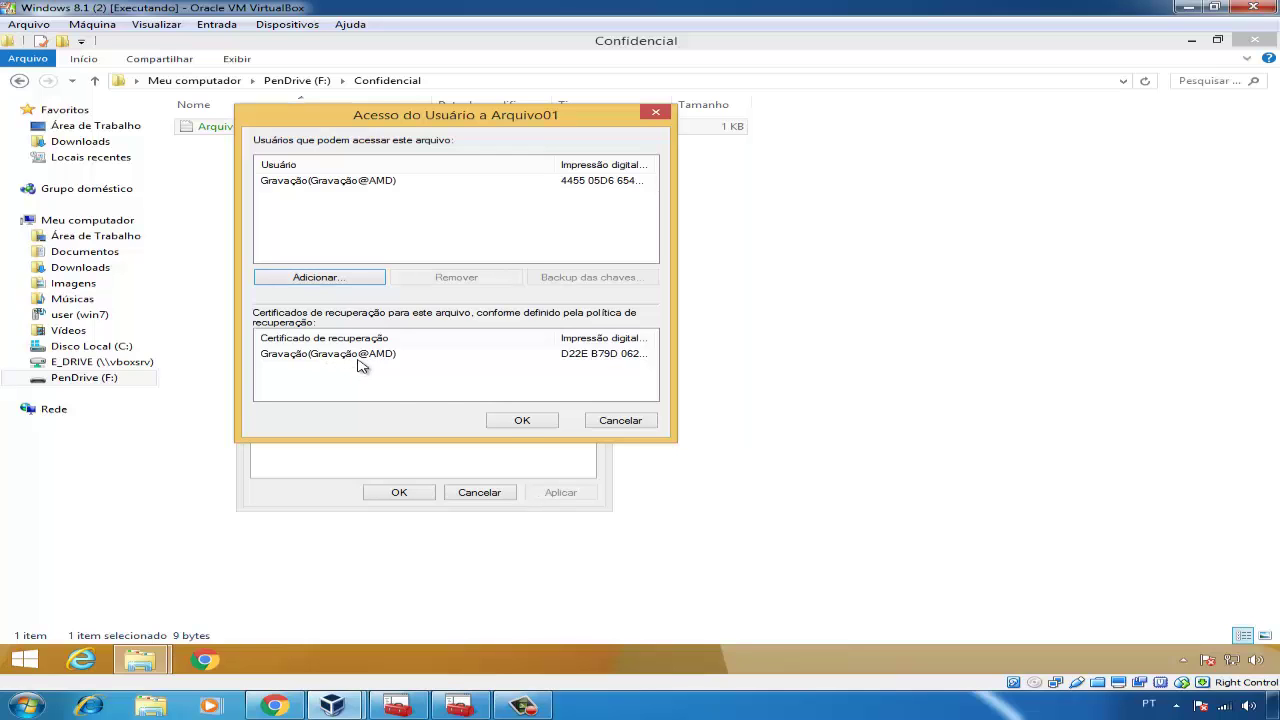
{"action": "left_click", "coordinate": [518, 424]}
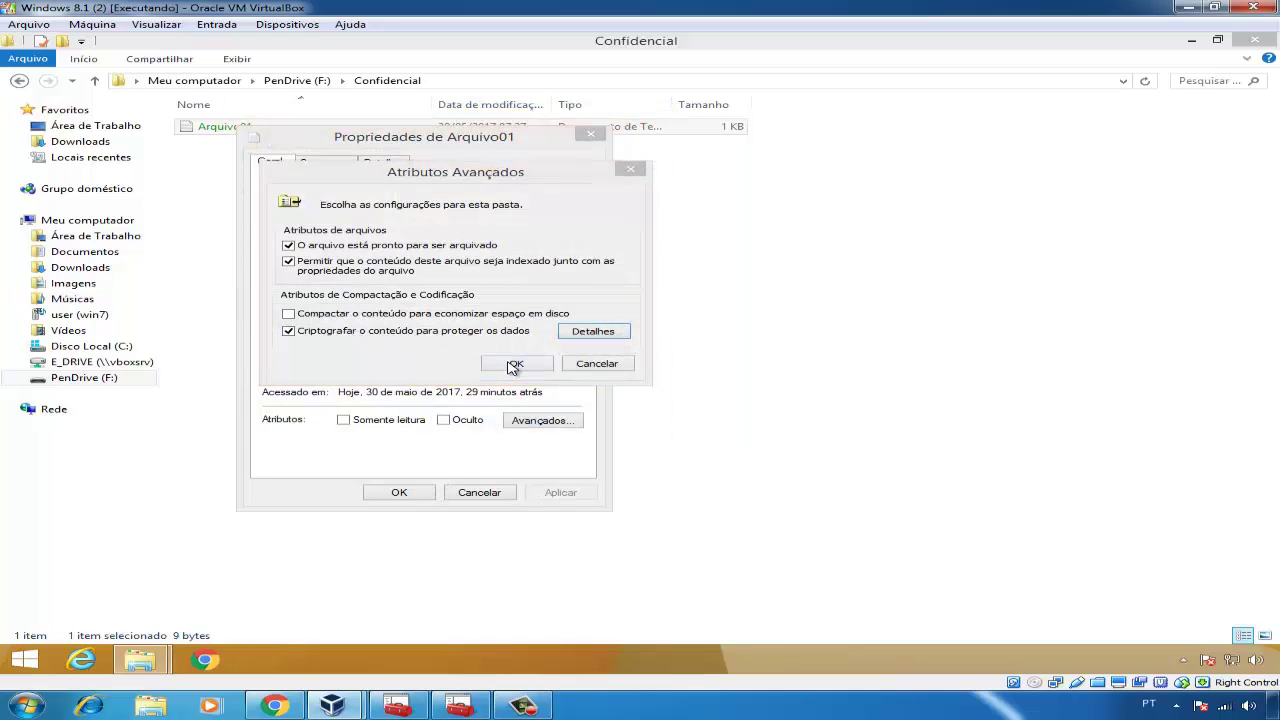
{"action": "left_click", "coordinate": [514, 366]}
{"action": "left_click", "coordinate": [406, 492]}
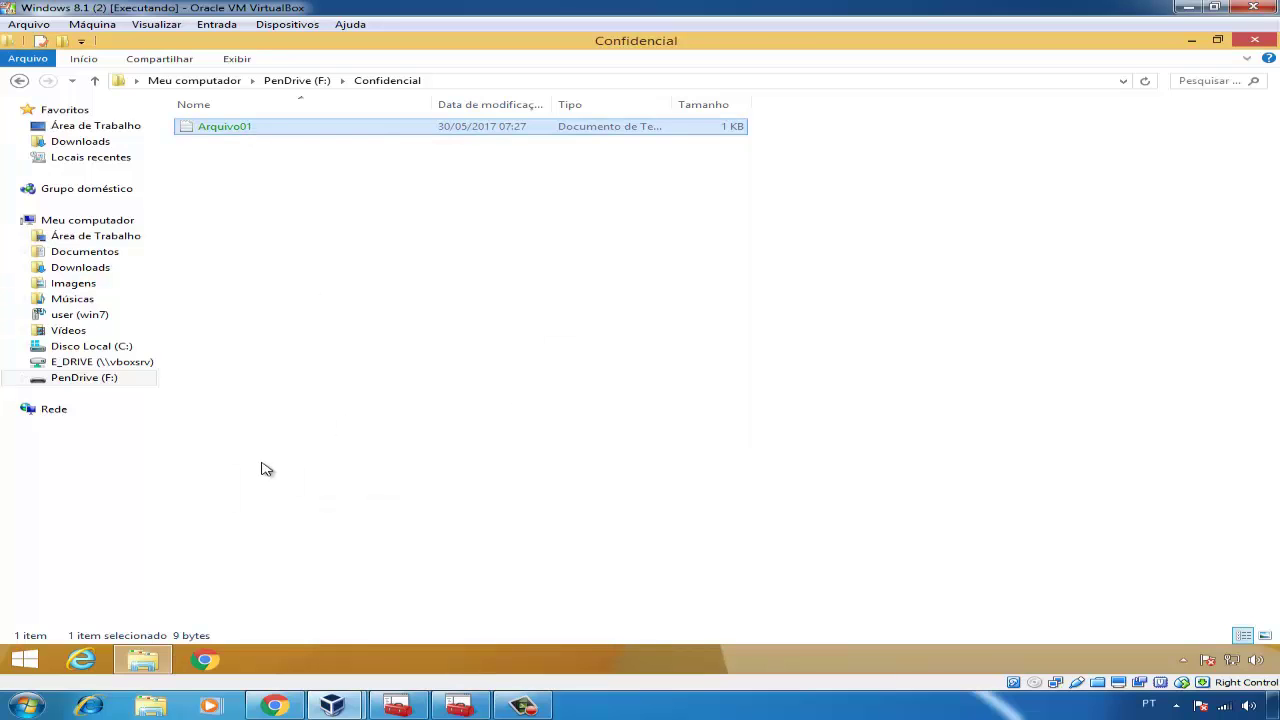
Run certmgr.msc in the virtual machine and view the certificates in the Pessoal store.
{"action": "right_click", "coordinate": [24, 658]}
{"action": "left_click", "coordinate": [96, 619]}
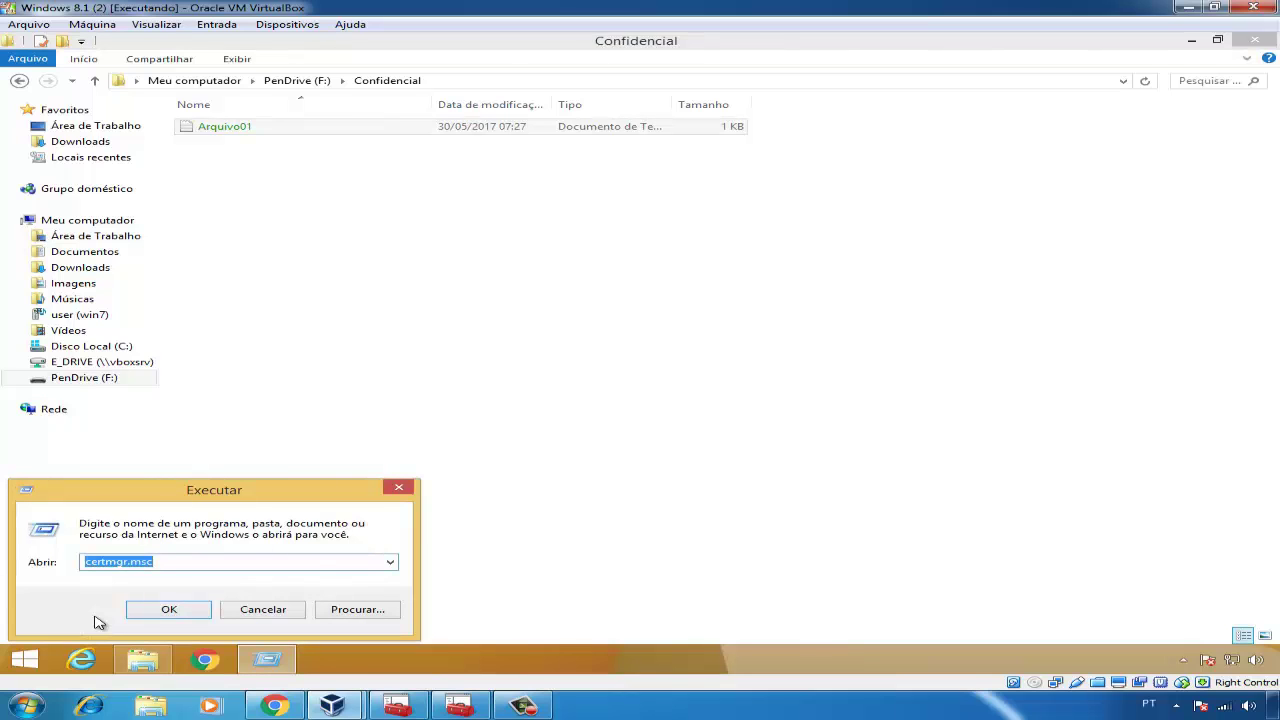
{"action": "key", "text": "Return"}
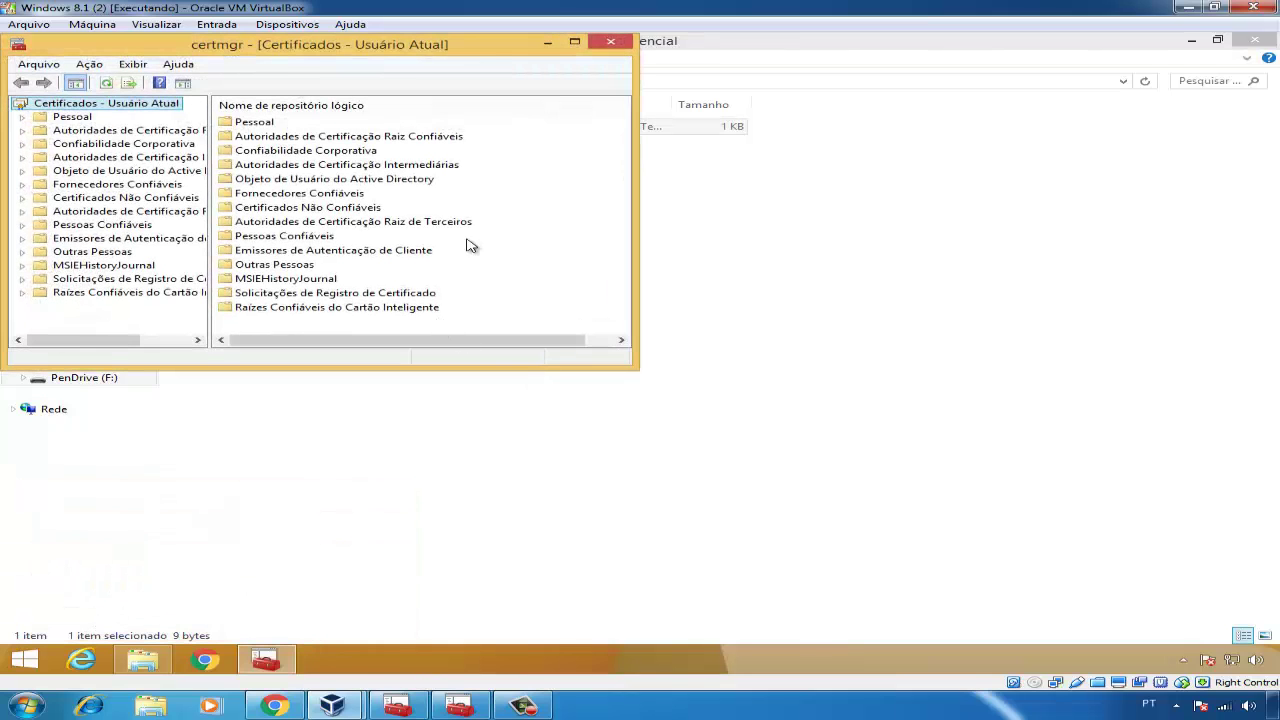
{"action": "left_click", "coordinate": [55, 118]}
{"action": "left_click", "coordinate": [23, 118]}
{"action": "left_click", "coordinate": [92, 131]}
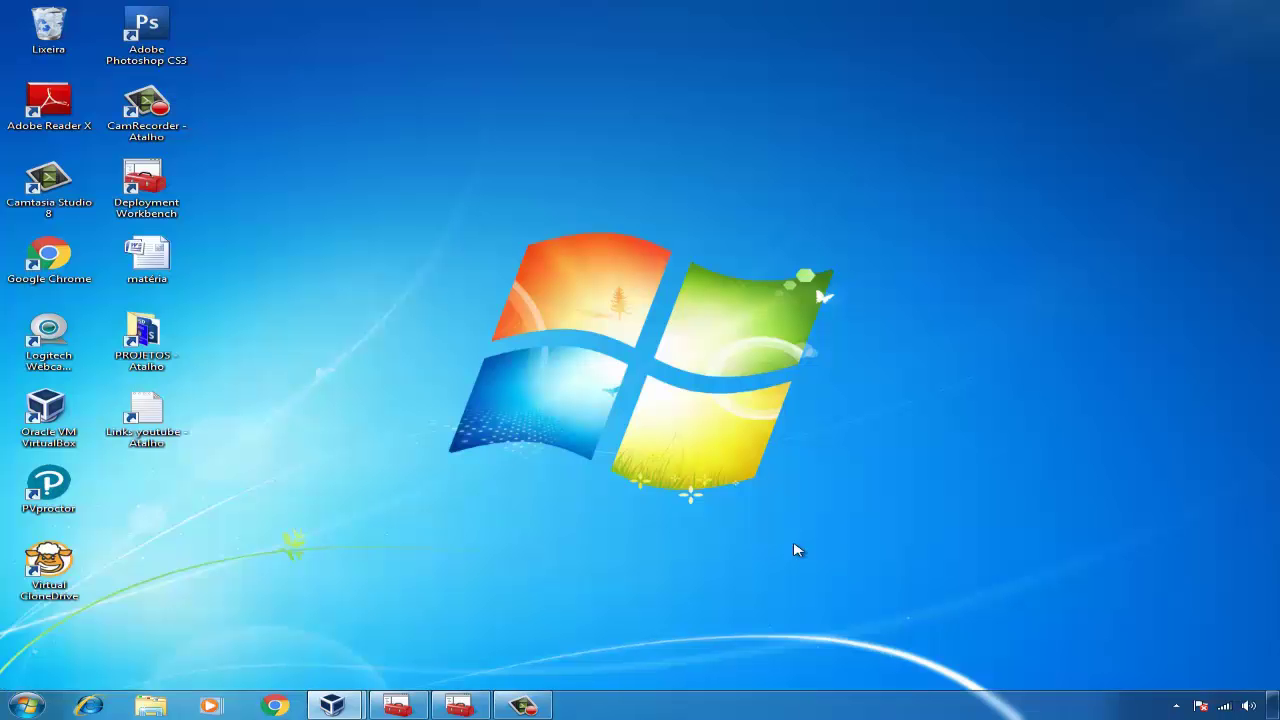
On the host, examine the encryption access details of Arquivo01 in Confidencial on PenDrive (L:), and cancel out of its properties.
{"action": "key", "text": "super+e"}
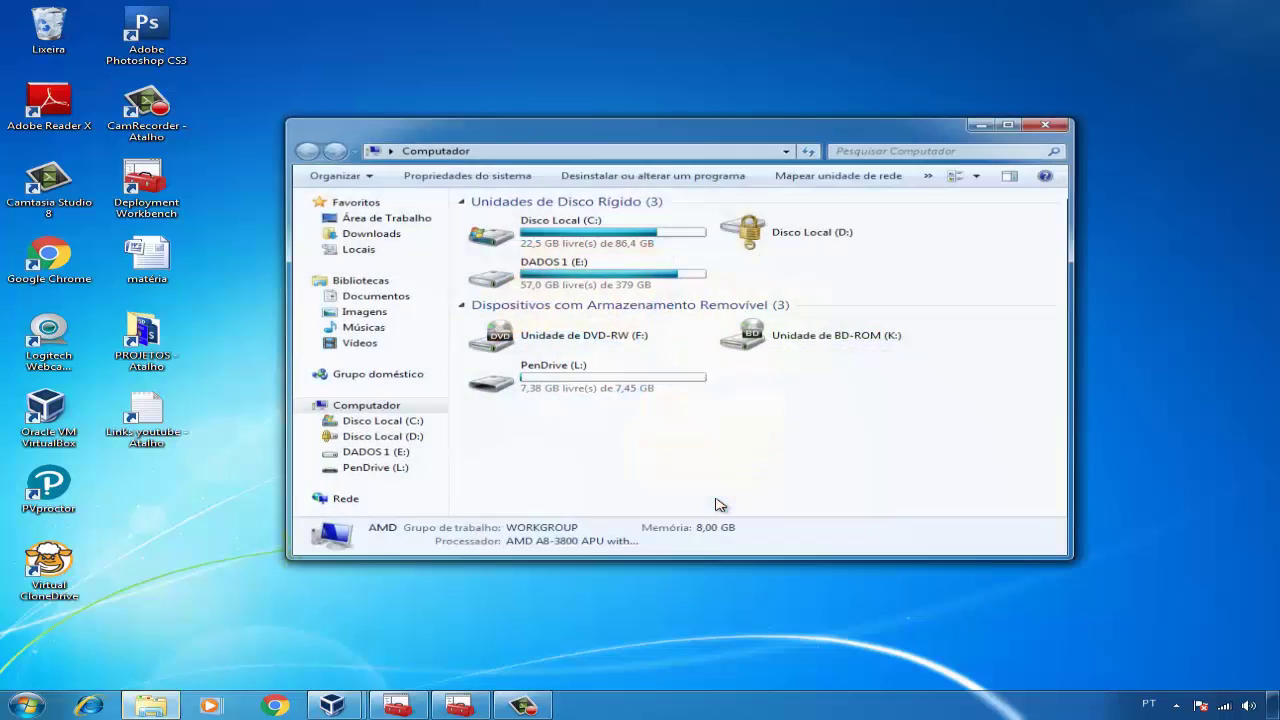
{"action": "double_click", "coordinate": [629, 386]}
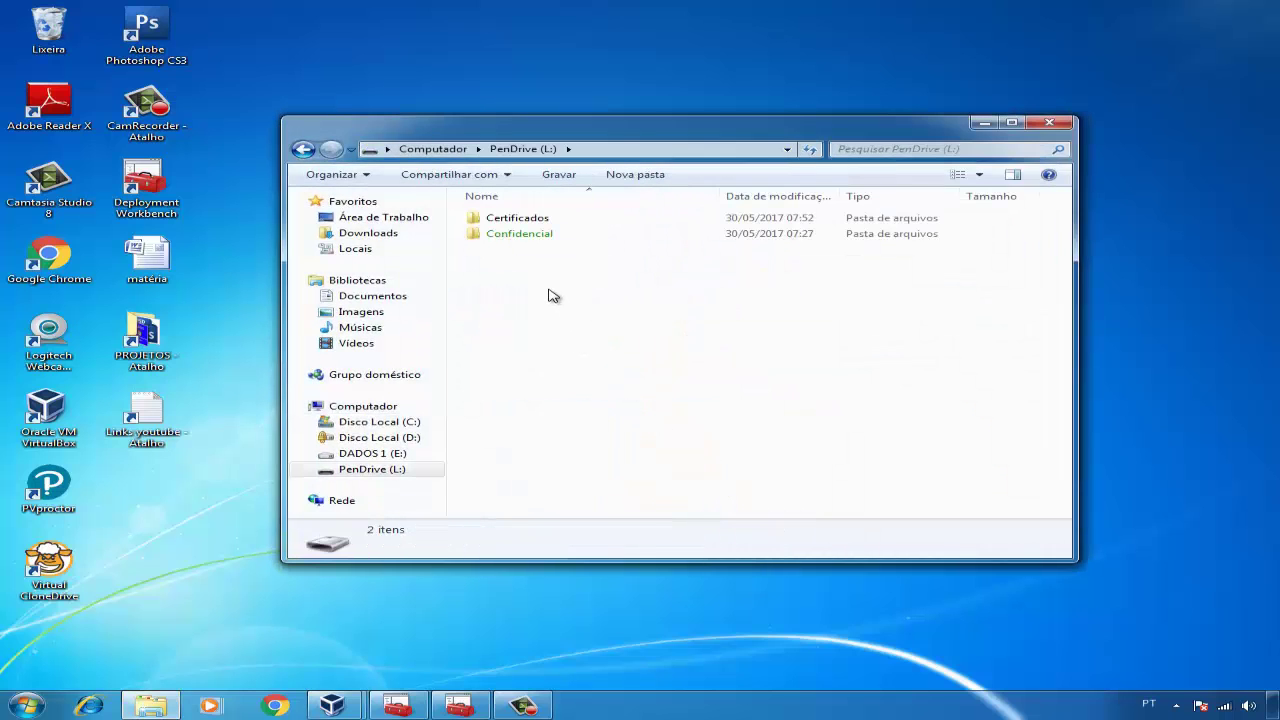
{"action": "double_click", "coordinate": [540, 236]}
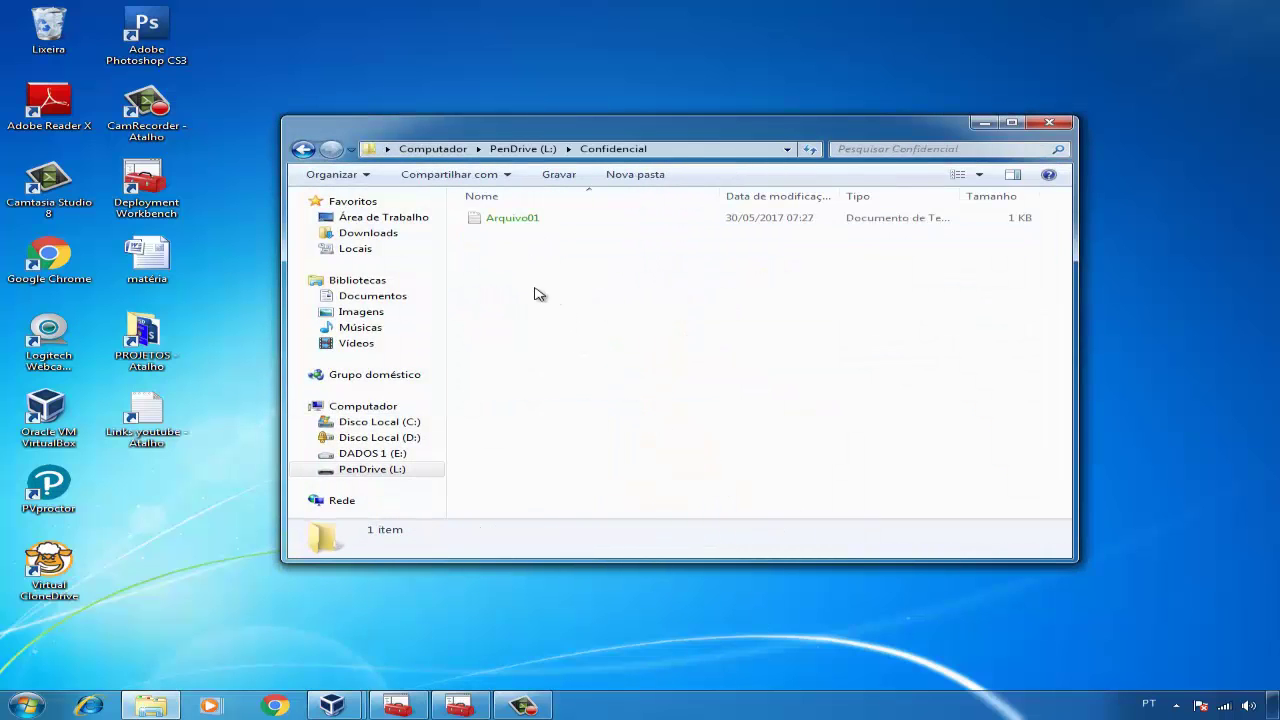
{"action": "left_click", "coordinate": [526, 226]}
{"action": "right_click", "coordinate": [522, 223]}
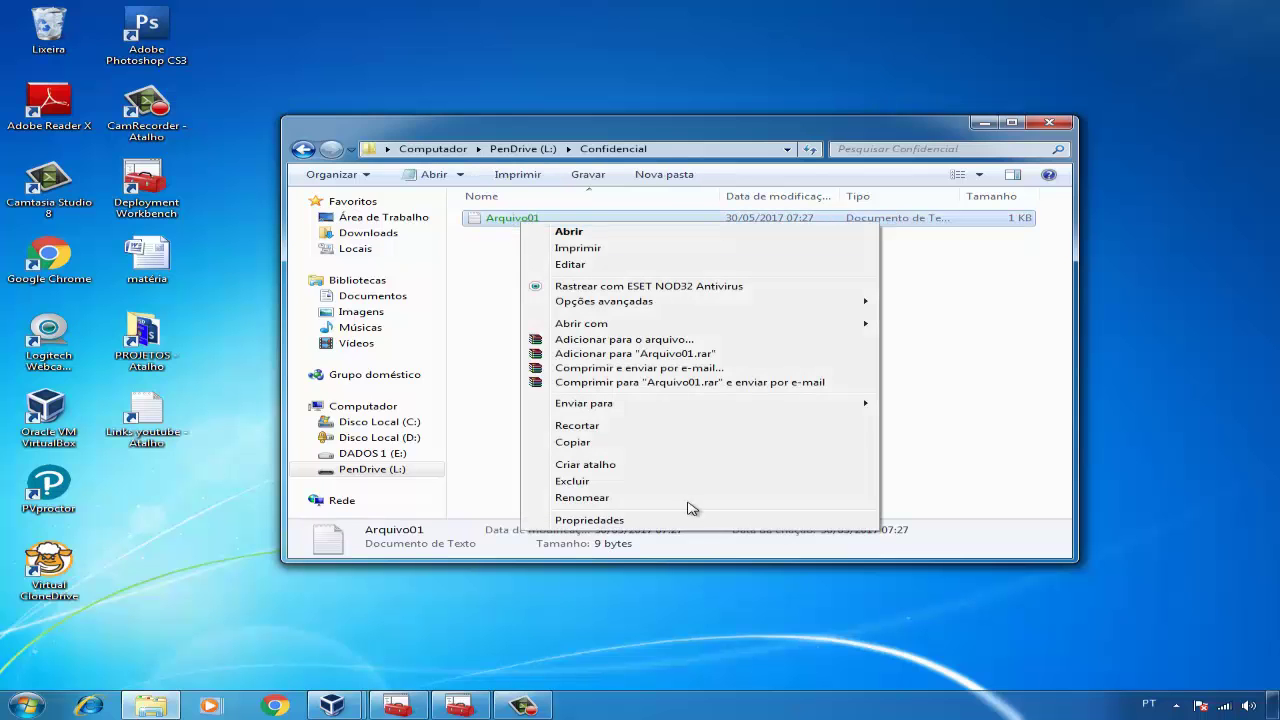
{"action": "left_click", "coordinate": [665, 521]}
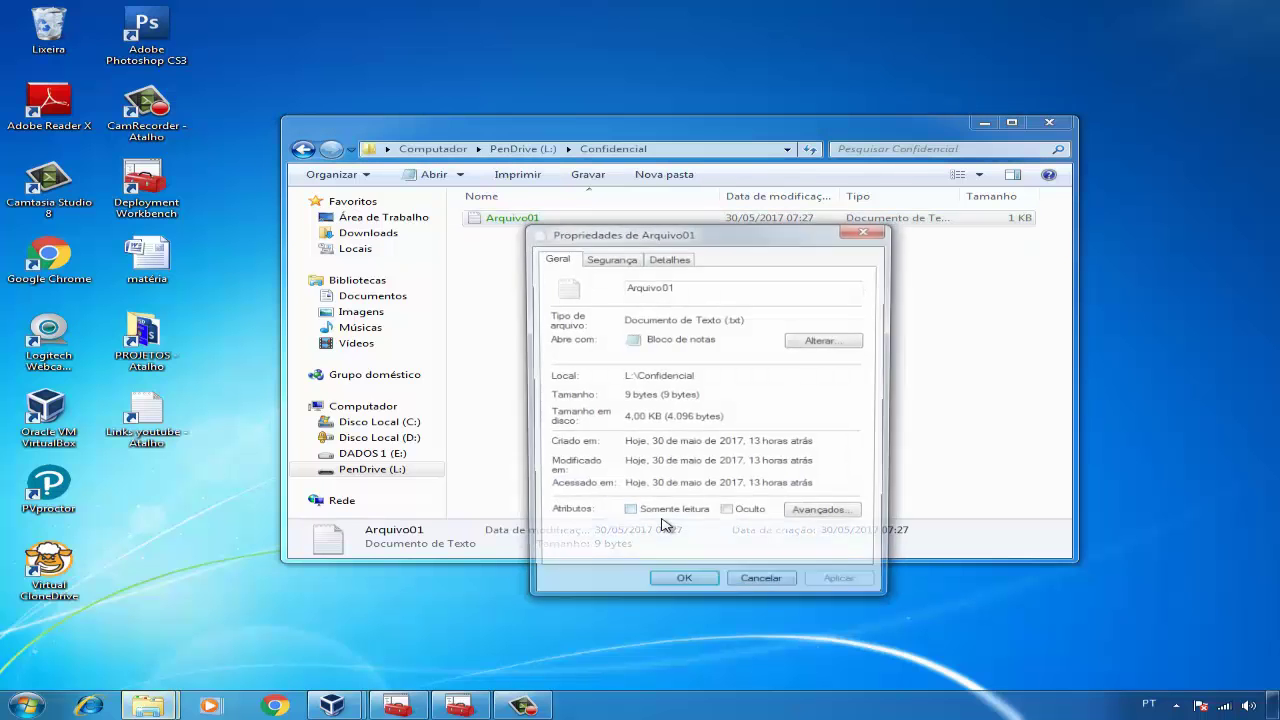
{"action": "left_click", "coordinate": [823, 516]}
{"action": "left_click", "coordinate": [874, 426]}
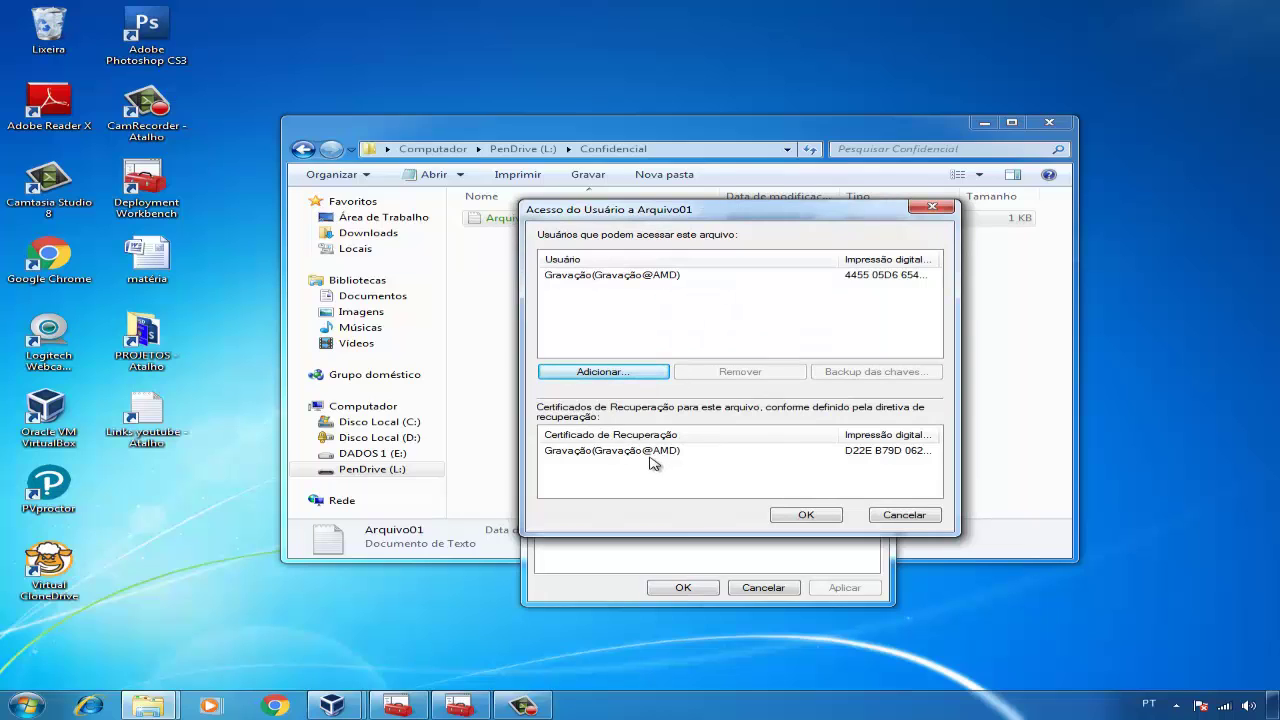
{"action": "left_click", "coordinate": [912, 518]}
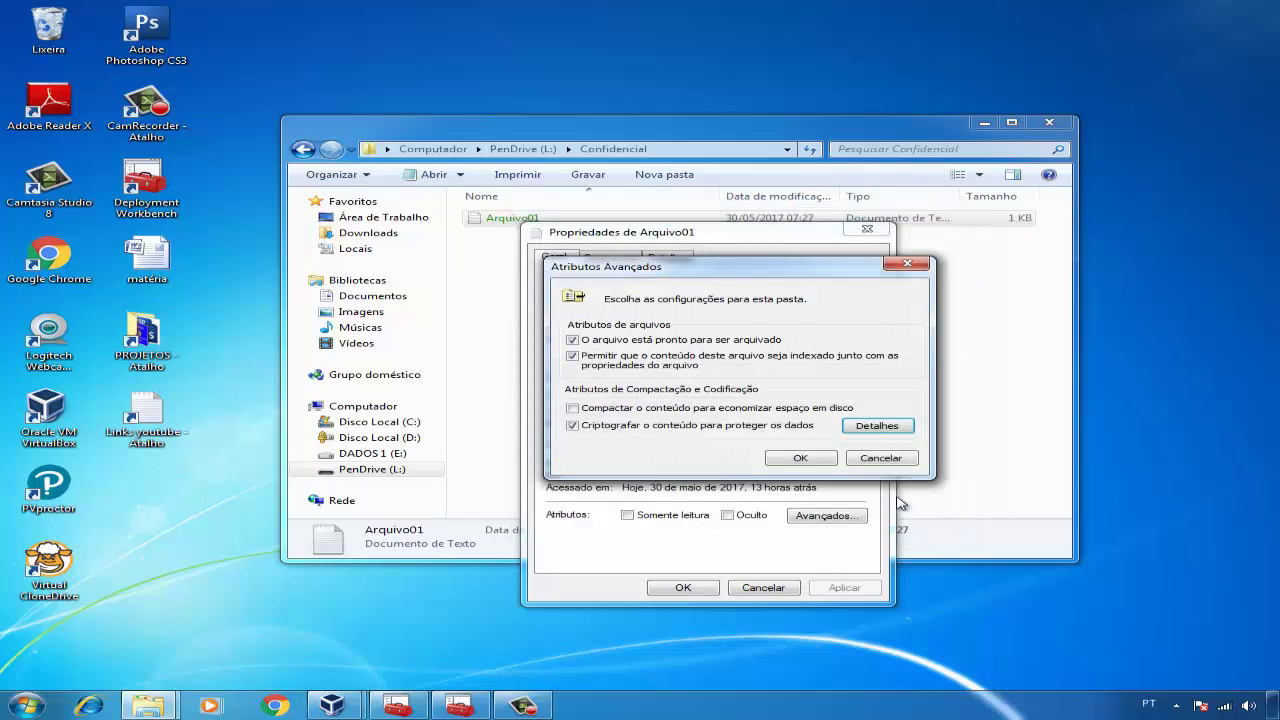
{"action": "left_click", "coordinate": [893, 458]}
{"action": "left_click", "coordinate": [763, 587]}
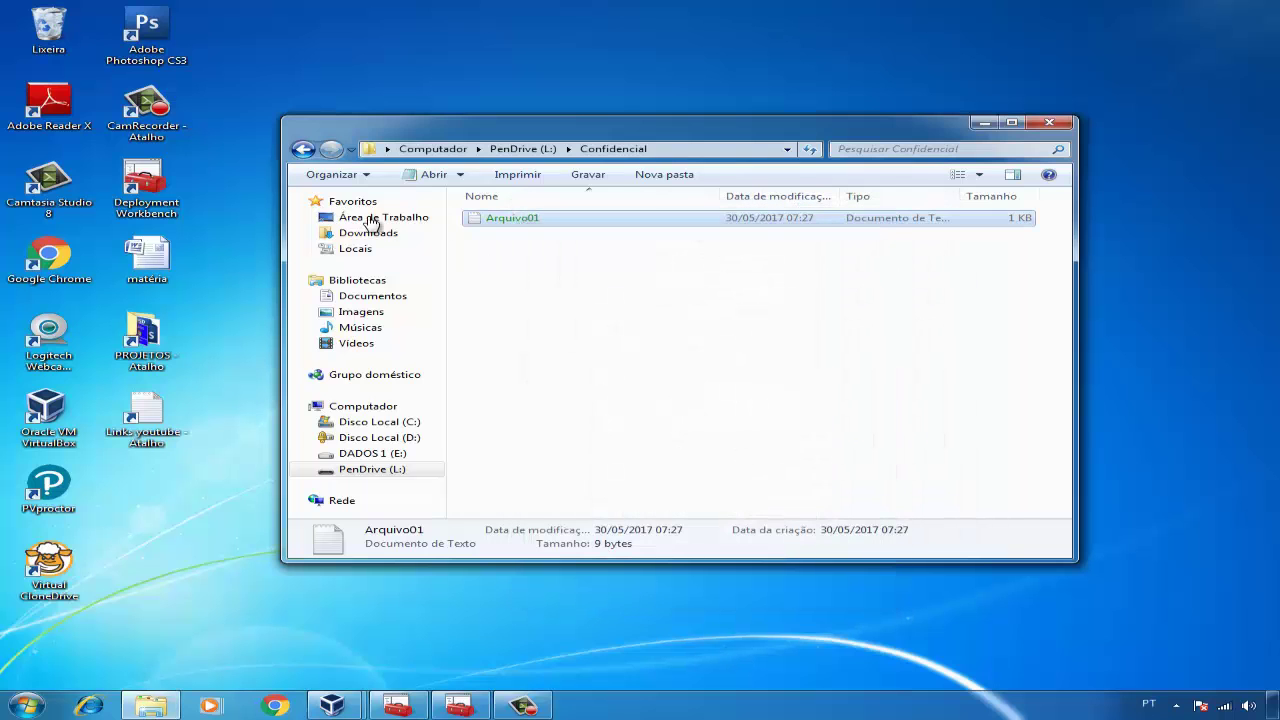
Delete the Pc01 certificate file from the Certificados folder and return to the root of PenDrive (L:).
{"action": "left_click", "coordinate": [303, 149]}
{"action": "double_click", "coordinate": [529, 219]}
{"action": "left_click", "coordinate": [530, 219]}
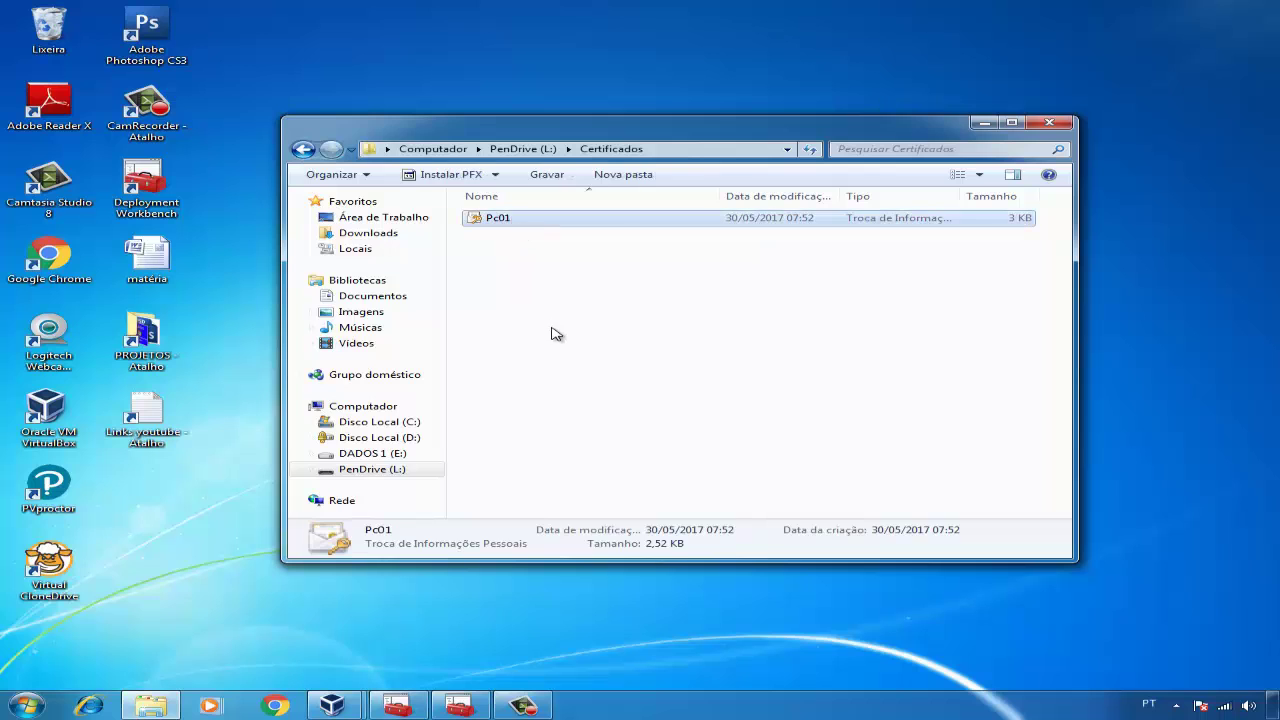
{"action": "key", "text": "Delete"}
{"action": "key", "text": "Return"}
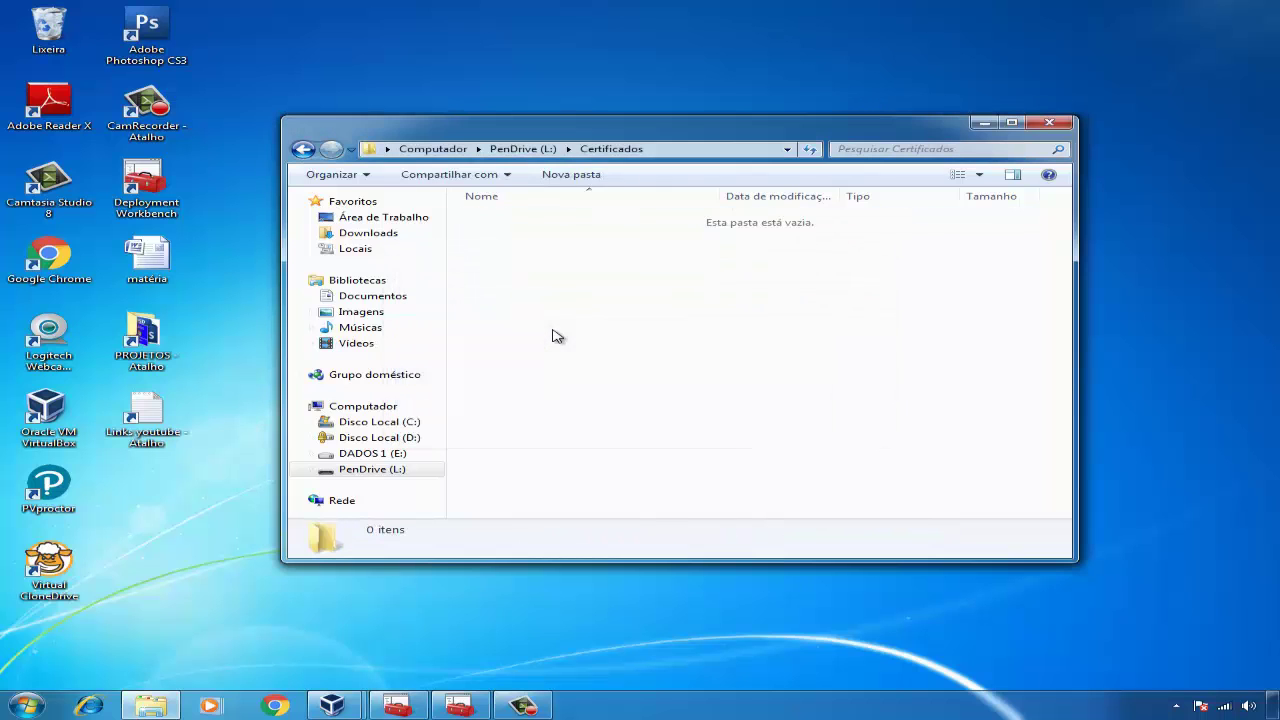
{"action": "key", "text": "BackSpace"}
Switch to the Windows 7 (Modificações) virtual machine in VirtualBox and attach the USB pen drive to it.
{"action": "left_click", "coordinate": [340, 706]}
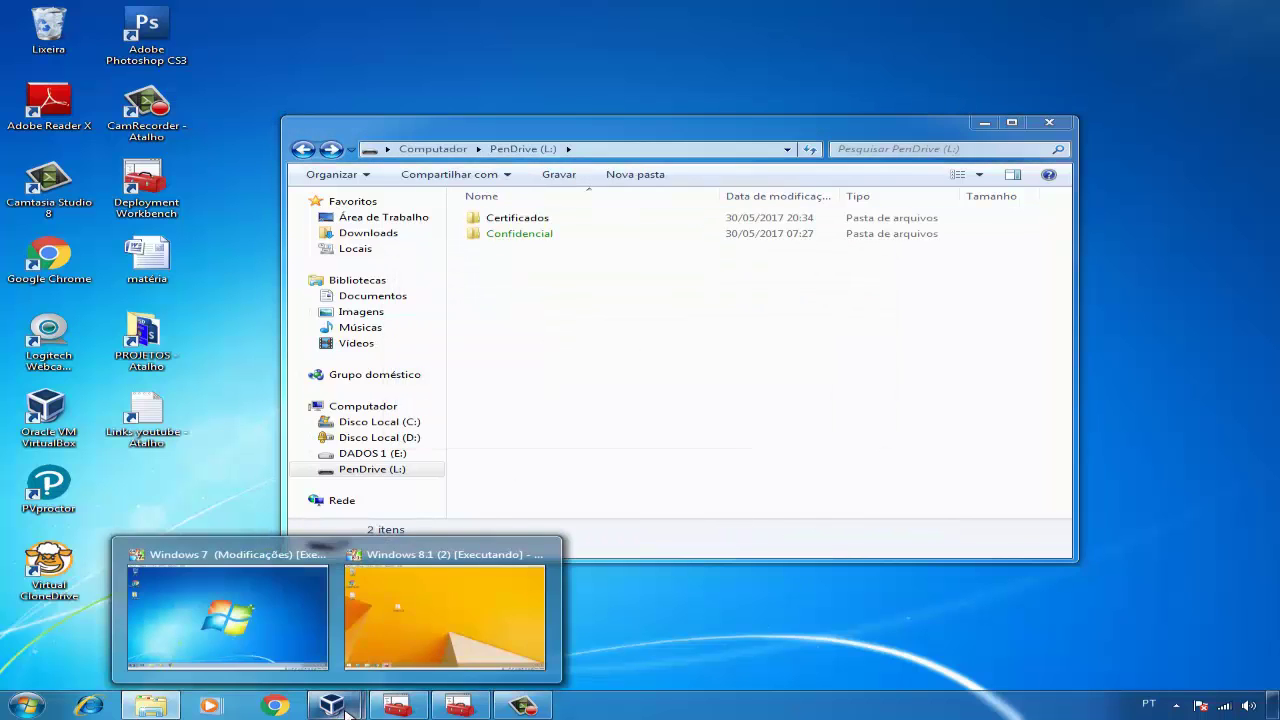
{"action": "left_click", "coordinate": [250, 660]}
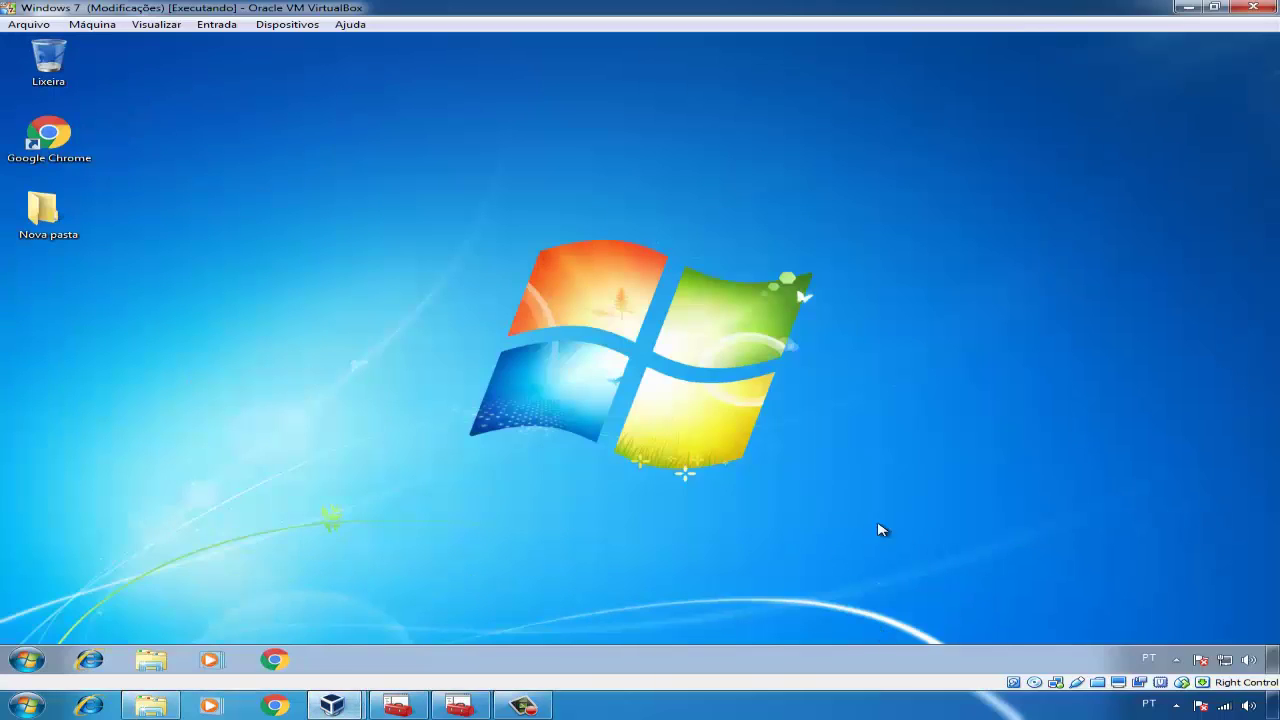
{"action": "right_click", "coordinate": [1077, 683]}
{"action": "left_click", "coordinate": [1080, 646]}
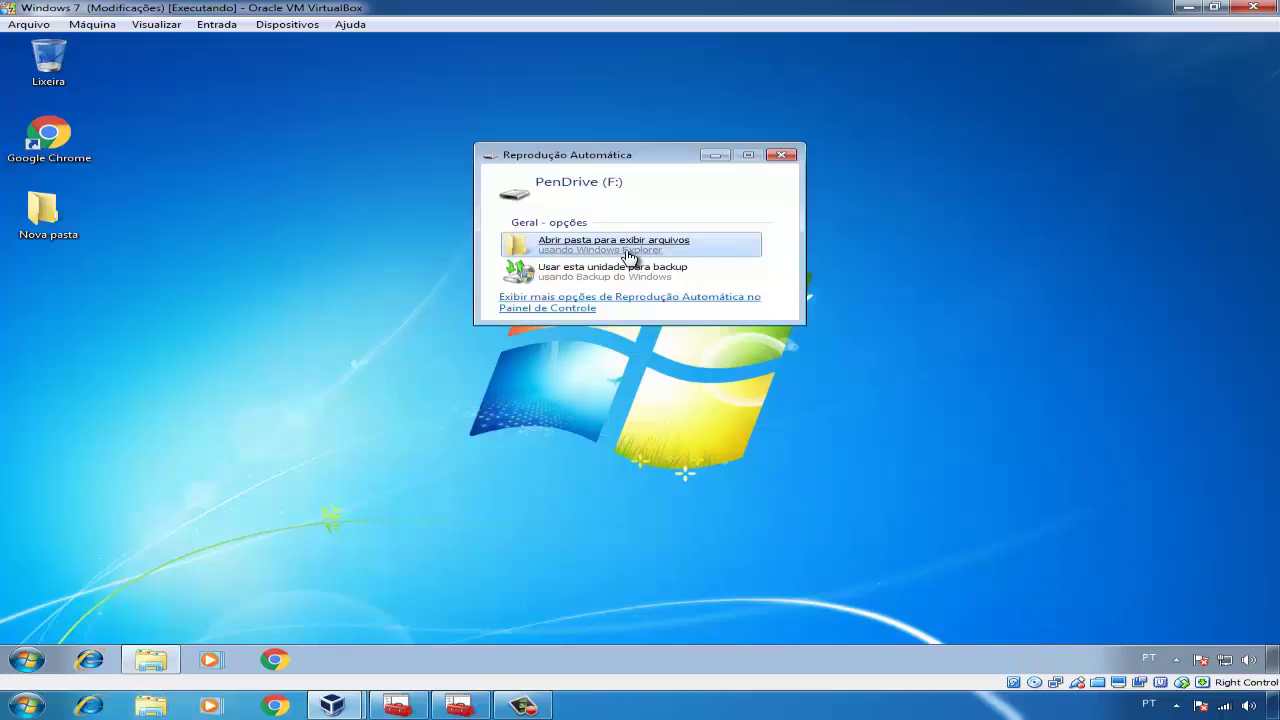
Try to open Arquivo01 from the Confidencial folder on PenDrive (F:), and close the Notepad and folder windows.
{"action": "left_click", "coordinate": [629, 255]}
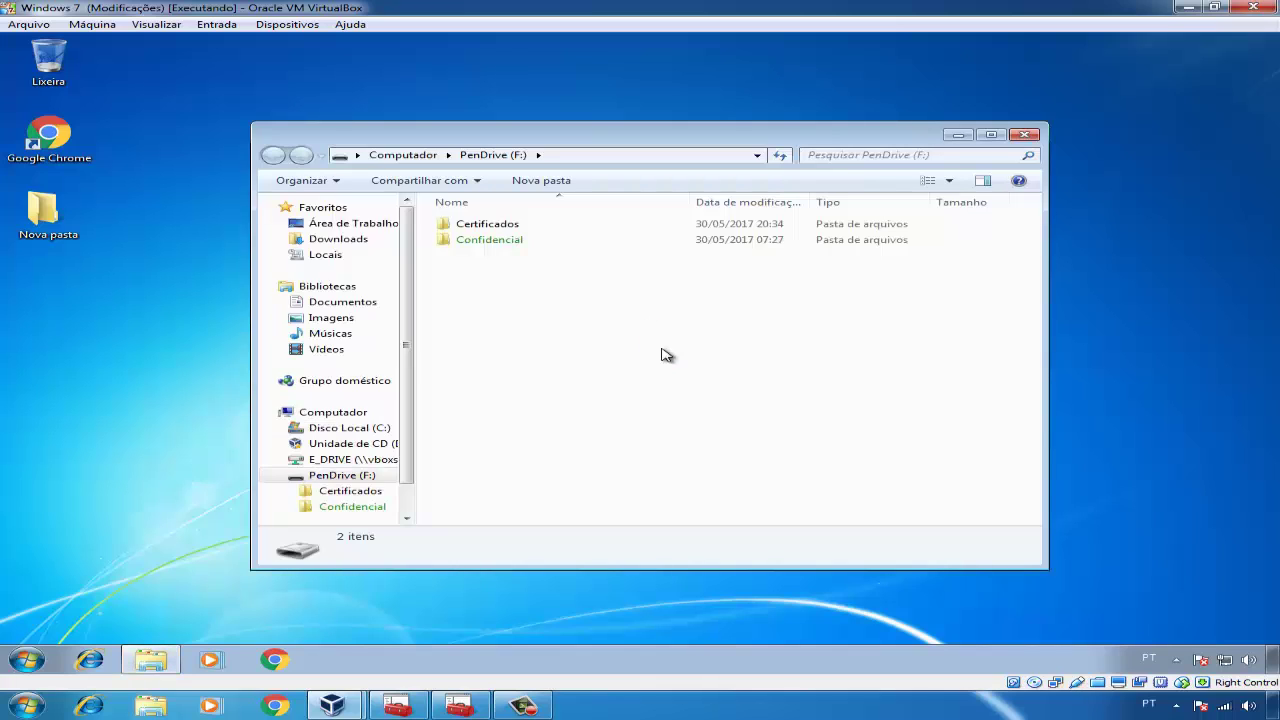
{"action": "double_click", "coordinate": [512, 241]}
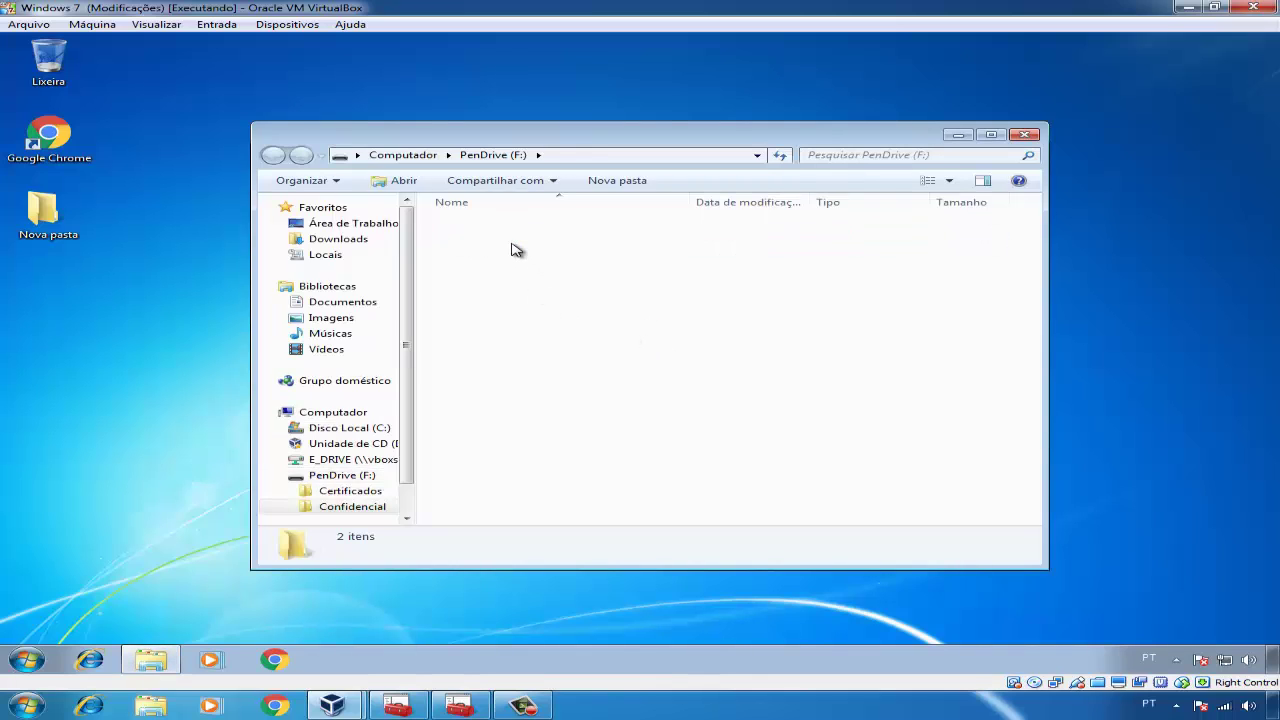
{"action": "double_click", "coordinate": [505, 226]}
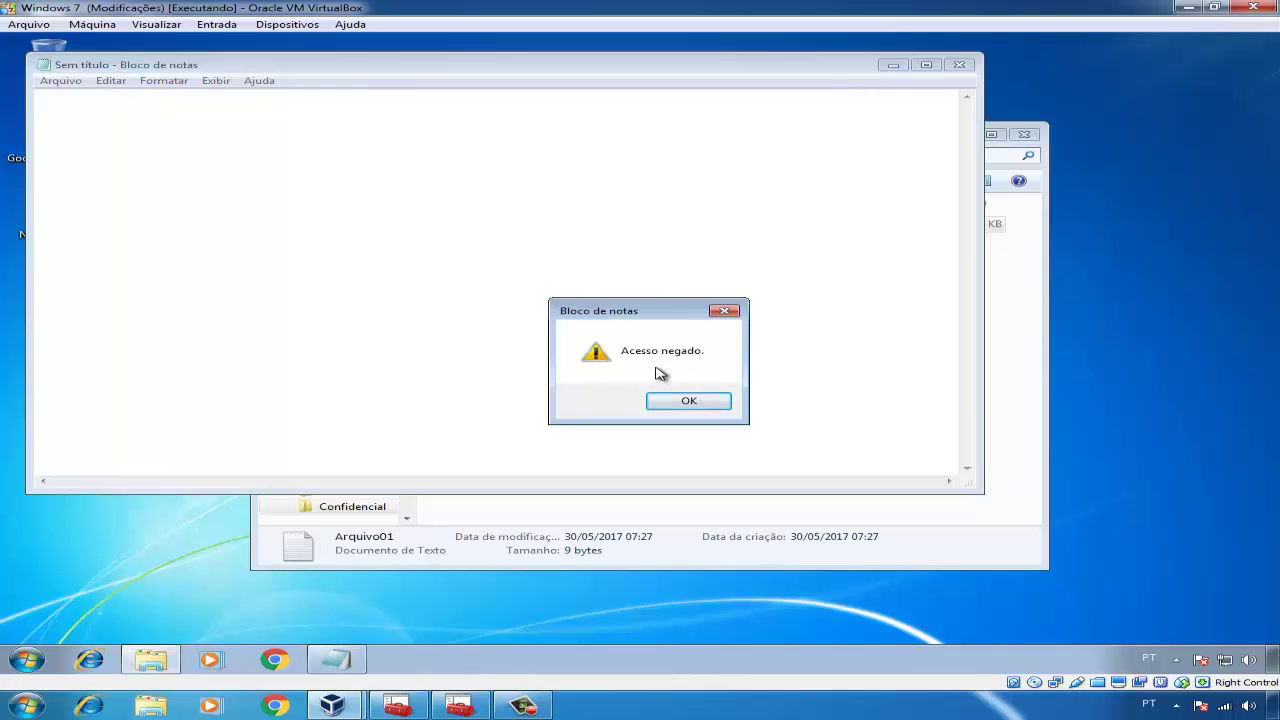
{"action": "left_click", "coordinate": [688, 400]}
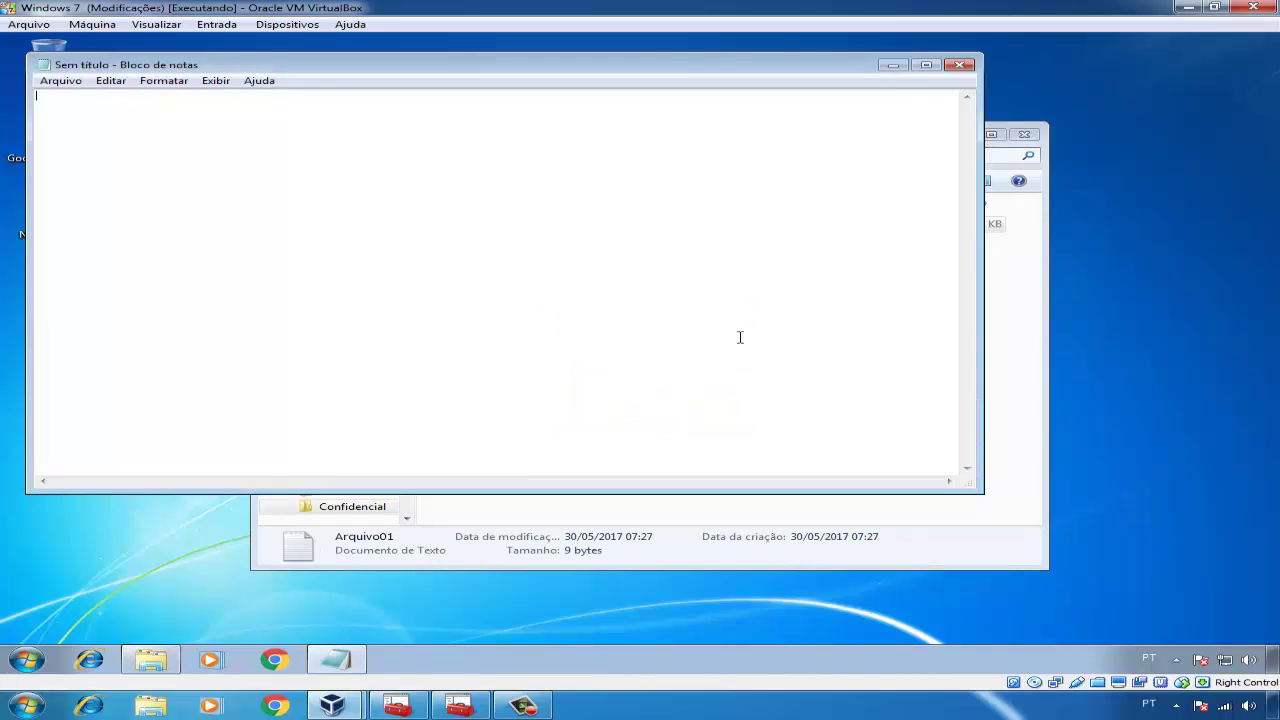
{"action": "left_click", "coordinate": [960, 65]}
{"action": "left_click", "coordinate": [1023, 134]}
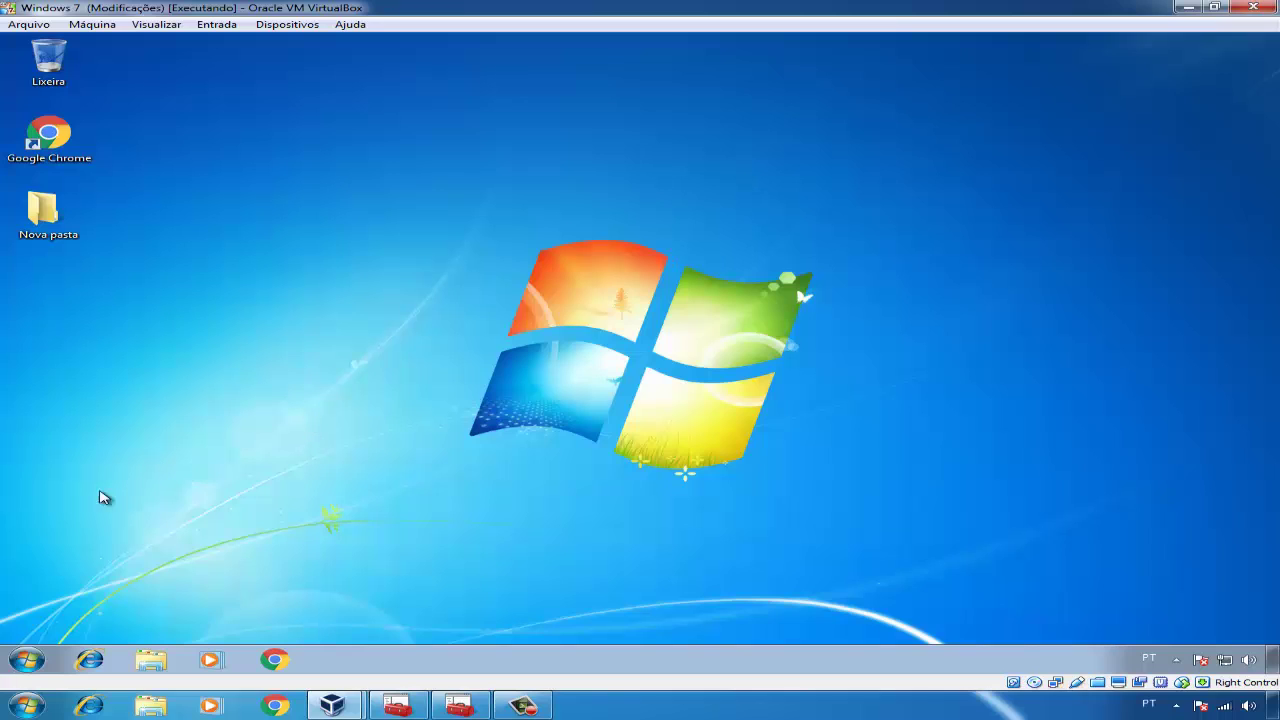
Run certmgr.msc and check the Pessoal, Outras Pessoas and Pessoas Confiáveis stores for certificates.
{"action": "left_click", "coordinate": [40, 660]}
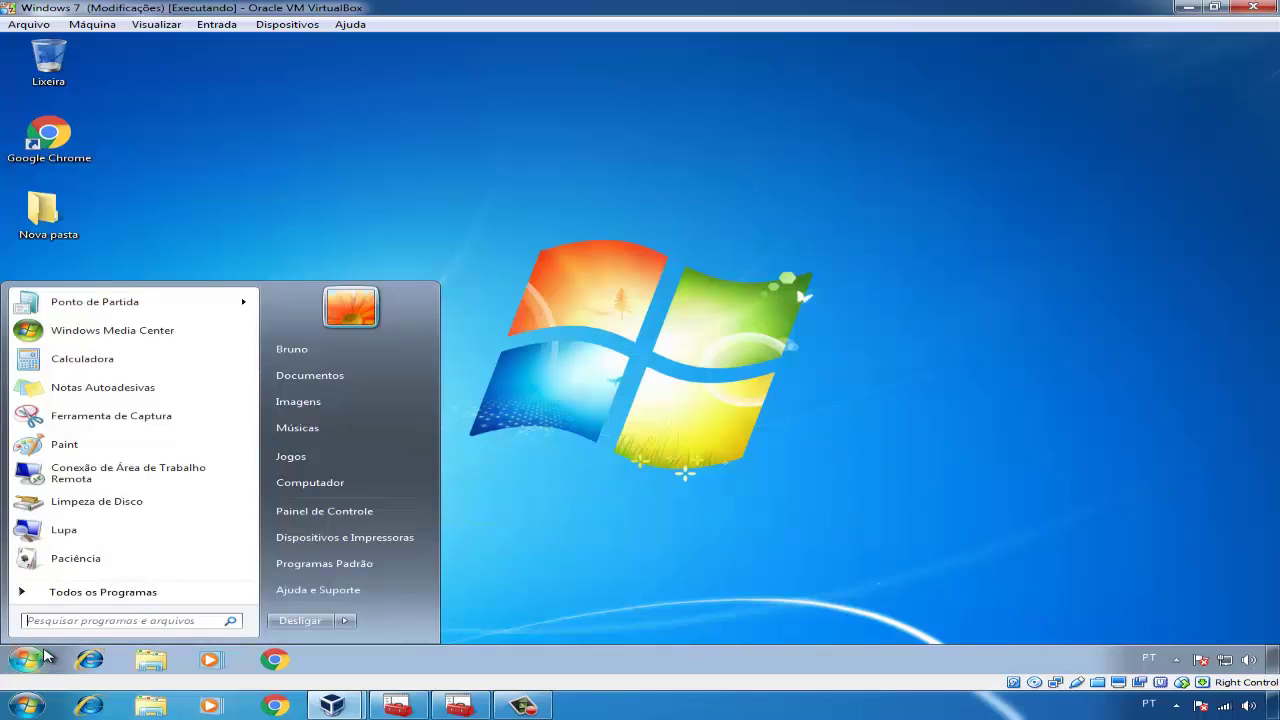
{"action": "type", "text": "cer"}
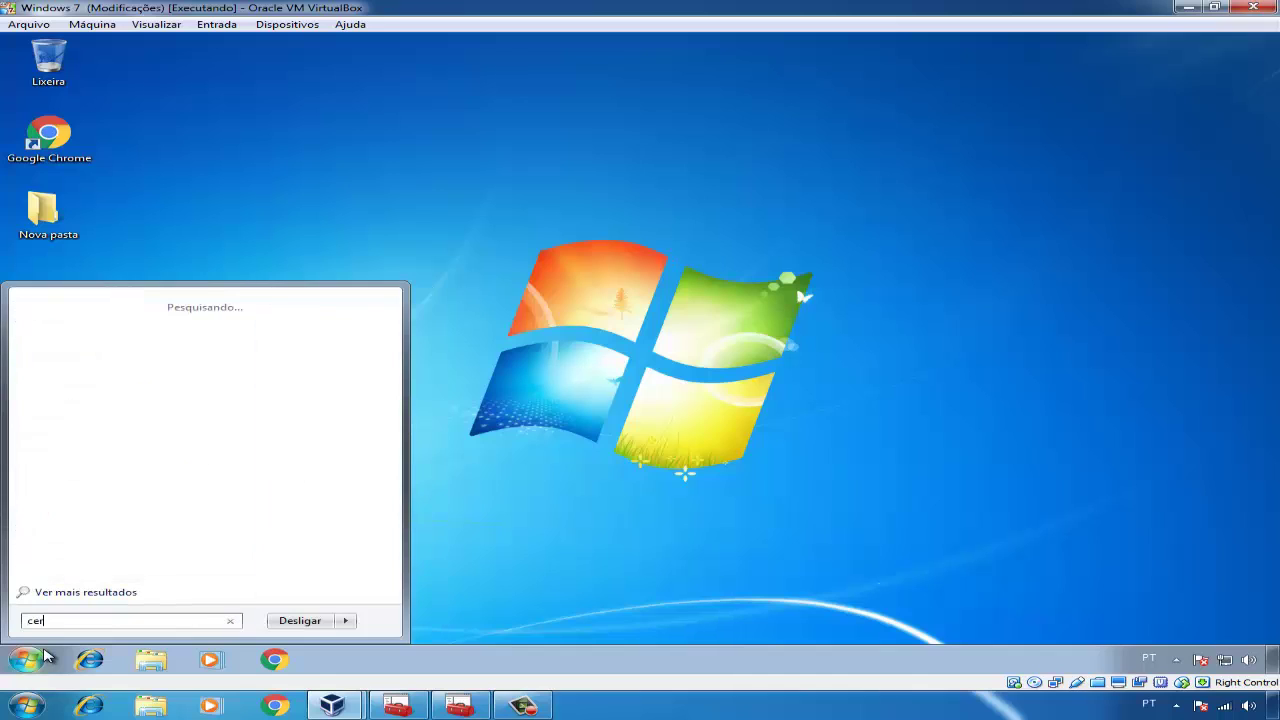
{"action": "type", "text": "tmgr.msc"}
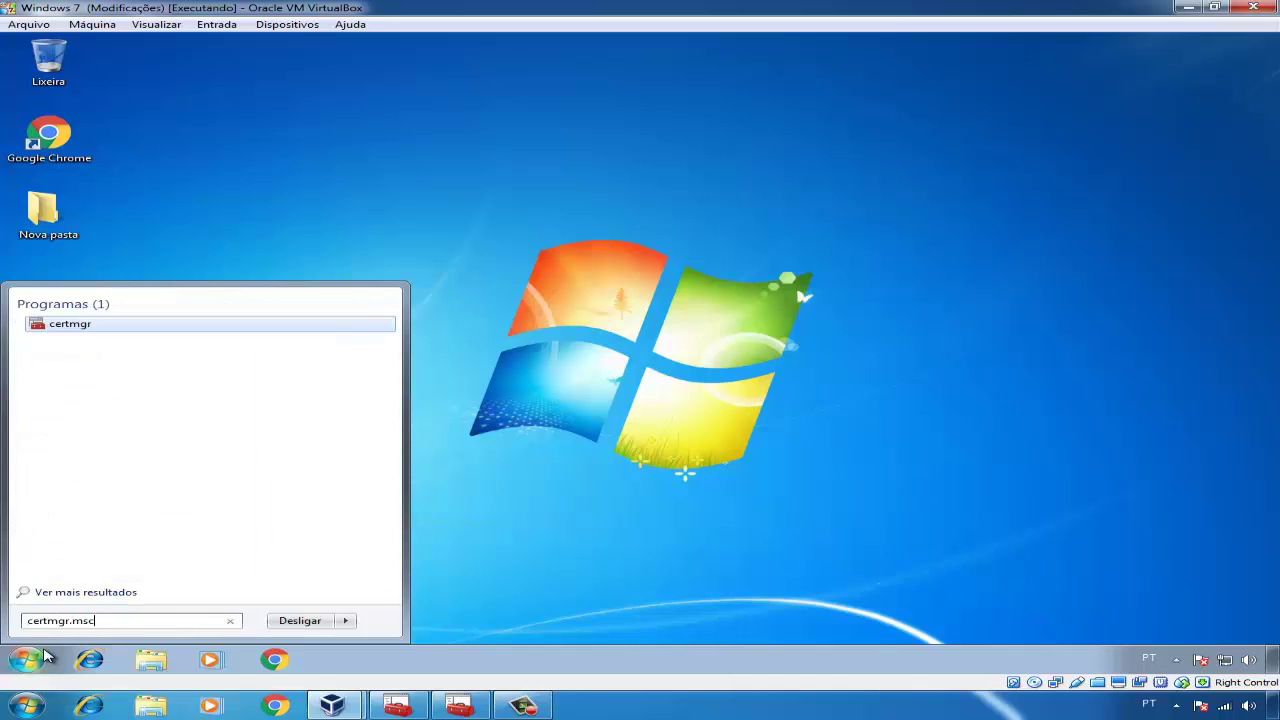
{"action": "key", "text": "Return"}
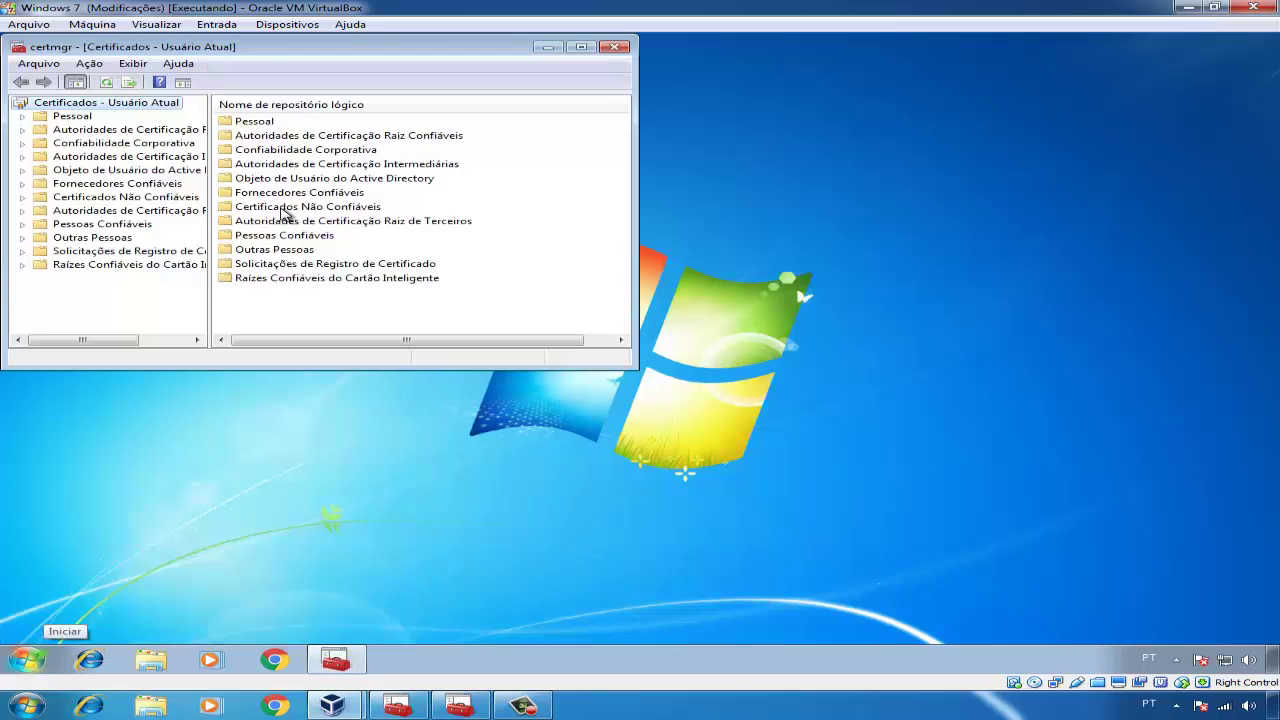
{"action": "left_click", "coordinate": [178, 138]}
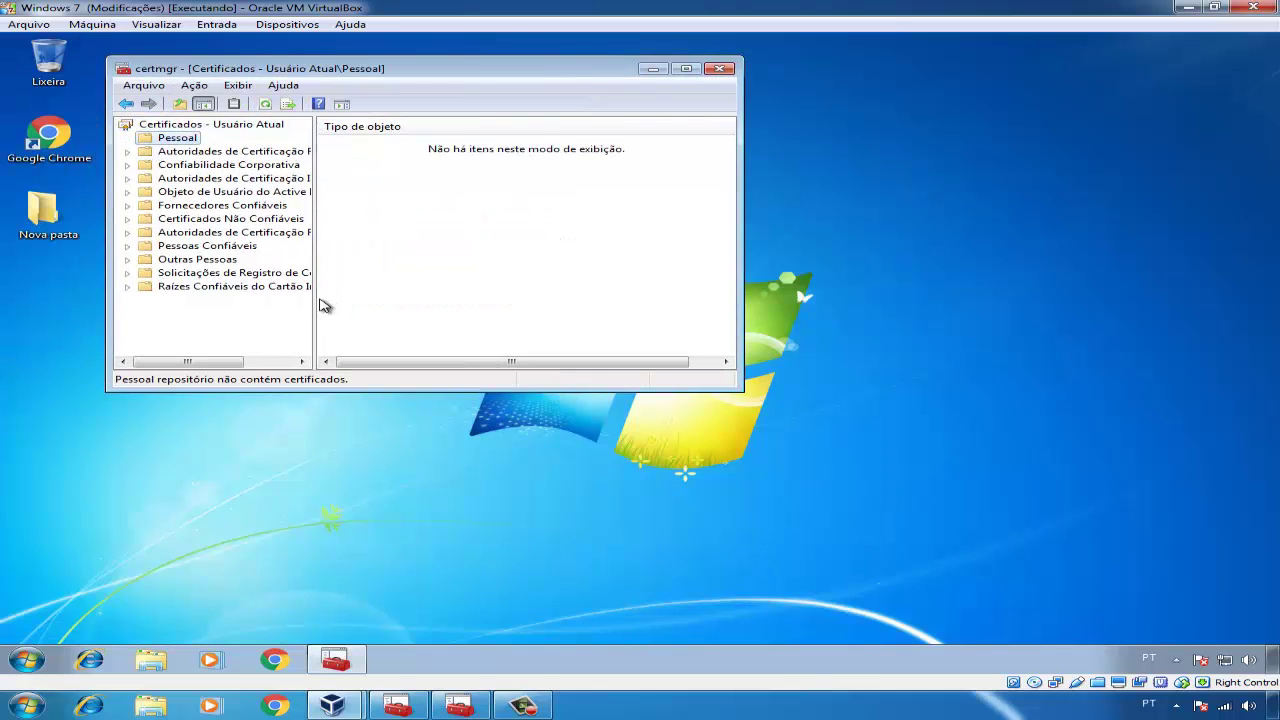
{"action": "left_click", "coordinate": [205, 260]}
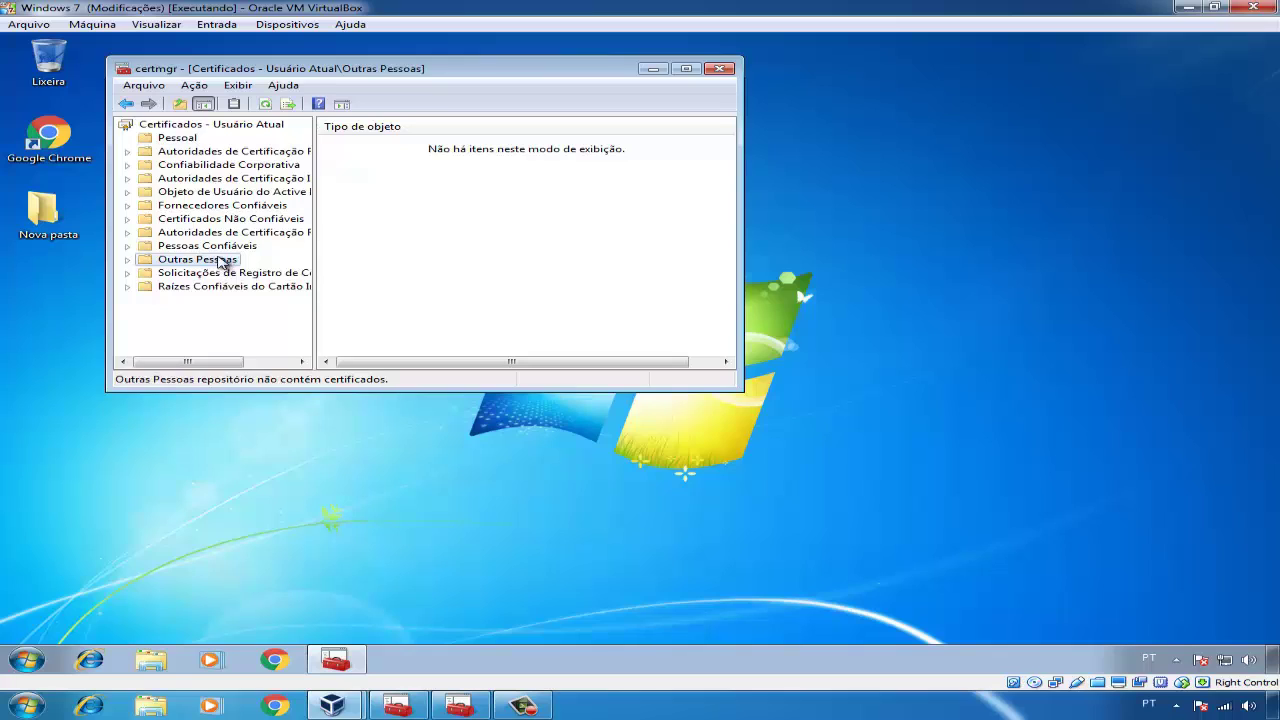
{"action": "left_click", "coordinate": [218, 247]}
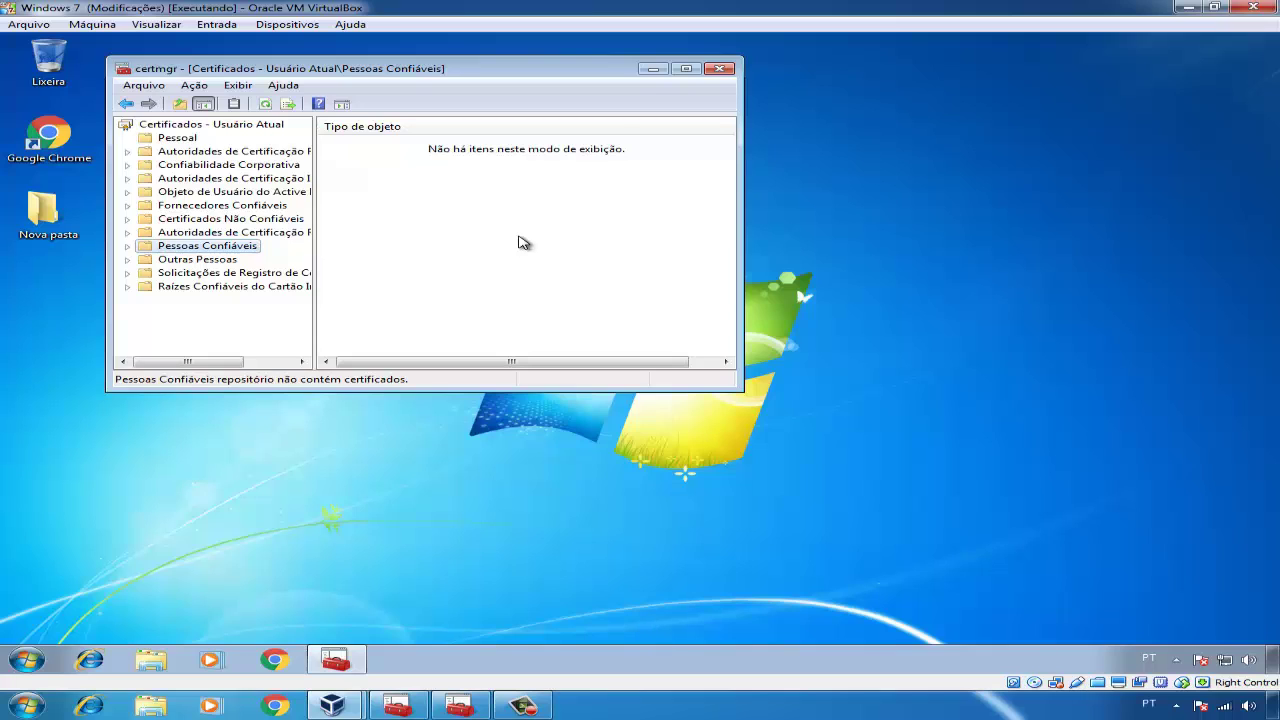
{"action": "left_click", "coordinate": [652, 68]}
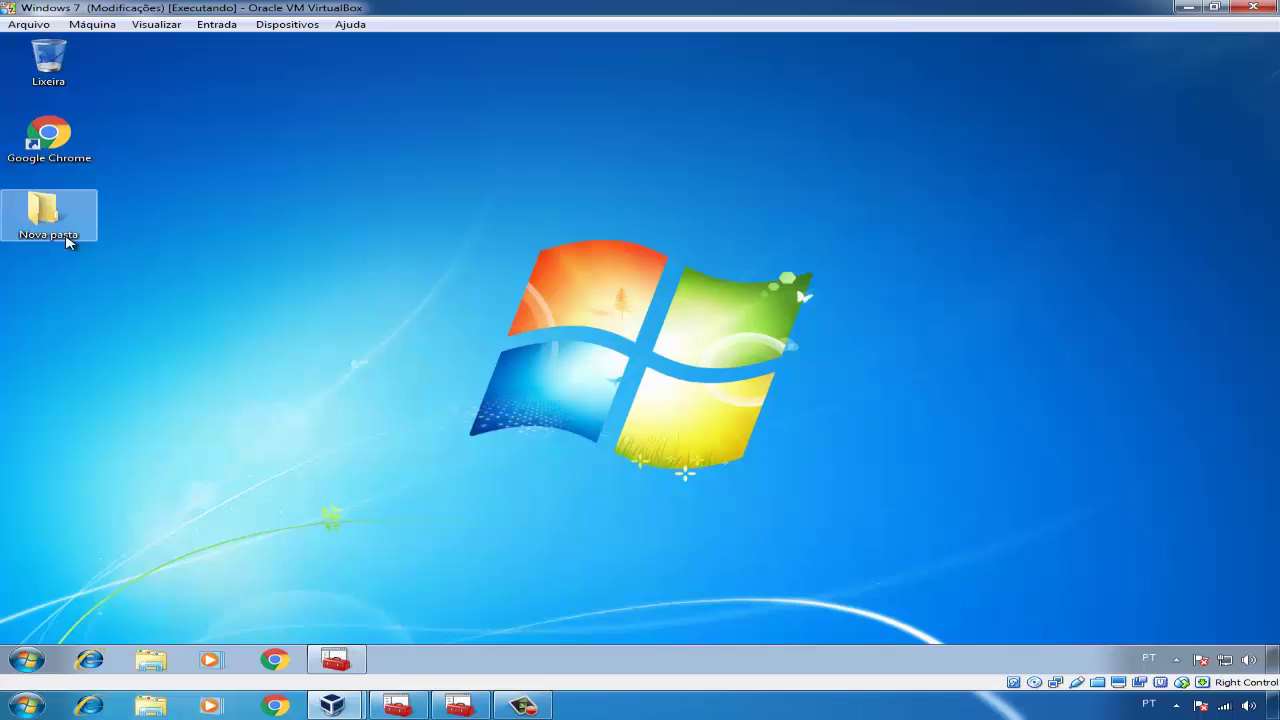
Encrypt the contents of the desktop folder Nova pasta through its advanced attributes and apply the change.
{"action": "right_click", "coordinate": [30, 240]}
{"action": "left_click", "coordinate": [172, 502]}
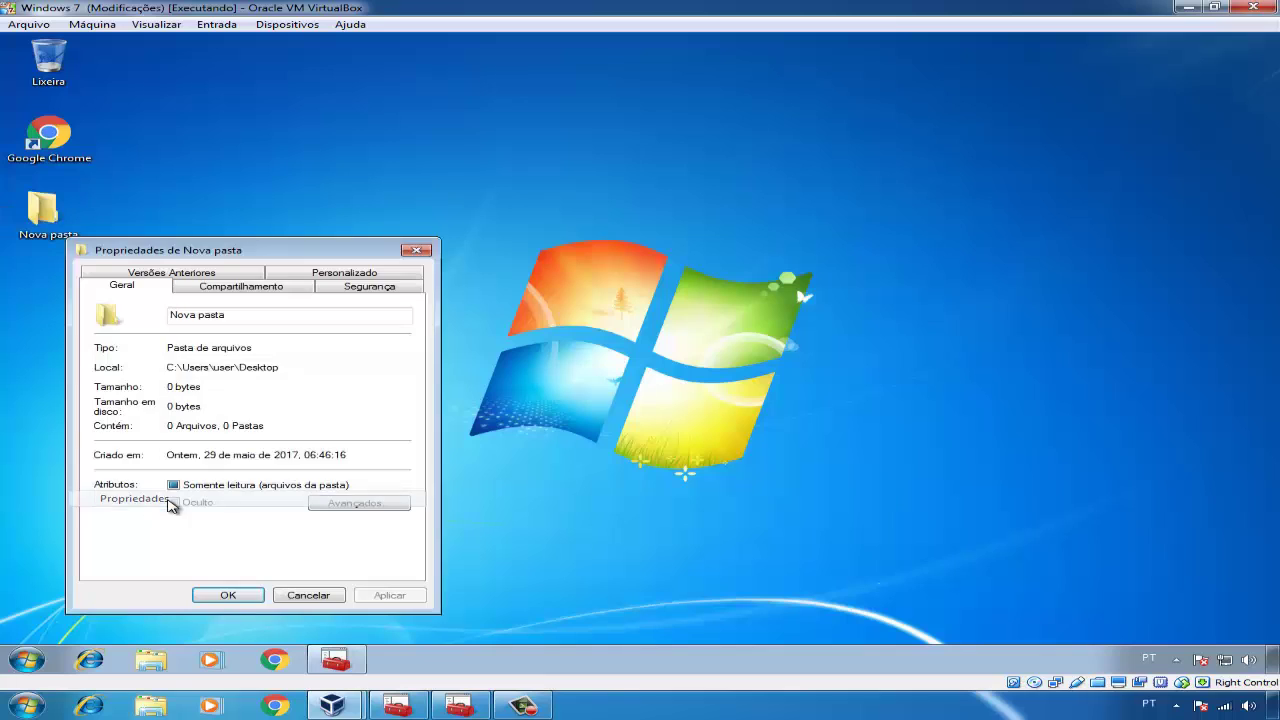
{"action": "left_click", "coordinate": [314, 506]}
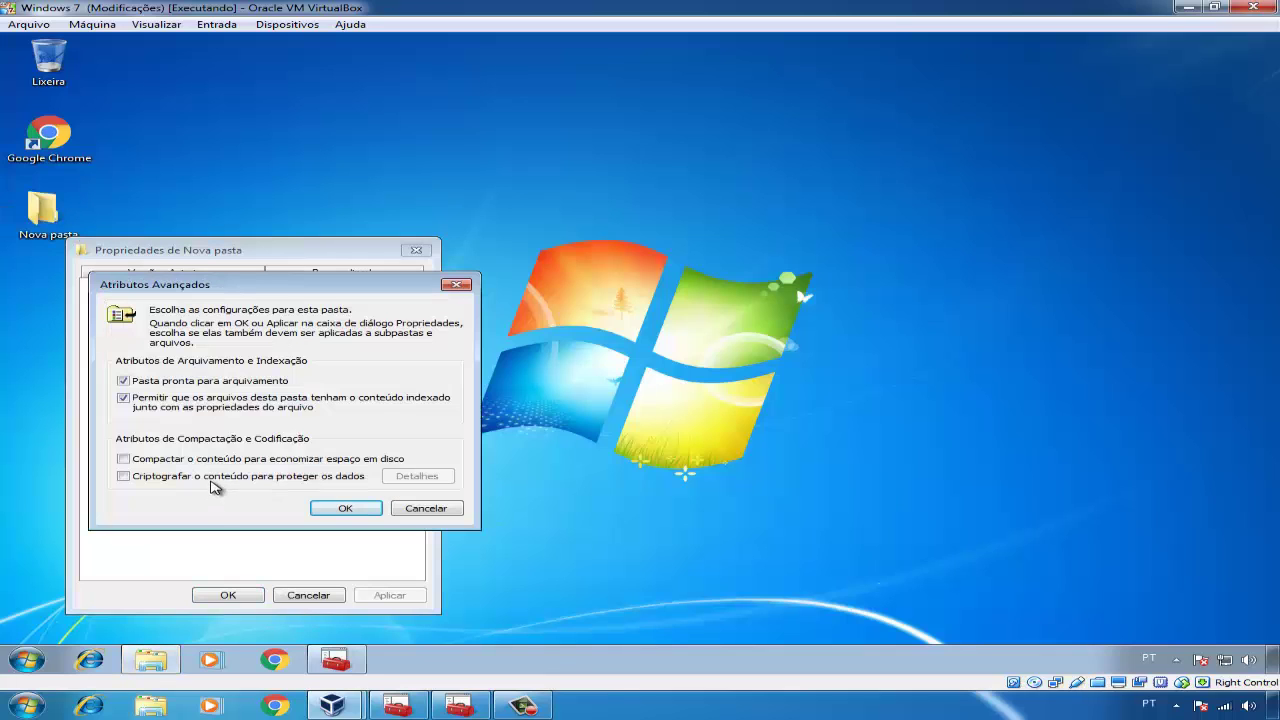
{"action": "left_click", "coordinate": [212, 480]}
{"action": "left_click", "coordinate": [338, 514]}
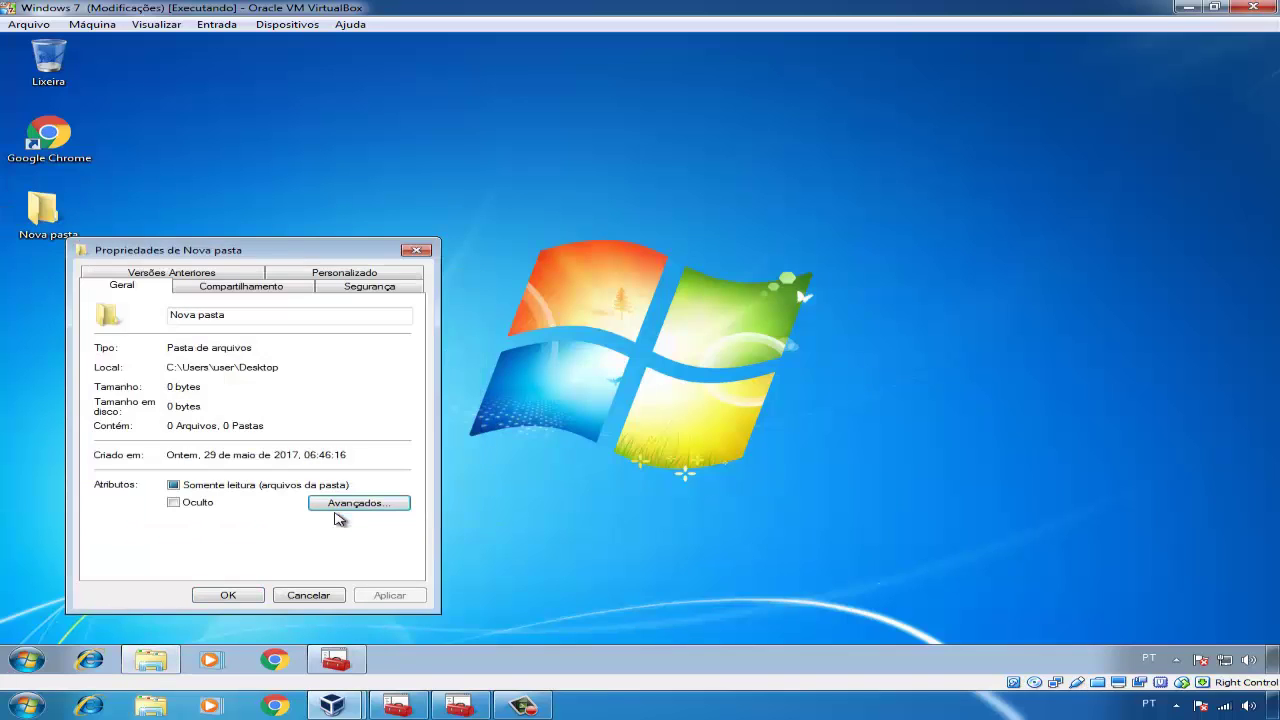
{"action": "left_click", "coordinate": [396, 597]}
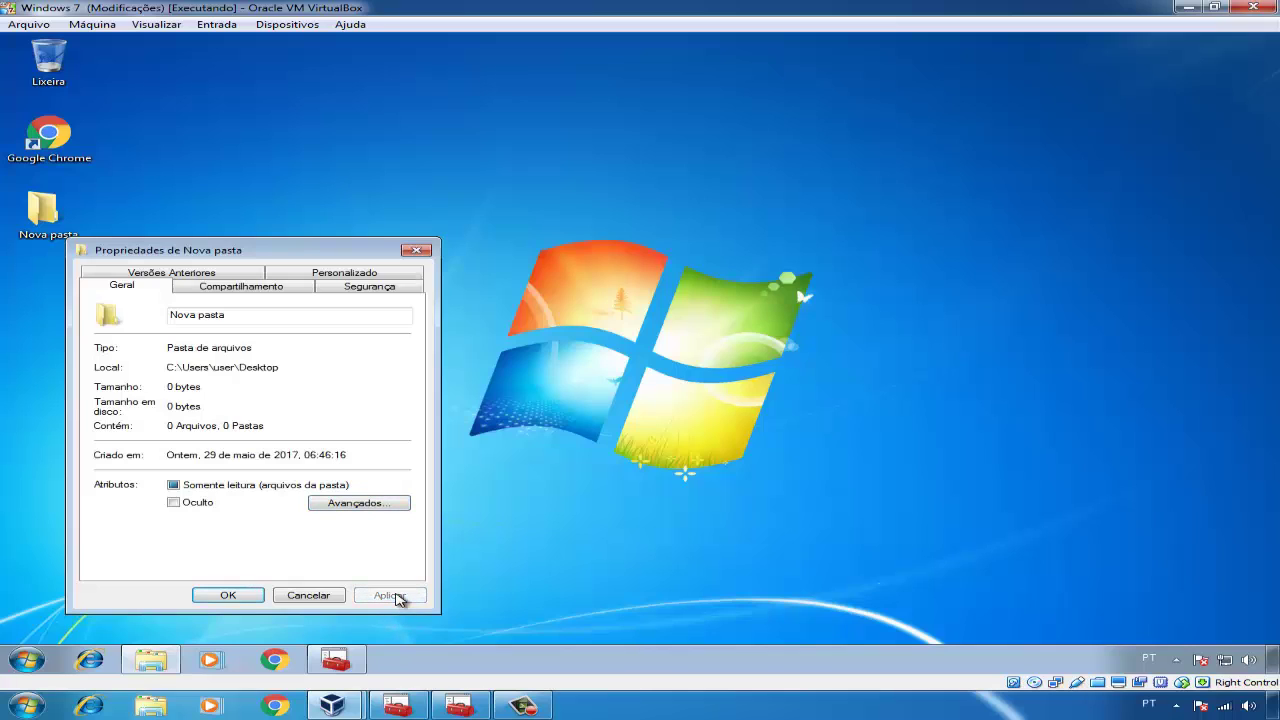
{"action": "left_click", "coordinate": [228, 597]}
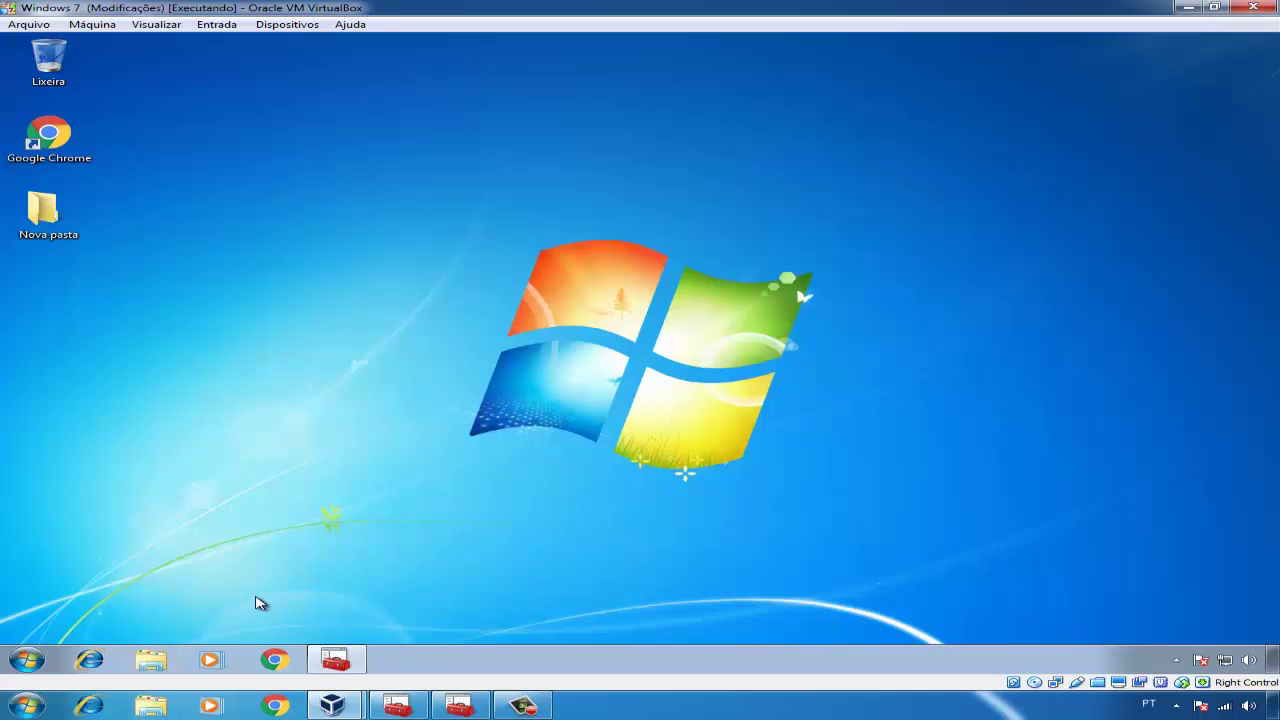
Set up an export of the certificate in the Pessoal store without its private key, in DER-encoded binary X.509 (.cer) format.
{"action": "left_click", "coordinate": [335, 660]}
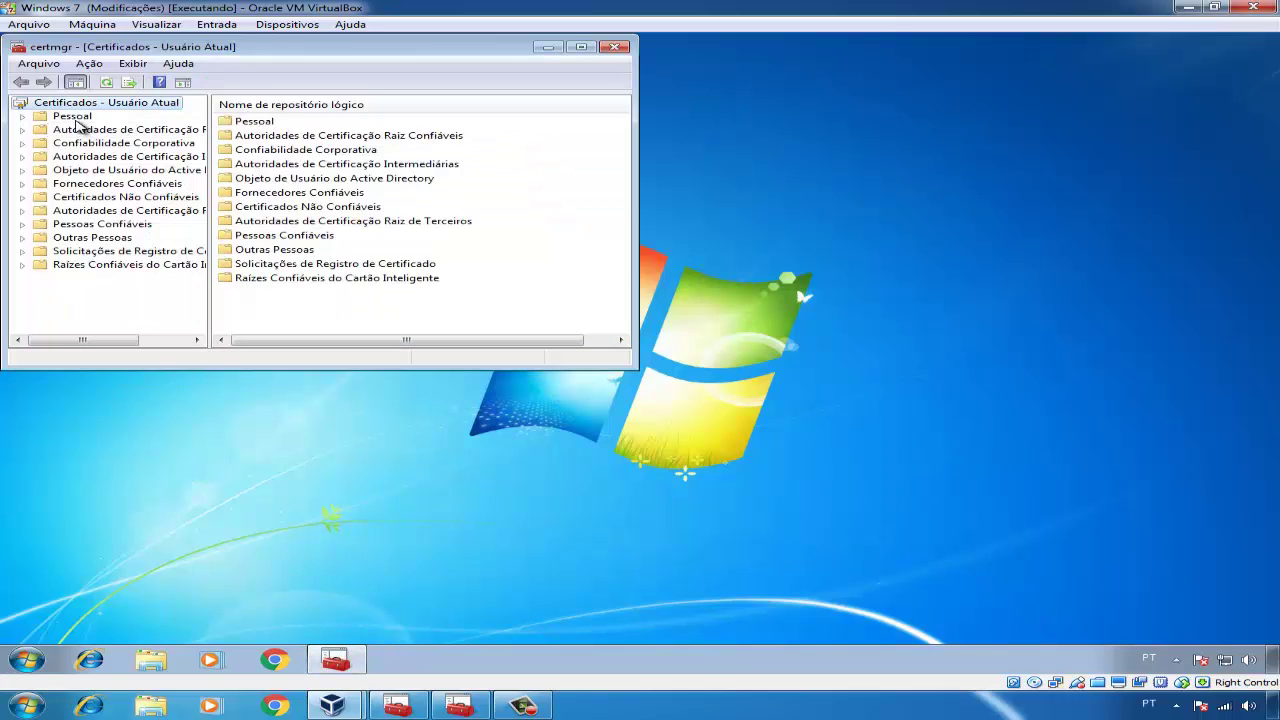
{"action": "left_click", "coordinate": [74, 117]}
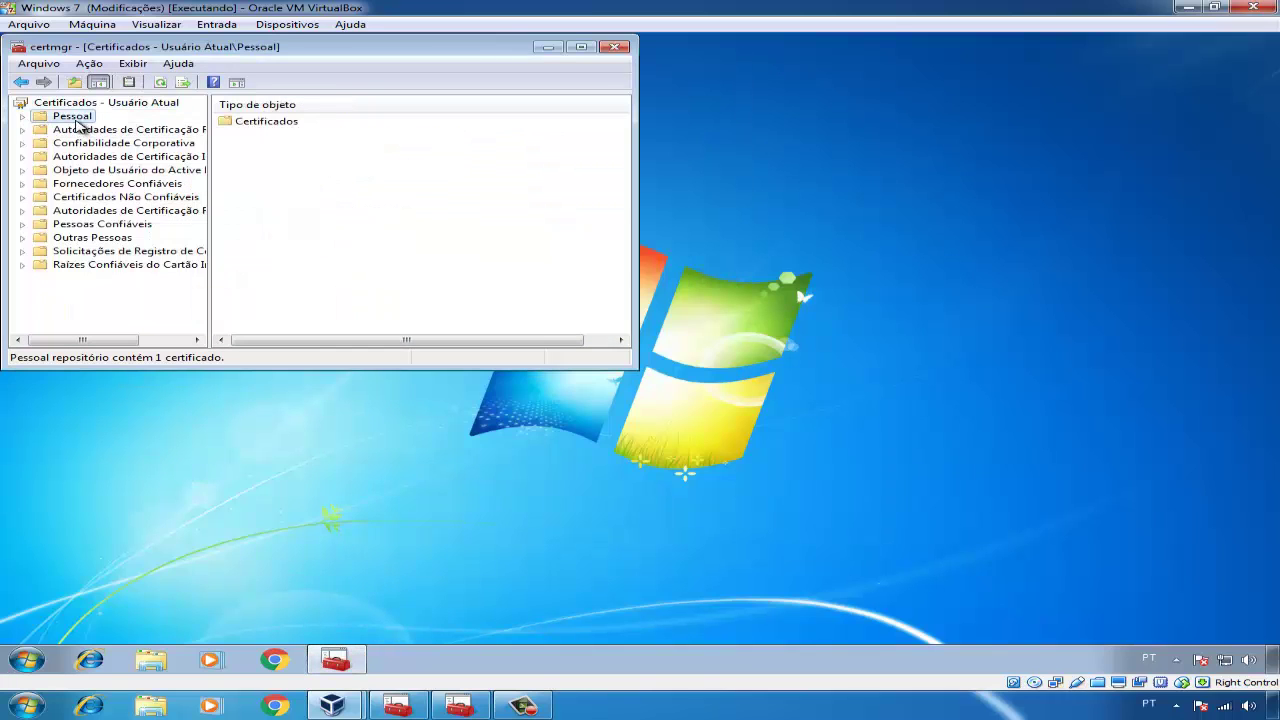
{"action": "double_click", "coordinate": [252, 121]}
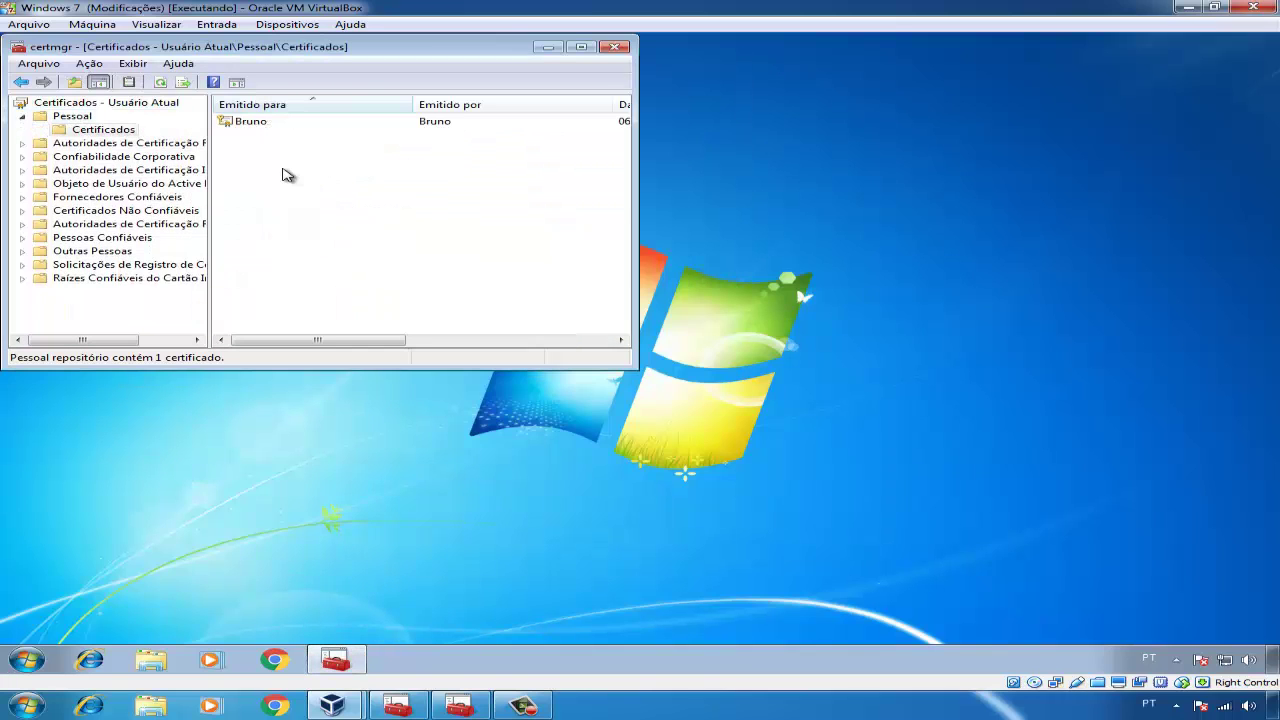
{"action": "right_click", "coordinate": [259, 125]}
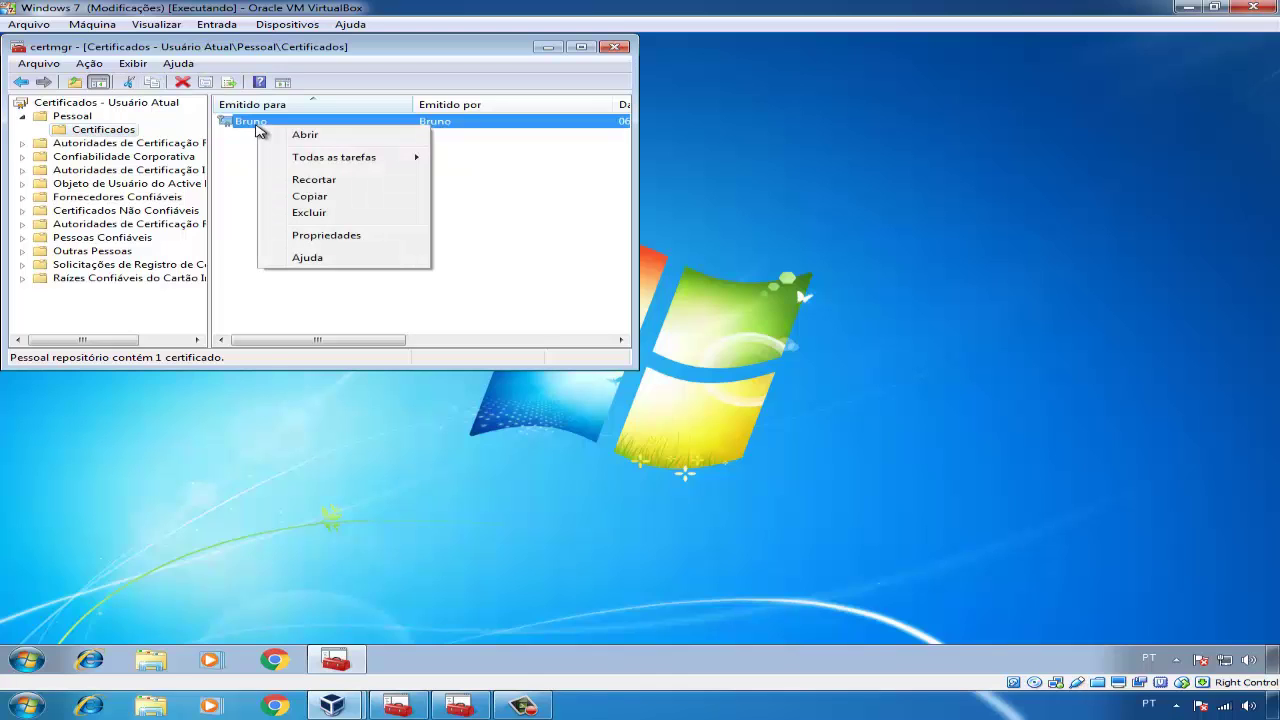
{"action": "mouse_move", "coordinate": [298, 162]}
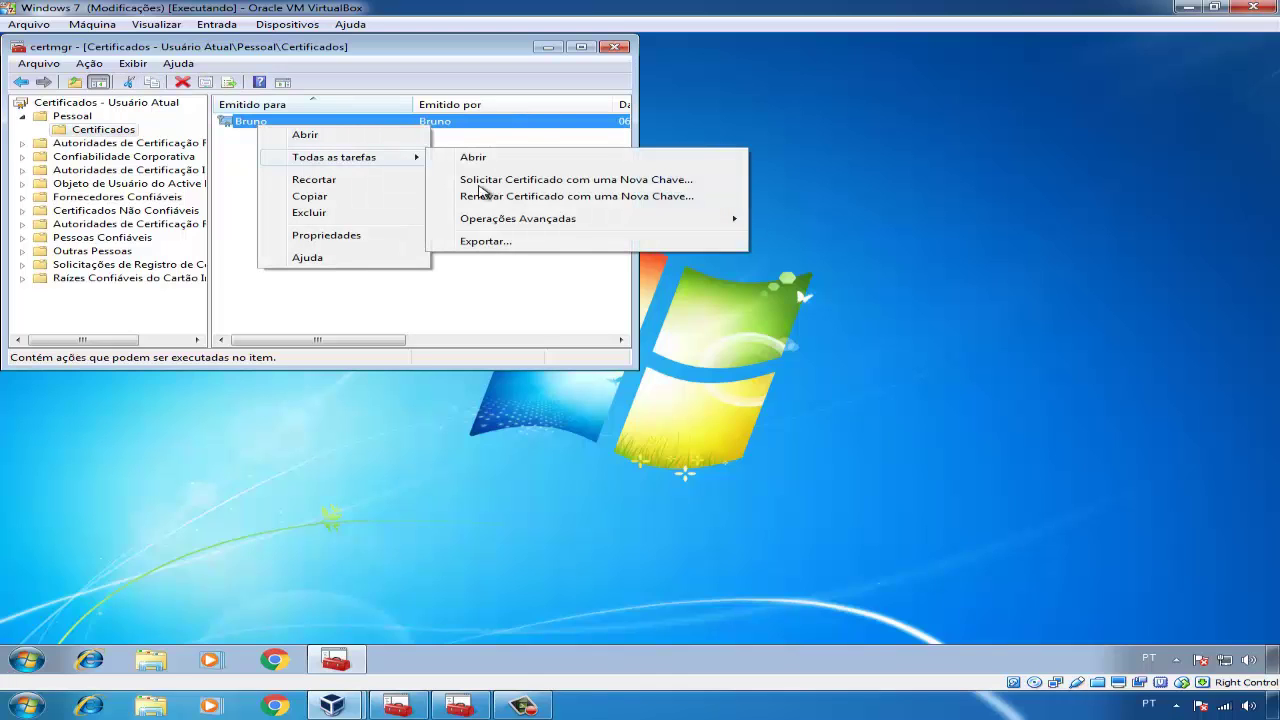
{"action": "left_click", "coordinate": [486, 242]}
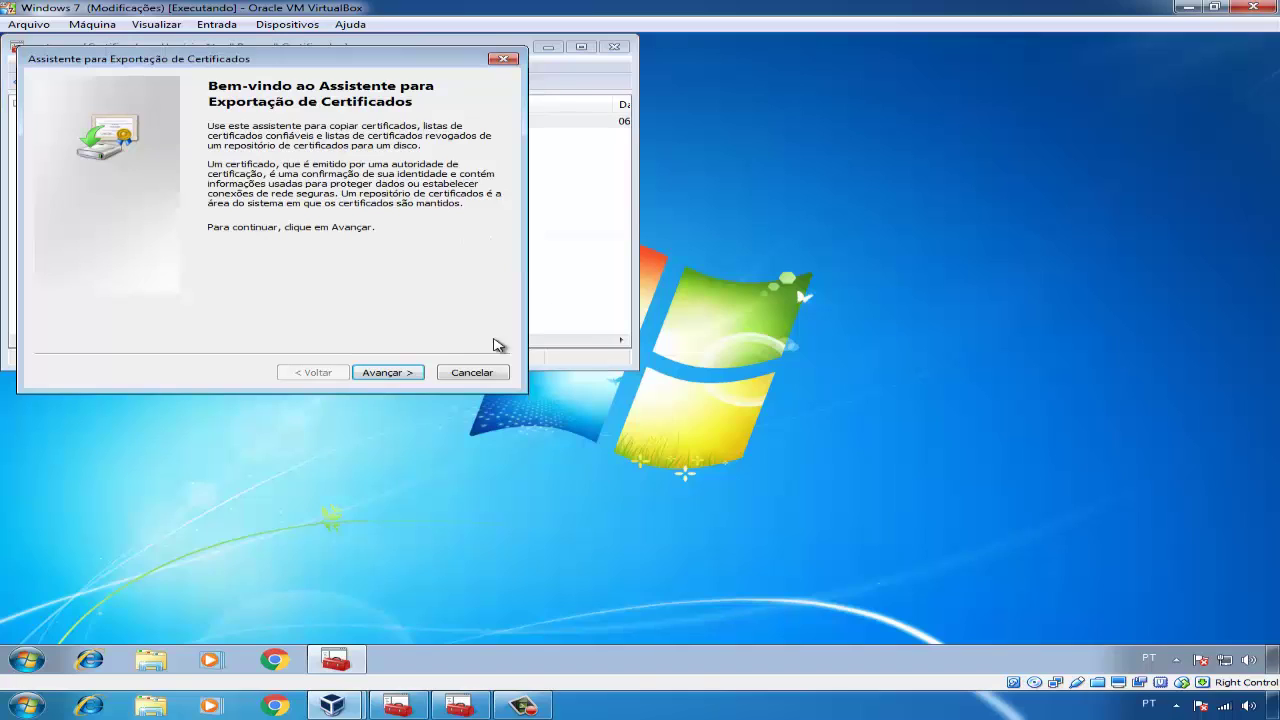
{"action": "left_click", "coordinate": [416, 376]}
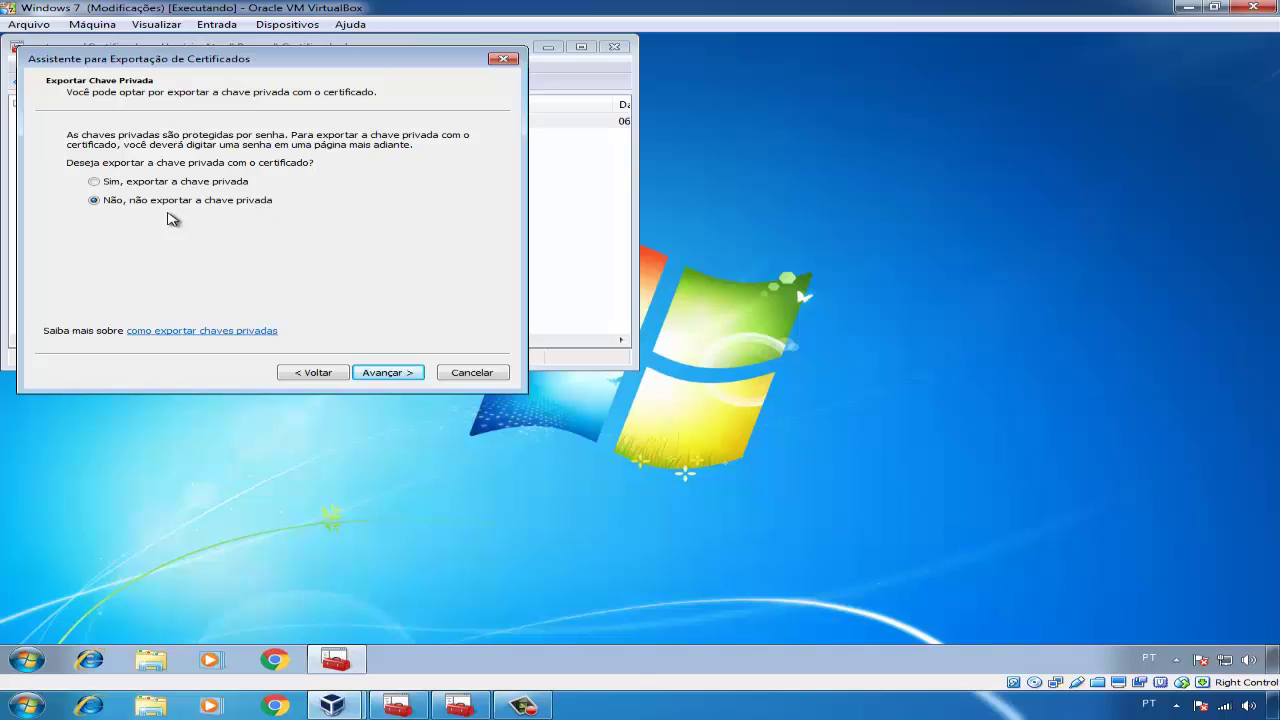
{"action": "left_click", "coordinate": [399, 376]}
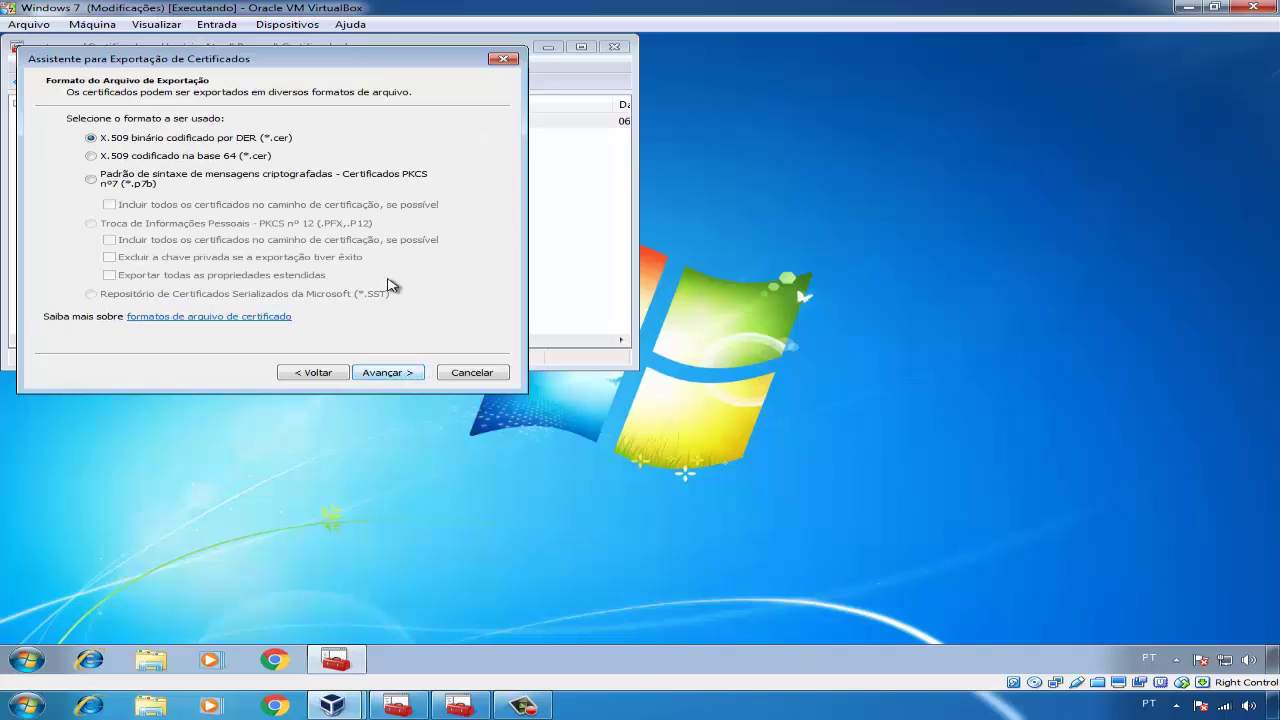
{"action": "left_click", "coordinate": [393, 378]}
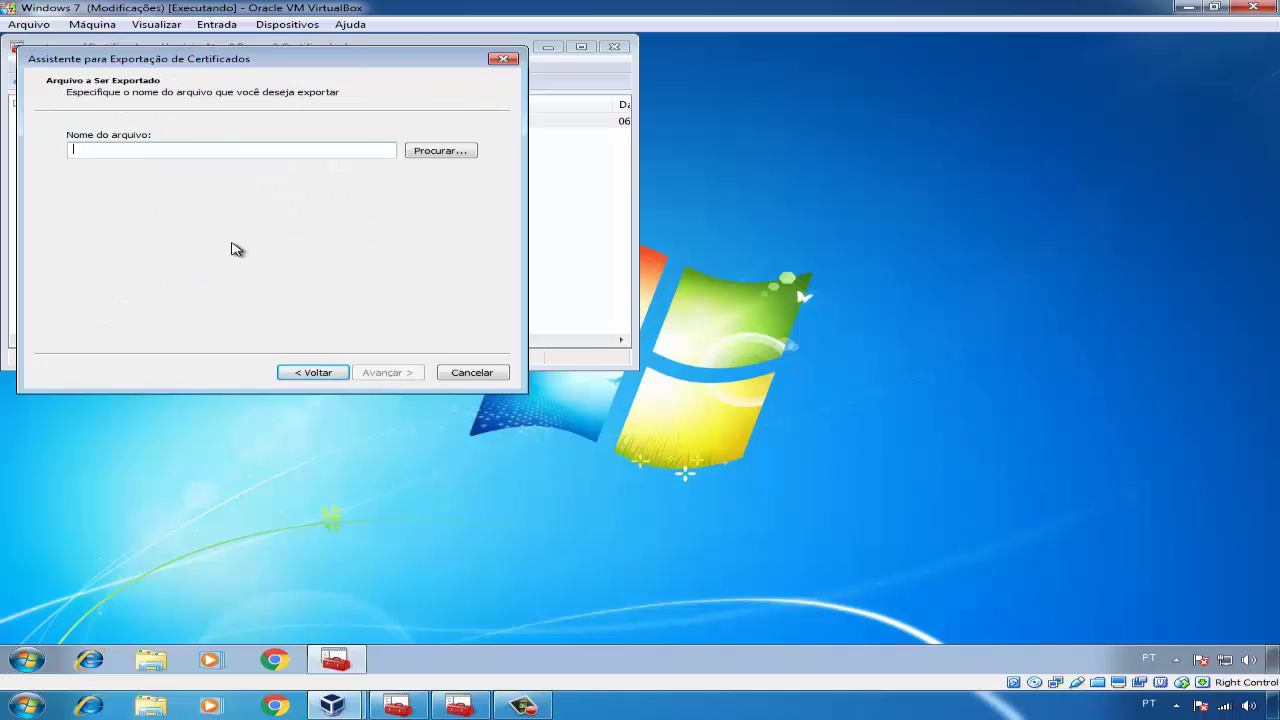
Save the exported certificate as Win7 in the Certificados folder on PenDrive (F:) and complete the export.
{"action": "left_click", "coordinate": [441, 152]}
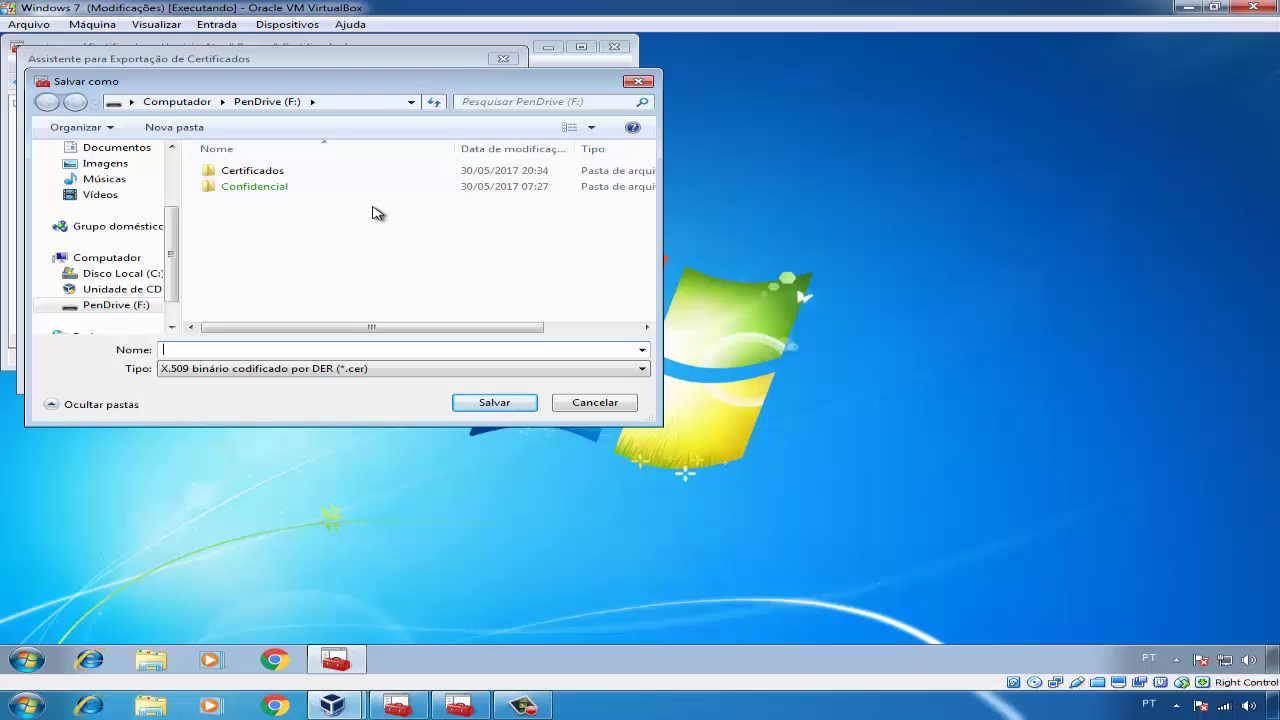
{"action": "double_click", "coordinate": [285, 172]}
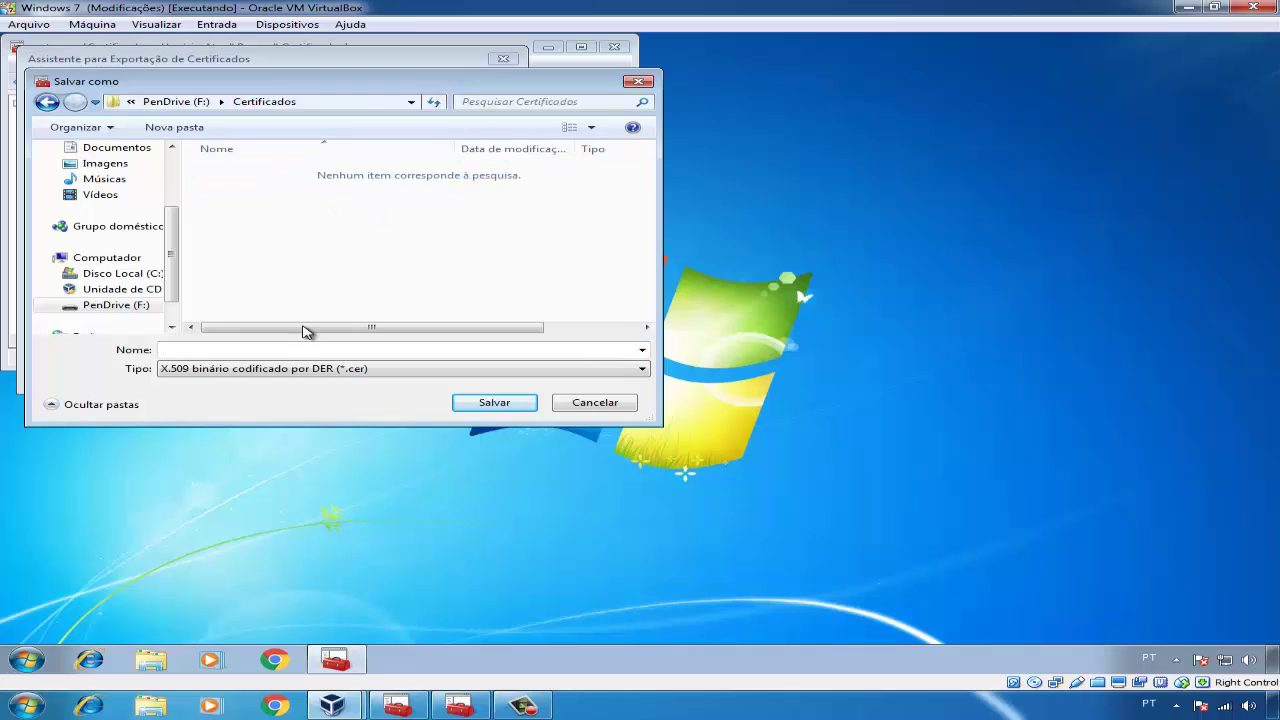
{"action": "type", "text": "Win7"}
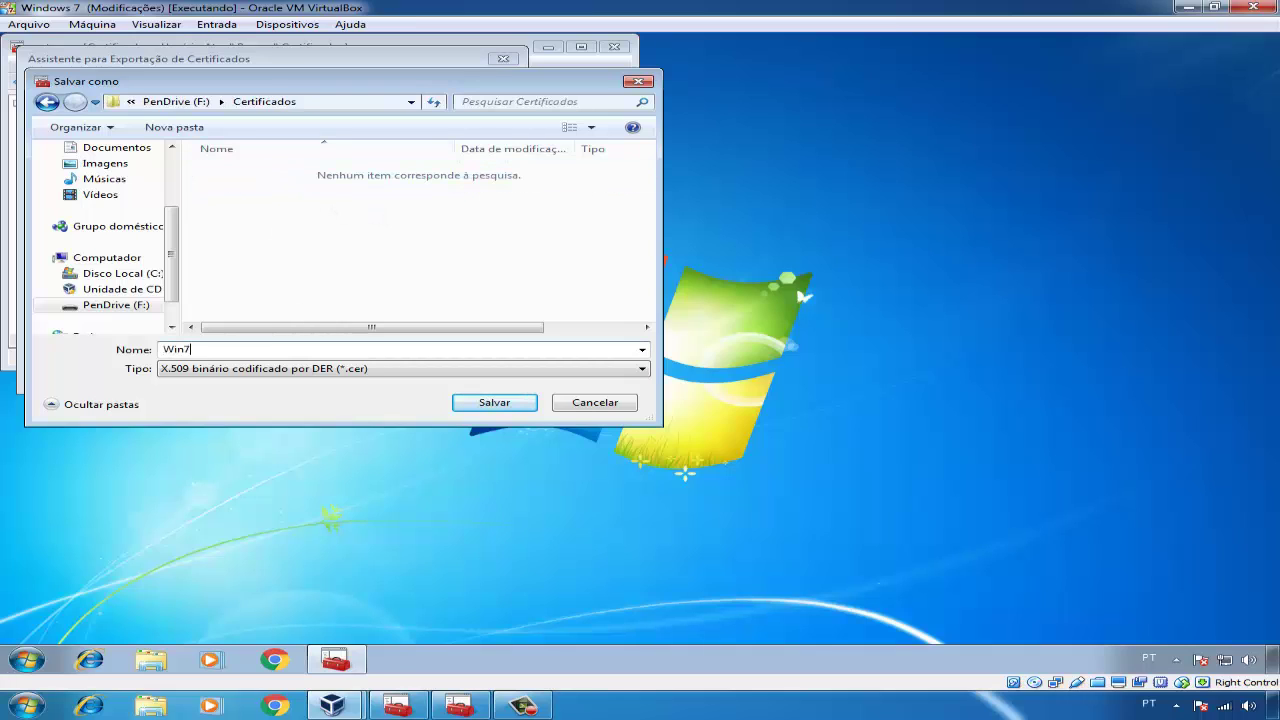
{"action": "left_click", "coordinate": [477, 405]}
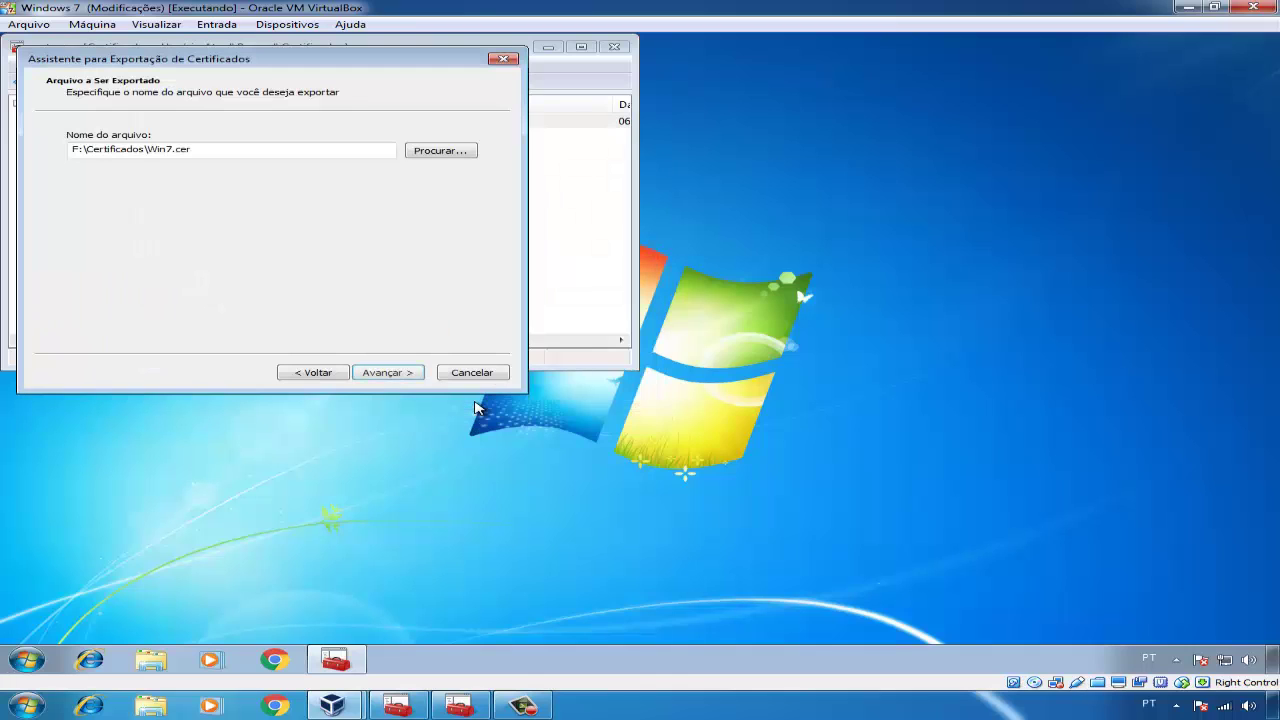
{"action": "left_click", "coordinate": [405, 380]}
{"action": "left_click", "coordinate": [405, 378]}
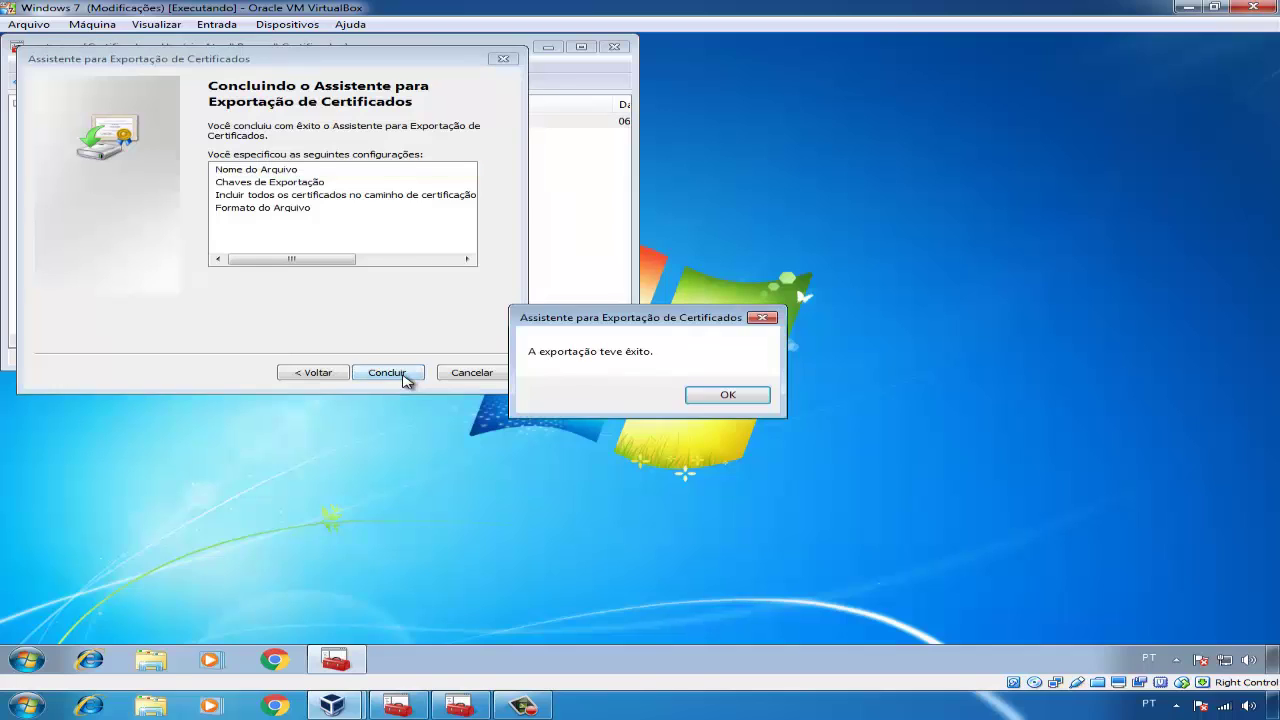
{"action": "left_click", "coordinate": [722, 395]}
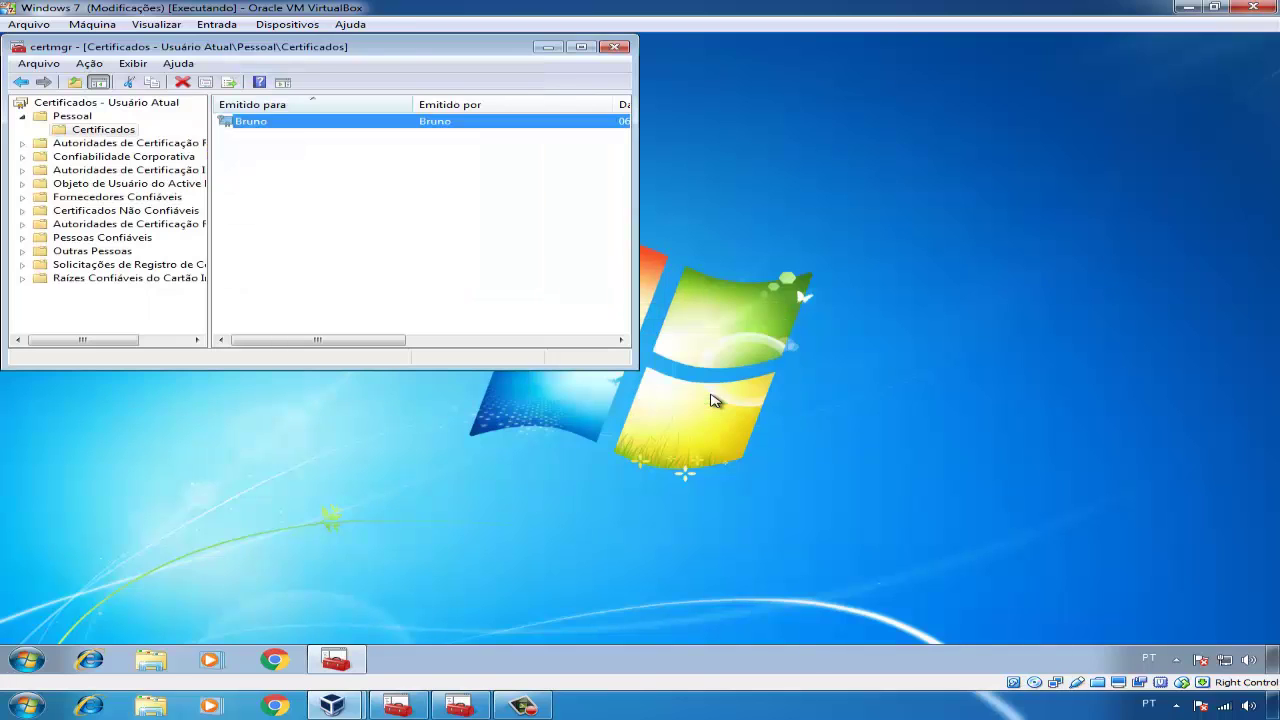
{"action": "left_click", "coordinate": [550, 47]}
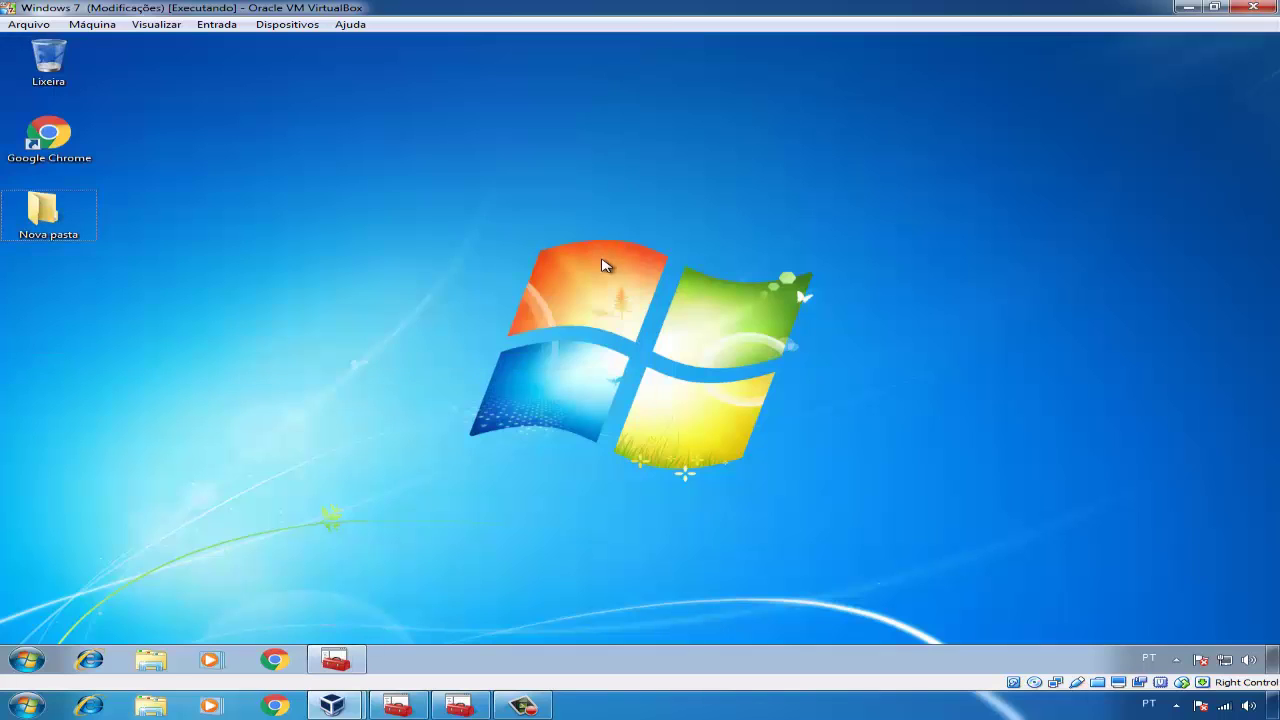
Check the exported Win7 certificate in the Certificados folder on PenDrive (F:), closing the folder window when done.
{"action": "key", "text": "super+e"}
{"action": "double_click", "coordinate": [796, 320]}
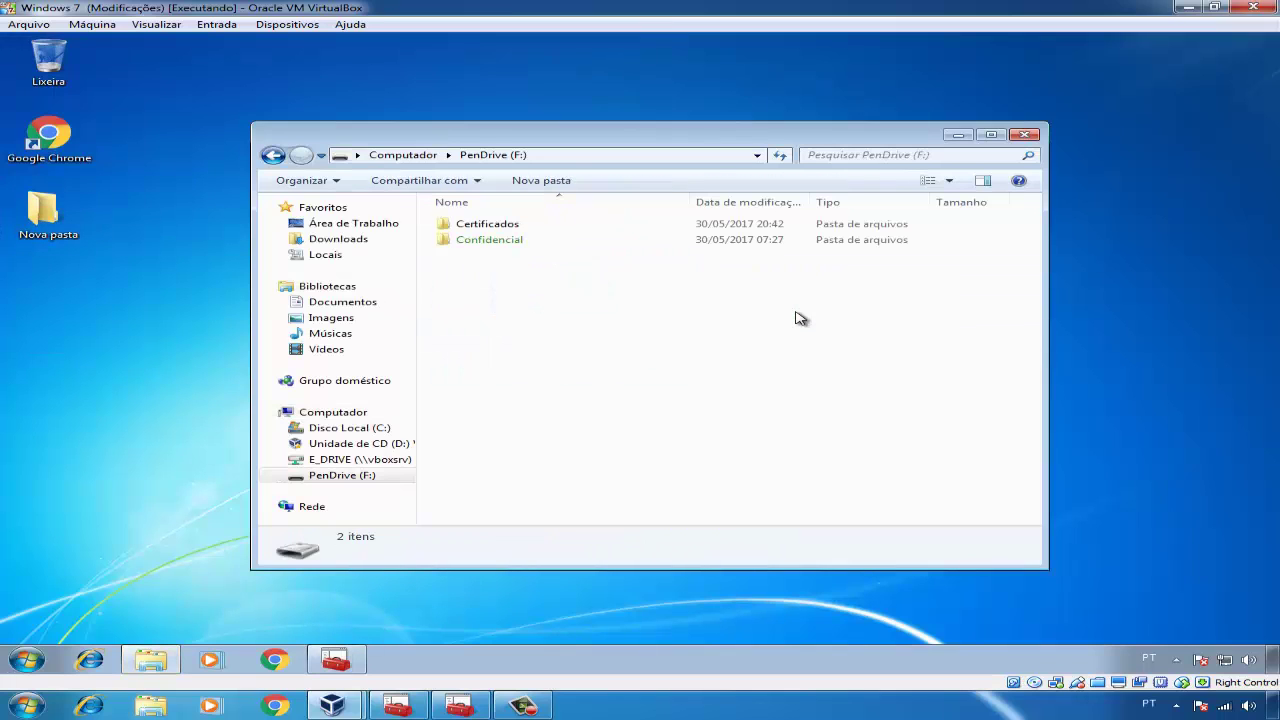
{"action": "double_click", "coordinate": [556, 226]}
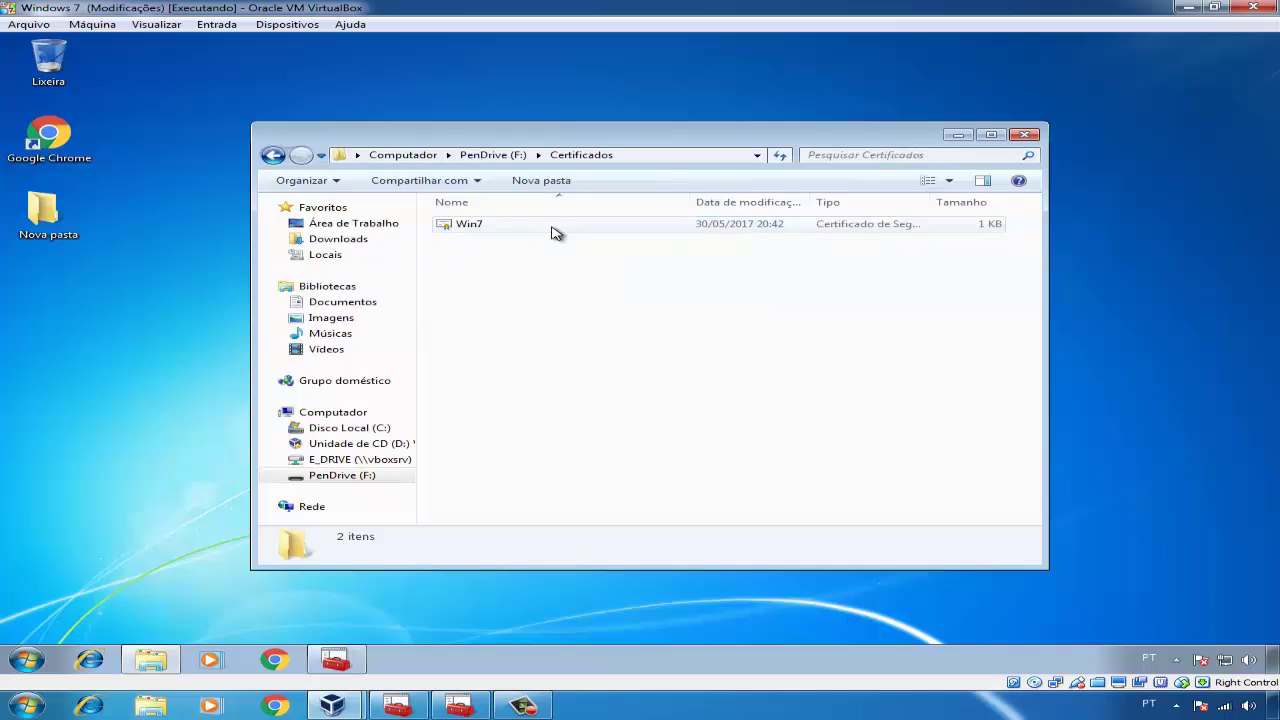
{"action": "left_click", "coordinate": [550, 230]}
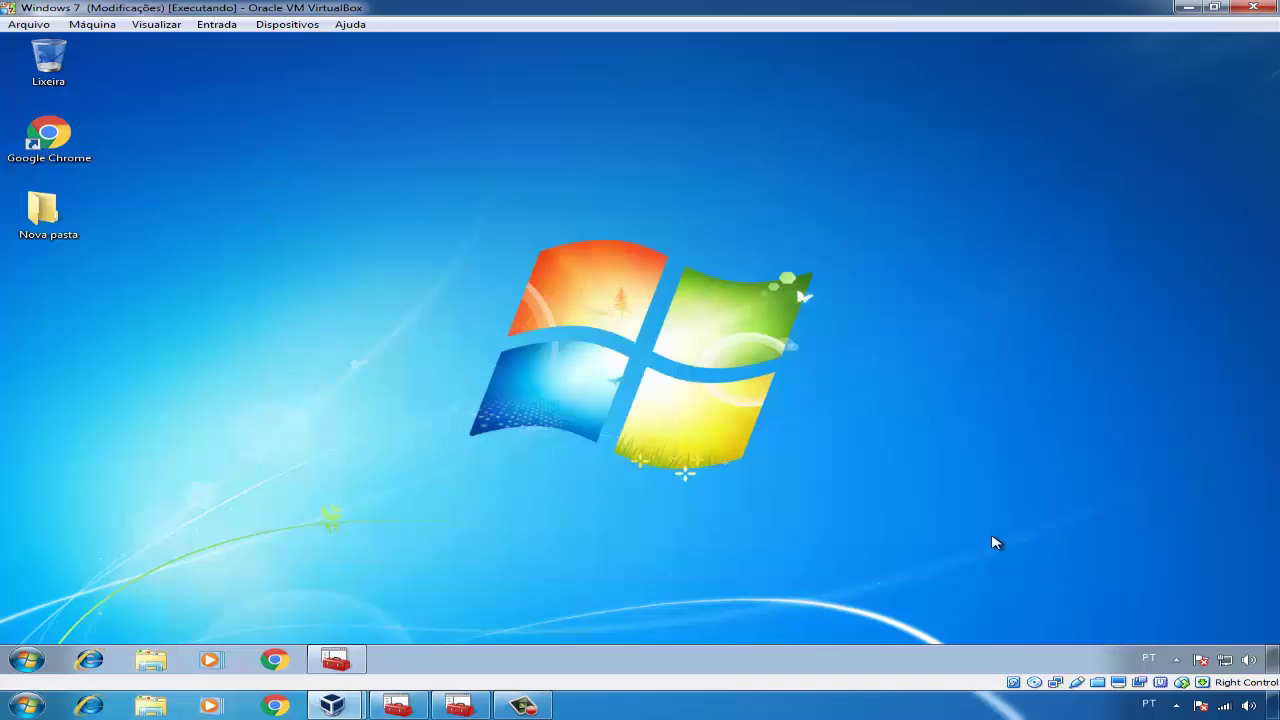
Detach the SanDisk Cruzer Blade from the Windows 7 virtual machine and open the Certificados folder on the host's PenDrive (L:).
{"action": "right_click", "coordinate": [1079, 684]}
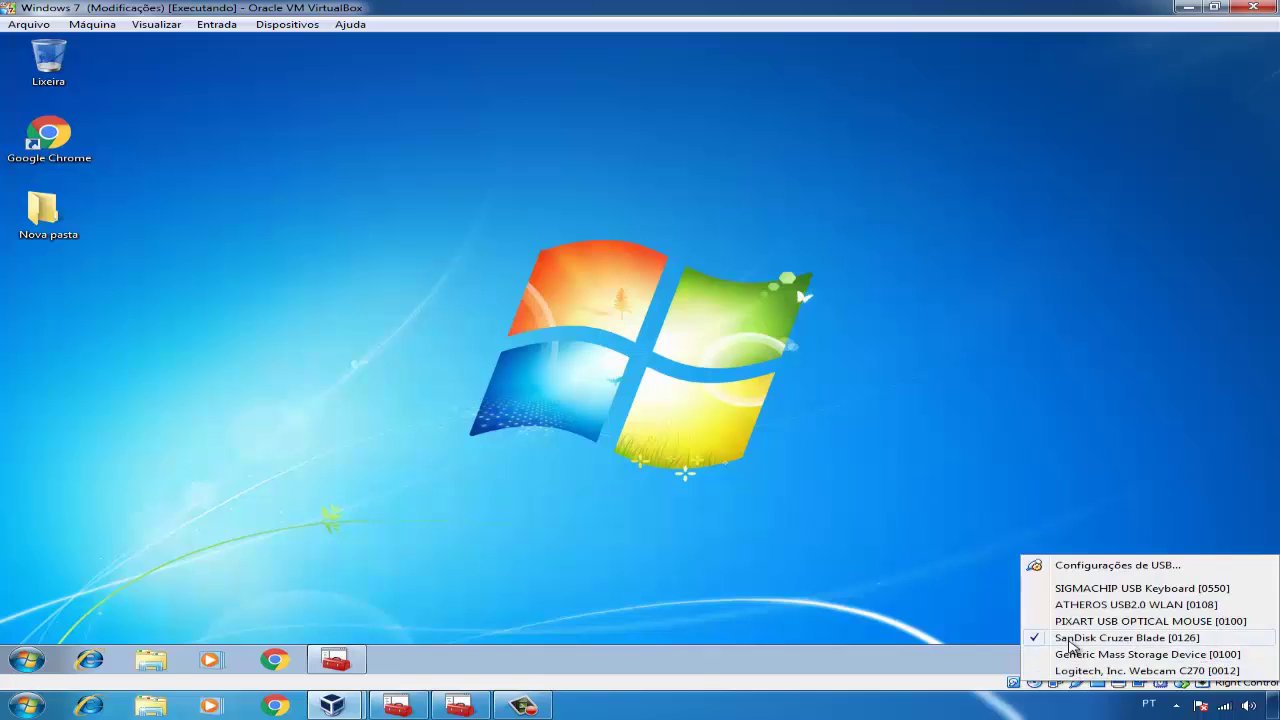
{"action": "left_click", "coordinate": [1073, 648]}
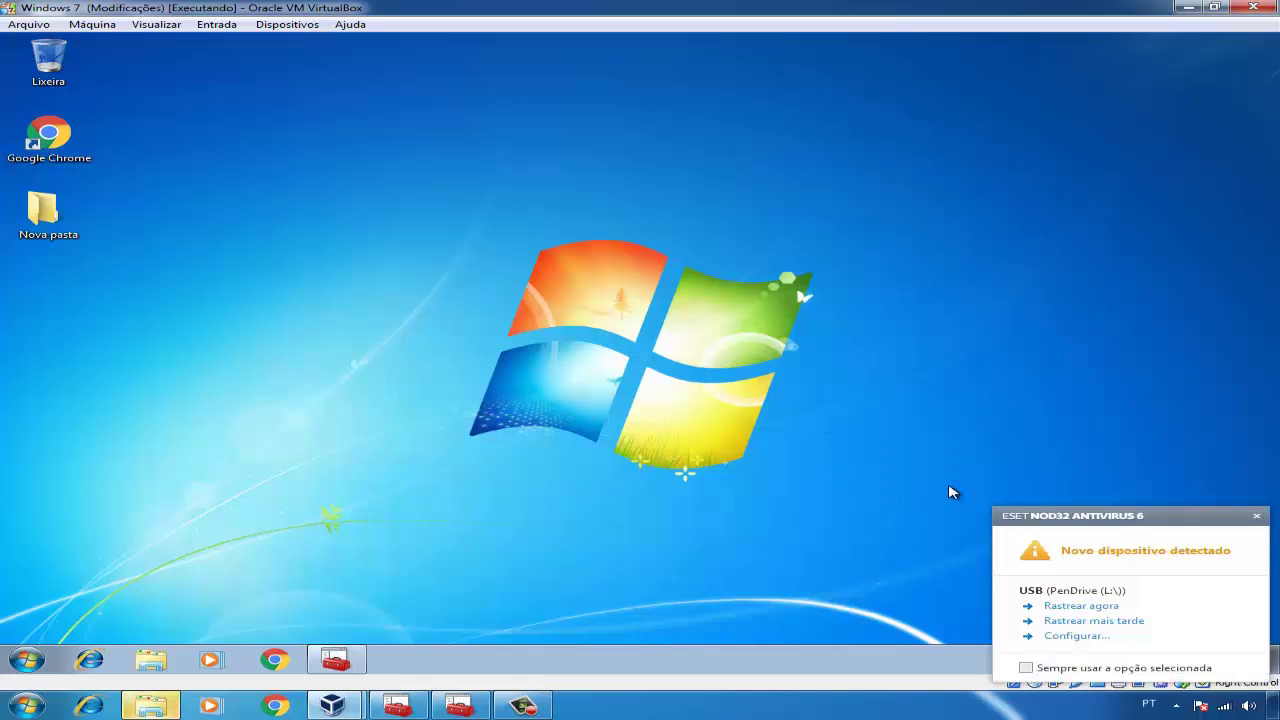
{"action": "left_click", "coordinate": [1190, 7]}
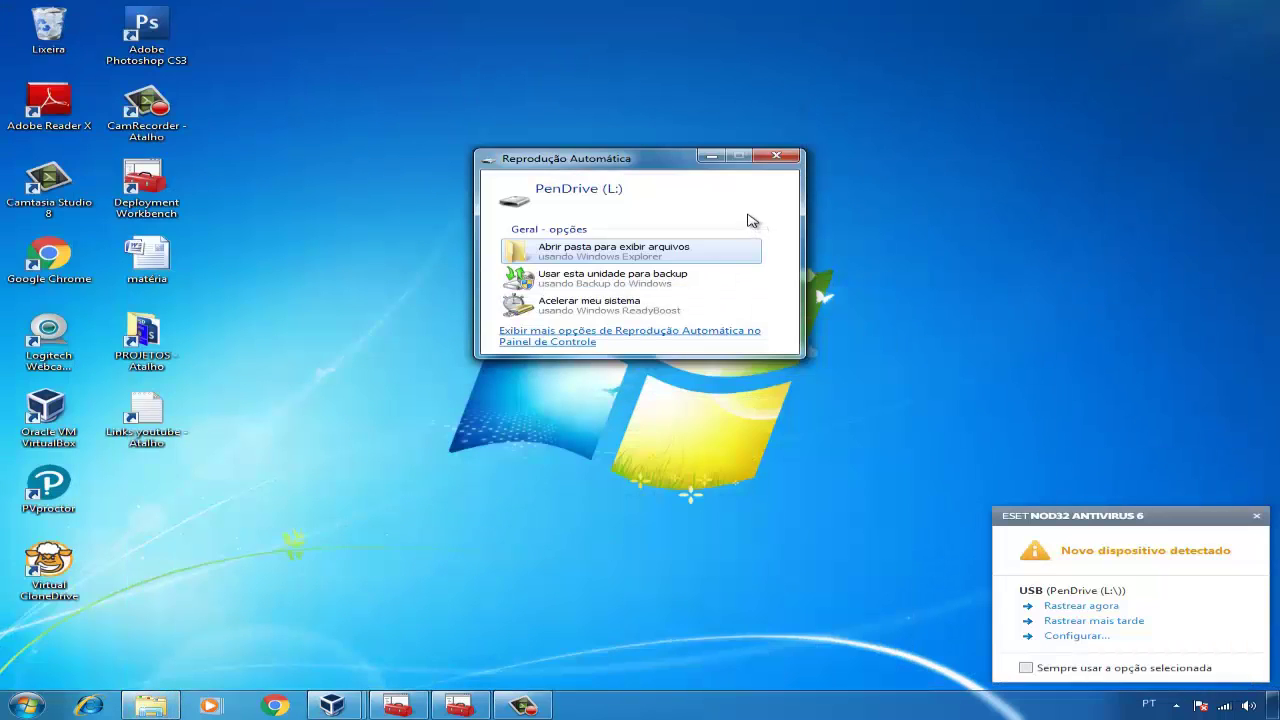
{"action": "left_click", "coordinate": [657, 258]}
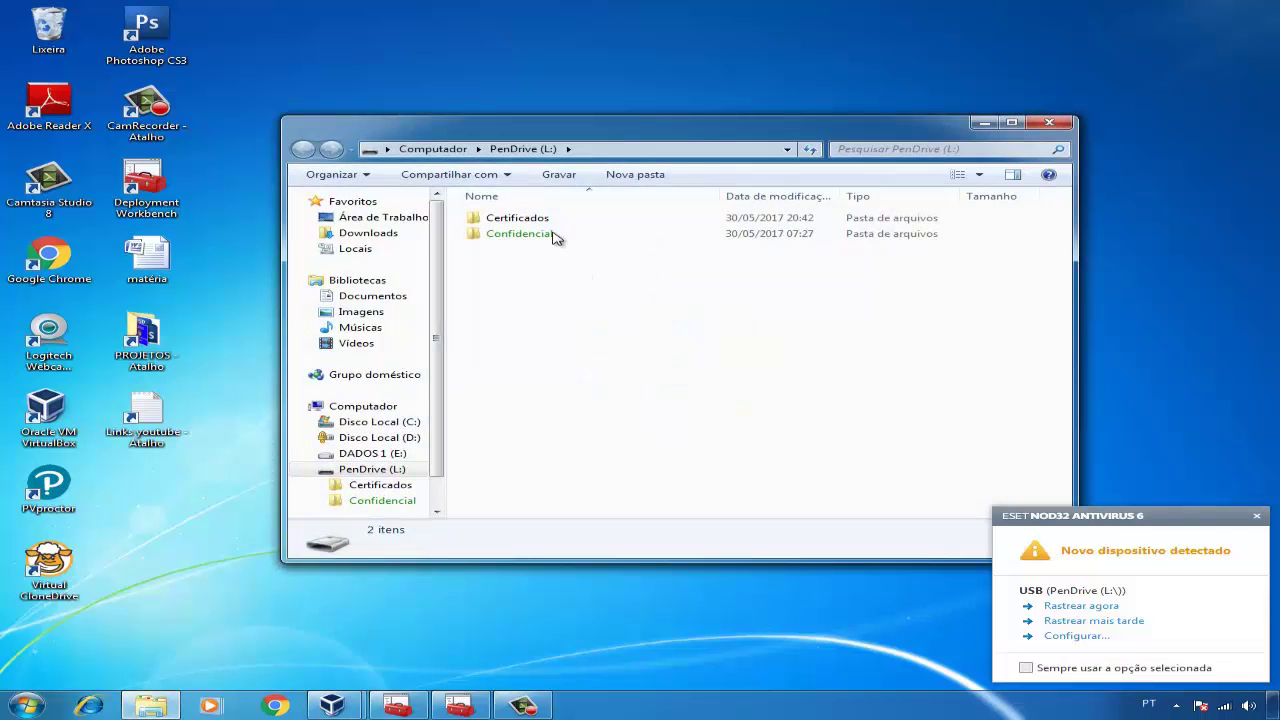
{"action": "left_click", "coordinate": [553, 225]}
{"action": "double_click", "coordinate": [553, 225]}
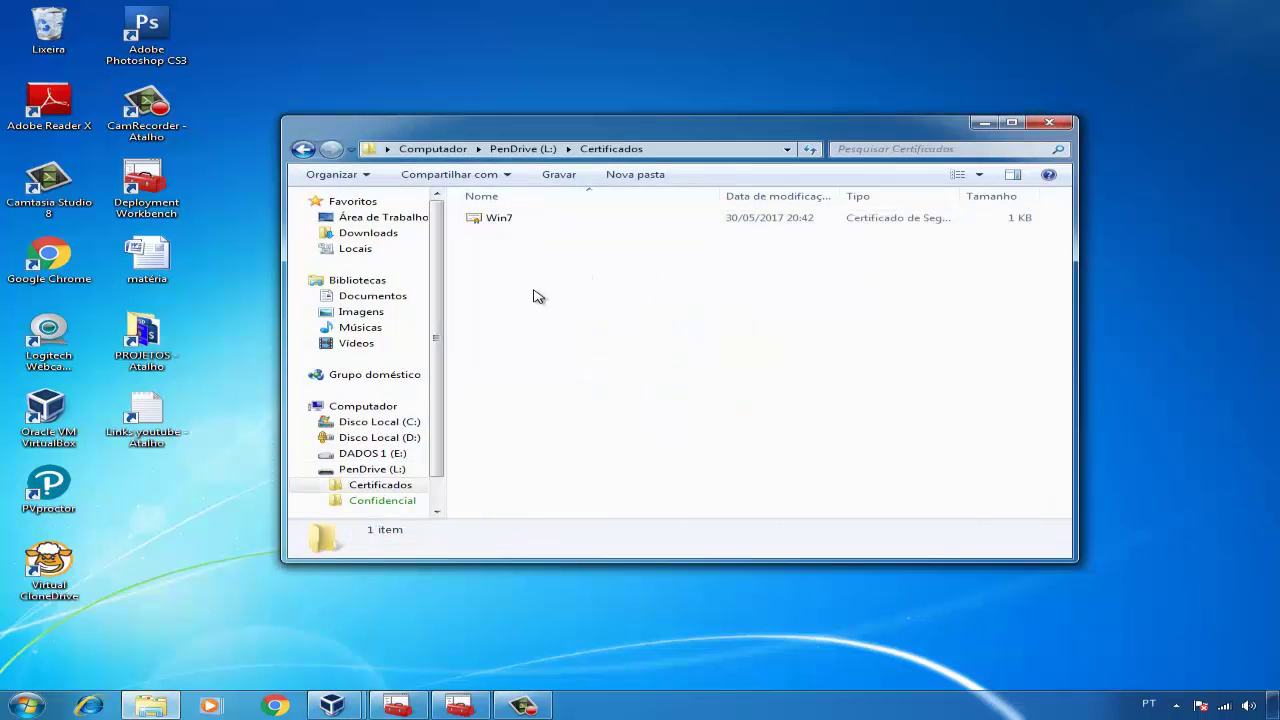
Install the Win7 certificate on the host, placing it in the Pessoas Confiáveis store.
{"action": "double_click", "coordinate": [521, 224]}
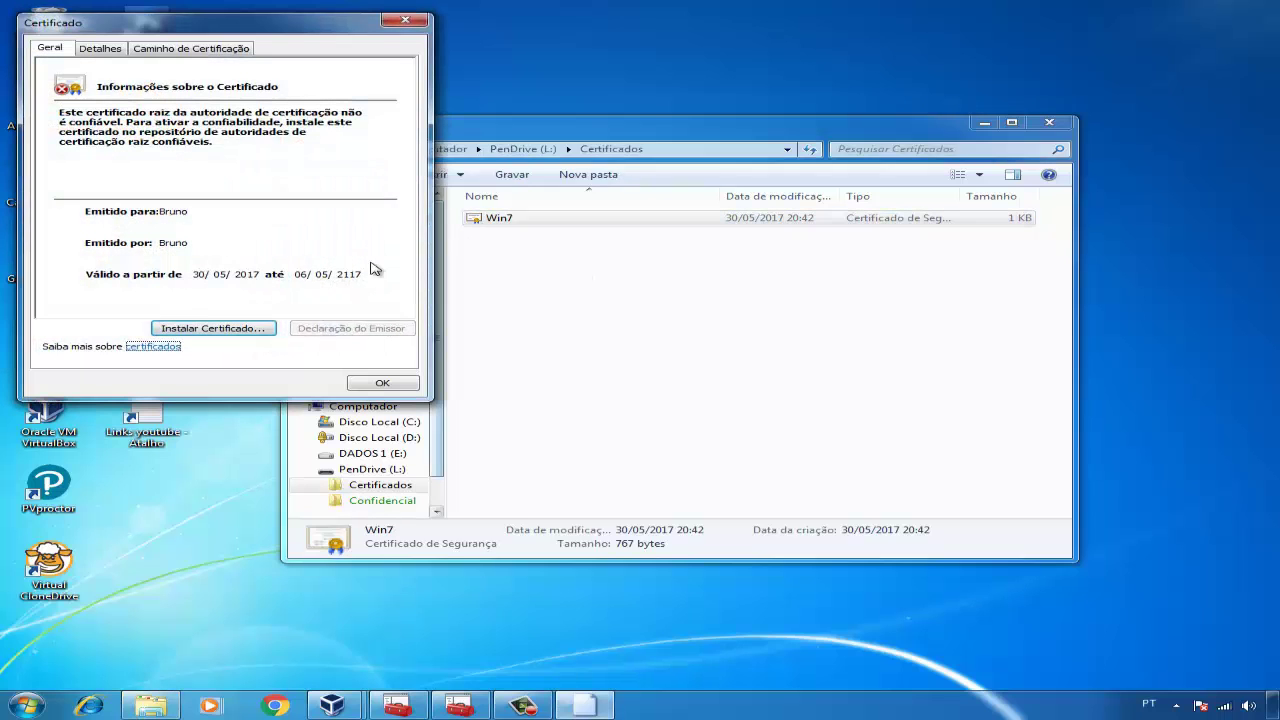
{"action": "left_click", "coordinate": [248, 337]}
{"action": "left_click", "coordinate": [433, 398]}
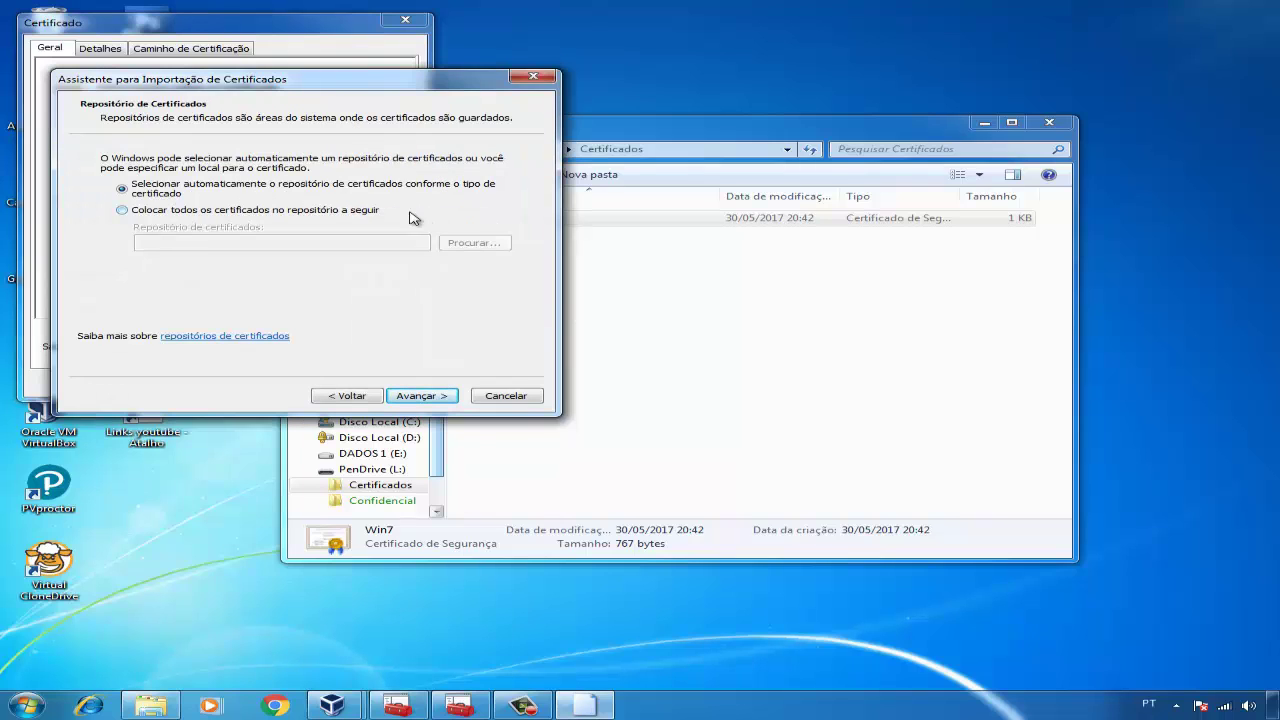
{"action": "left_click", "coordinate": [258, 214]}
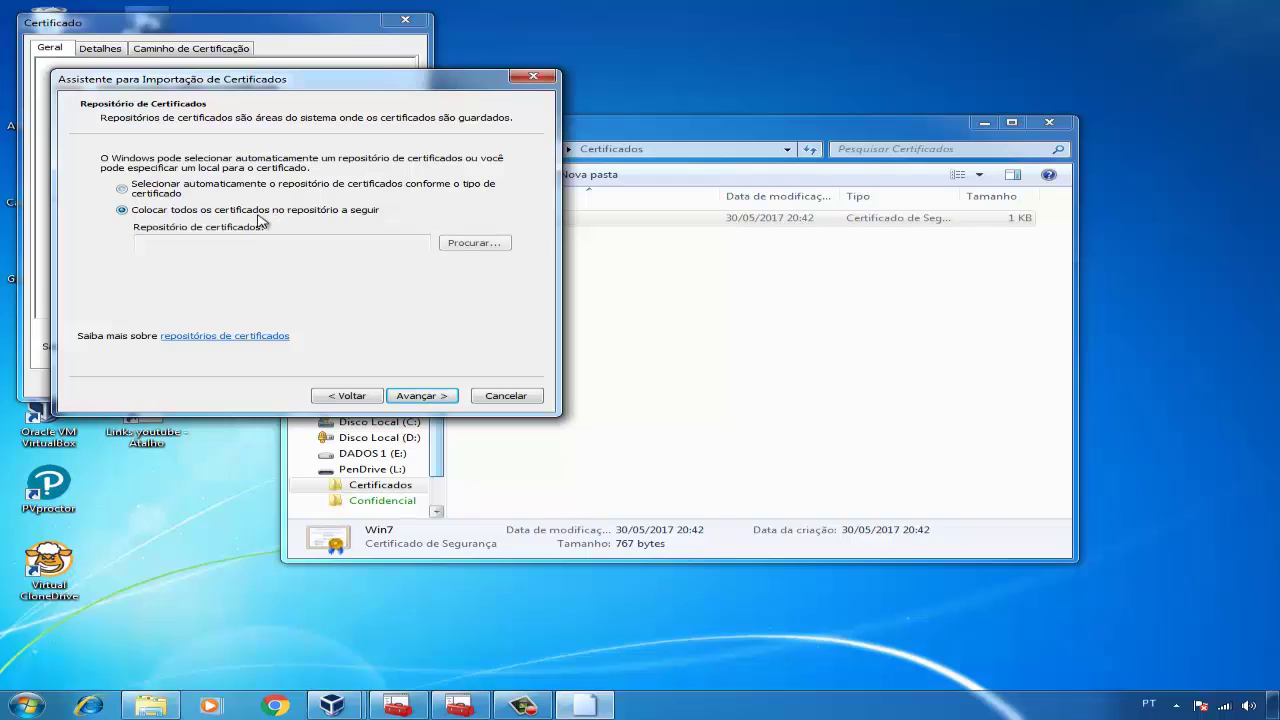
{"action": "left_click", "coordinate": [470, 245]}
{"action": "scroll", "coordinate": [325, 190], "scroll_direction": "down", "scroll_amount": 2}
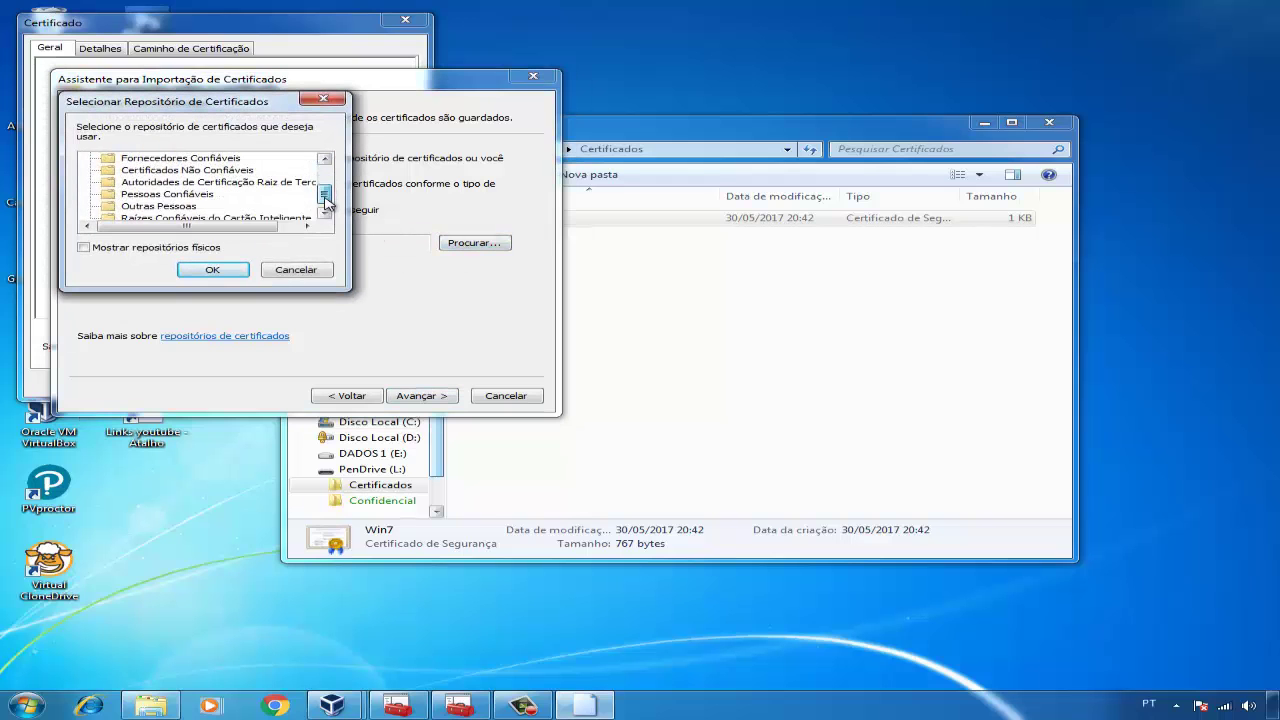
{"action": "left_click", "coordinate": [163, 184]}
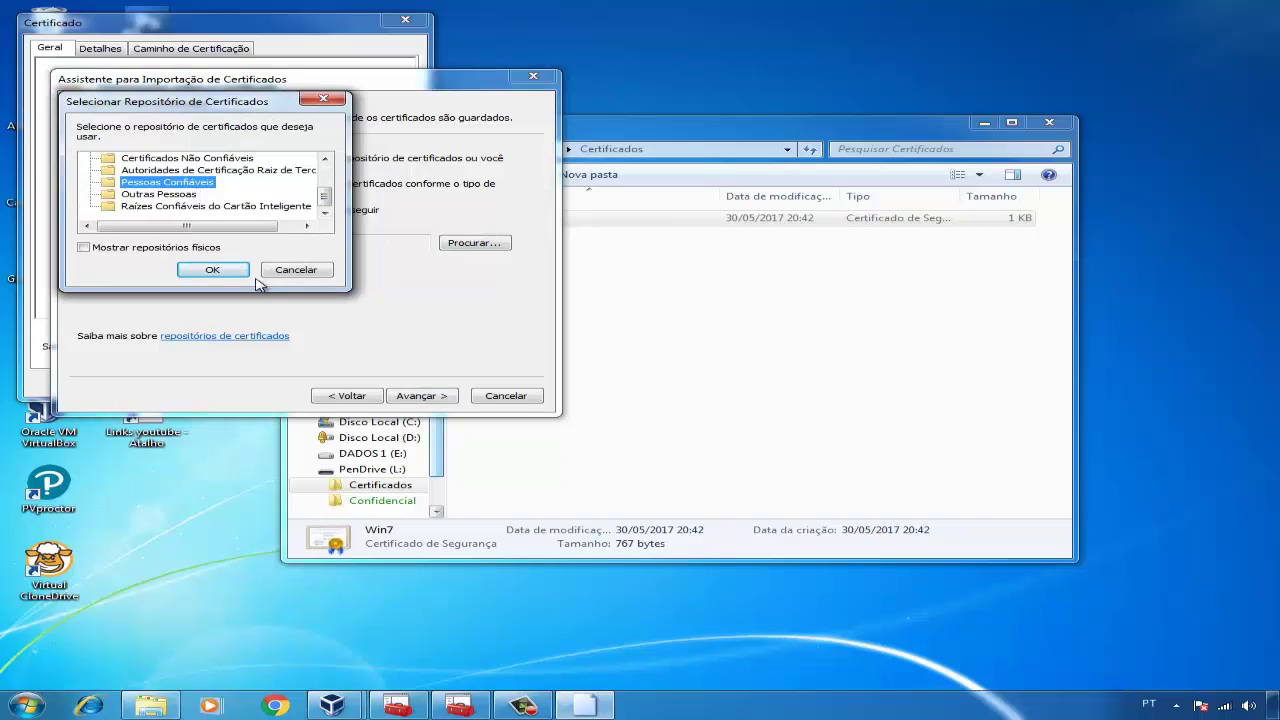
{"action": "left_click", "coordinate": [219, 274]}
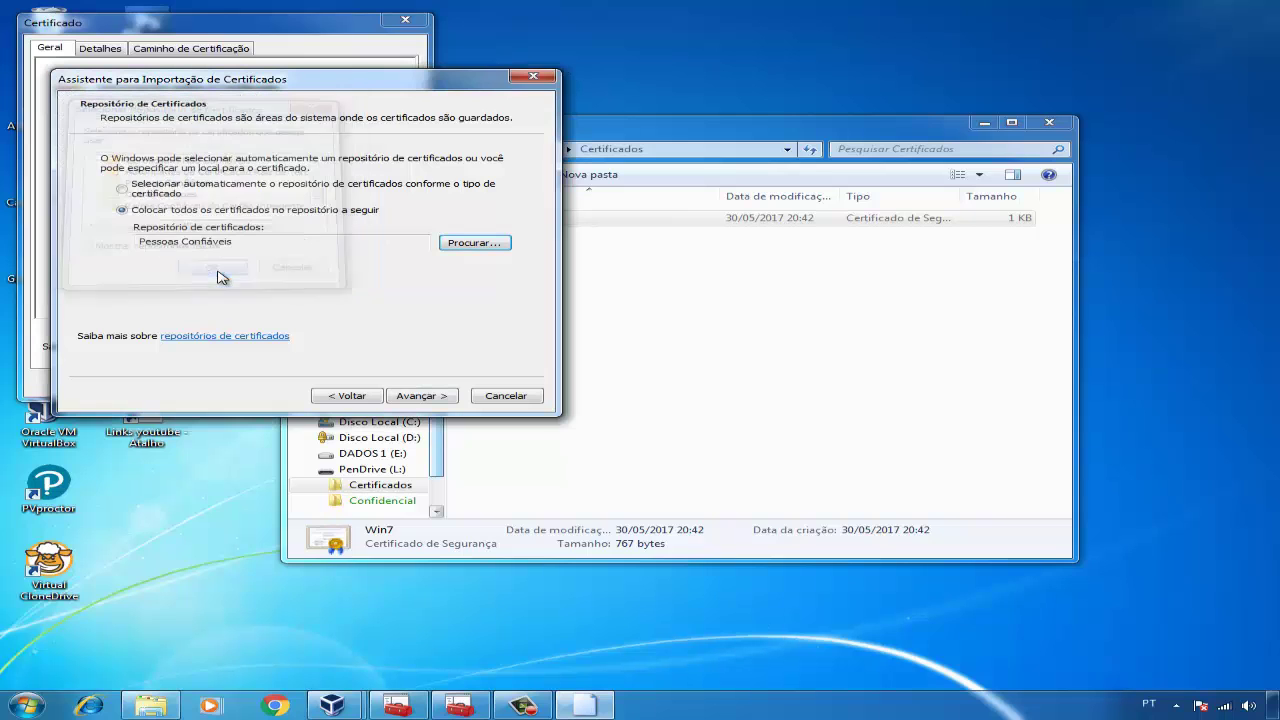
{"action": "left_click", "coordinate": [424, 396]}
{"action": "left_click", "coordinate": [421, 396]}
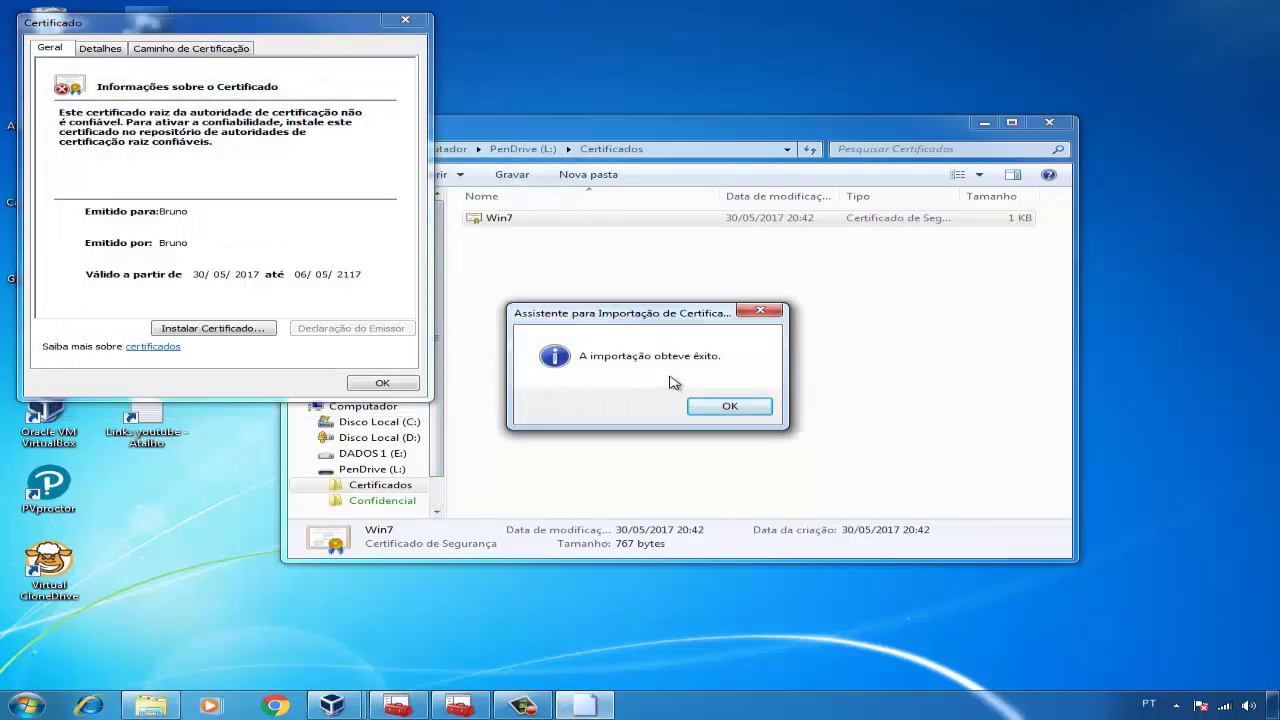
{"action": "left_click", "coordinate": [726, 407]}
{"action": "left_click", "coordinate": [410, 385]}
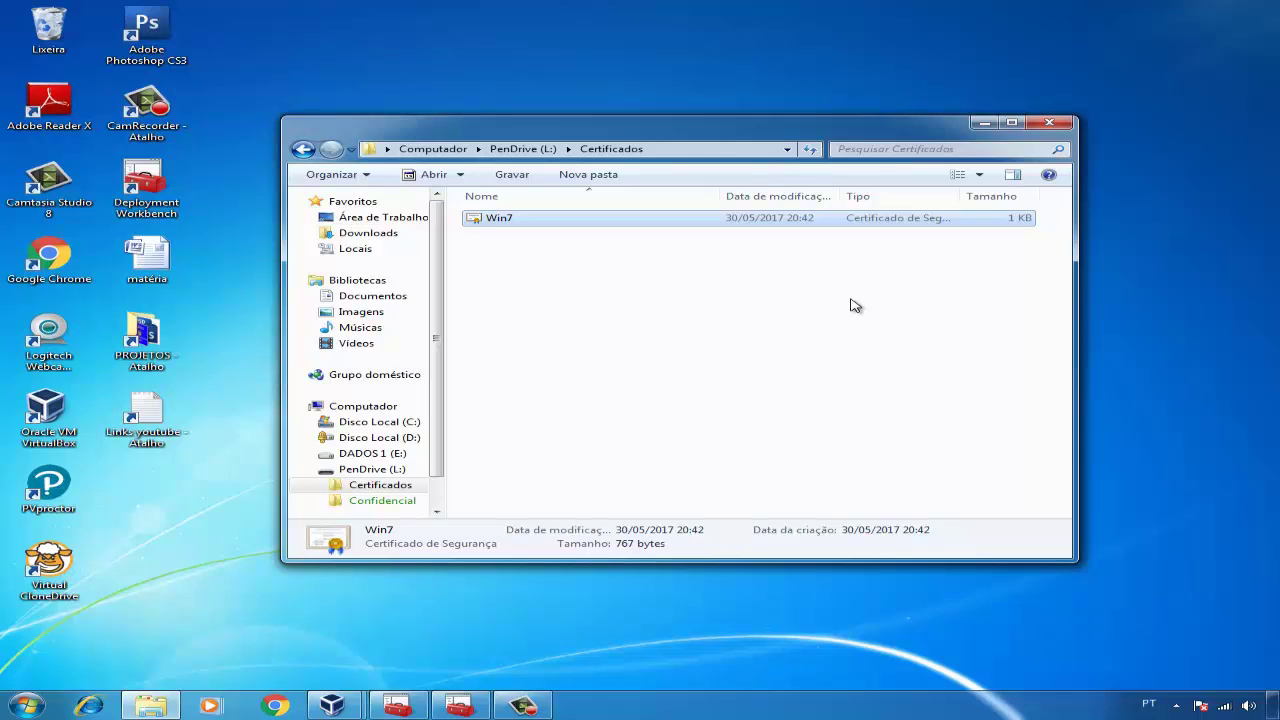
Open the encryption user access details of Arquivo01 in the pen drive's Confidencial folder.
{"action": "left_click", "coordinate": [308, 153]}
{"action": "double_click", "coordinate": [519, 238]}
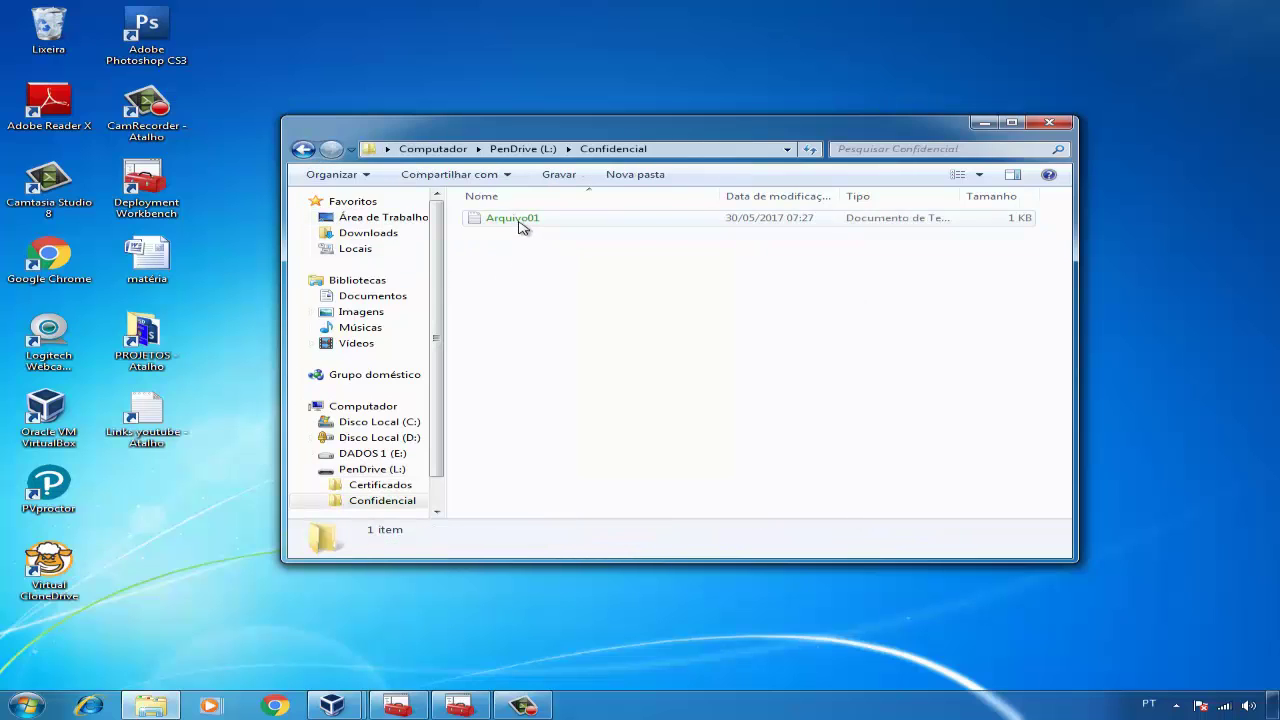
{"action": "left_click", "coordinate": [520, 222]}
{"action": "right_click", "coordinate": [517, 220]}
{"action": "left_click", "coordinate": [608, 519]}
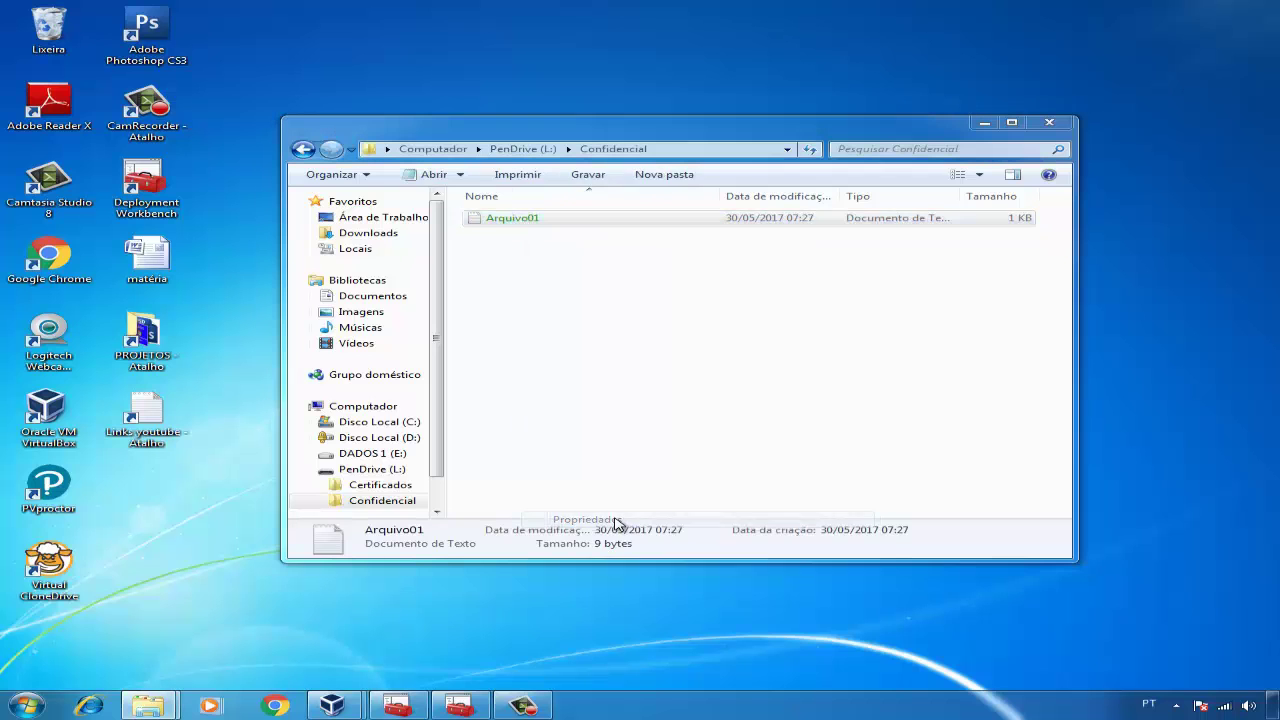
{"action": "left_click", "coordinate": [818, 516]}
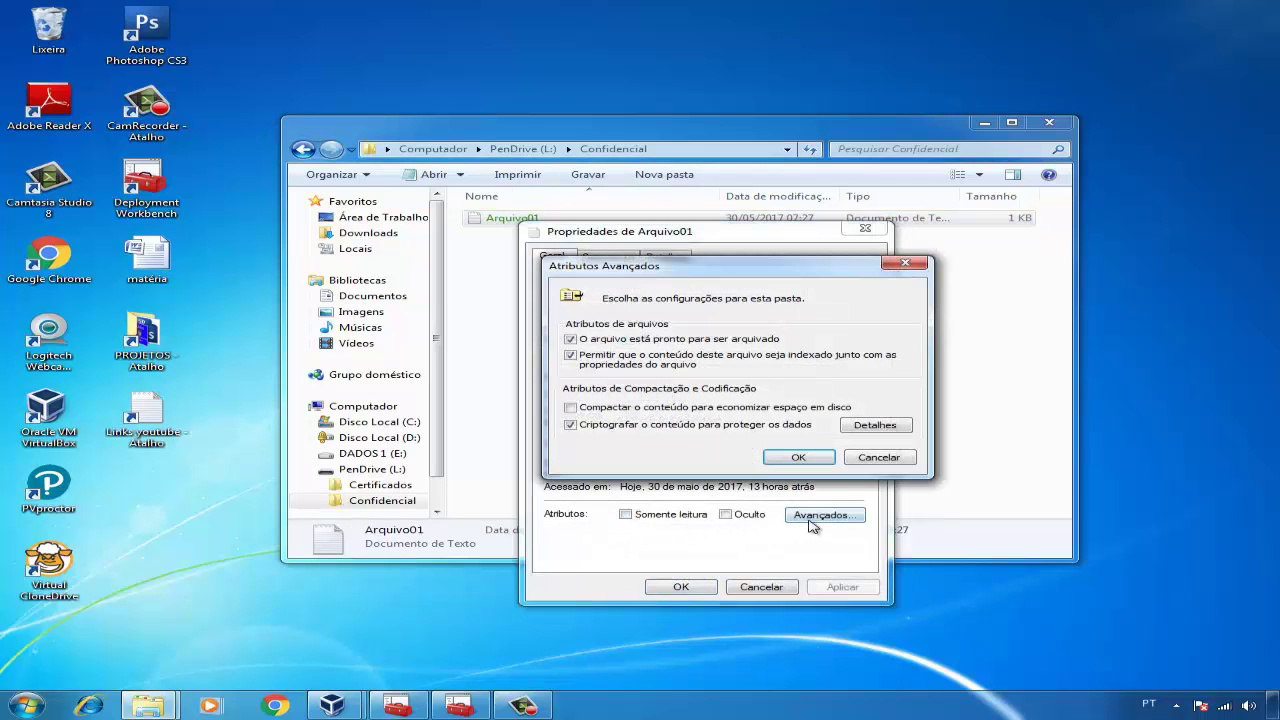
{"action": "left_click", "coordinate": [866, 428]}
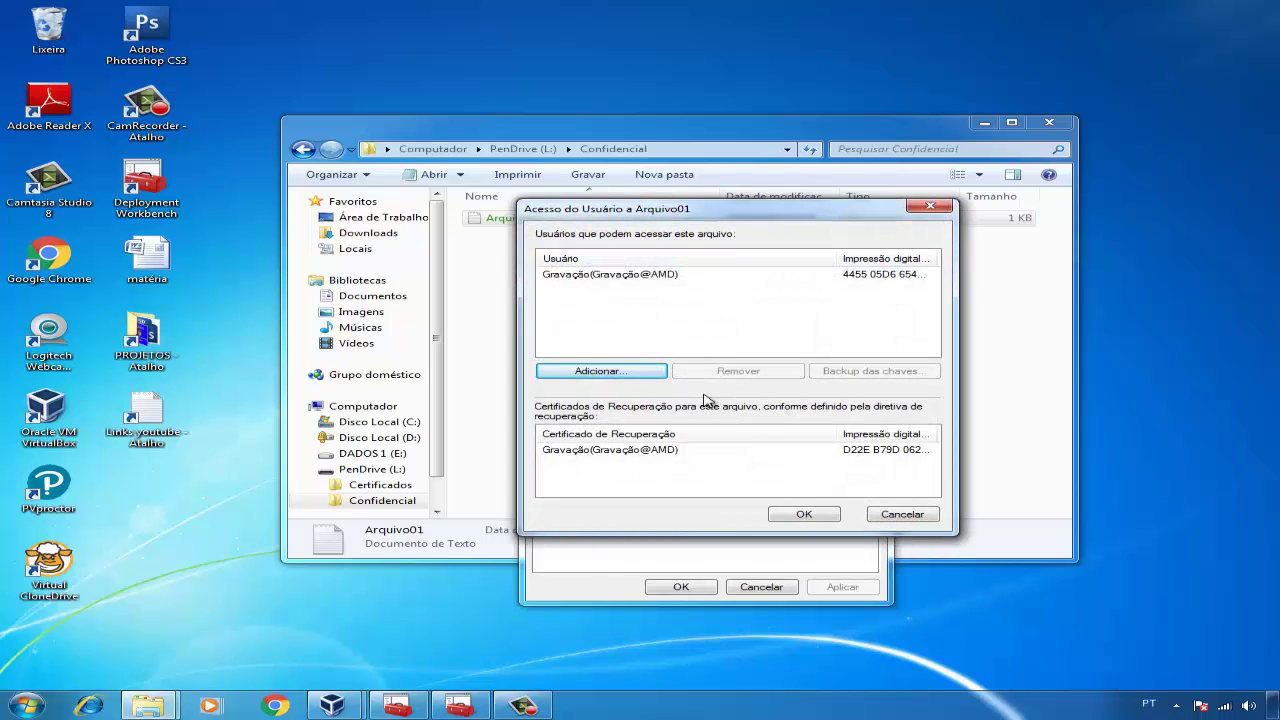
Add the imported Windows 7 user's certificate to the users allowed to access Arquivo01 and accept the file's properties.
{"action": "left_click", "coordinate": [620, 372]}
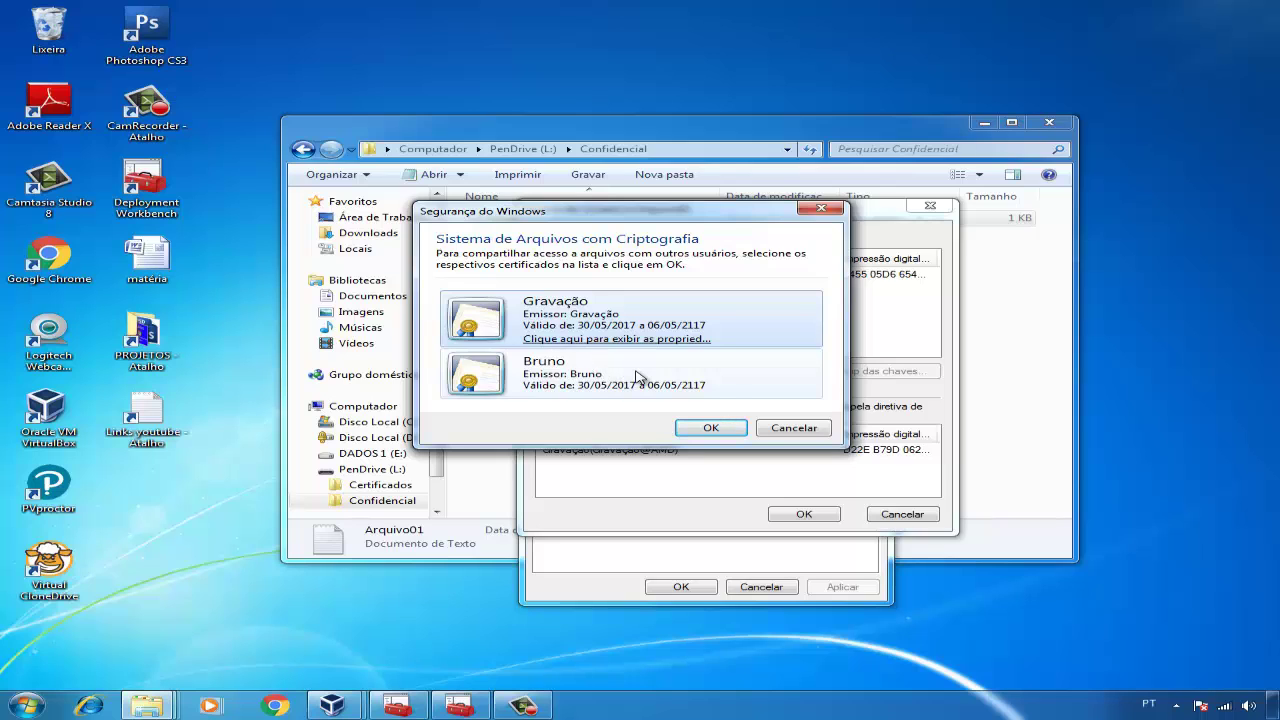
{"action": "left_click", "coordinate": [637, 376]}
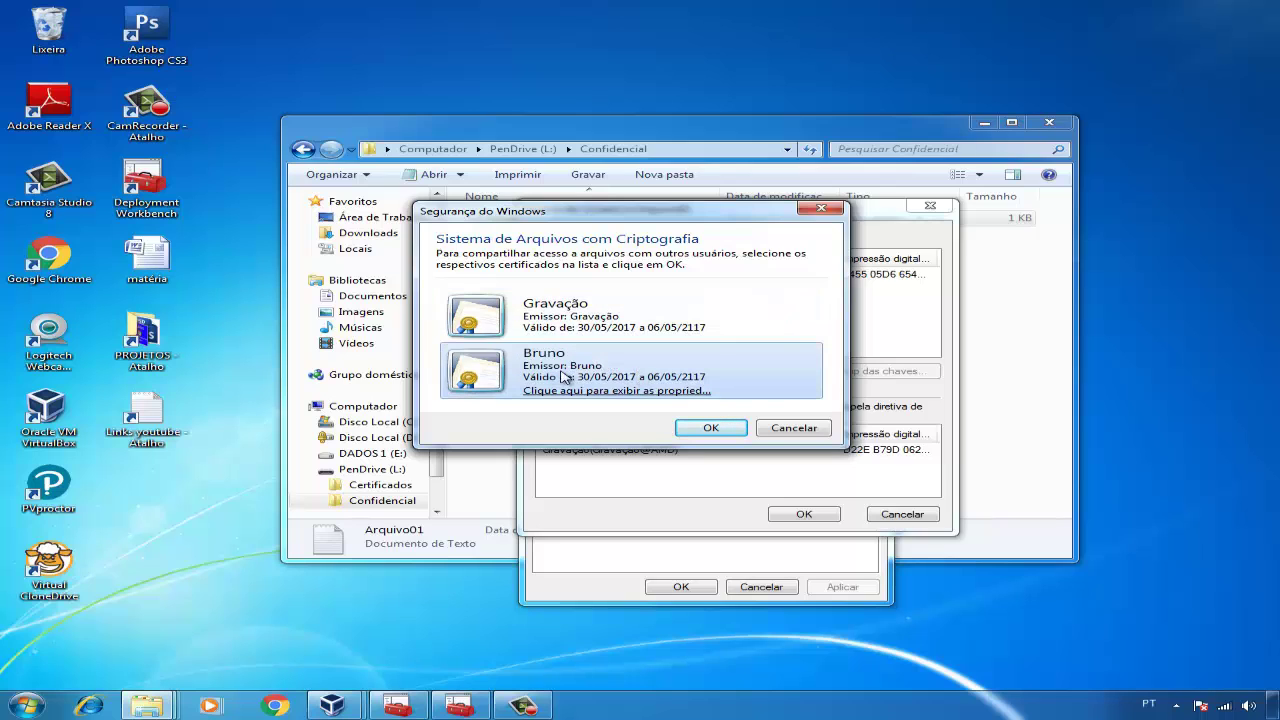
{"action": "left_click", "coordinate": [709, 432]}
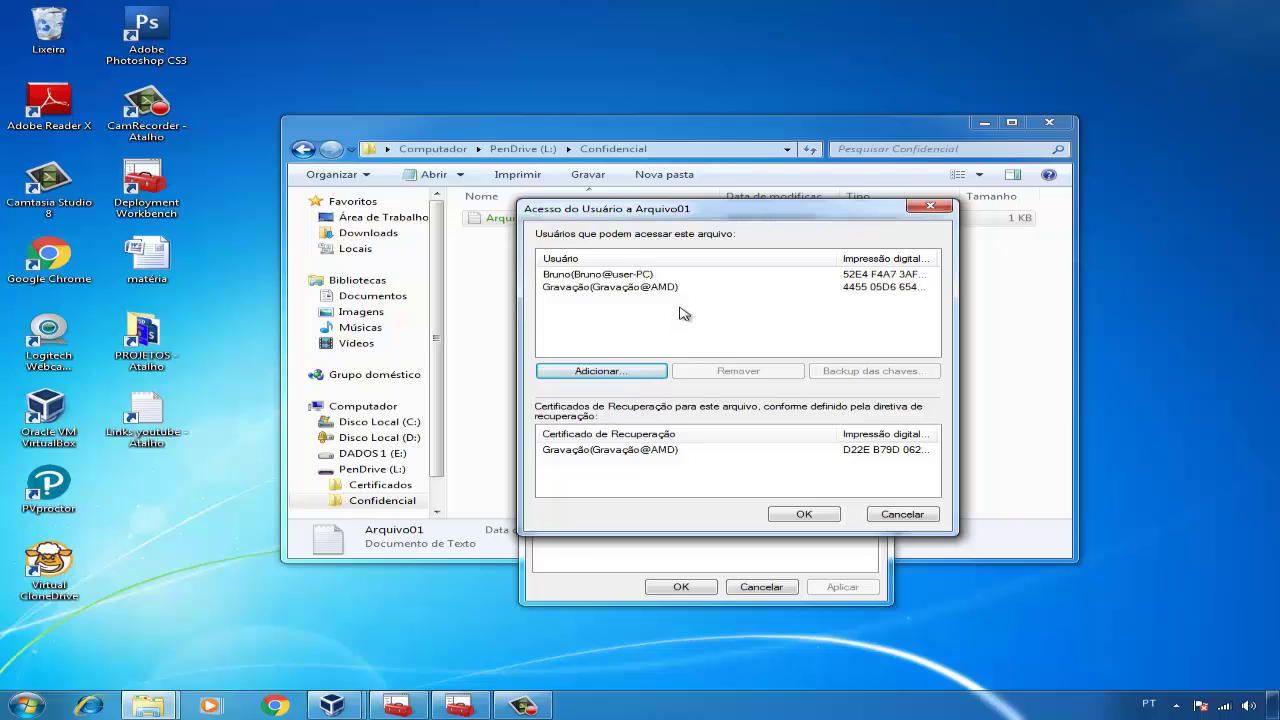
{"action": "left_click", "coordinate": [806, 516]}
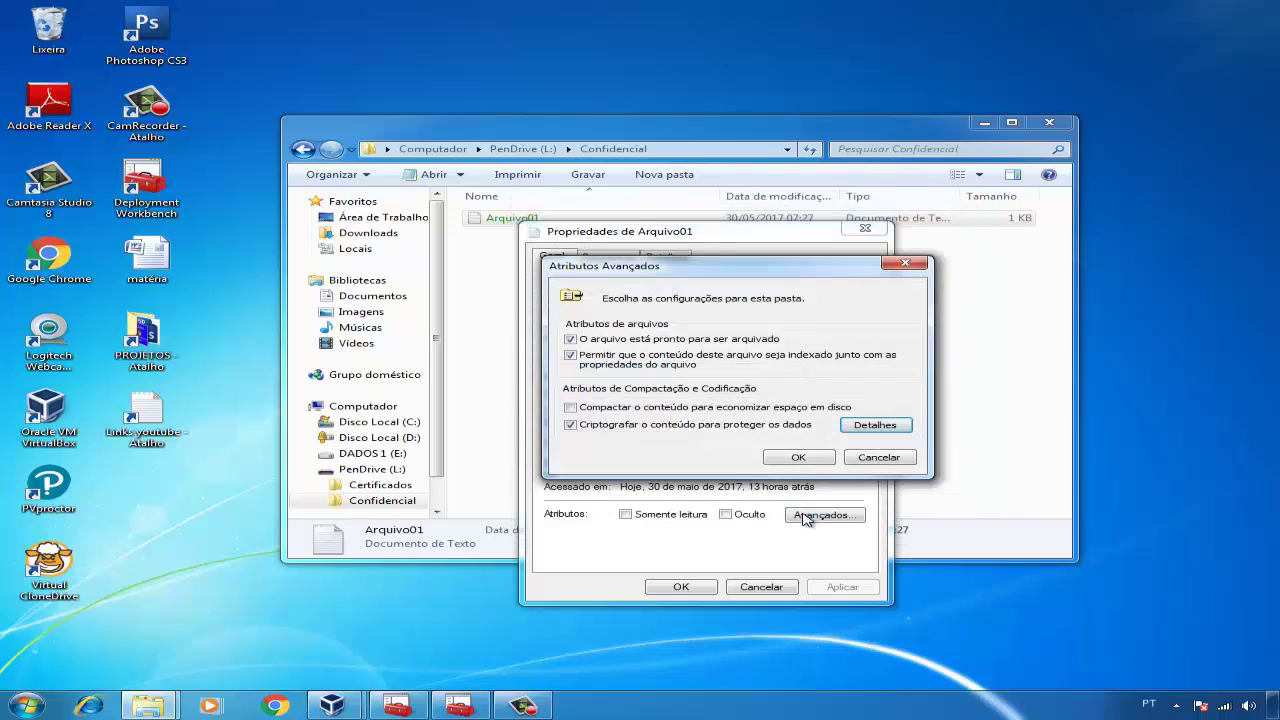
{"action": "left_click", "coordinate": [800, 459]}
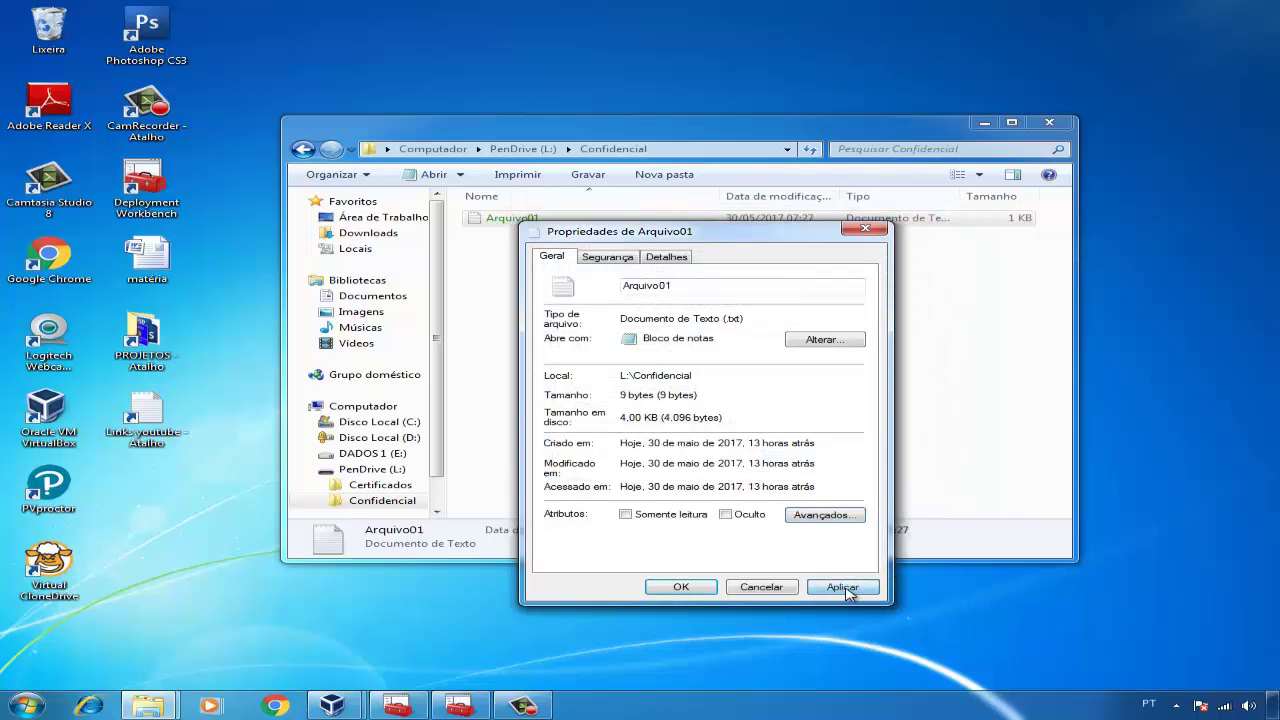
{"action": "left_click", "coordinate": [681, 587]}
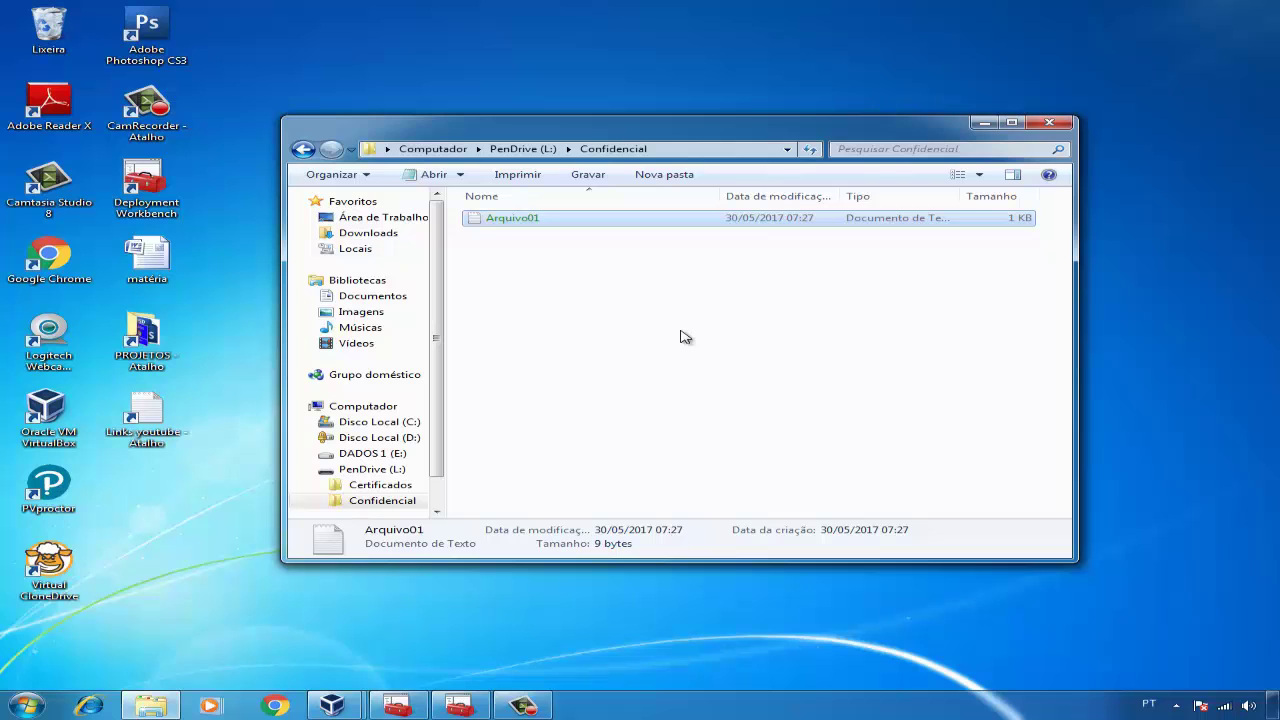
Switch to the Windows 7 virtual machine and attach the SanDisk Cruzer Blade to it.
{"action": "left_click", "coordinate": [331, 706]}
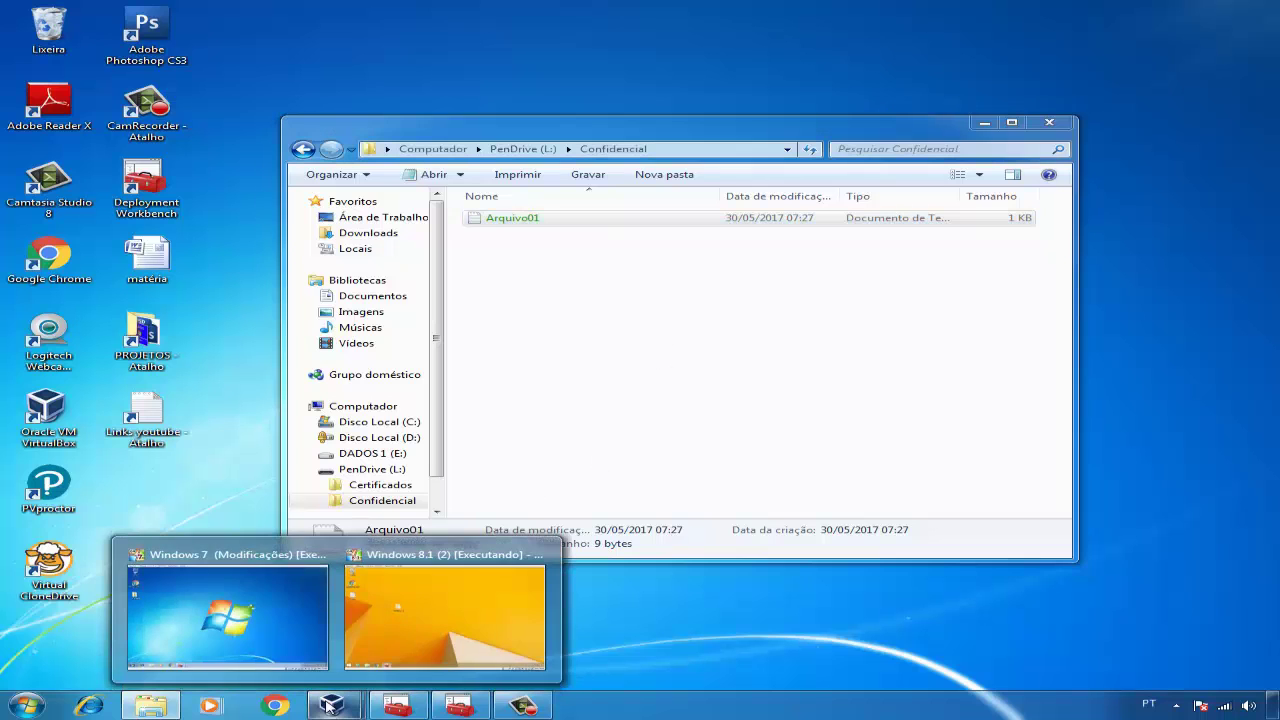
{"action": "left_click", "coordinate": [228, 615]}
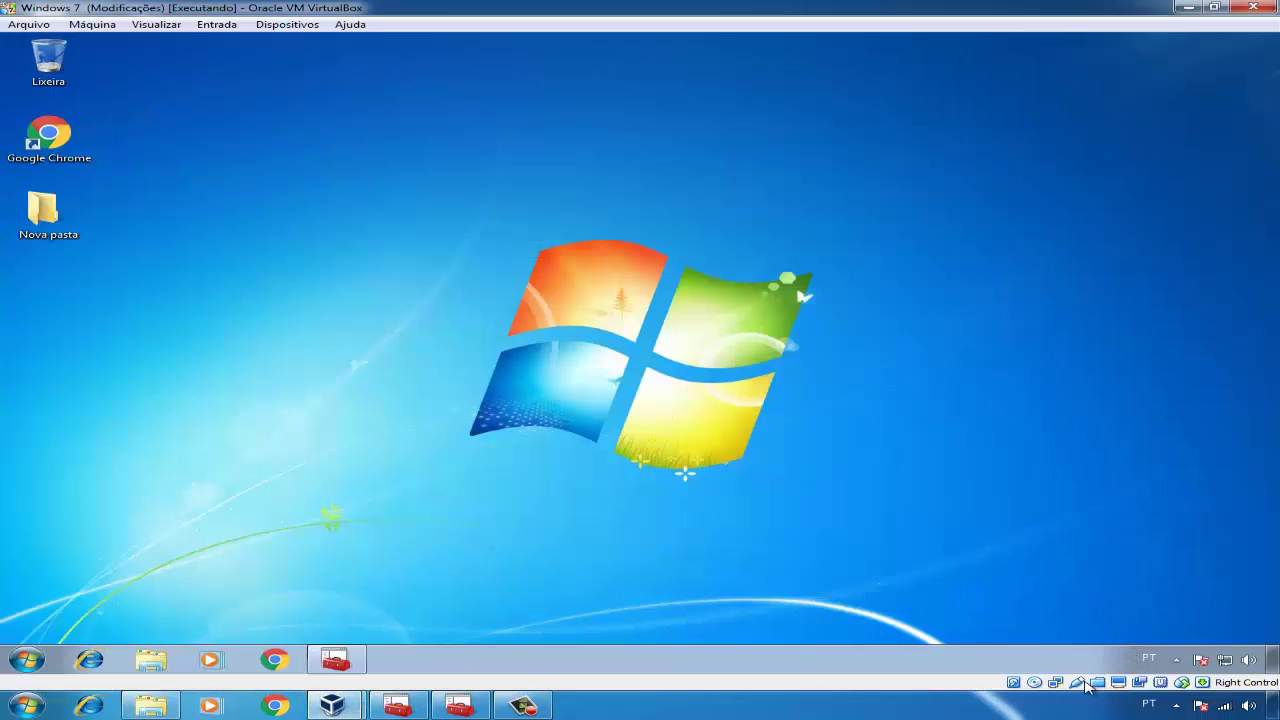
{"action": "right_click", "coordinate": [1084, 680]}
{"action": "left_click", "coordinate": [1081, 648]}
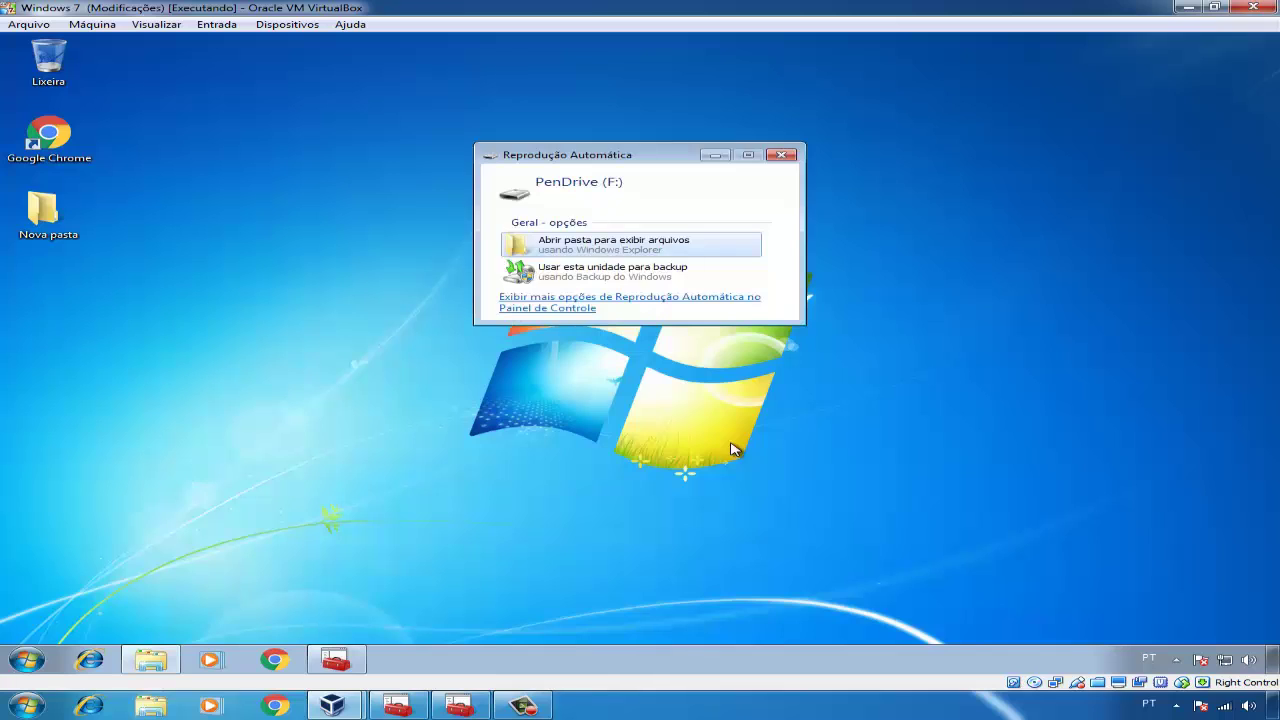
Open Arquivo01 from the Confidencial folder on PenDrive (F:) to check access, closing the file and folder when done.
{"action": "left_click", "coordinate": [644, 252]}
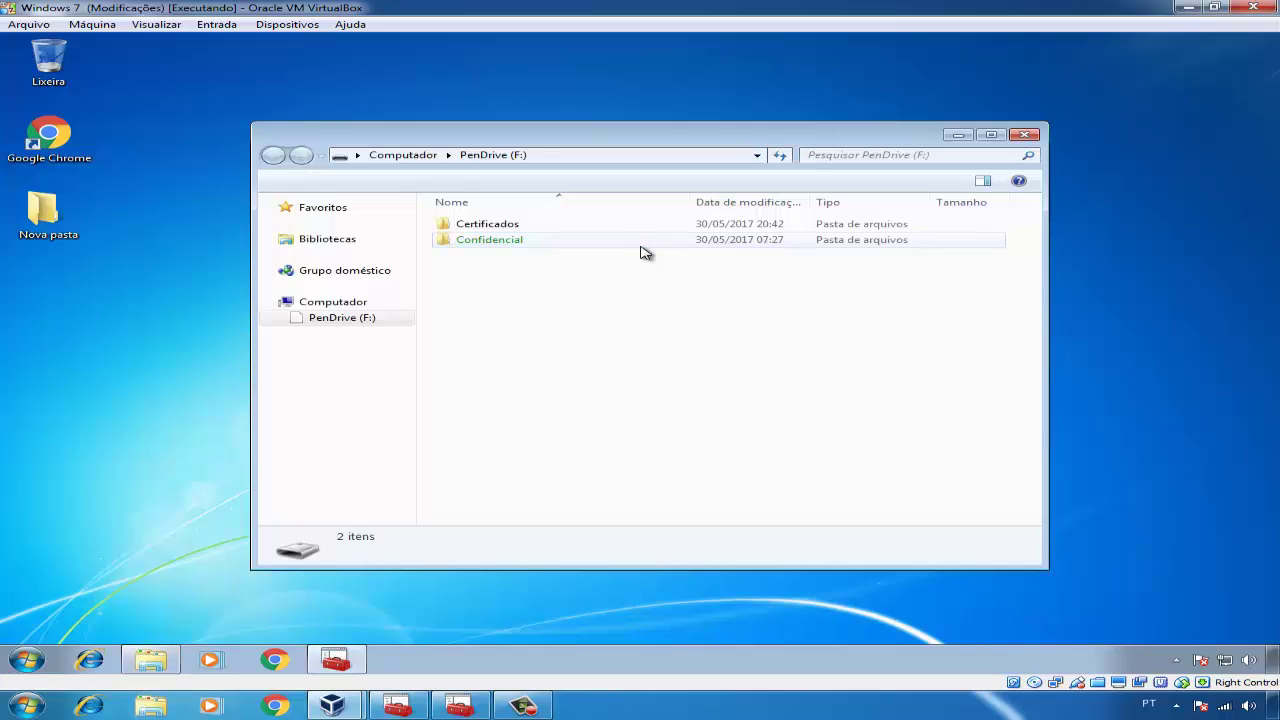
{"action": "double_click", "coordinate": [538, 243]}
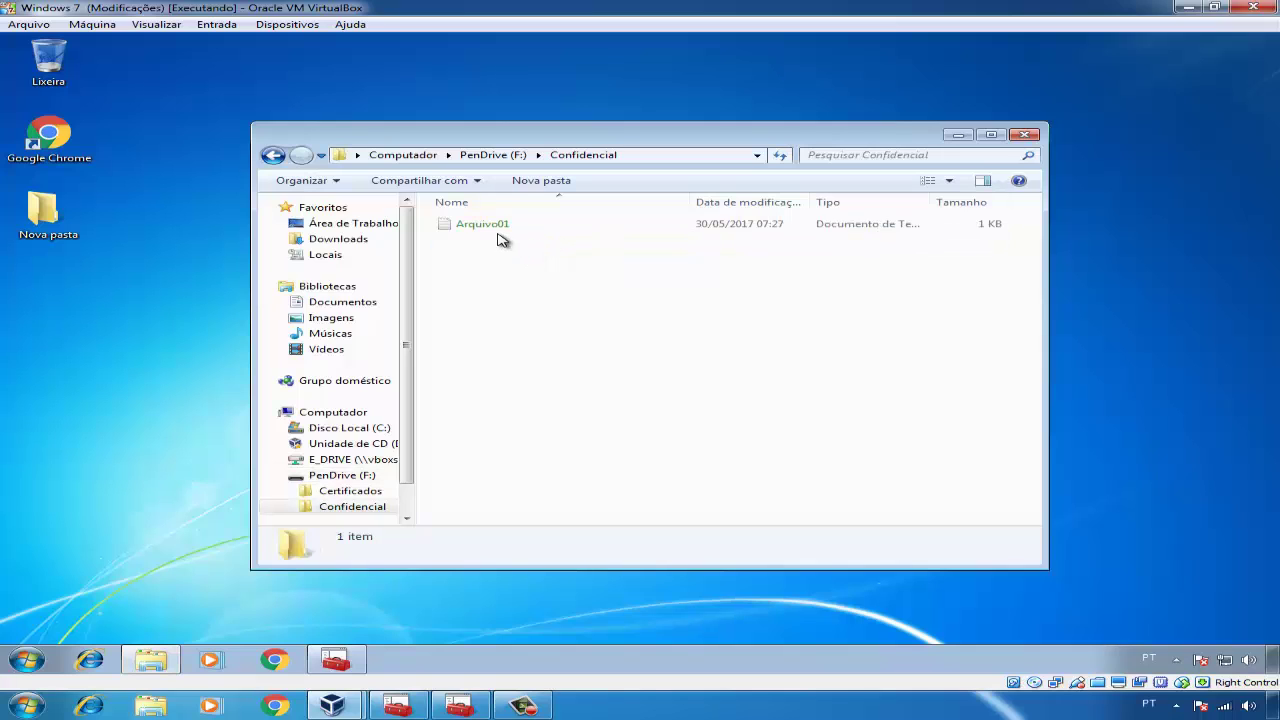
{"action": "double_click", "coordinate": [496, 228]}
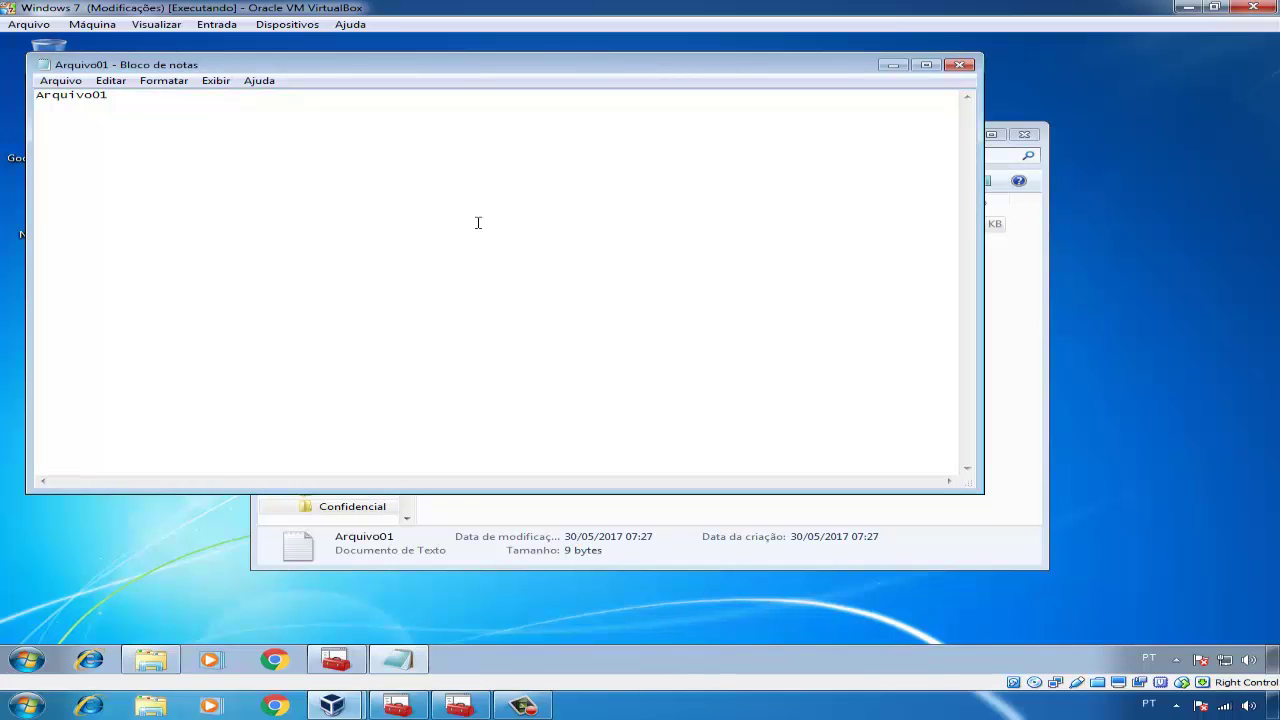
{"action": "left_click", "coordinate": [959, 64]}
{"action": "left_click", "coordinate": [1024, 134]}
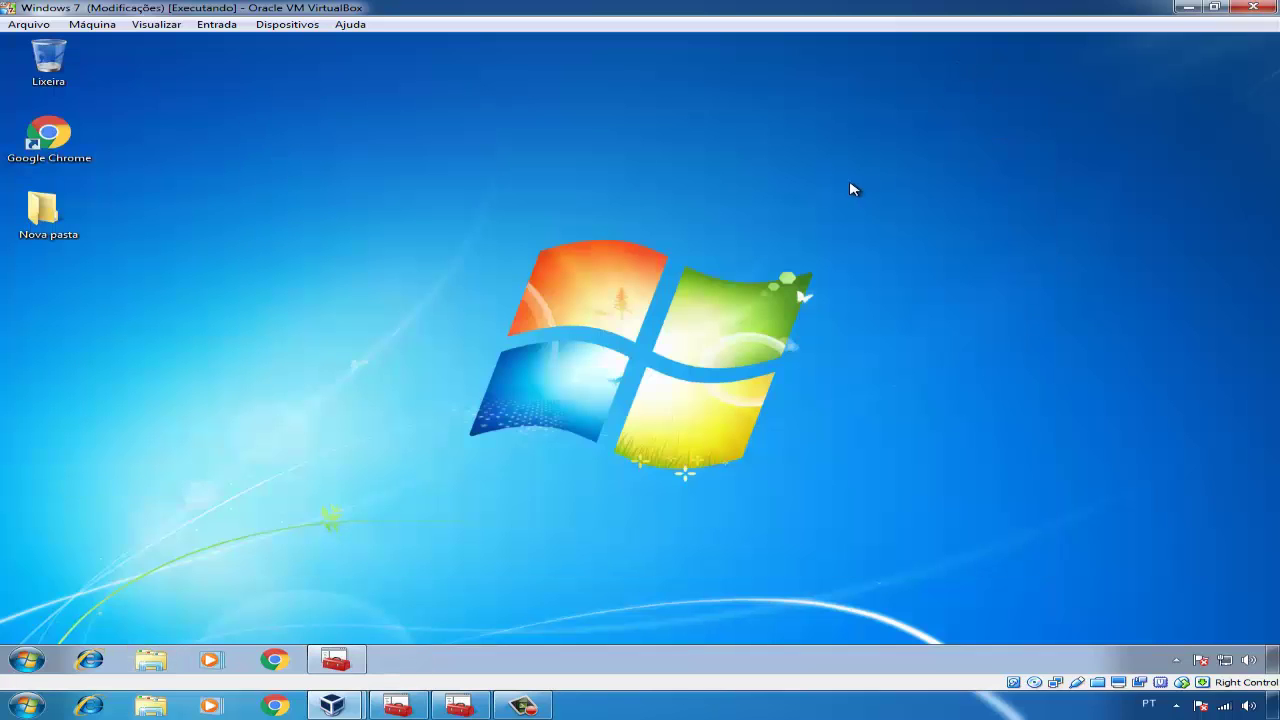
Delete the user's personal certificate from the Pessoal certificates in the Windows 7 virtual machine's certificate manager.
{"action": "left_click", "coordinate": [523, 705]}
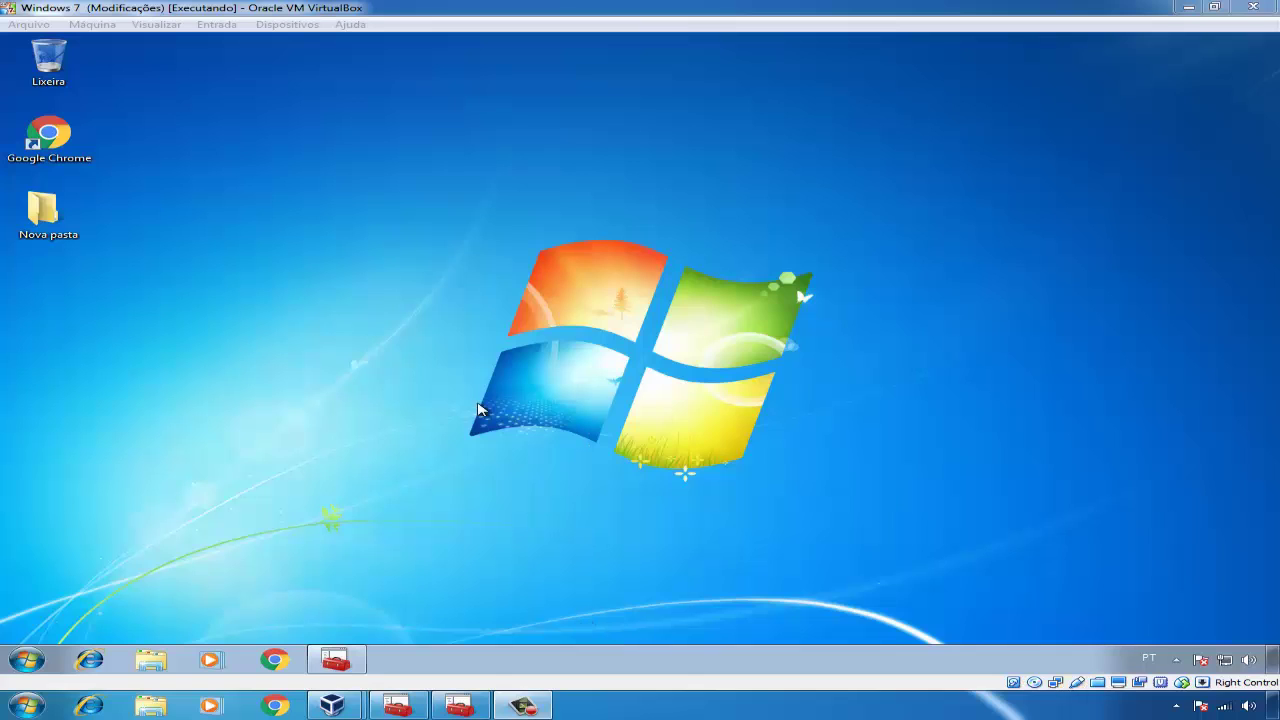
{"action": "left_click", "coordinate": [348, 660]}
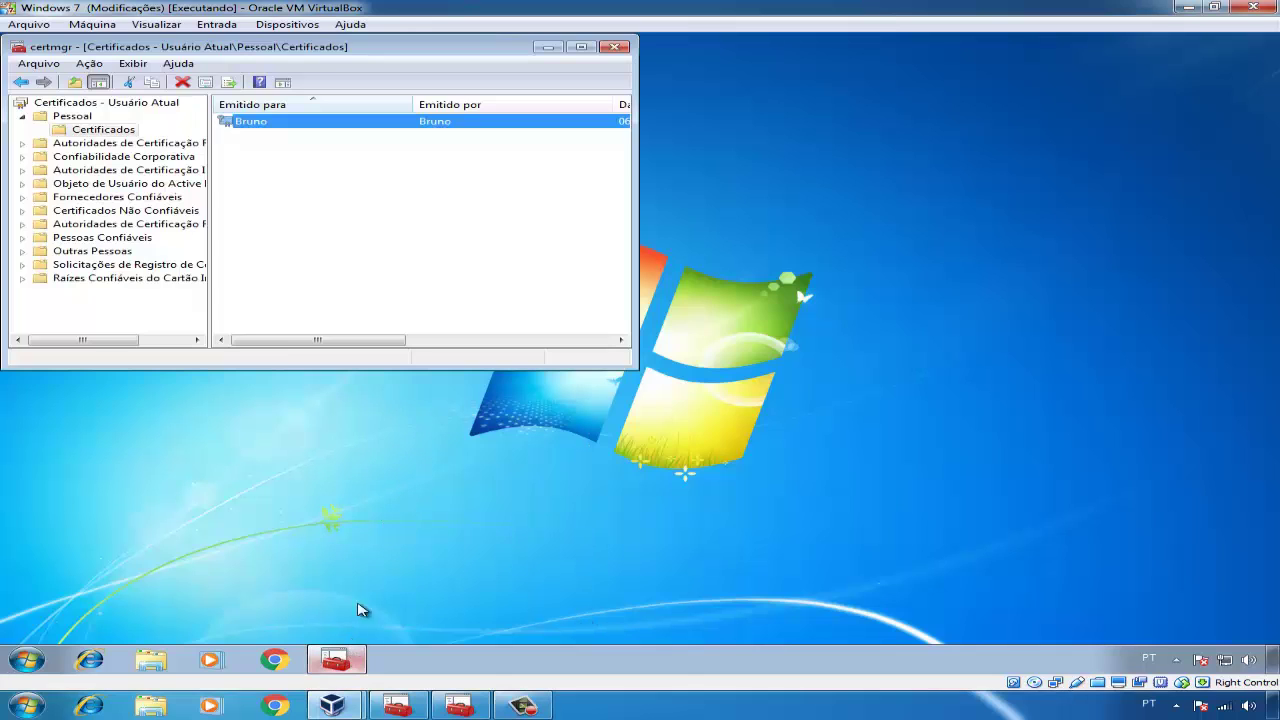
{"action": "key", "text": "Delete"}
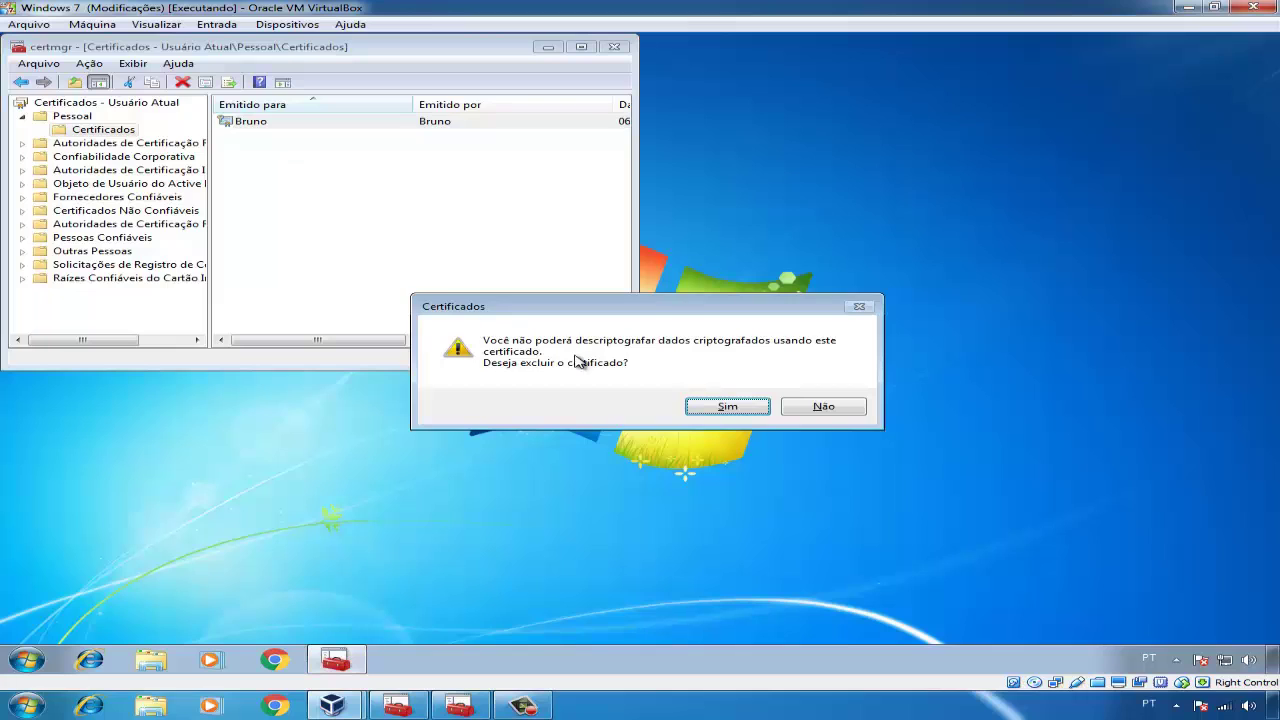
{"action": "left_click", "coordinate": [703, 407]}
Delete both certificates stored under Pessoas Confiáveis and minimize the certificate manager.
{"action": "left_click", "coordinate": [100, 238]}
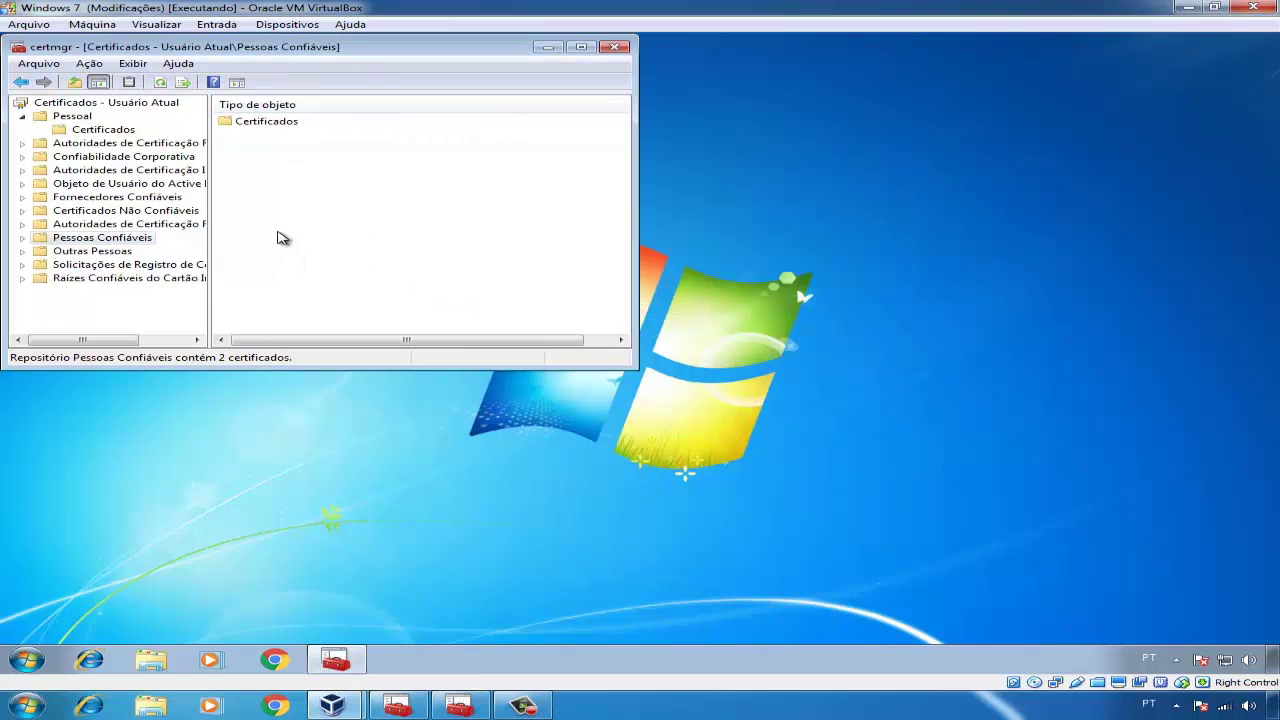
{"action": "double_click", "coordinate": [80, 240]}
{"action": "left_click", "coordinate": [100, 251]}
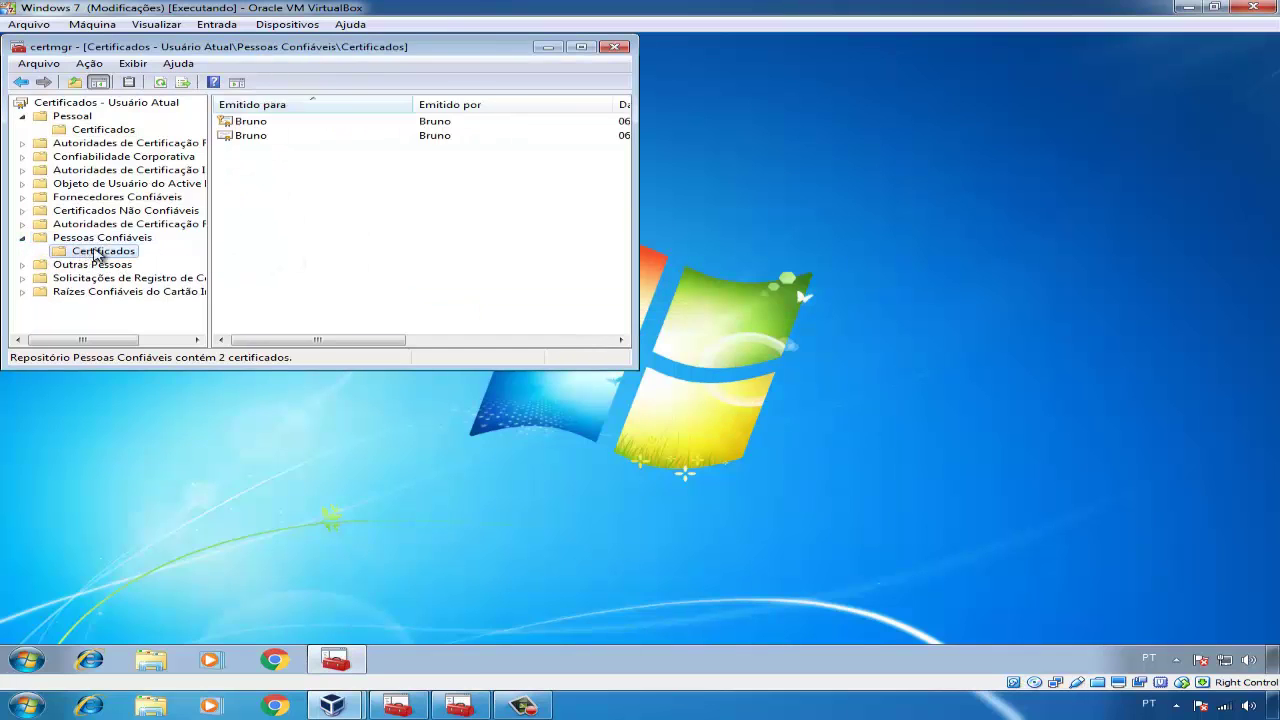
{"action": "left_click_drag", "start_coordinate": [261, 203], "coordinate": [254, 118]}
{"action": "key", "text": "Delete"}
{"action": "left_click", "coordinate": [703, 407]}
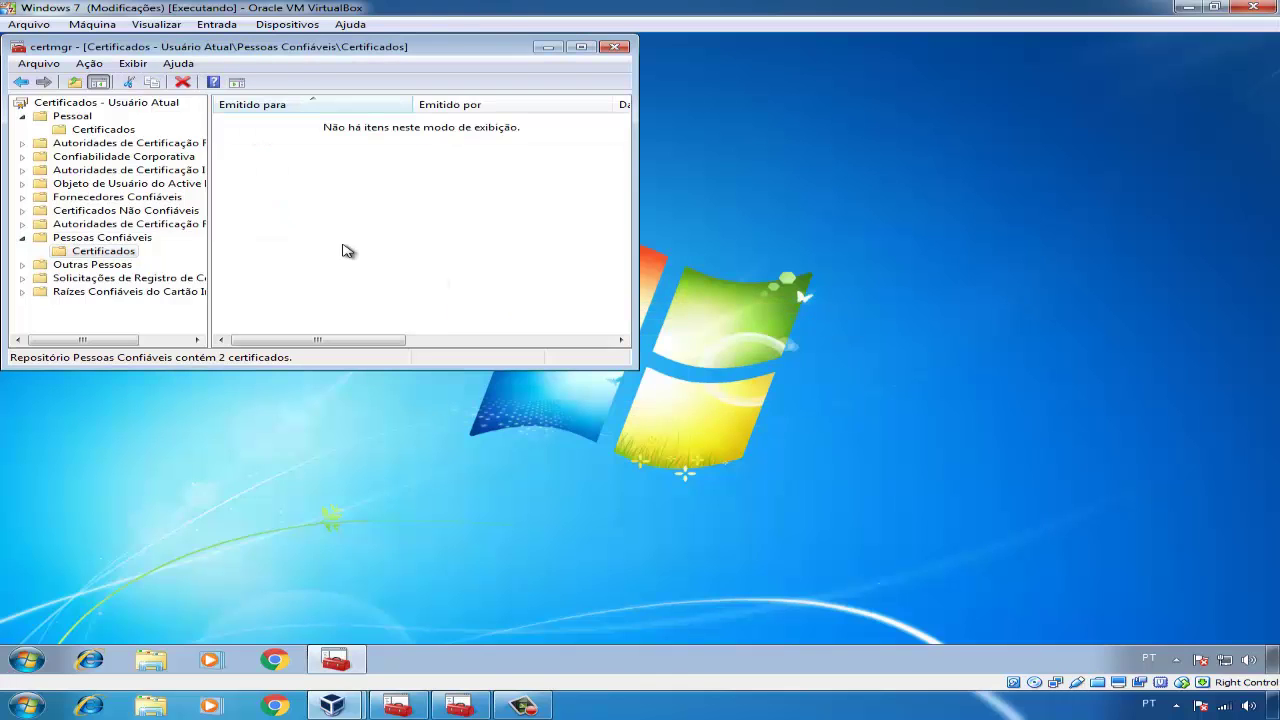
{"action": "left_click", "coordinate": [549, 48]}
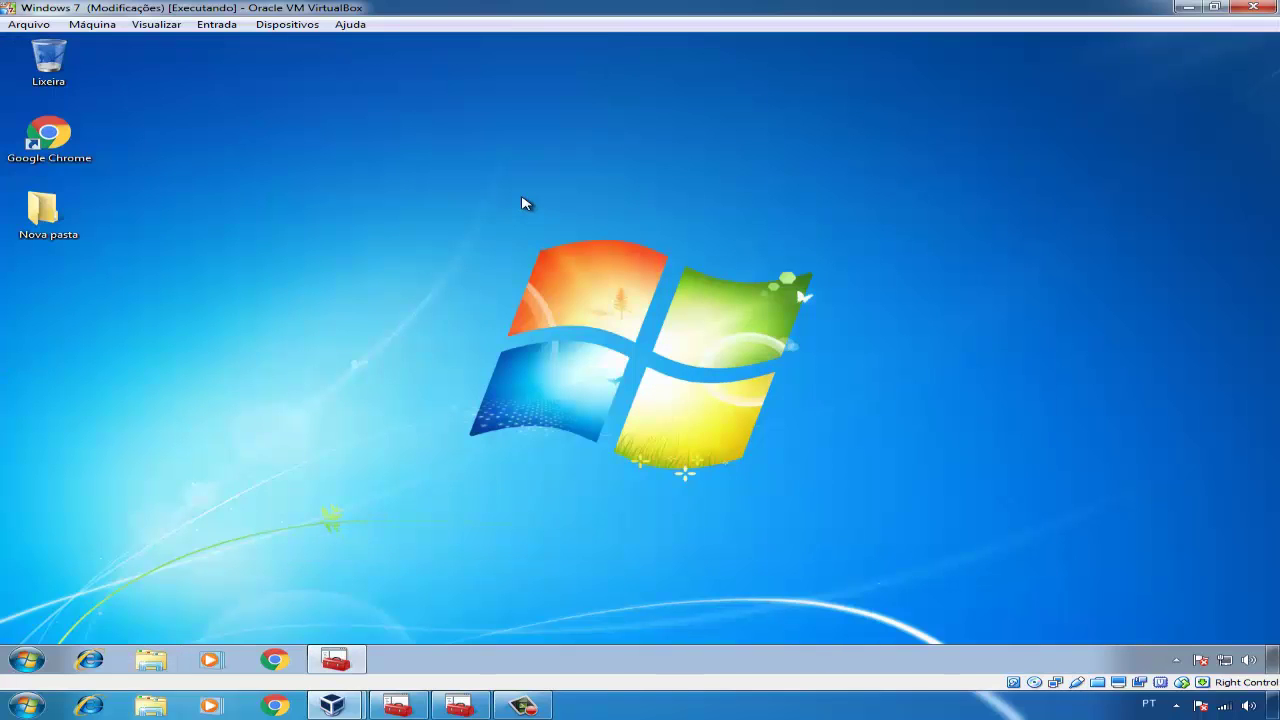
Open Arquivo01 from the Confidencial folder on PenDrive (F:) to test access without the certificates.
{"action": "key", "text": "super+e"}
{"action": "left_click", "coordinate": [780, 309]}
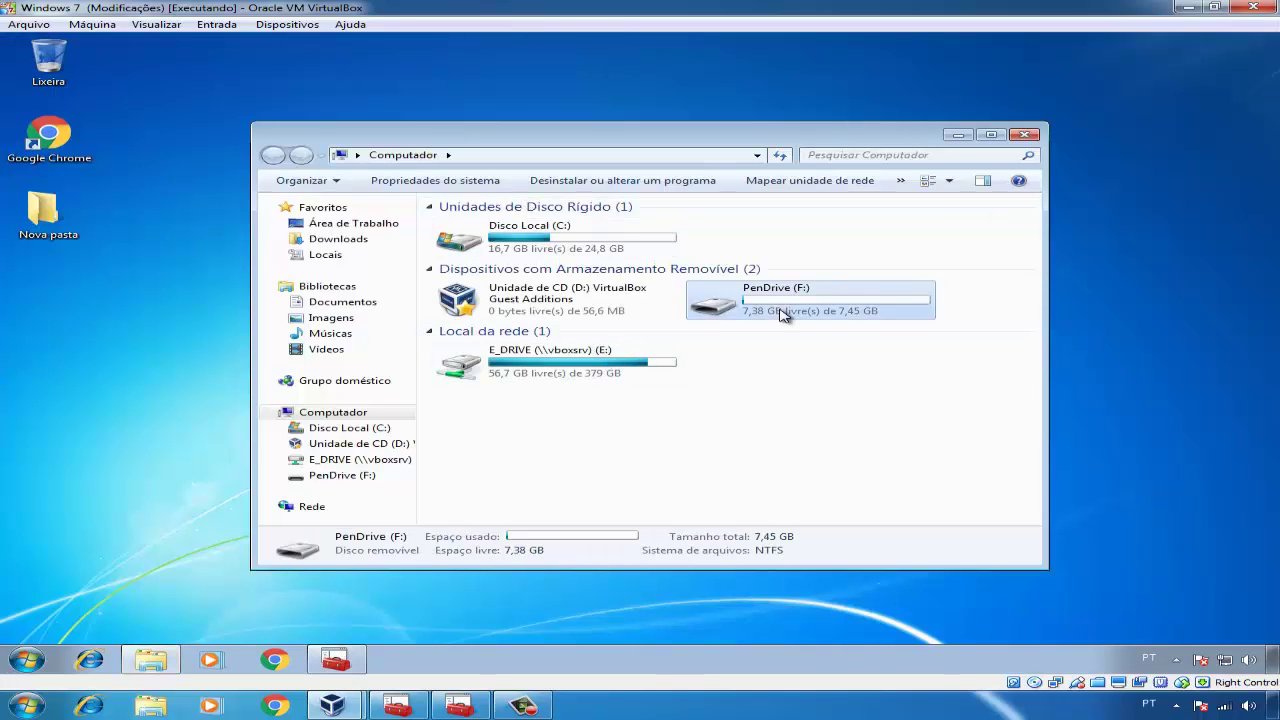
{"action": "double_click", "coordinate": [781, 312]}
{"action": "double_click", "coordinate": [522, 239]}
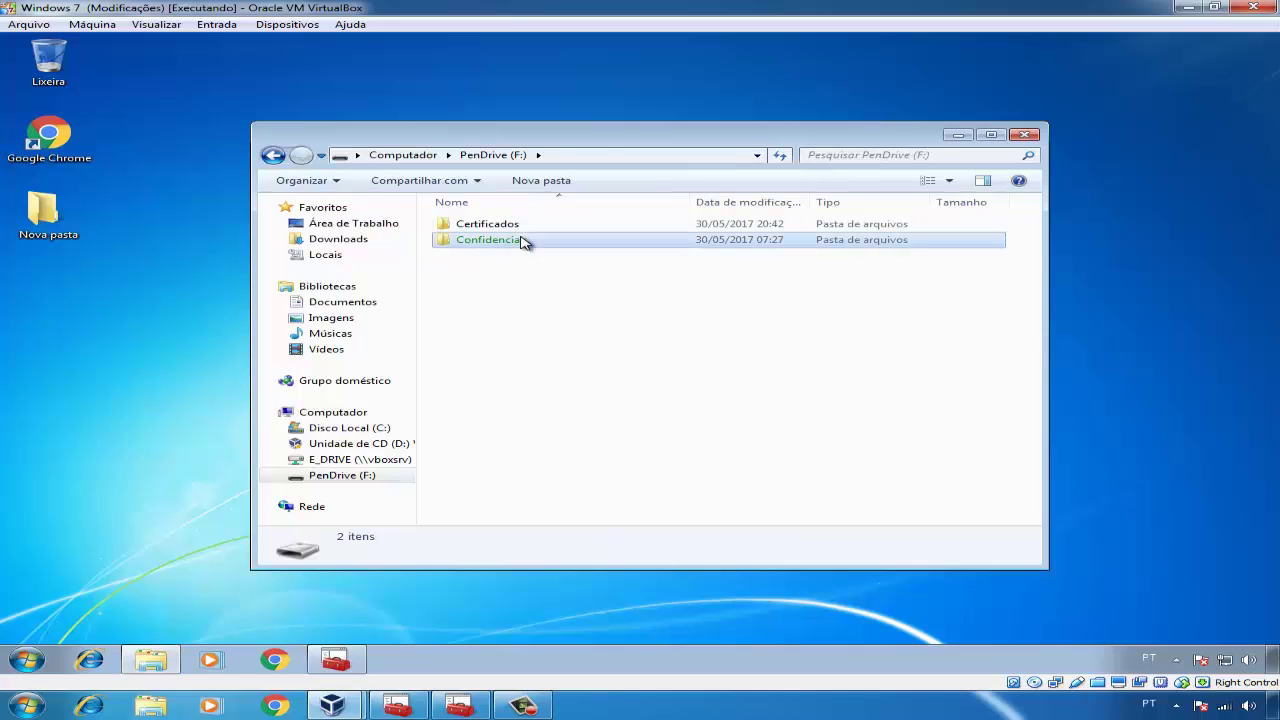
{"action": "double_click", "coordinate": [517, 228]}
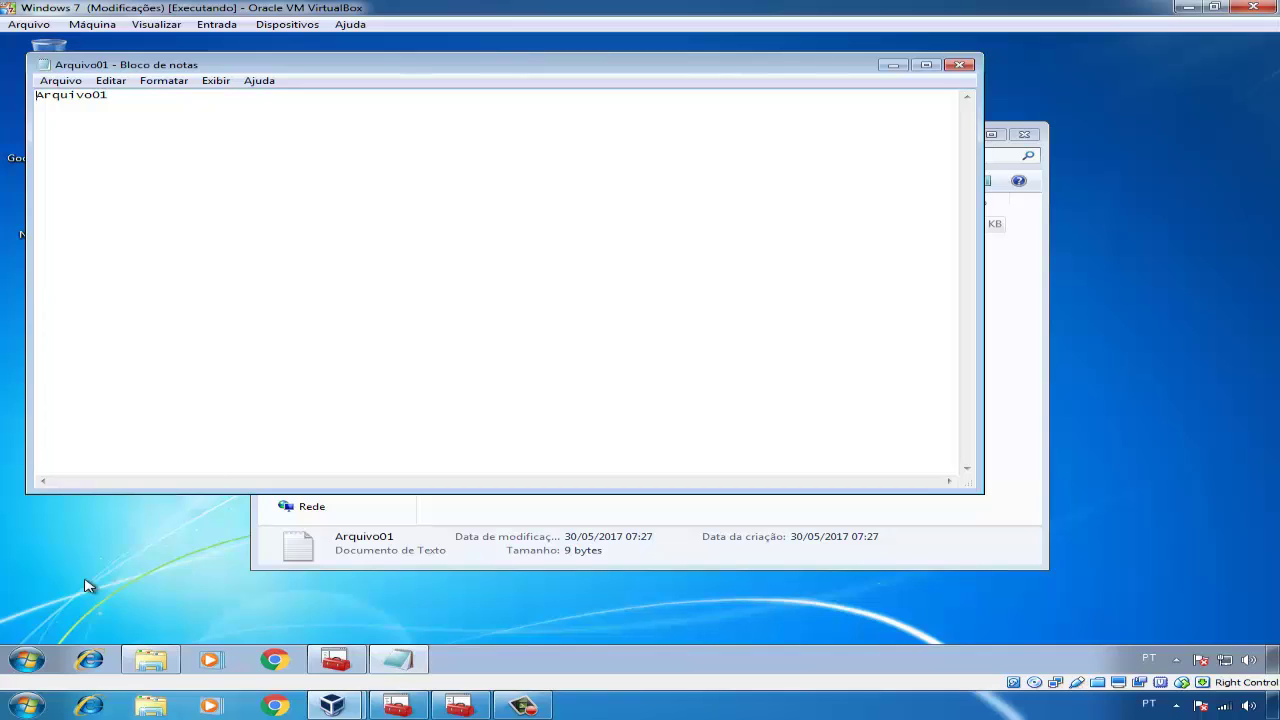
Run cipher /flushcache in a Command Prompt started as administrator and minimize the prompt.
{"action": "left_click", "coordinate": [50, 648]}
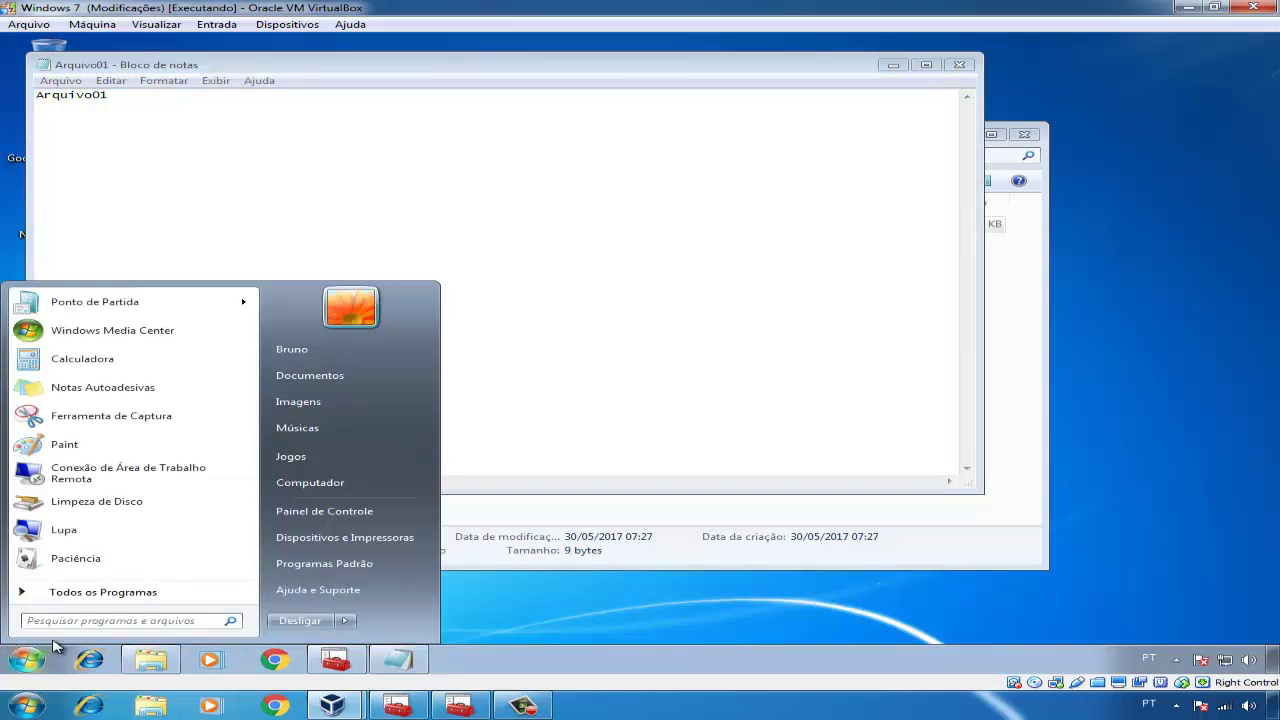
{"action": "type", "text": "promp"}
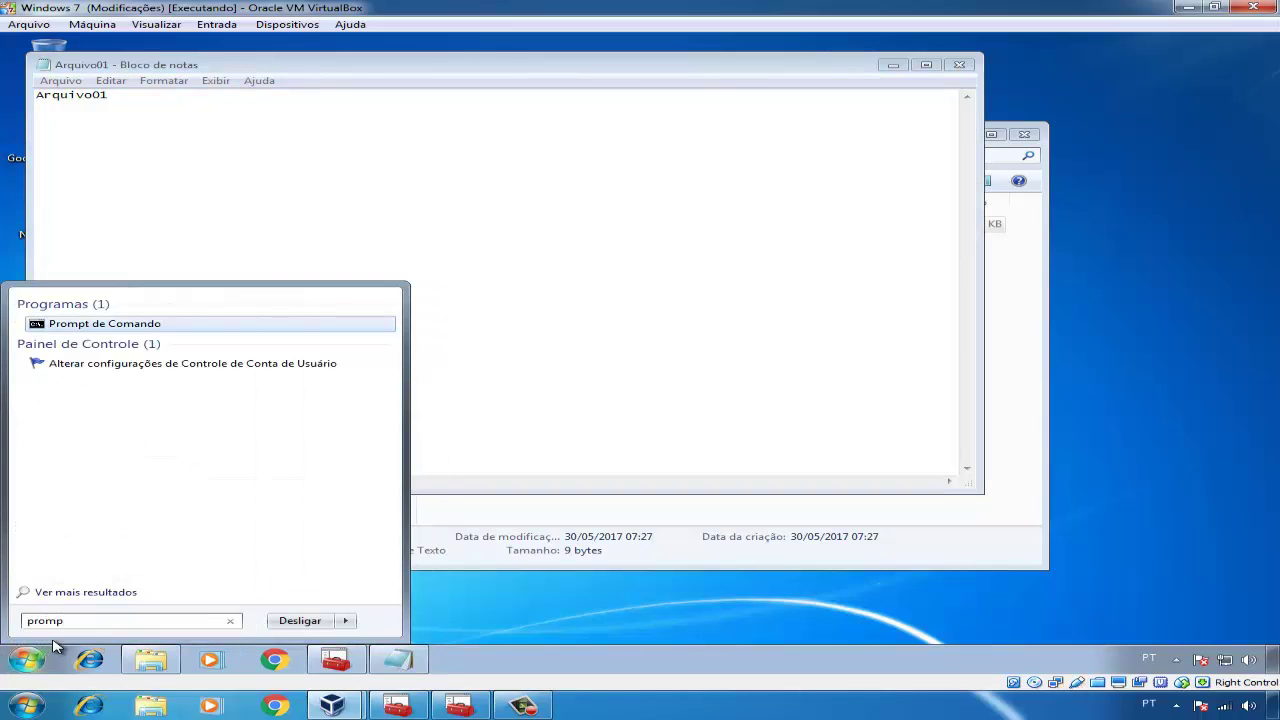
{"action": "right_click", "coordinate": [133, 330]}
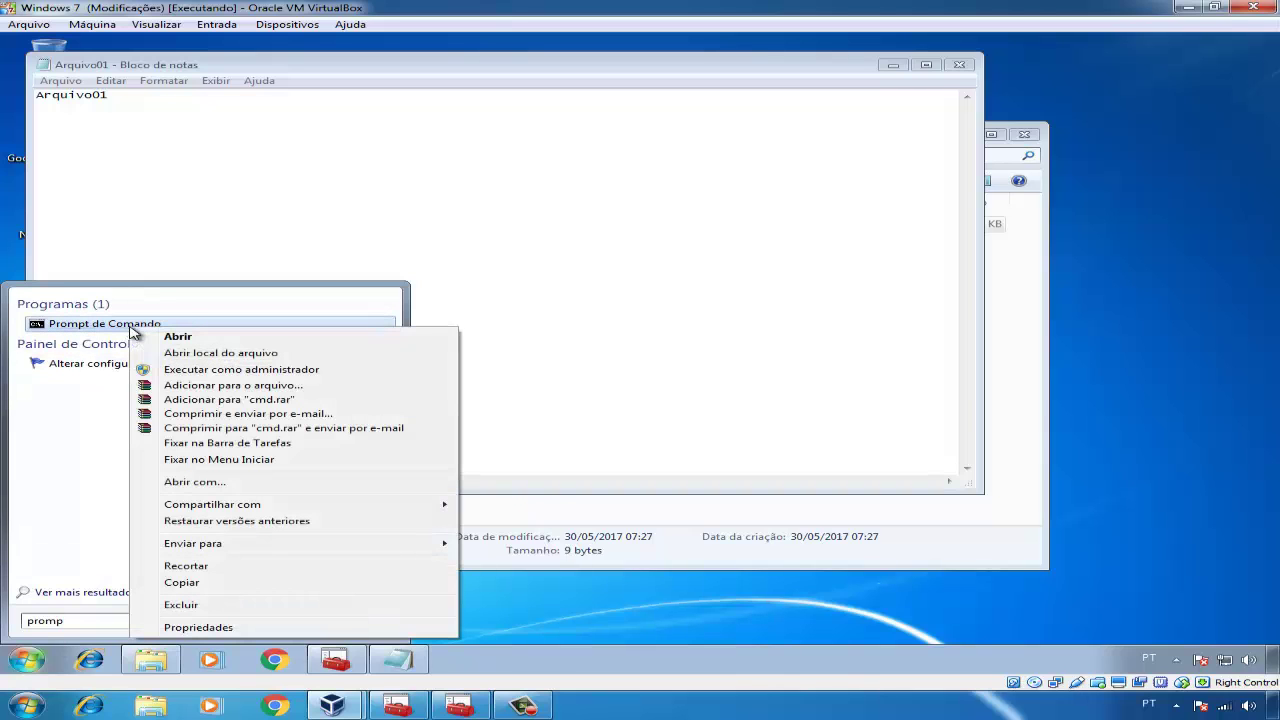
{"action": "left_click", "coordinate": [196, 370]}
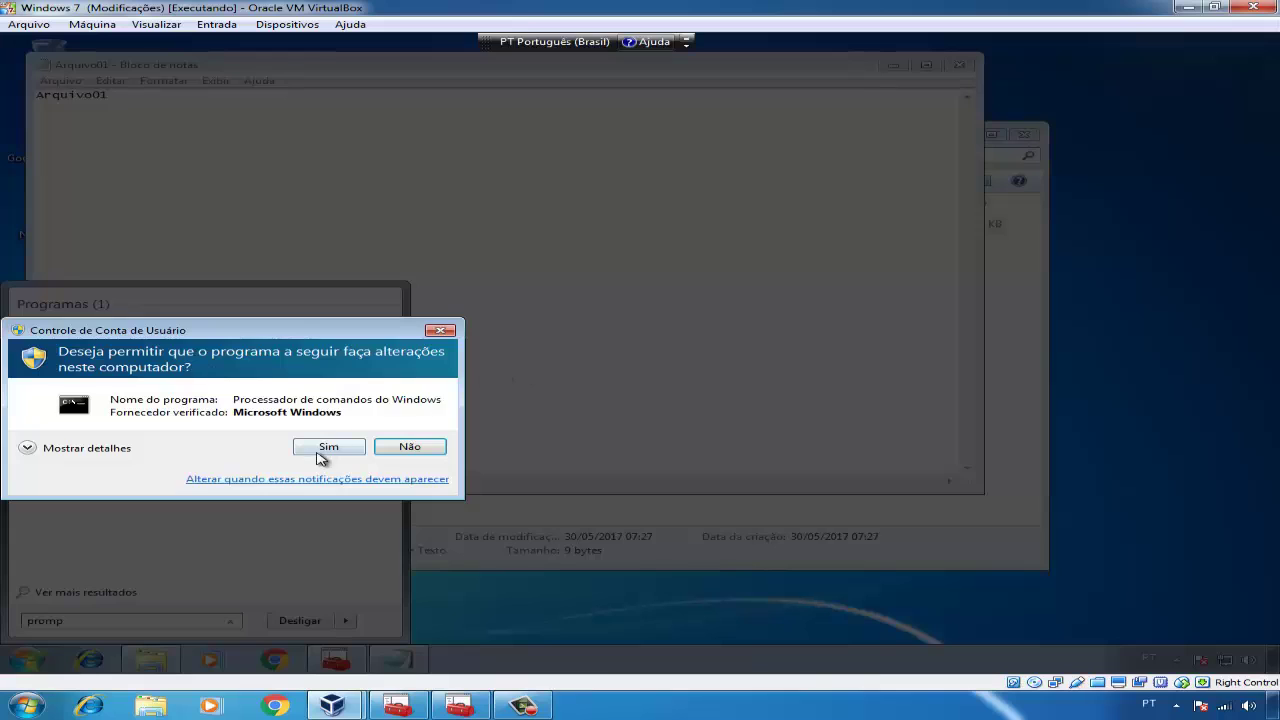
{"action": "left_click", "coordinate": [322, 449]}
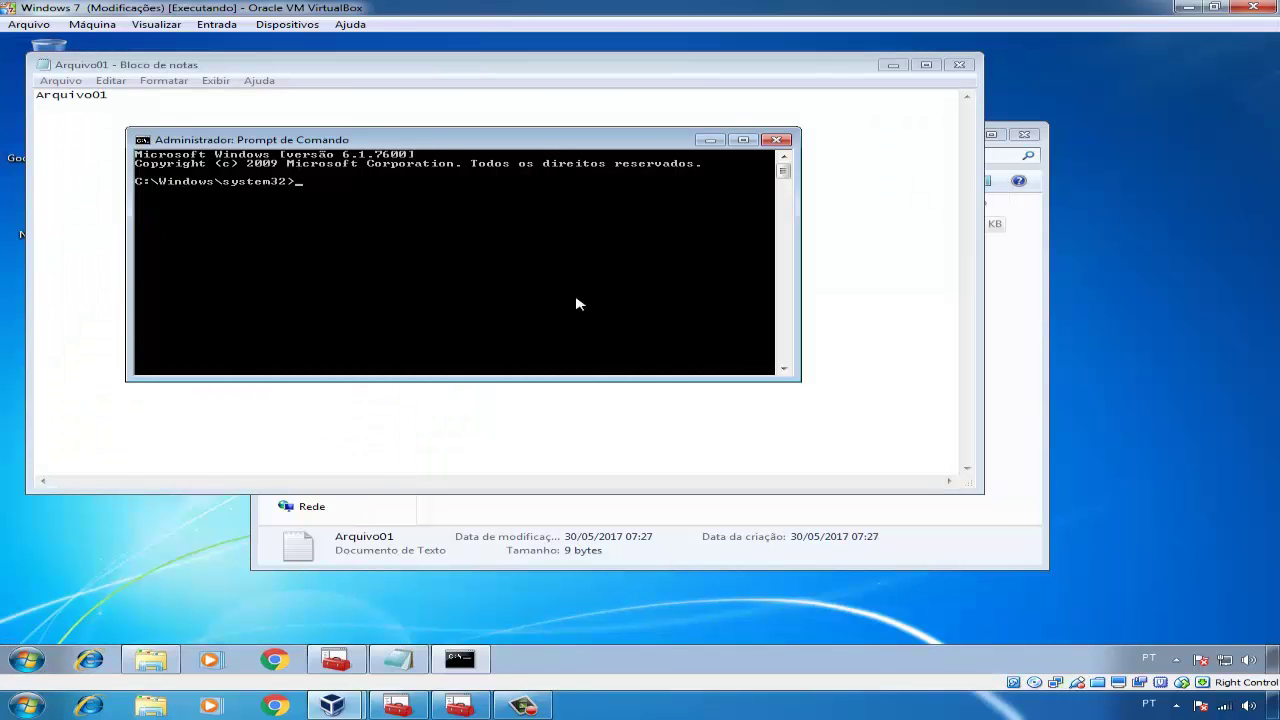
{"action": "type", "text": "cipher /flushcache"}
{"action": "key", "text": "Return"}
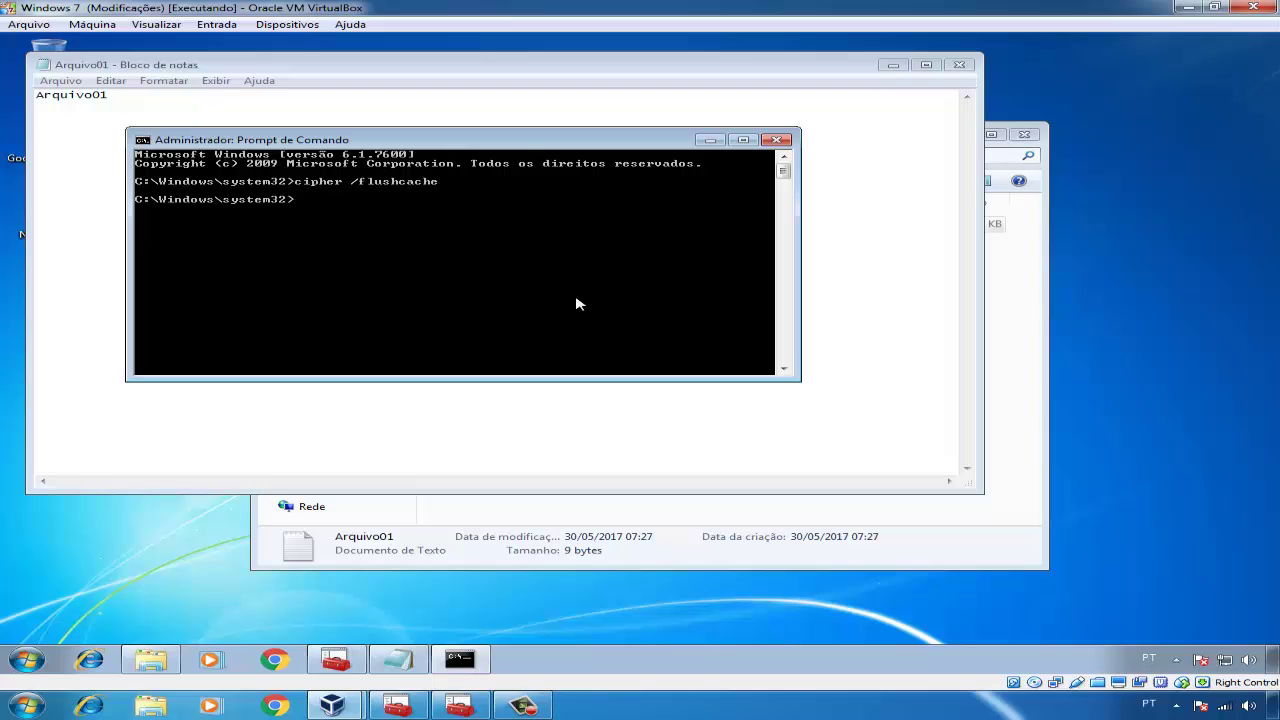
{"action": "left_click", "coordinate": [710, 140]}
Close Arquivo01 and reopen it to test access with the encryption cache cleared, closing the file and folder when done.
{"action": "left_click", "coordinate": [959, 64]}
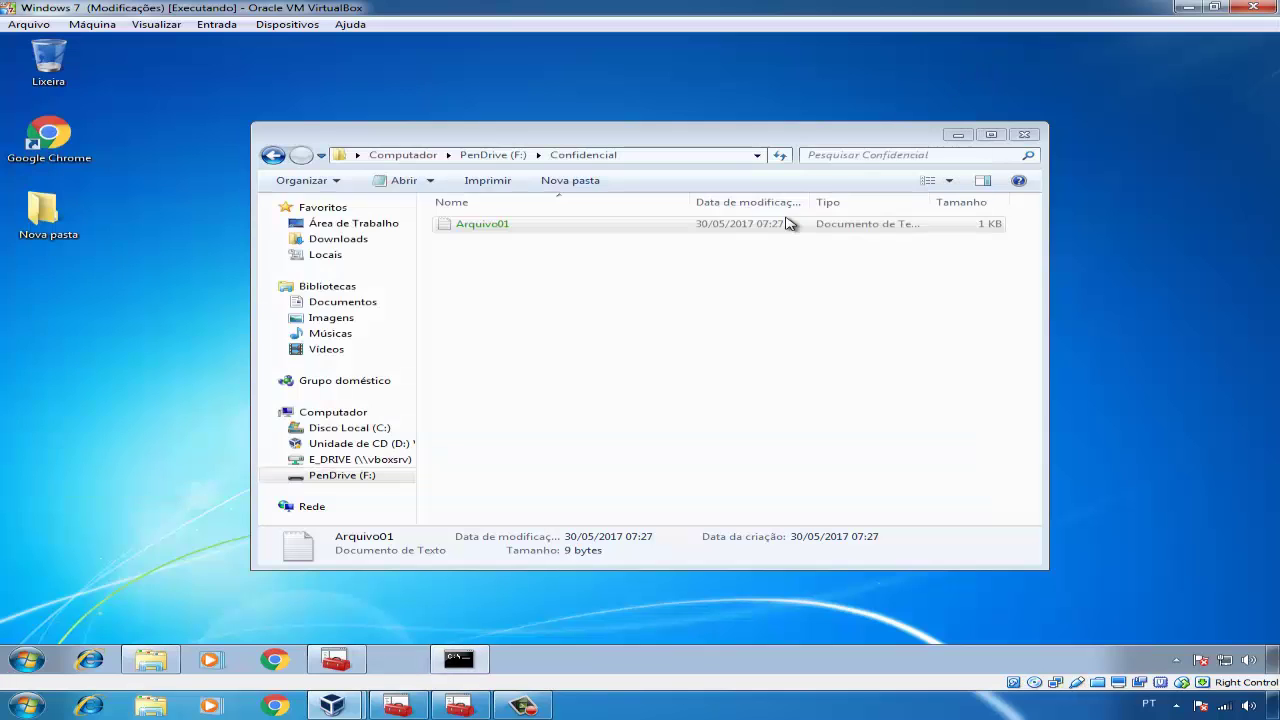
{"action": "double_click", "coordinate": [490, 224]}
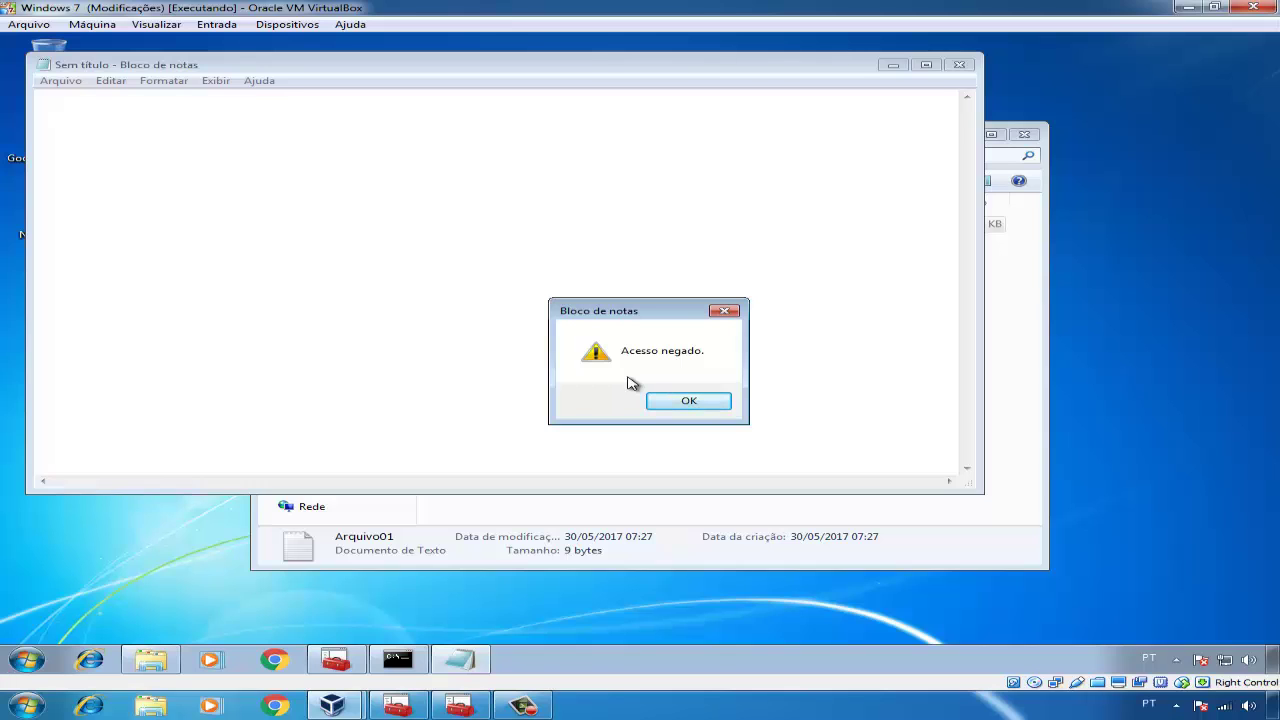
{"action": "left_click", "coordinate": [655, 401]}
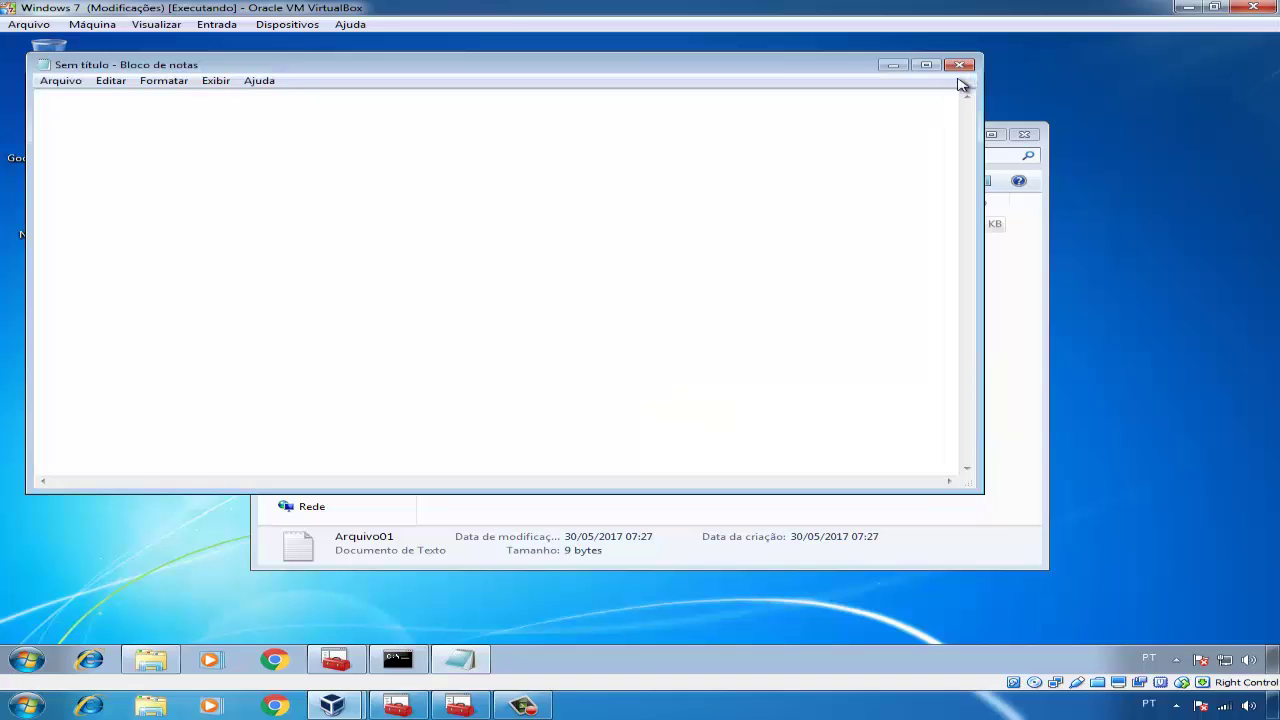
{"action": "left_click", "coordinate": [960, 76]}
{"action": "left_click", "coordinate": [1024, 134]}
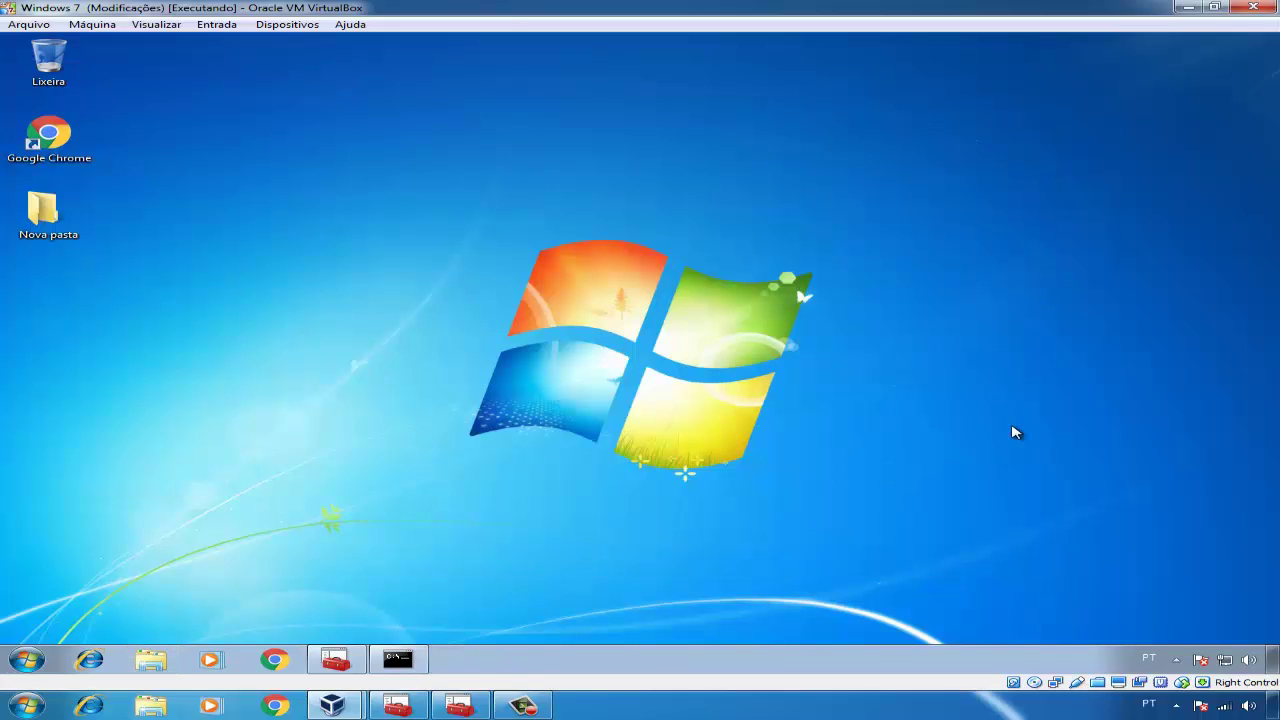
Detach the USB pen drive from the Windows 7 virtual machine and return to the host desktop.
{"action": "left_click", "coordinate": [1080, 686]}
{"action": "left_click", "coordinate": [1083, 651]}
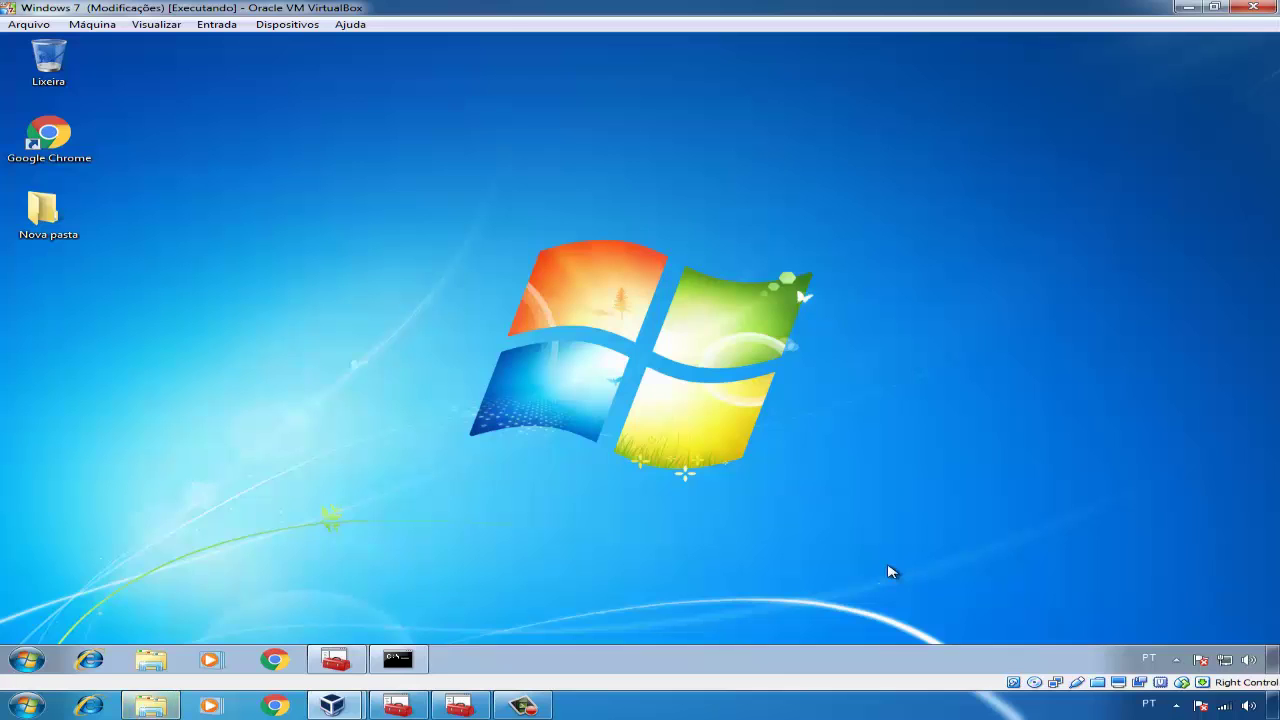
{"action": "left_click", "coordinate": [1274, 706]}
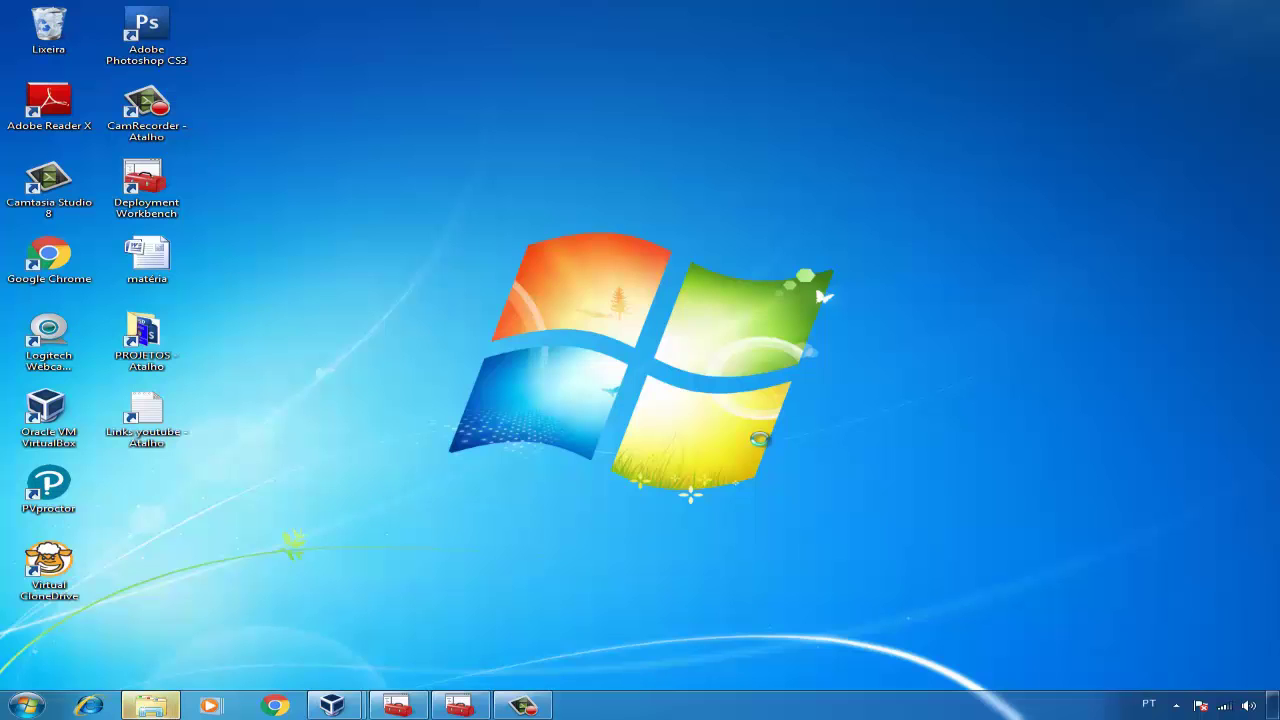
Copy the recoveryagent PFX file from Disco Local (C:) to the Certificados folder on PenDrive (L:) and close both folders.
{"action": "key", "text": "super+e"}
{"action": "double_click", "coordinate": [615, 240]}
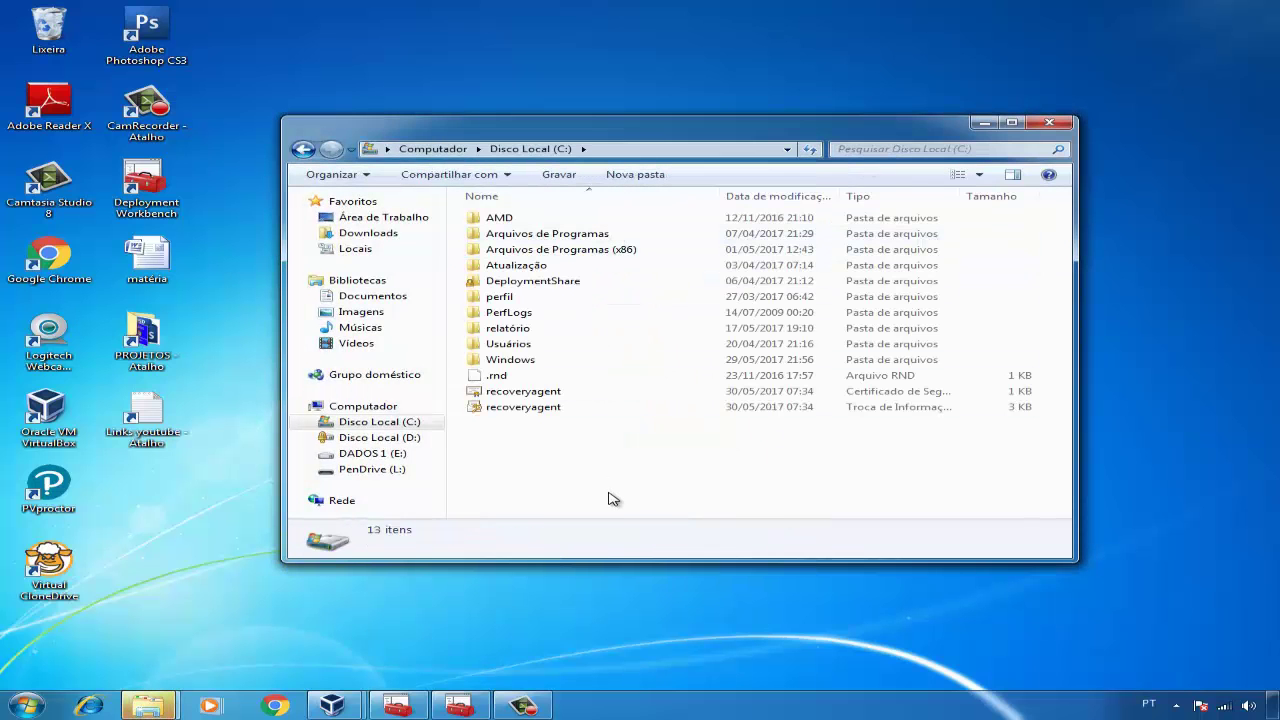
{"action": "left_click", "coordinate": [487, 412]}
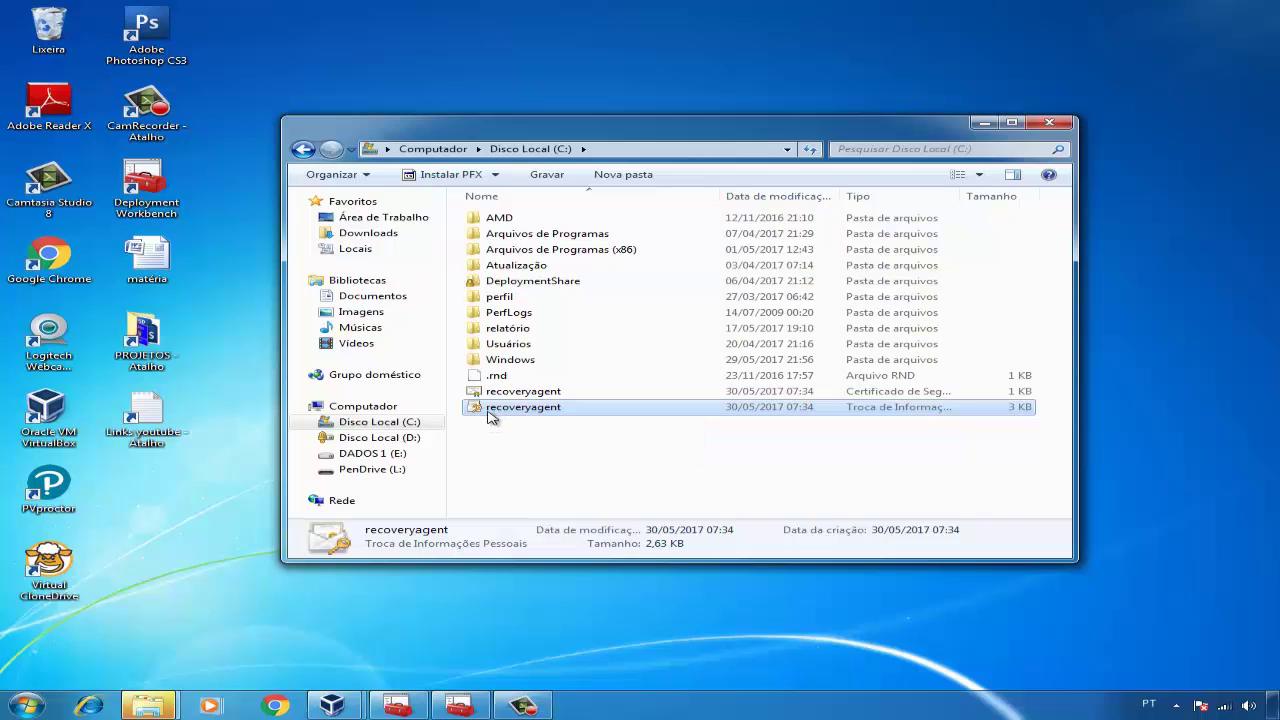
{"action": "key", "text": "super+e"}
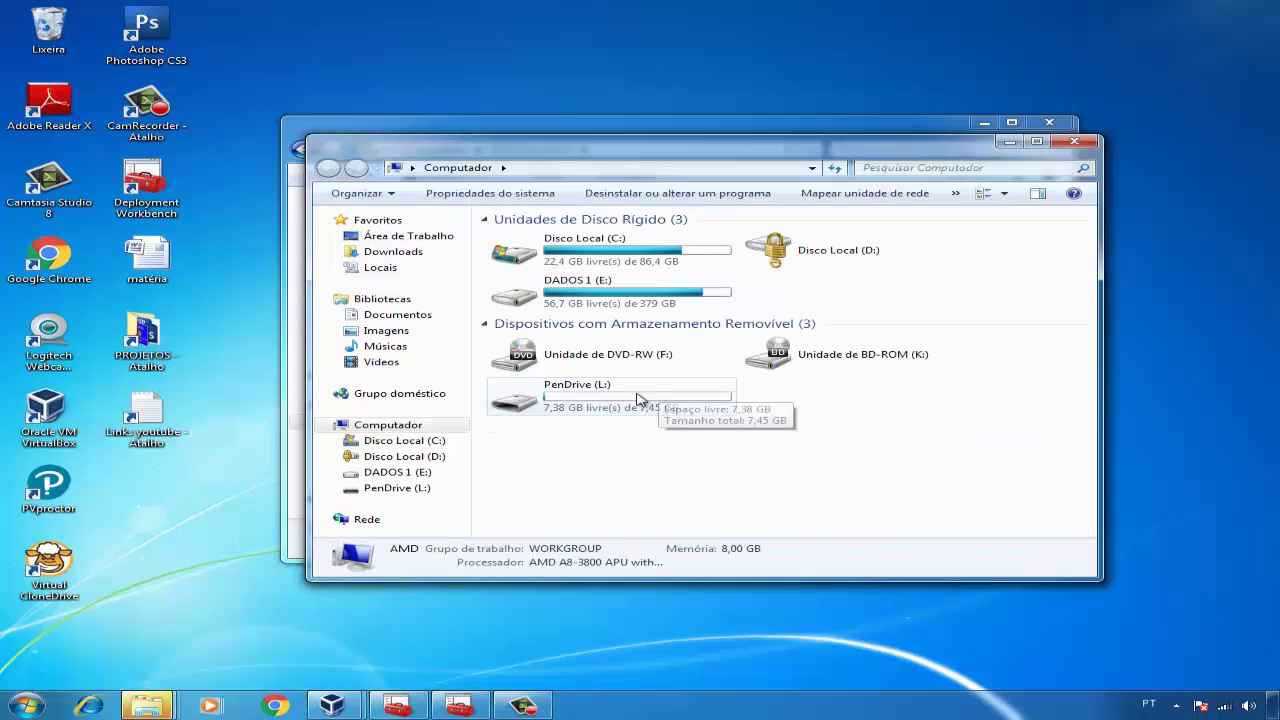
{"action": "double_click", "coordinate": [603, 410]}
{"action": "double_click", "coordinate": [580, 238]}
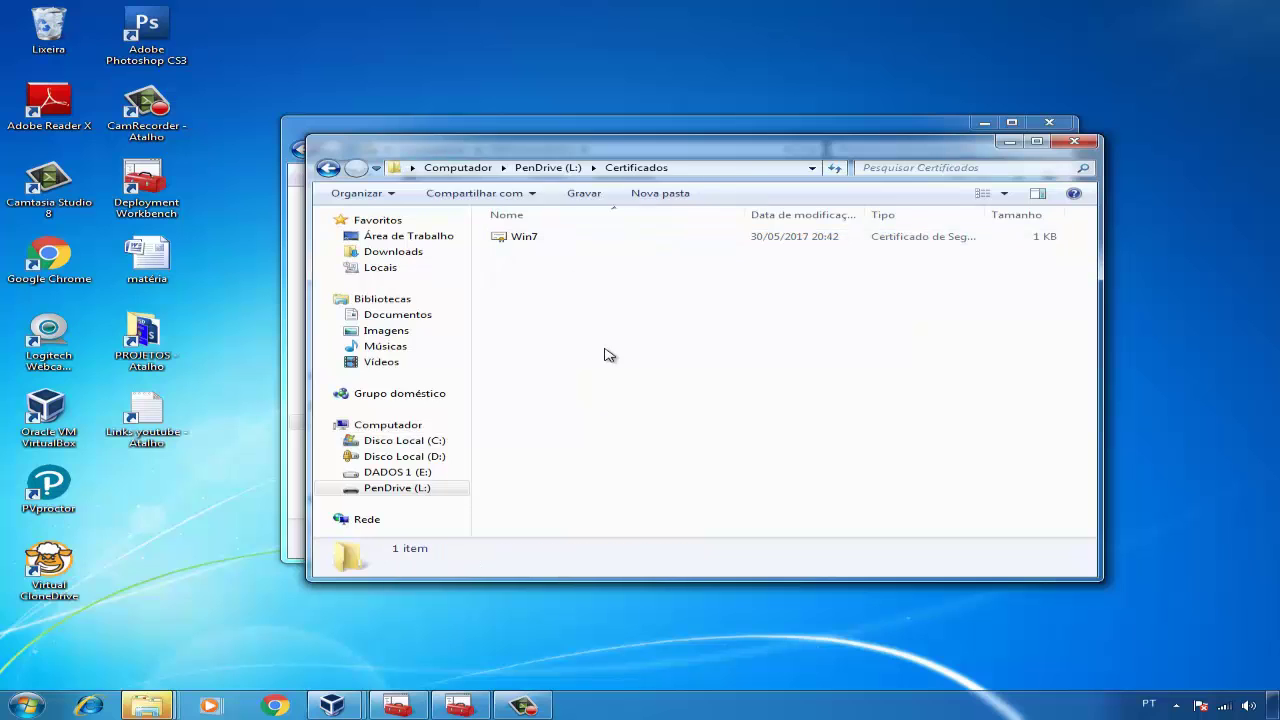
{"action": "key", "text": "ctrl+v"}
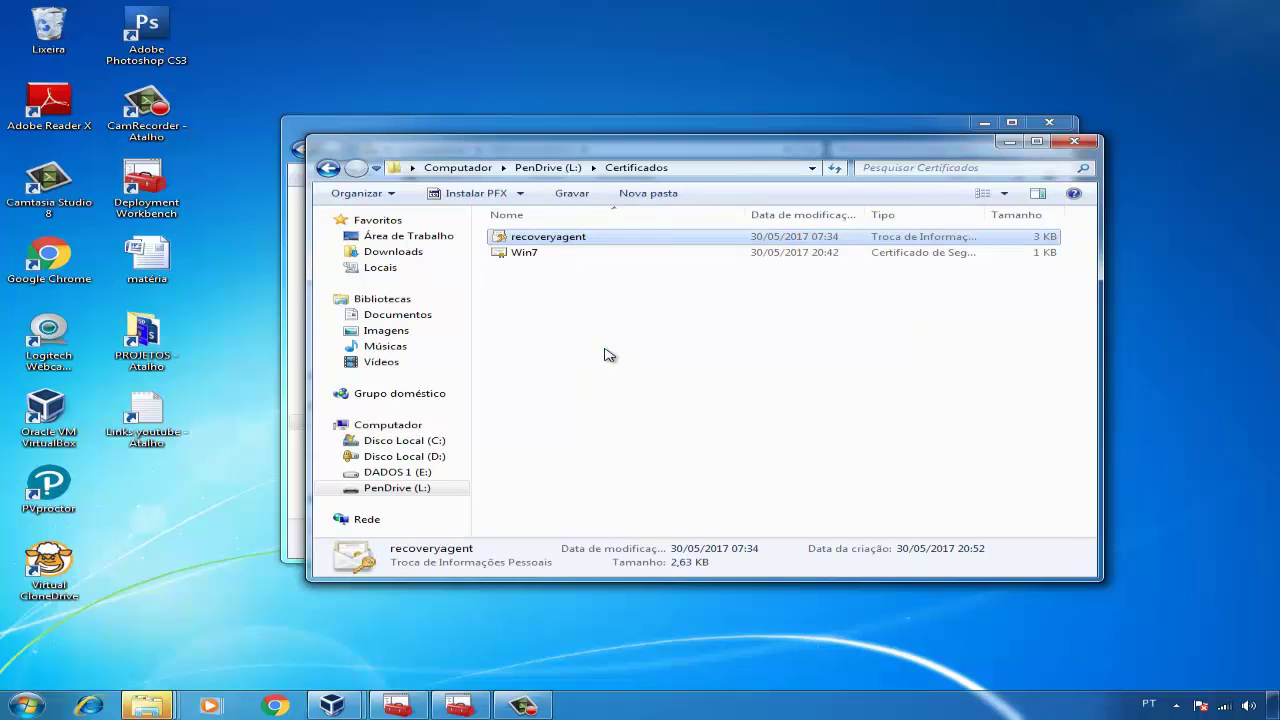
{"action": "left_click", "coordinate": [1074, 141]}
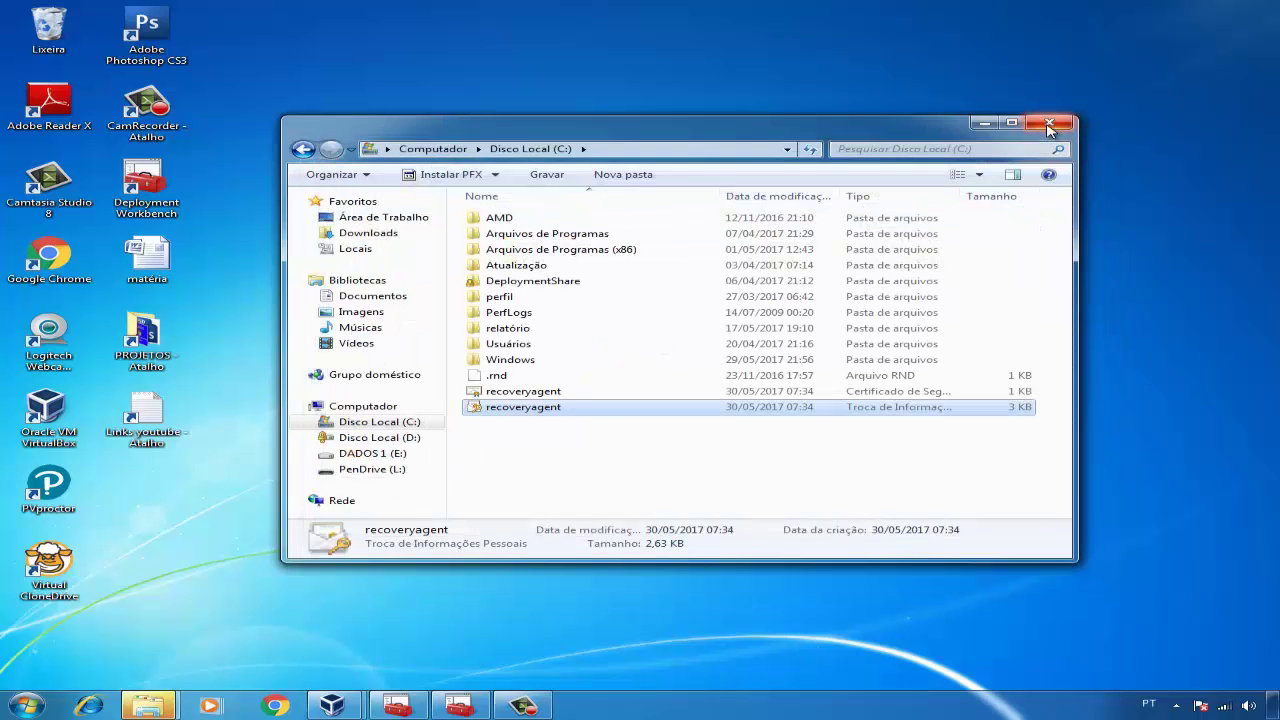
{"action": "left_click", "coordinate": [1049, 124]}
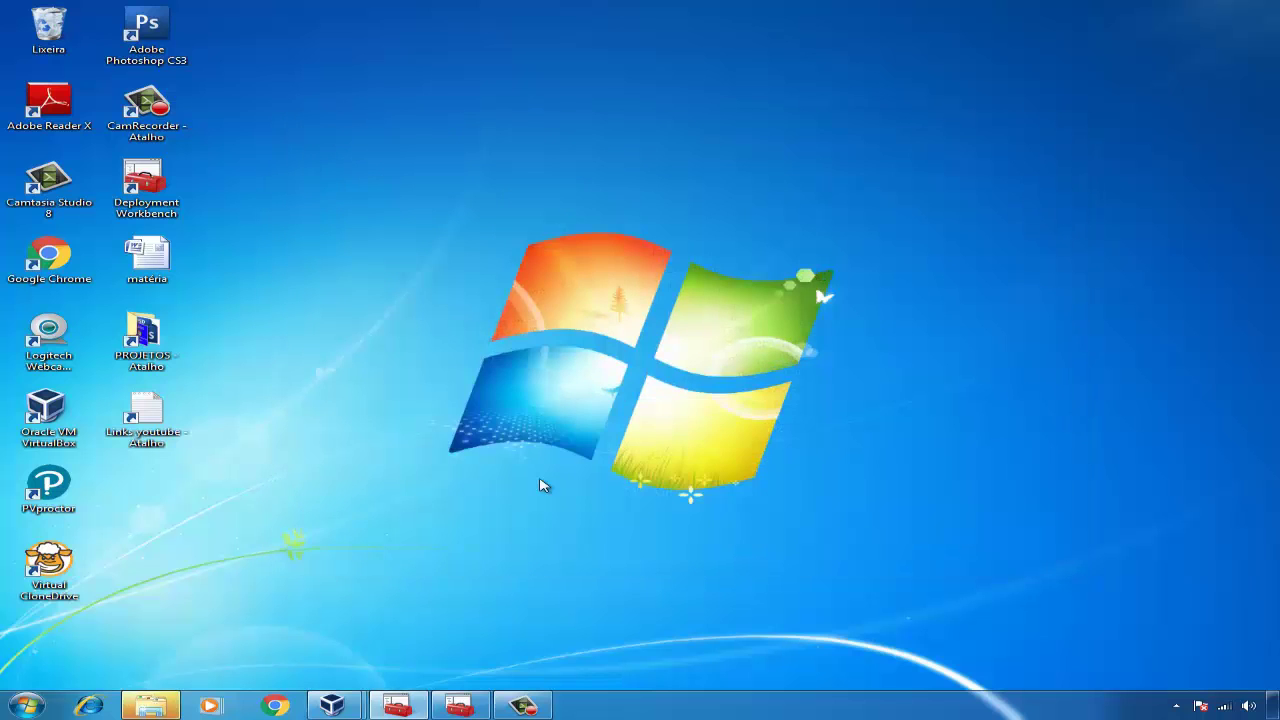
Attach the pen drive to the Windows 7 virtual machine and open its Certificados folder.
{"action": "mouse_move", "coordinate": [340, 707]}
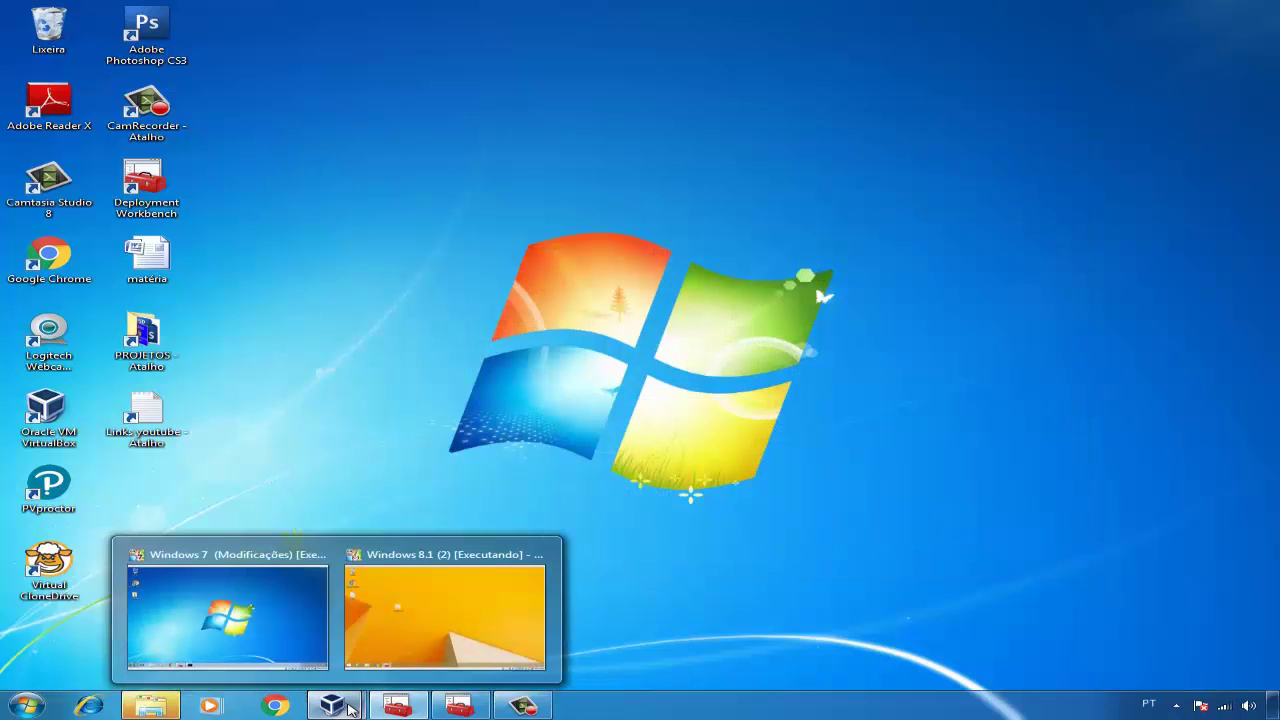
{"action": "left_click", "coordinate": [284, 620]}
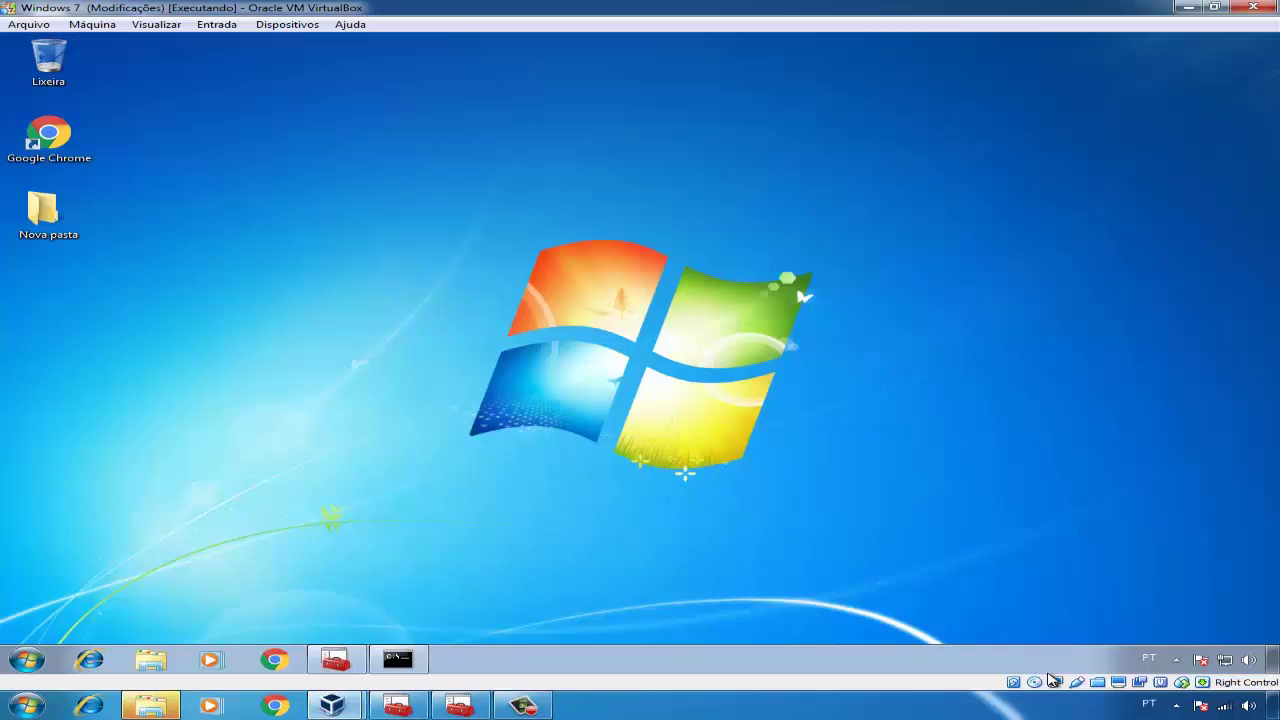
{"action": "right_click", "coordinate": [1077, 682]}
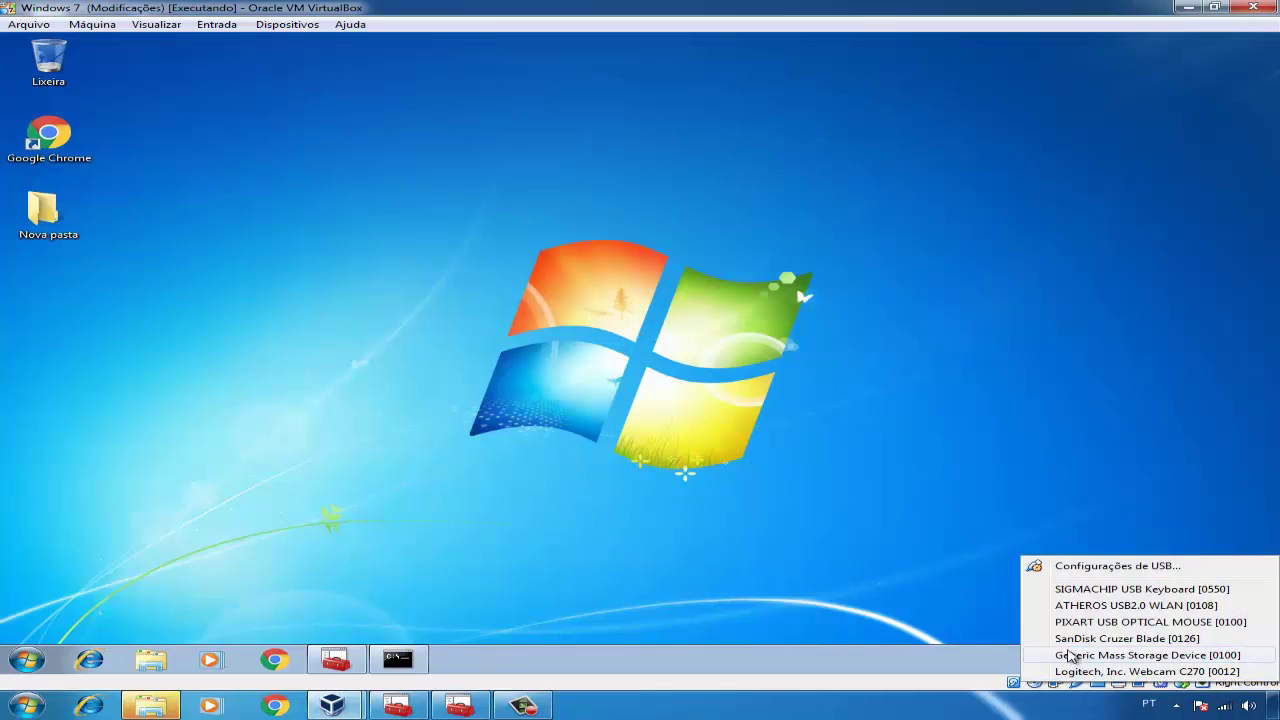
{"action": "left_click", "coordinate": [1063, 652]}
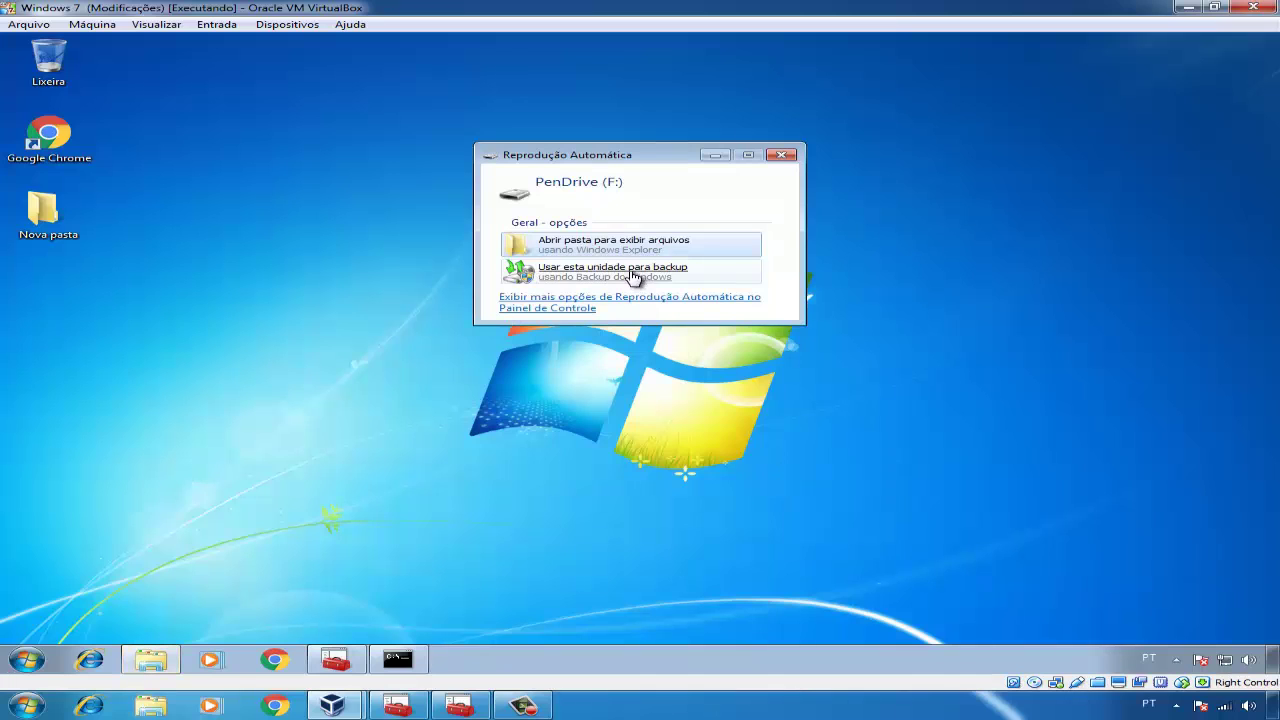
{"action": "left_click", "coordinate": [627, 250]}
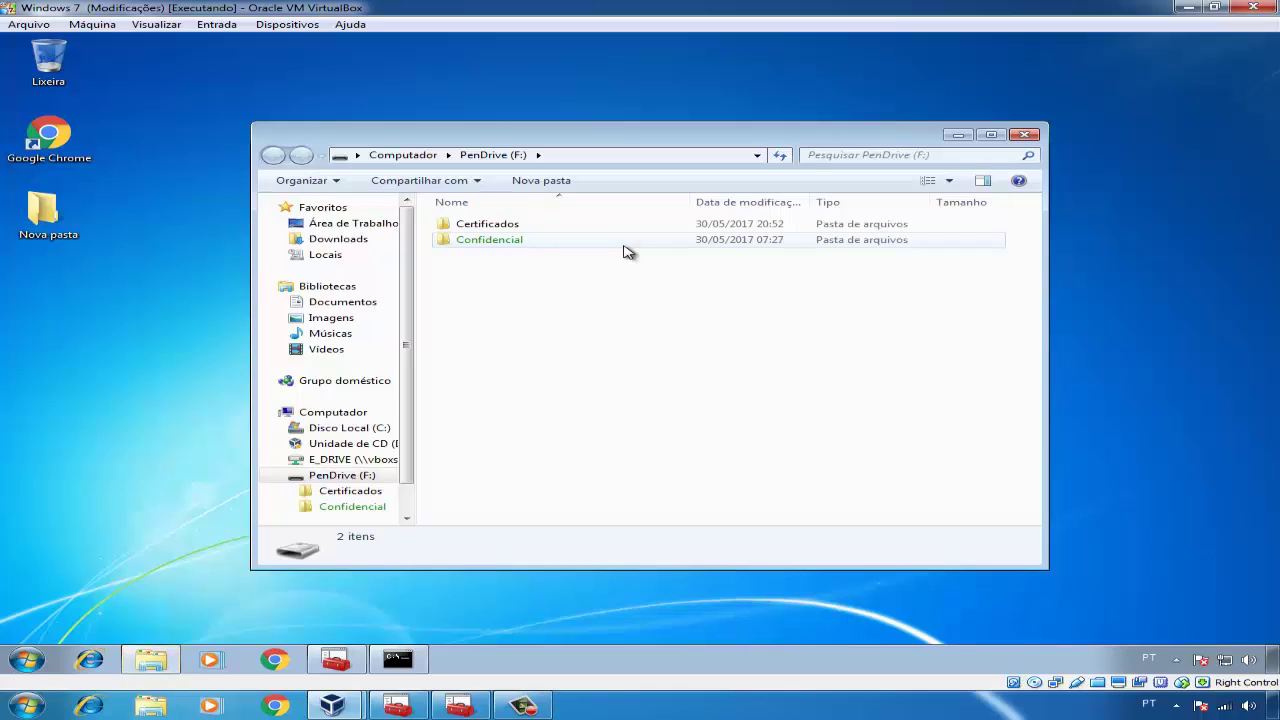
{"action": "double_click", "coordinate": [600, 233]}
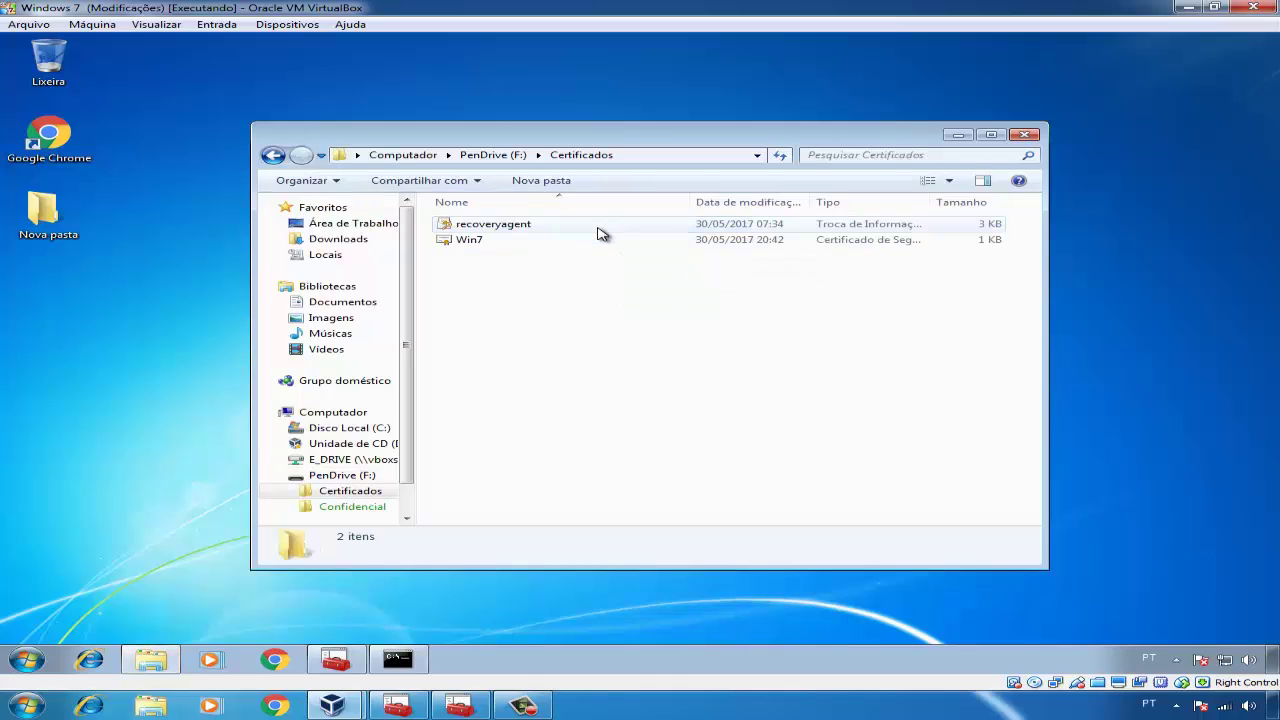
Import the recoveryagent PFX file from the Certificados folder, letting Windows choose the certificate store automatically.
{"action": "double_click", "coordinate": [500, 226]}
{"action": "left_click", "coordinate": [561, 491]}
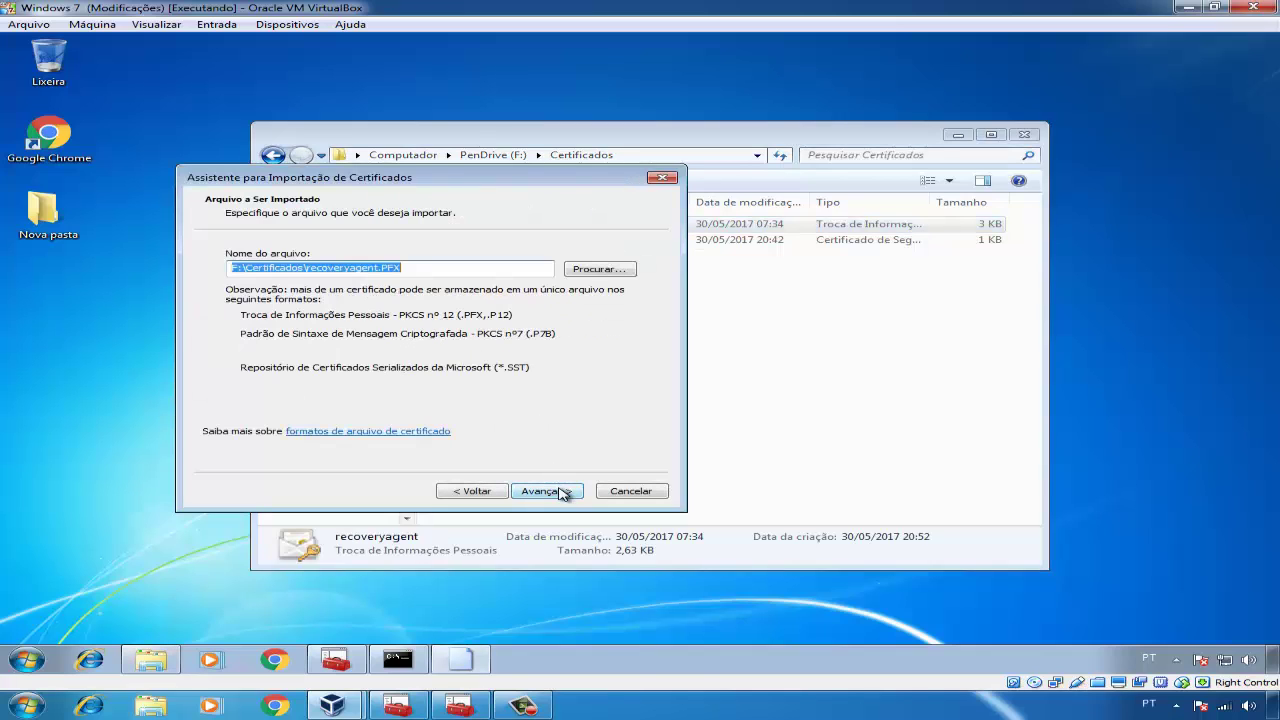
{"action": "left_click", "coordinate": [561, 491]}
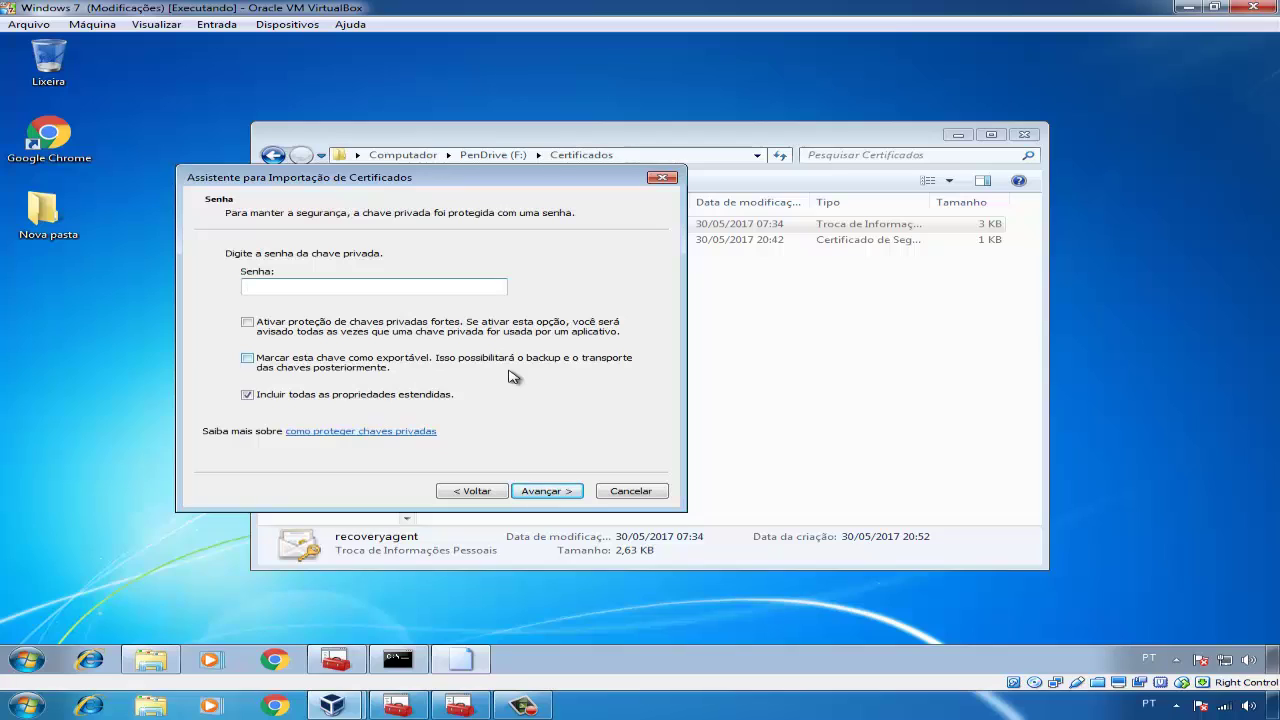
{"action": "left_click", "coordinate": [553, 493]}
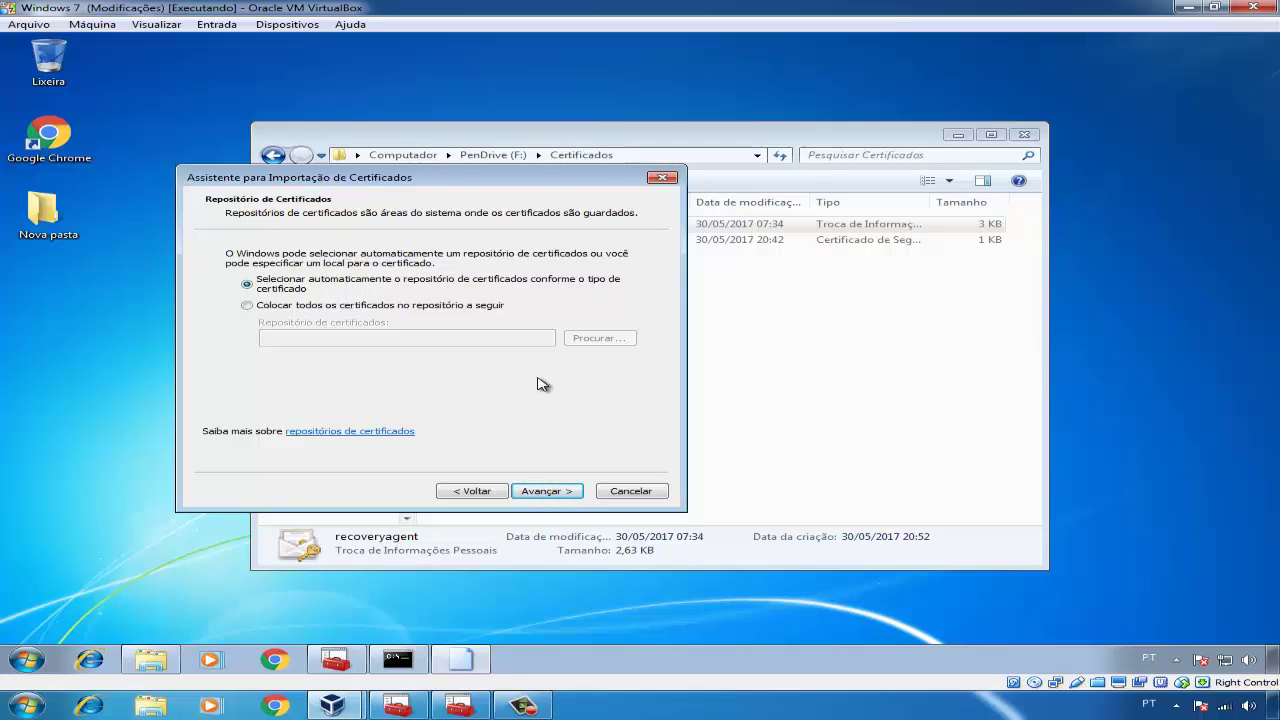
{"action": "left_click", "coordinate": [550, 493]}
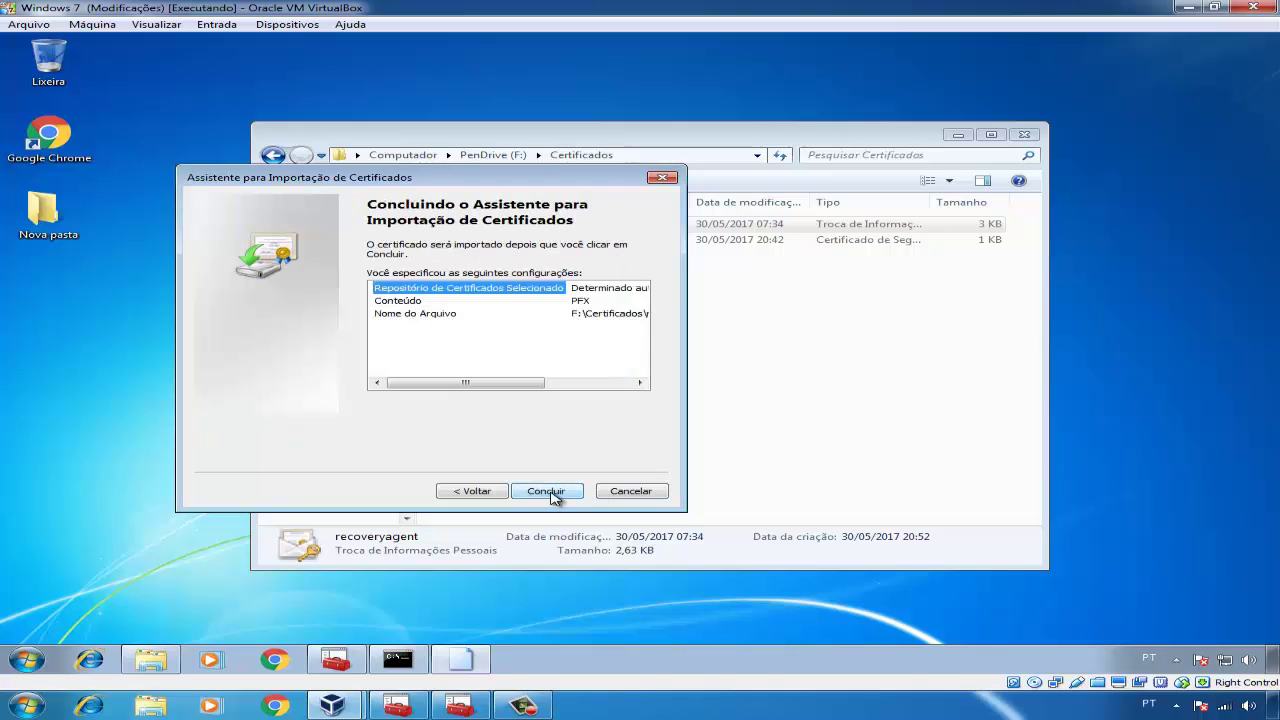
{"action": "left_click", "coordinate": [548, 492]}
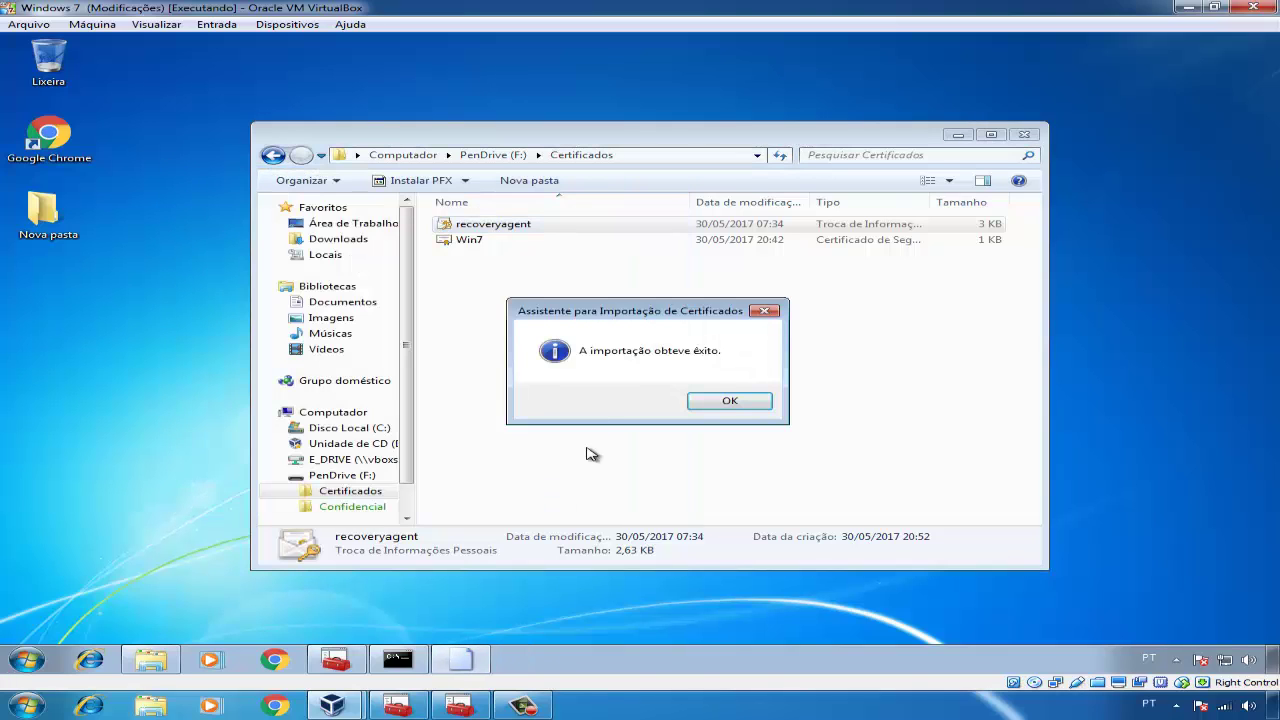
{"action": "left_click", "coordinate": [725, 405]}
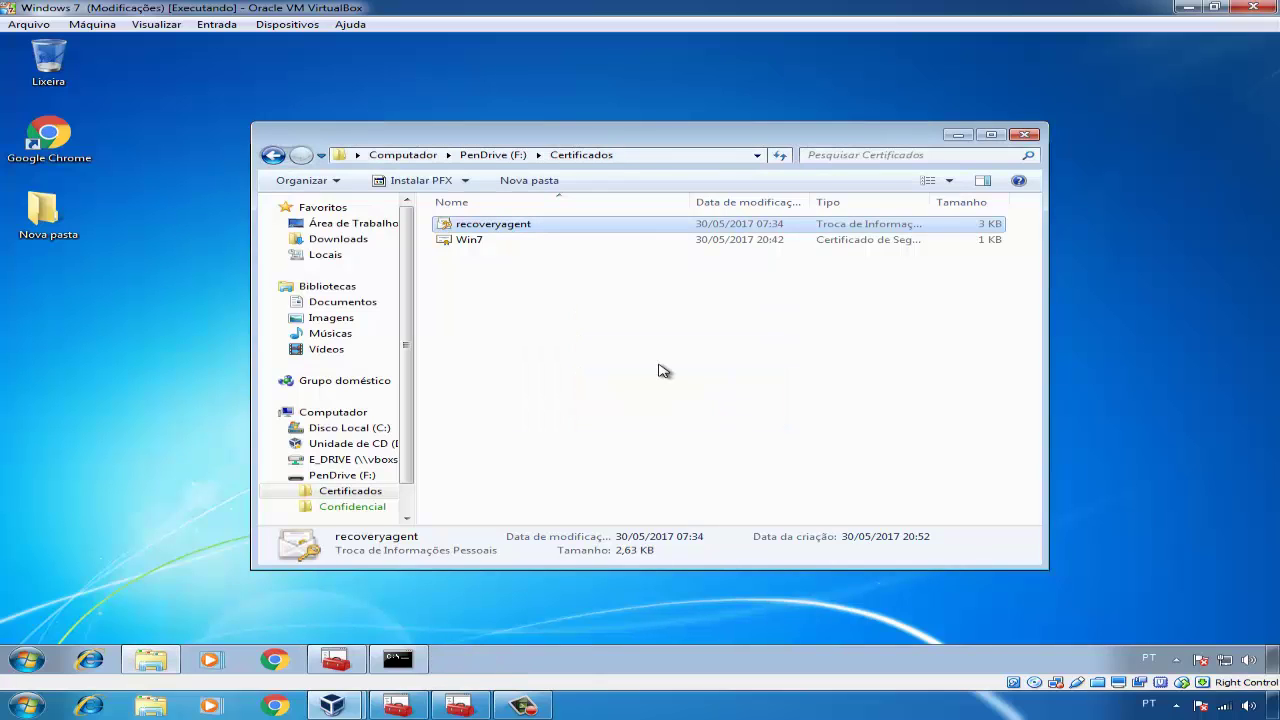
Open Arquivo01 from the pen drive's Confidencial folder to test access, then close the file and folder.
{"action": "left_click", "coordinate": [272, 155]}
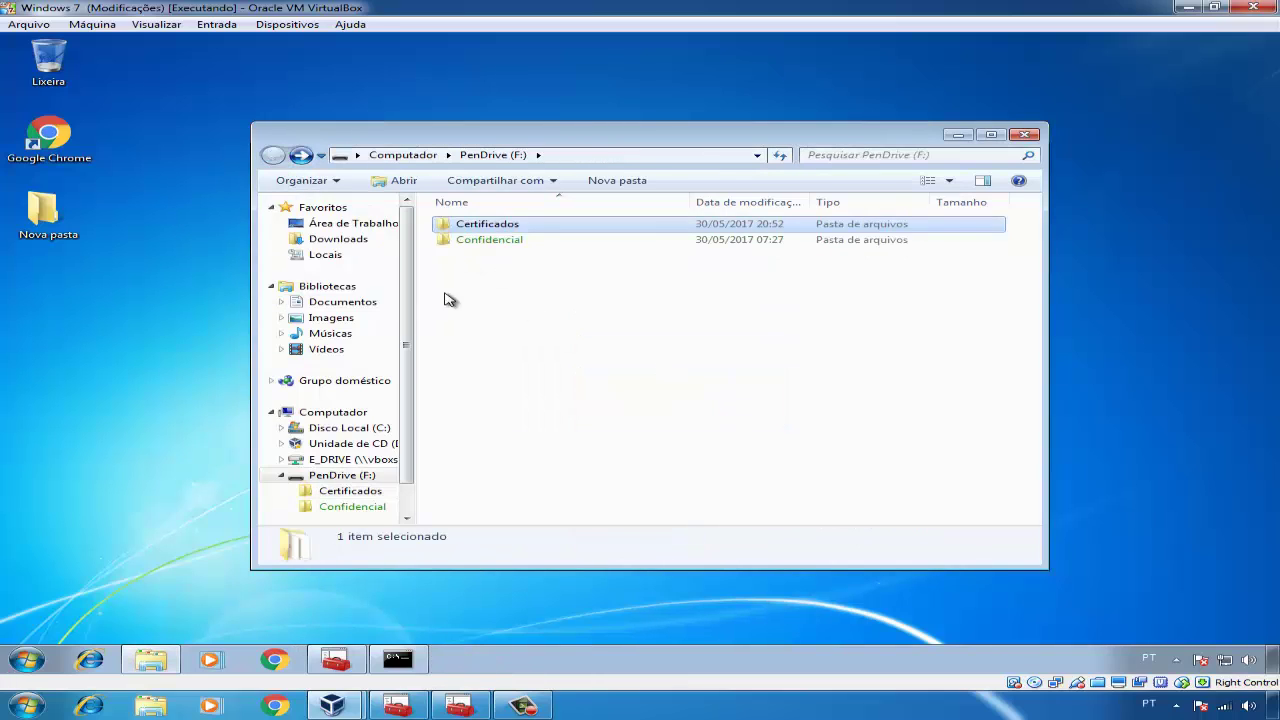
{"action": "double_click", "coordinate": [499, 243]}
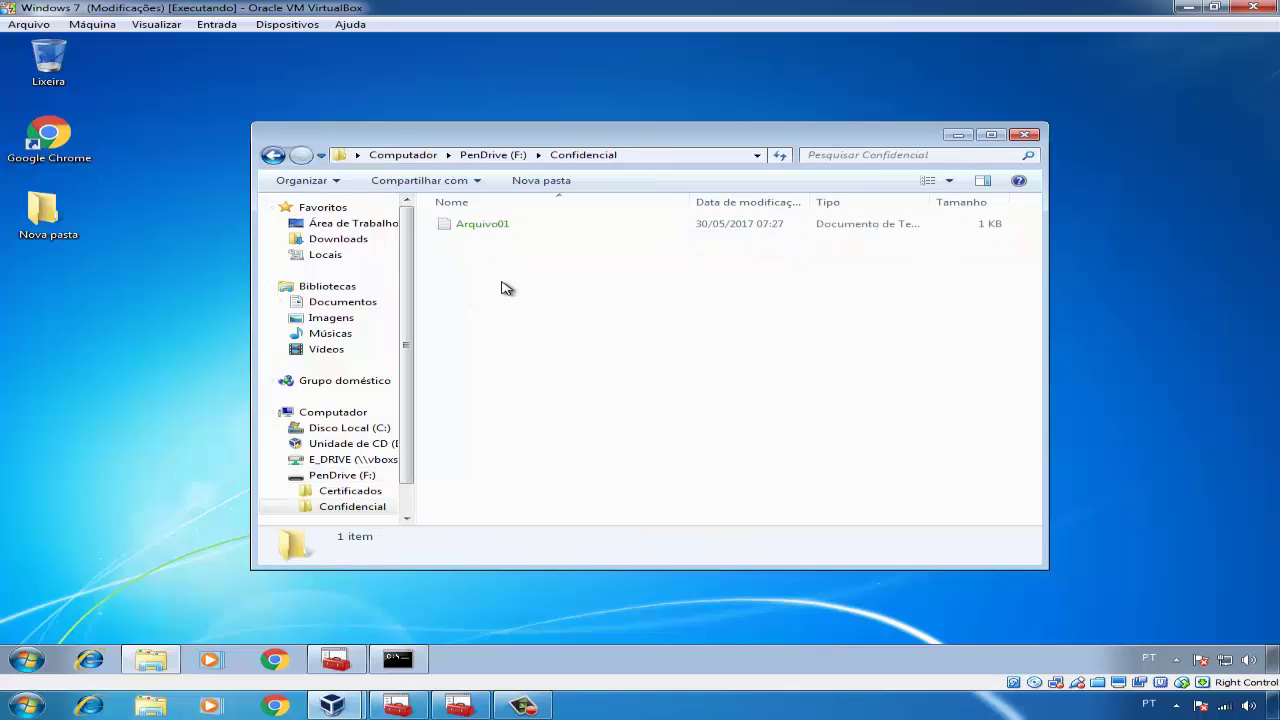
{"action": "double_click", "coordinate": [501, 226]}
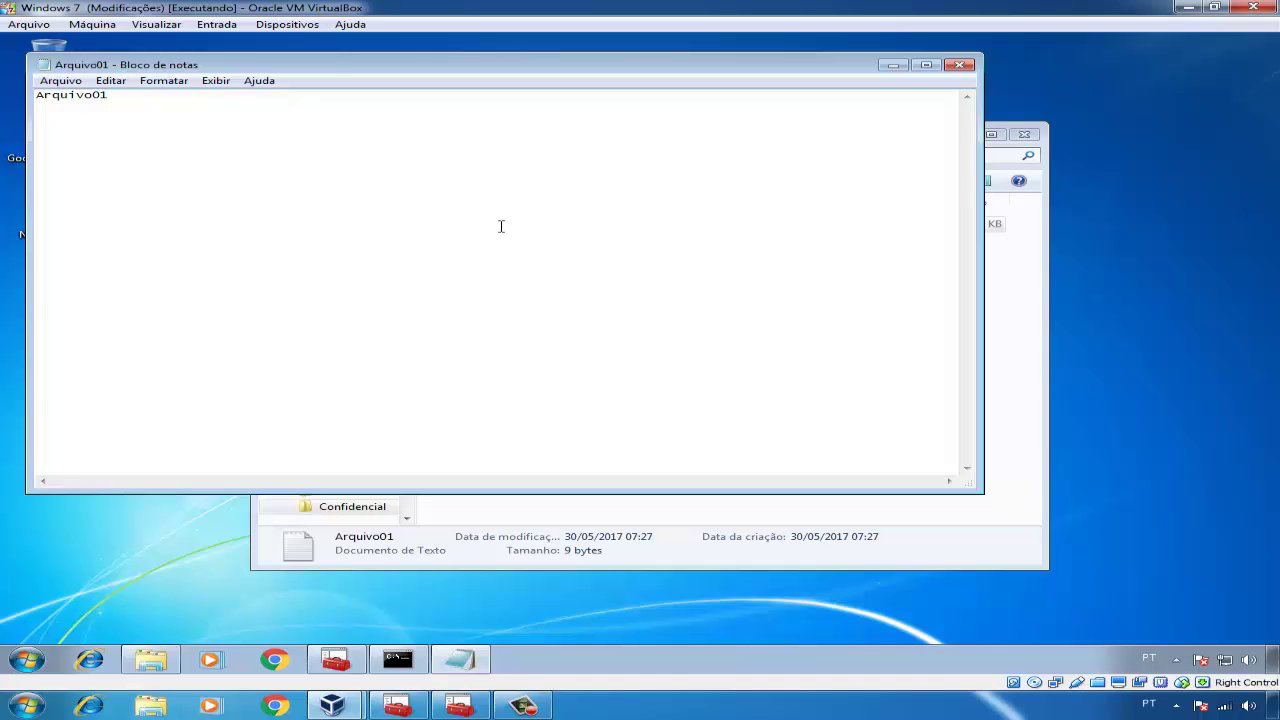
{"action": "left_click", "coordinate": [959, 65]}
{"action": "left_click", "coordinate": [1020, 138]}
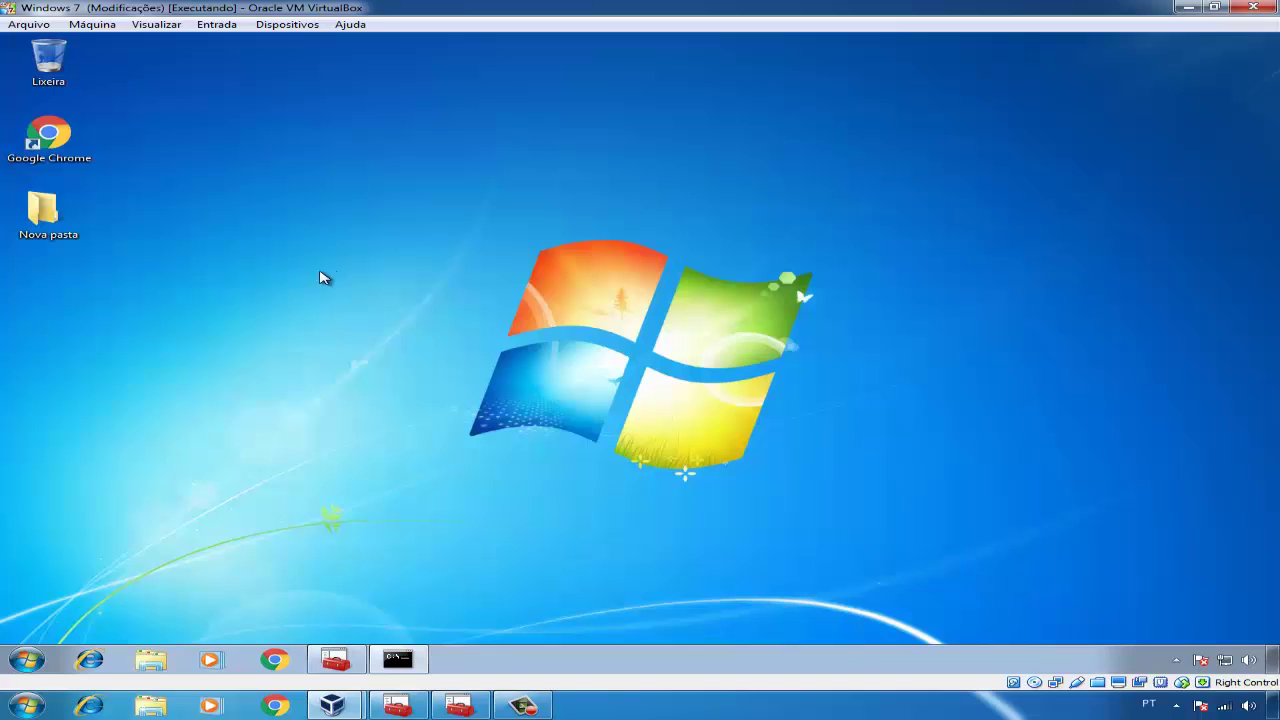
Create a text document named arquivo02 in the Nova pasta folder on the virtual machine's desktop.
{"action": "double_click", "coordinate": [64, 236]}
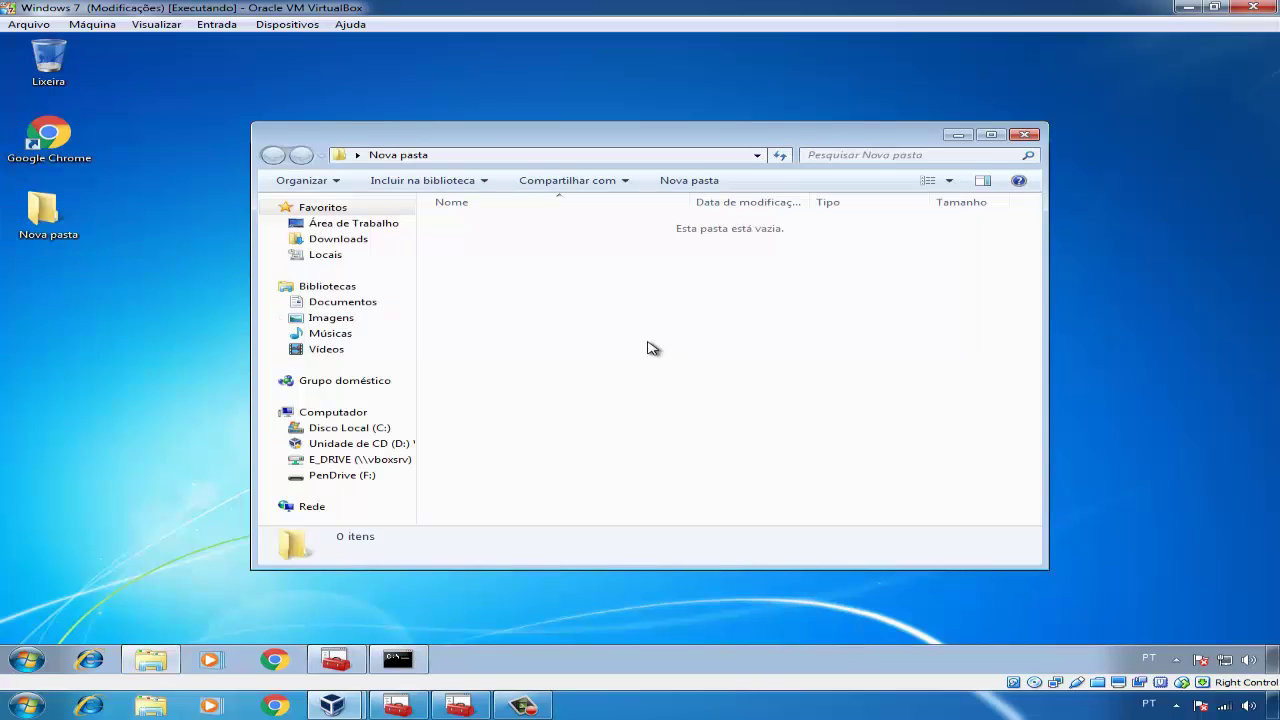
{"action": "right_click", "coordinate": [566, 296]}
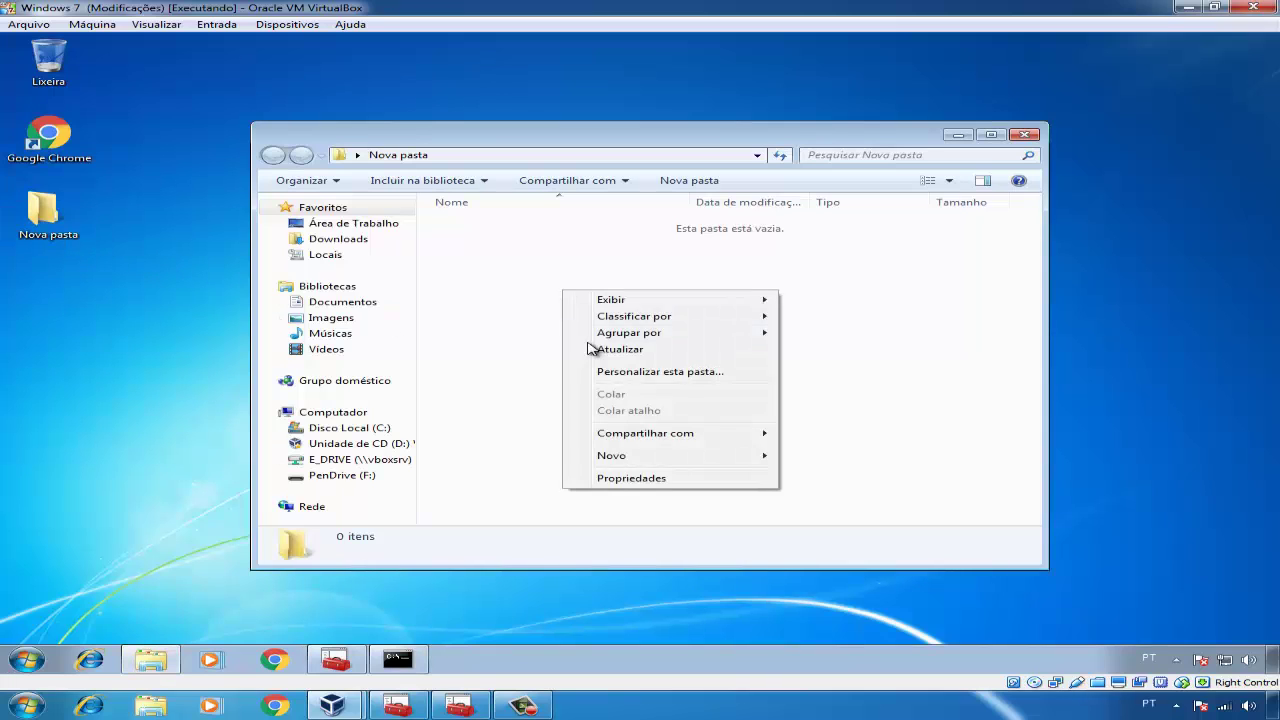
{"action": "mouse_move", "coordinate": [645, 462]}
{"action": "left_click", "coordinate": [849, 560]}
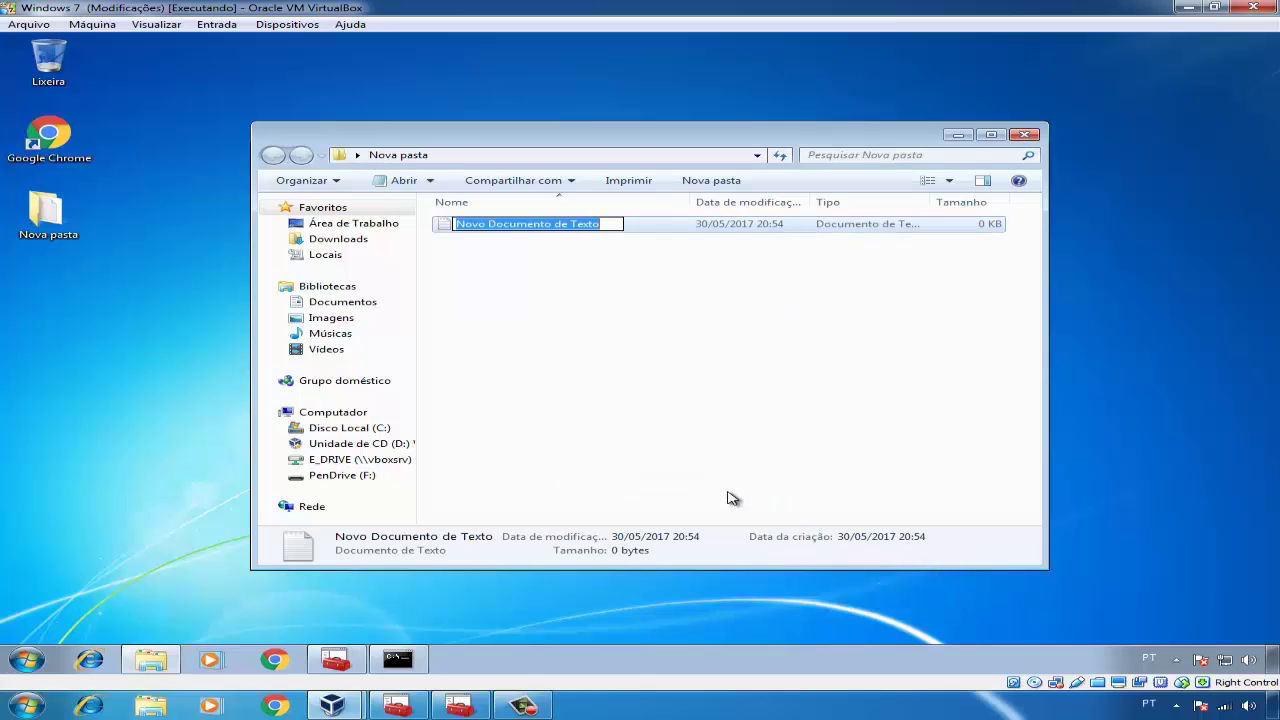
{"action": "type", "text": "arquivo02"}
{"action": "key", "text": "Return"}
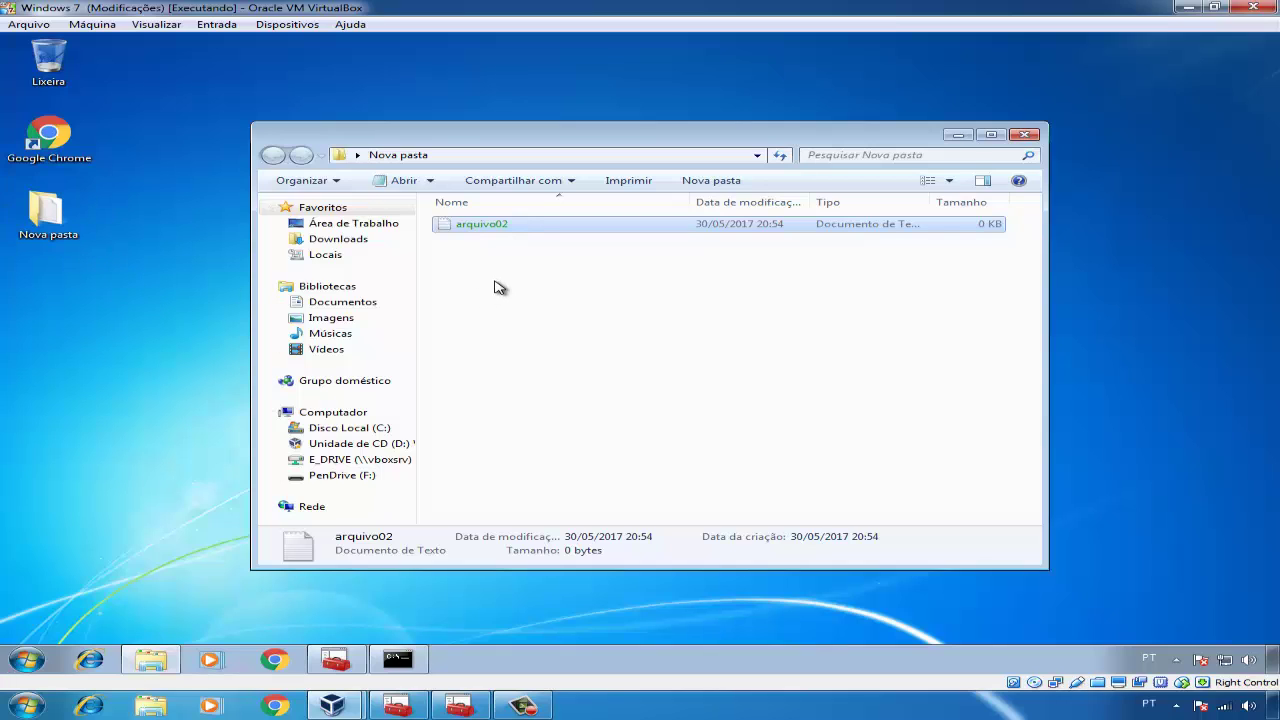
Open the encryption details of arquivo02 to examine its authorized users and recovery certificates.
{"action": "right_click", "coordinate": [491, 229]}
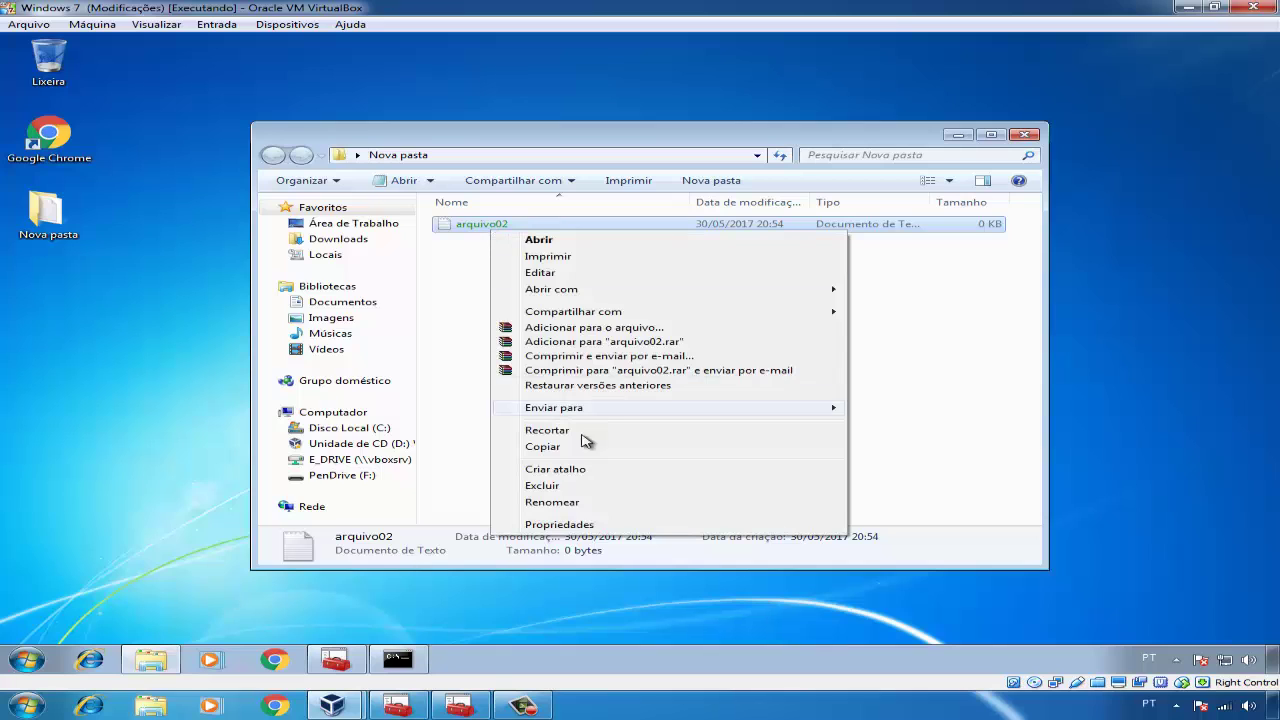
{"action": "left_click", "coordinate": [576, 525]}
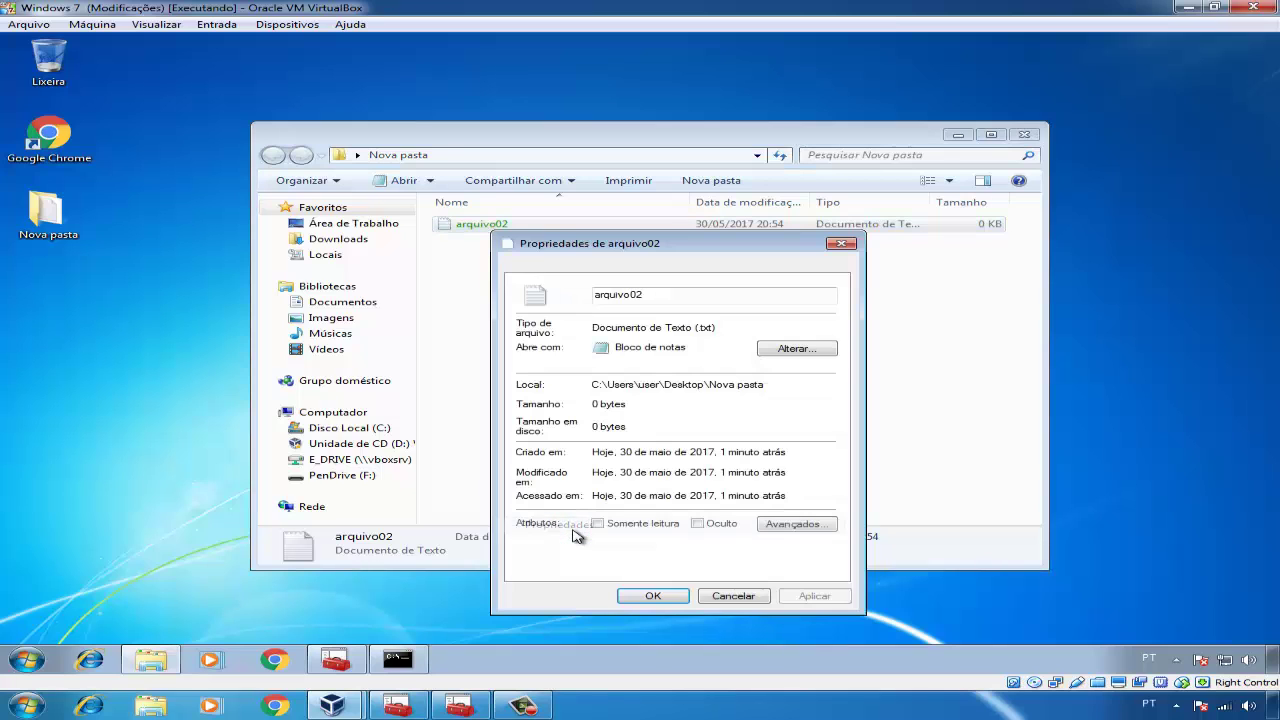
{"action": "left_click", "coordinate": [786, 527]}
{"action": "left_click", "coordinate": [847, 435]}
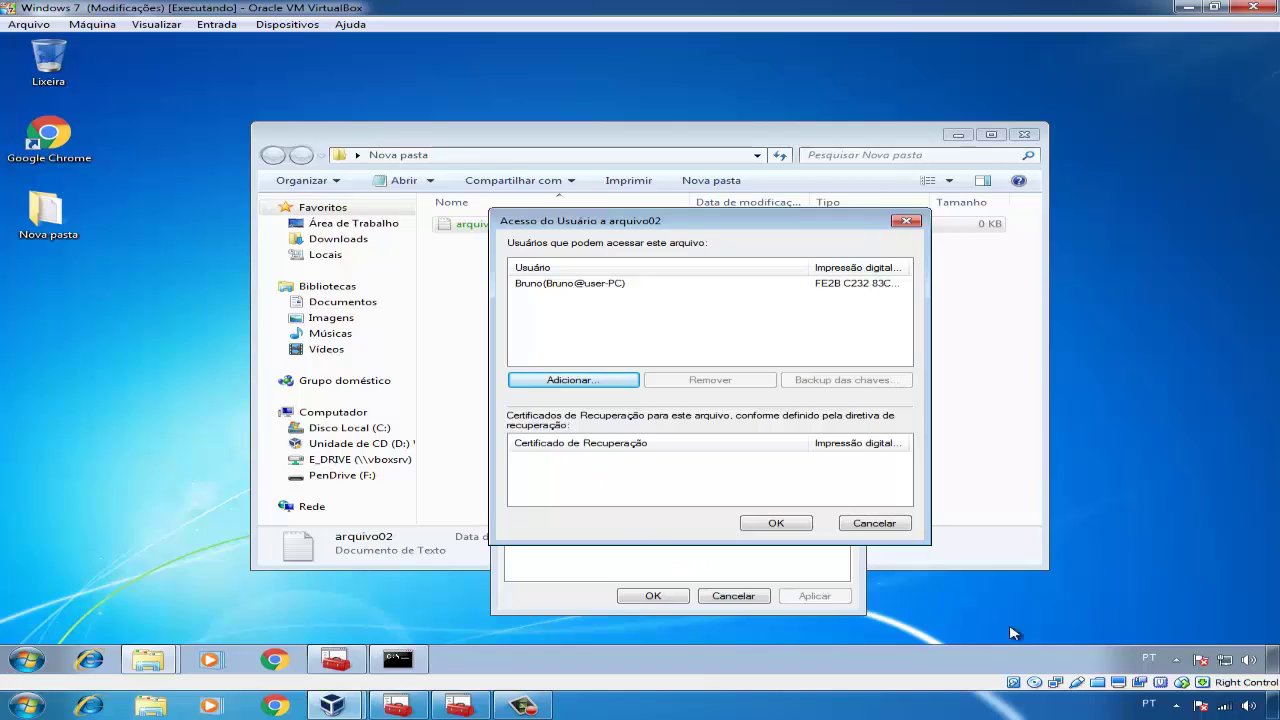
Detach the pen drive from the virtual machine and copy the recoveryagent security certificate from Disco Local (C:) to Certificados on PenDrive (L:) on the host.
{"action": "left_click", "coordinate": [1080, 686]}
{"action": "left_click", "coordinate": [1075, 652]}
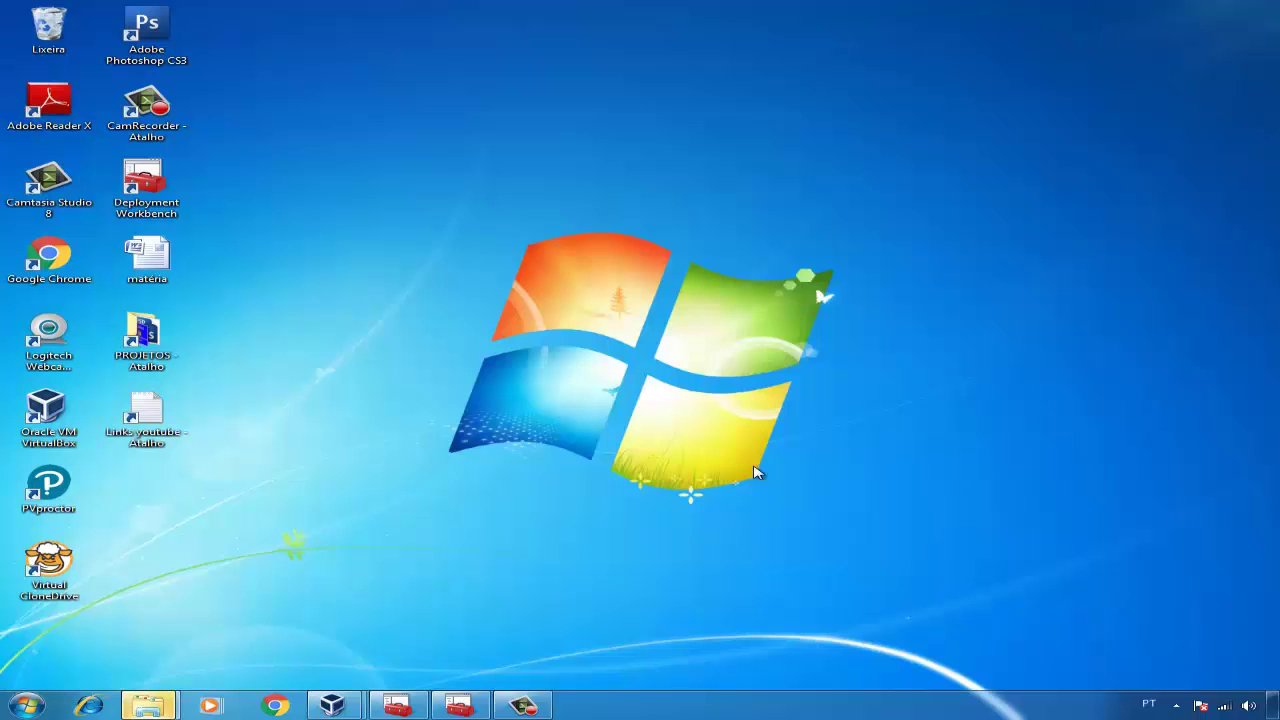
{"action": "key", "text": "super+e"}
{"action": "double_click", "coordinate": [604, 240]}
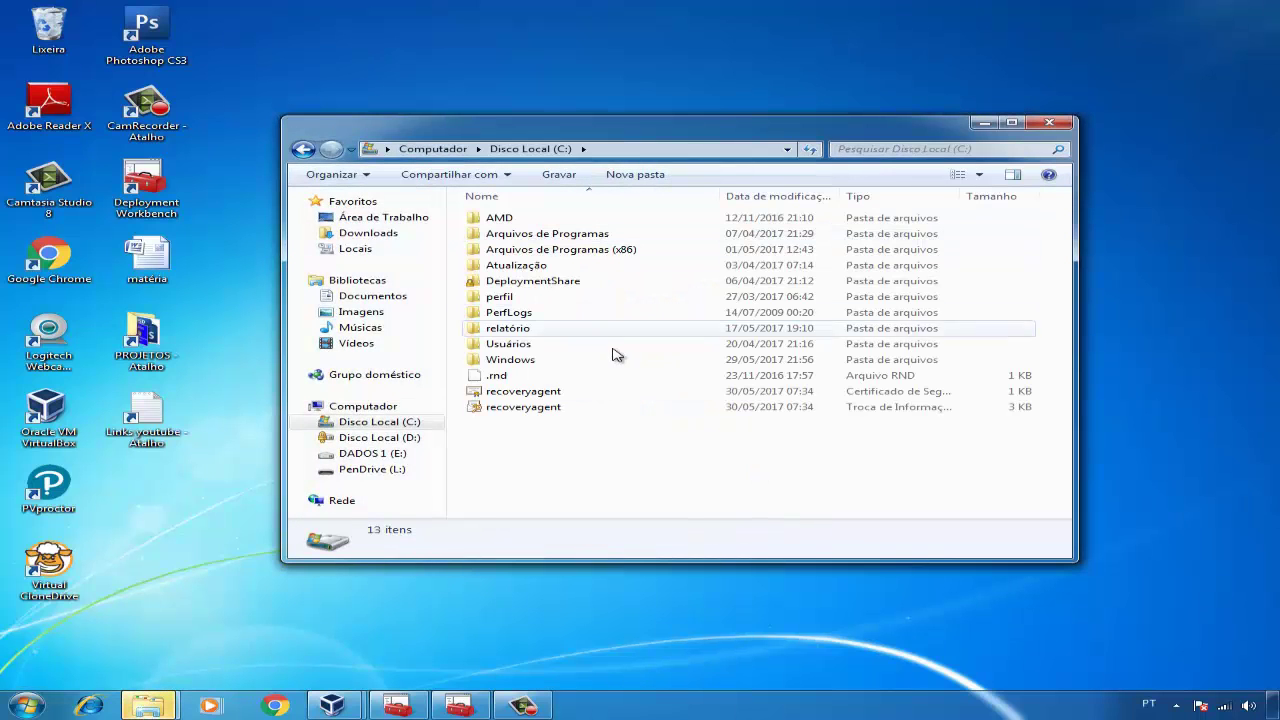
{"action": "left_click", "coordinate": [571, 410]}
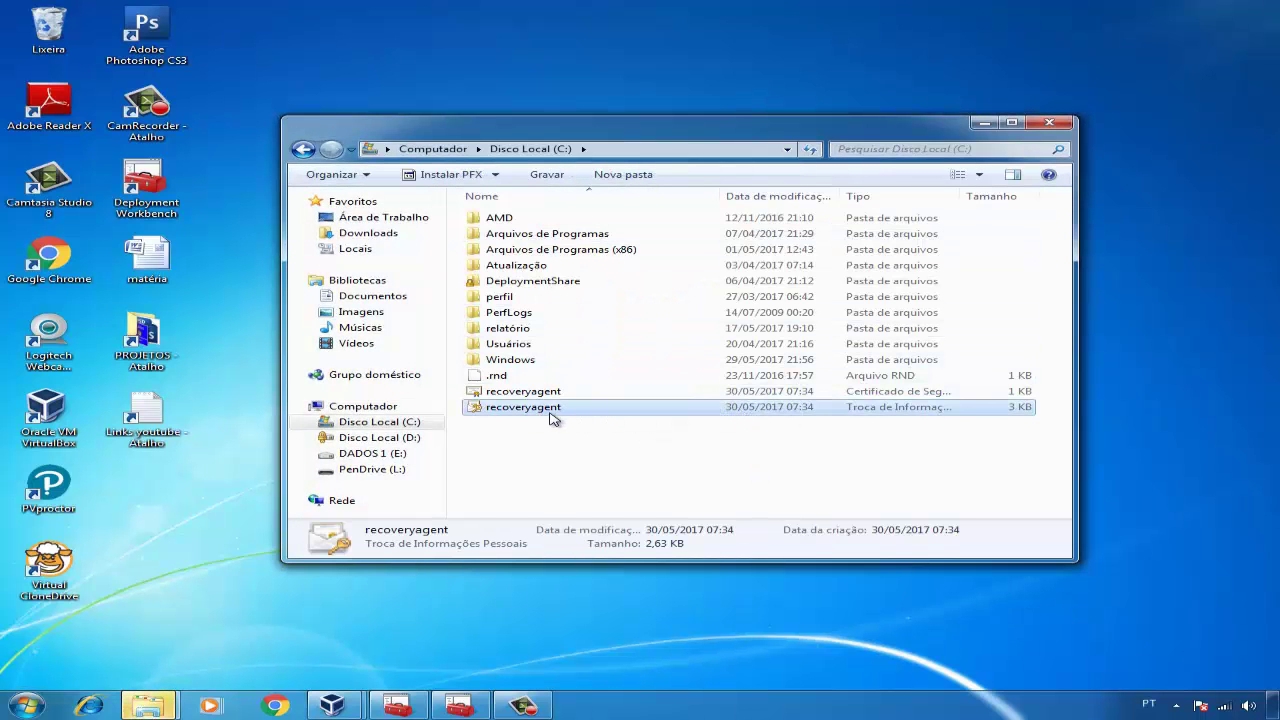
{"action": "left_click", "coordinate": [523, 395]}
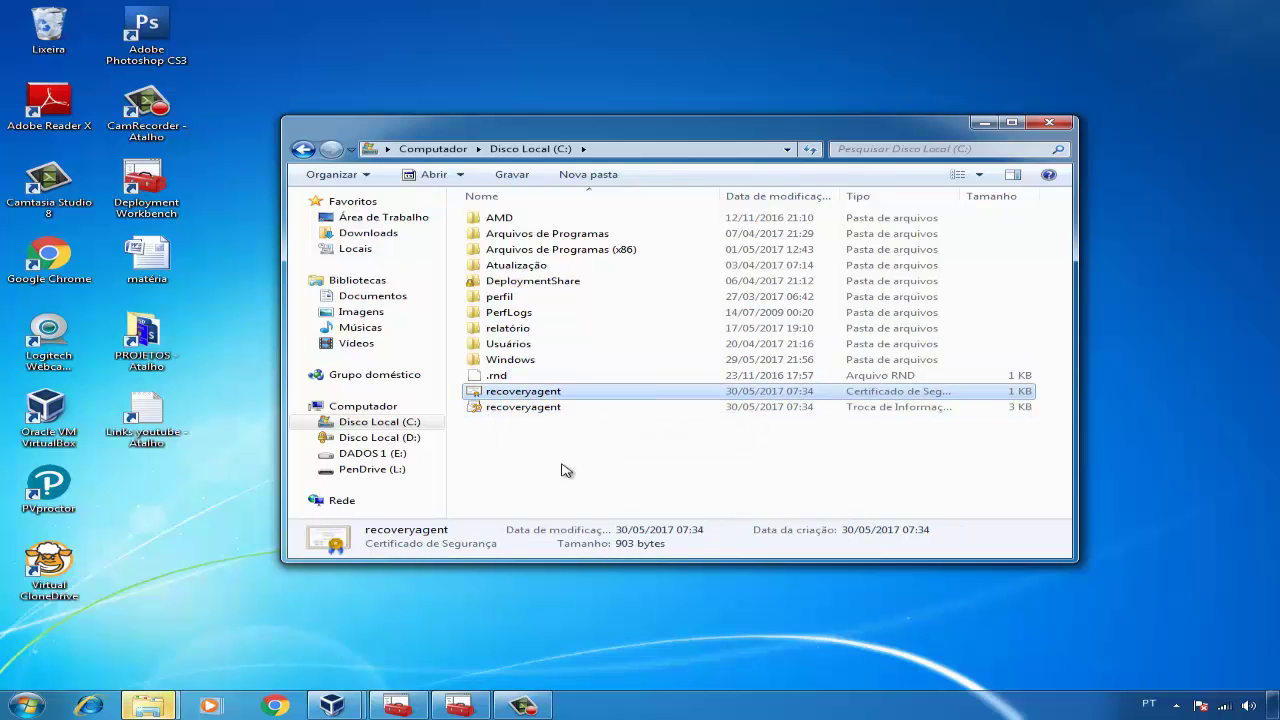
{"action": "key", "text": "super+e"}
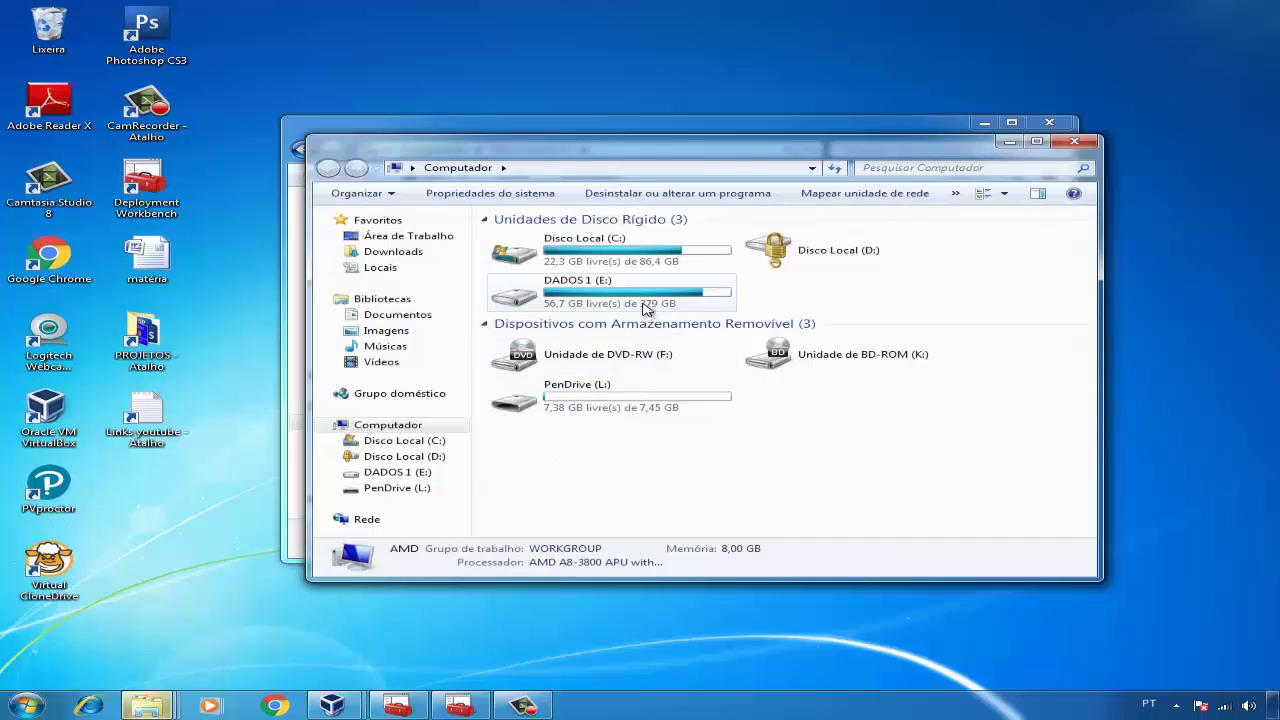
{"action": "double_click", "coordinate": [615, 392]}
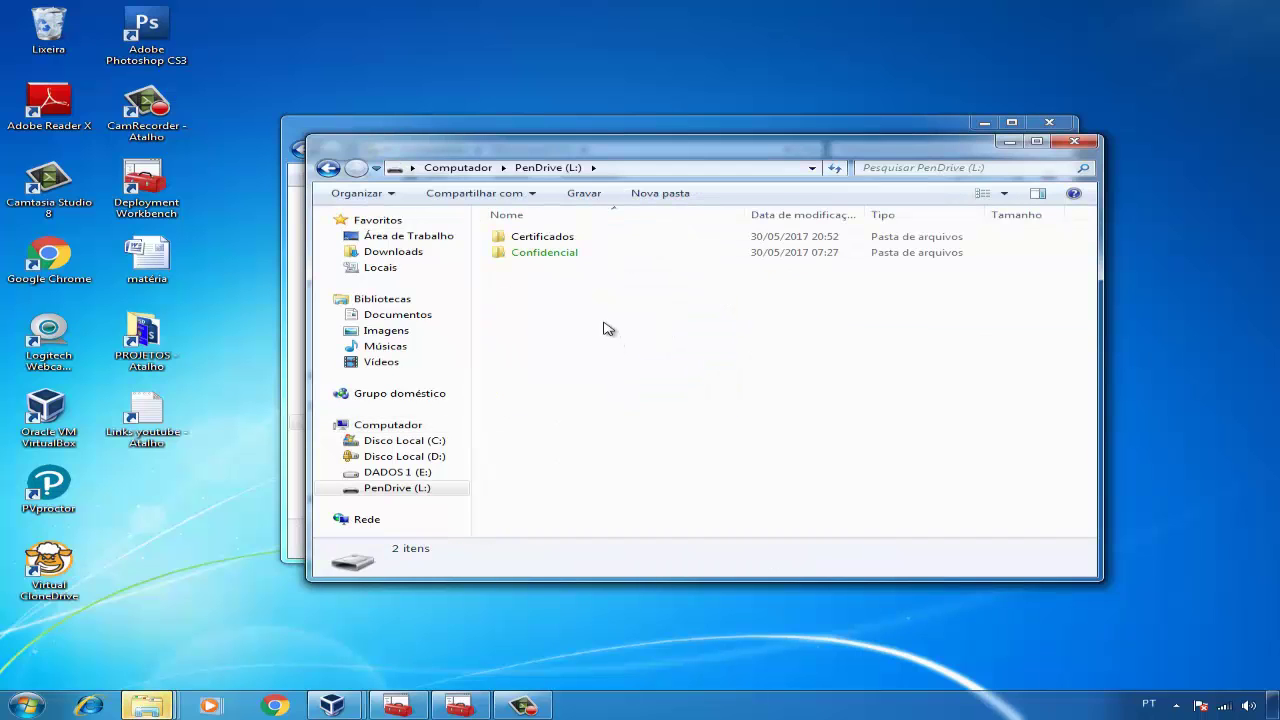
{"action": "left_click", "coordinate": [572, 243]}
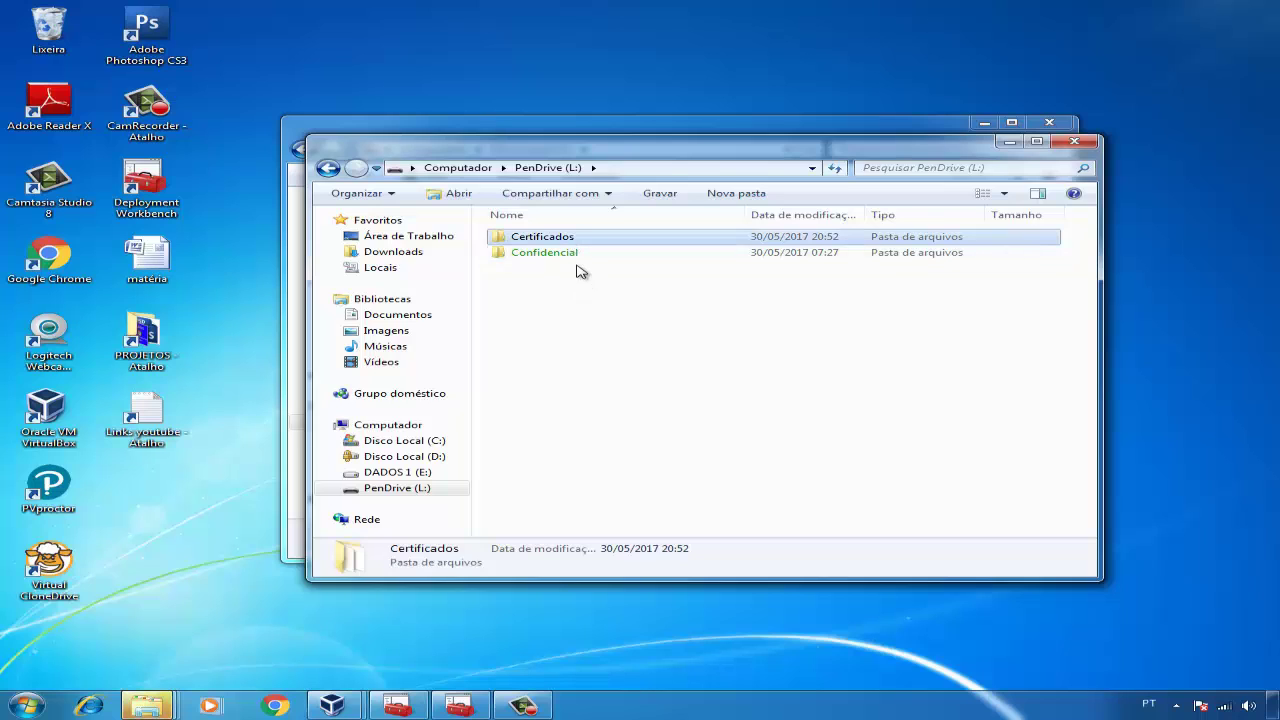
{"action": "double_click", "coordinate": [569, 237]}
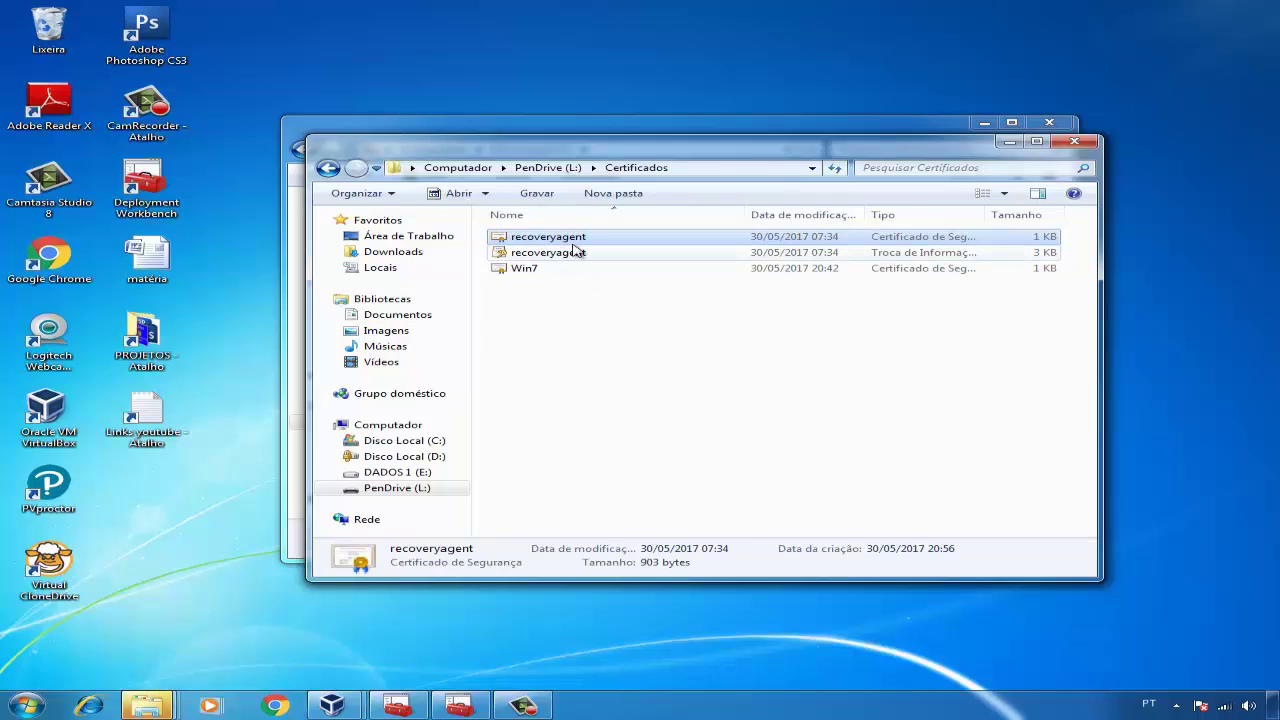
{"action": "left_click", "coordinate": [1074, 141]}
{"action": "left_click", "coordinate": [1050, 122]}
Return to the Windows 7 virtual machine, attach the SanDisk Cruzer Blade pen drive and dismiss its AutoPlay window.
{"action": "mouse_move", "coordinate": [332, 706]}
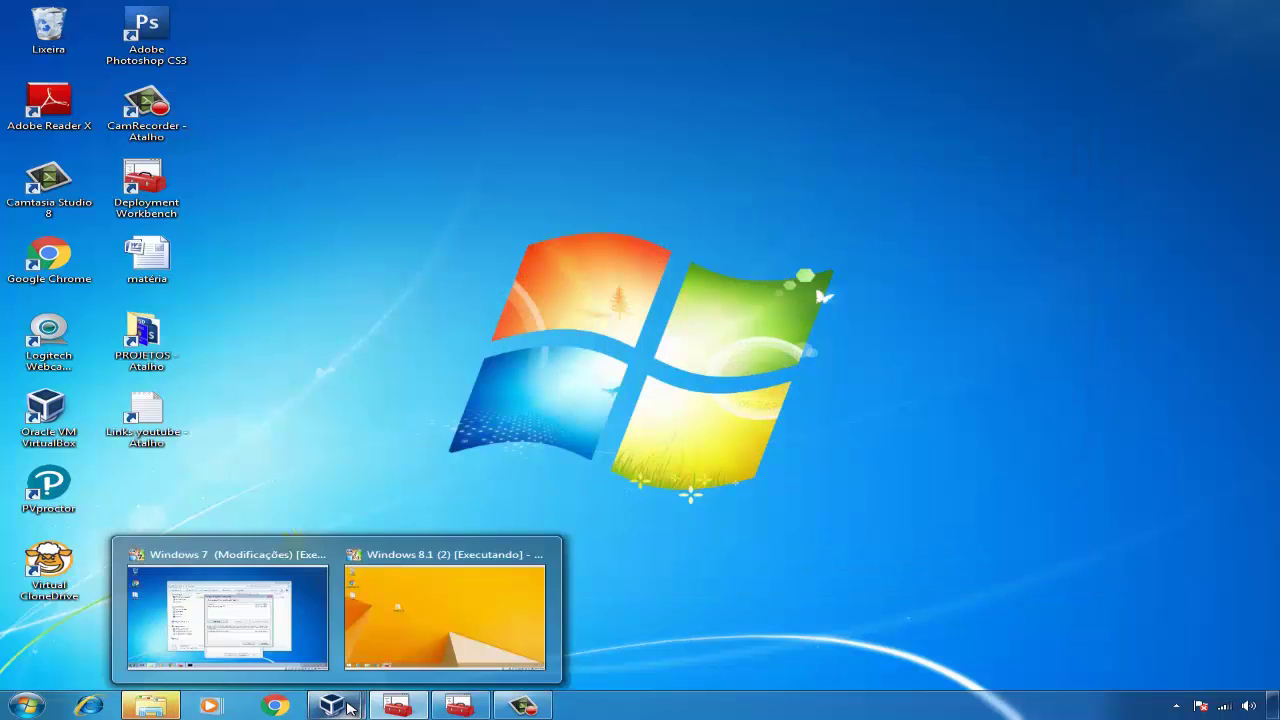
{"action": "left_click", "coordinate": [260, 626]}
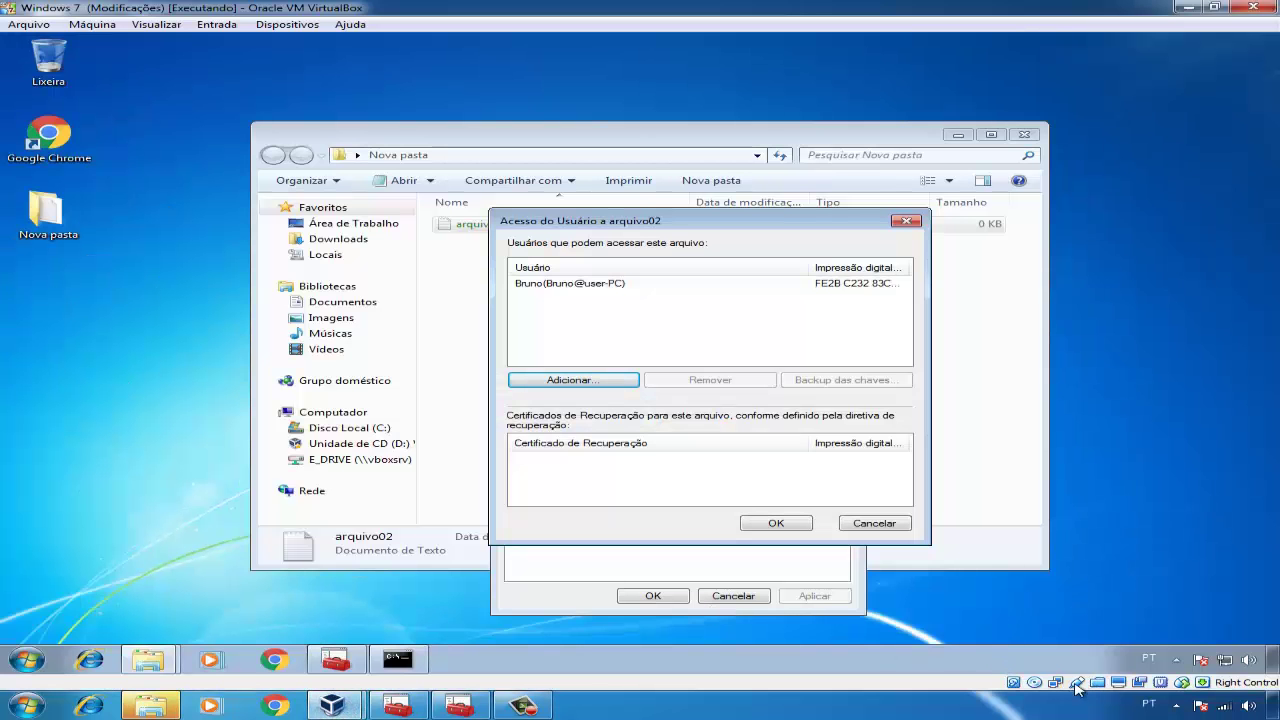
{"action": "right_click", "coordinate": [1076, 684]}
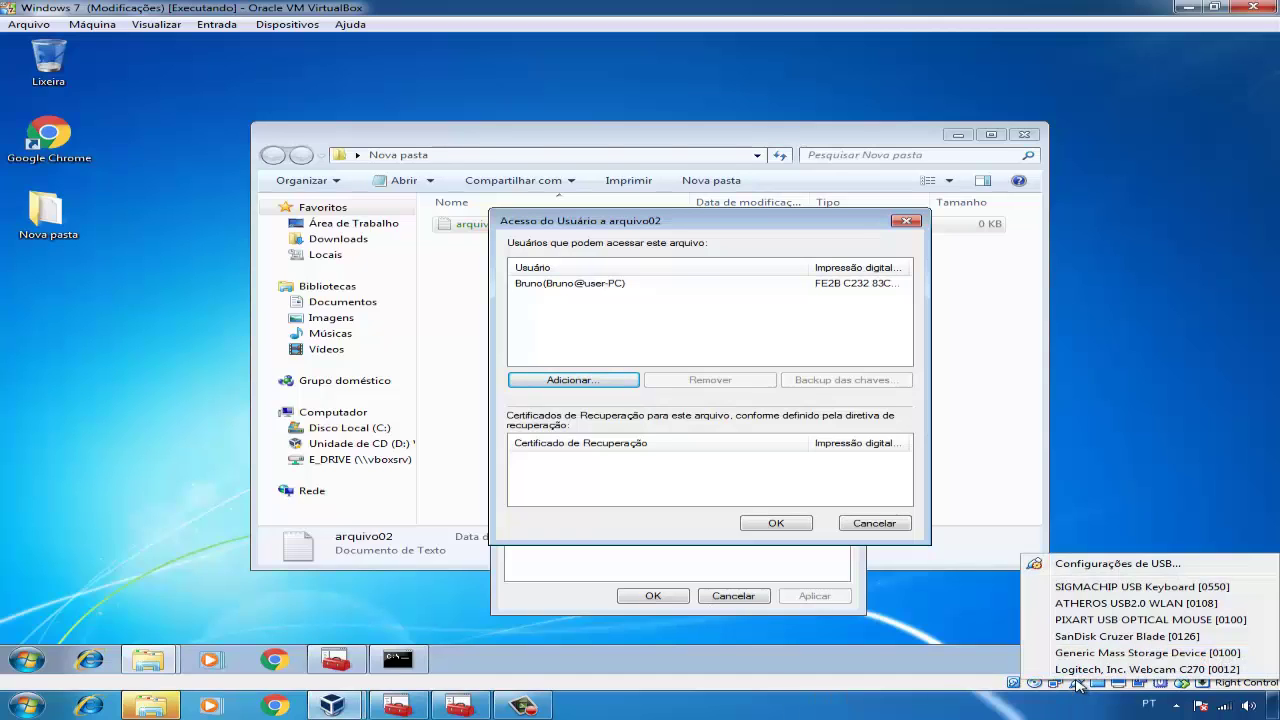
{"action": "left_click", "coordinate": [1076, 644]}
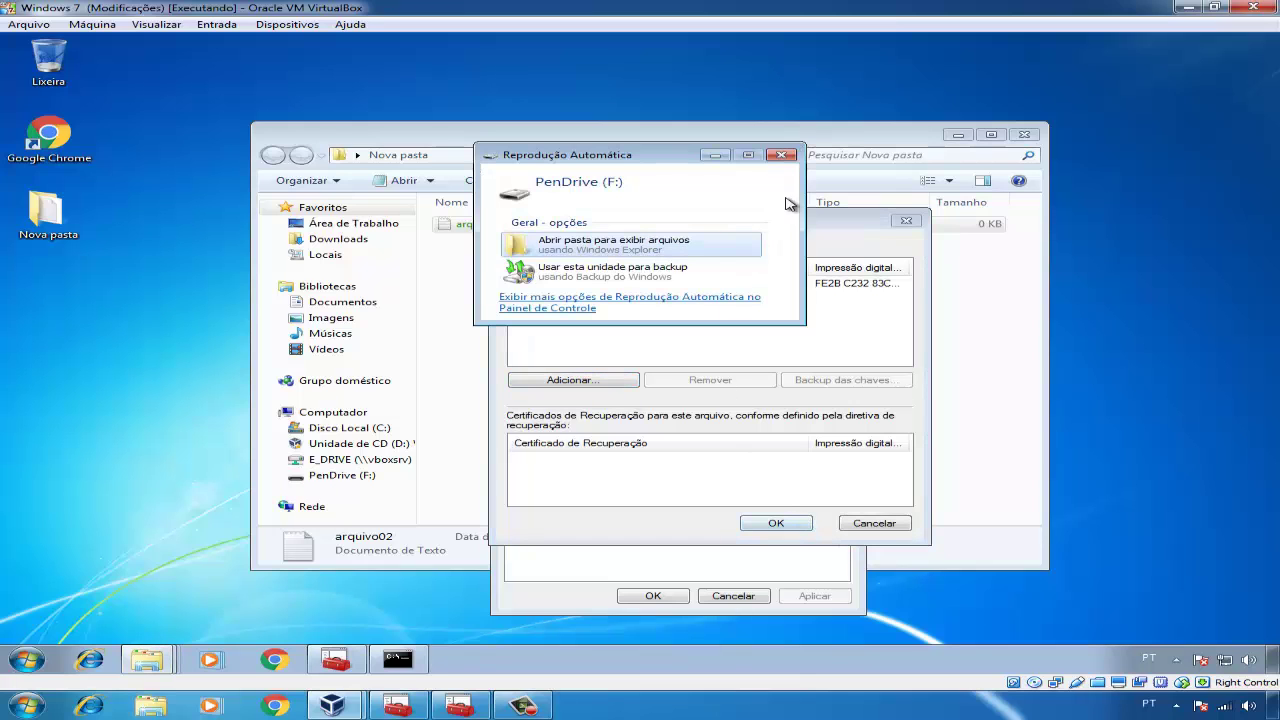
{"action": "left_click", "coordinate": [783, 156]}
Cancel out of arquivo02's access details, advanced attributes and properties, and close the Nova pasta folder.
{"action": "left_click", "coordinate": [893, 528]}
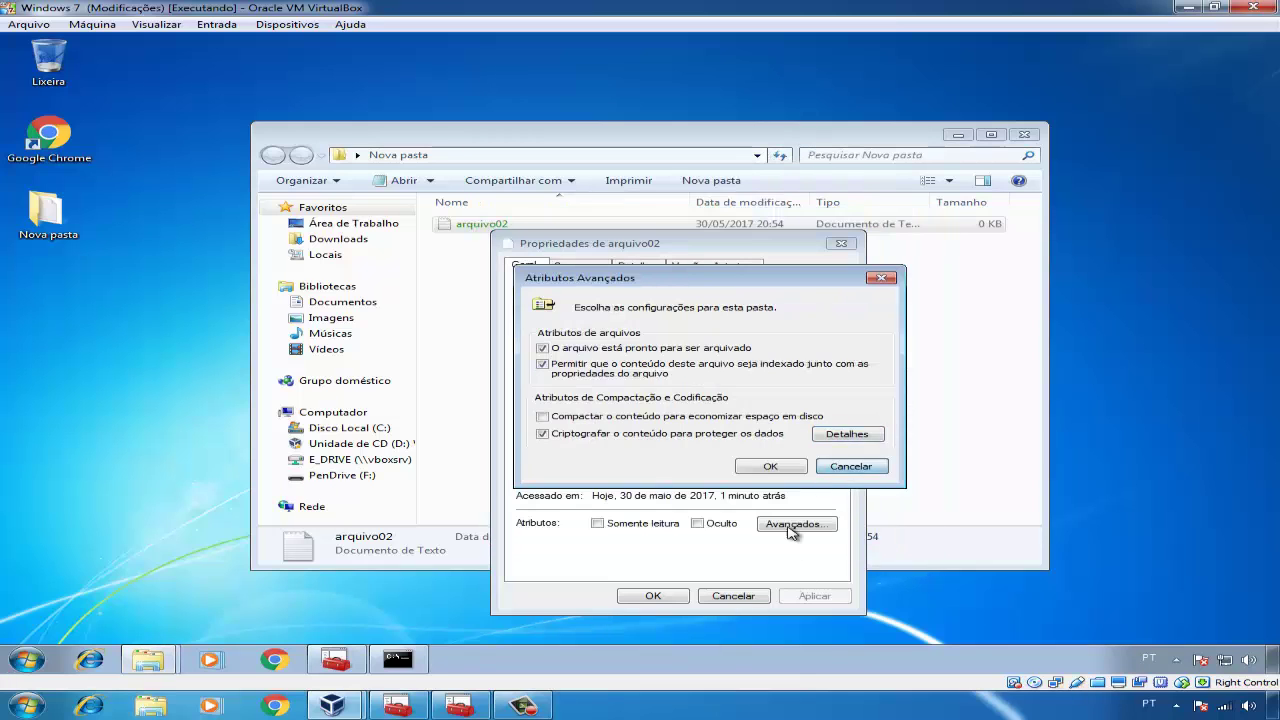
{"action": "left_click", "coordinate": [850, 465]}
{"action": "left_click", "coordinate": [733, 596]}
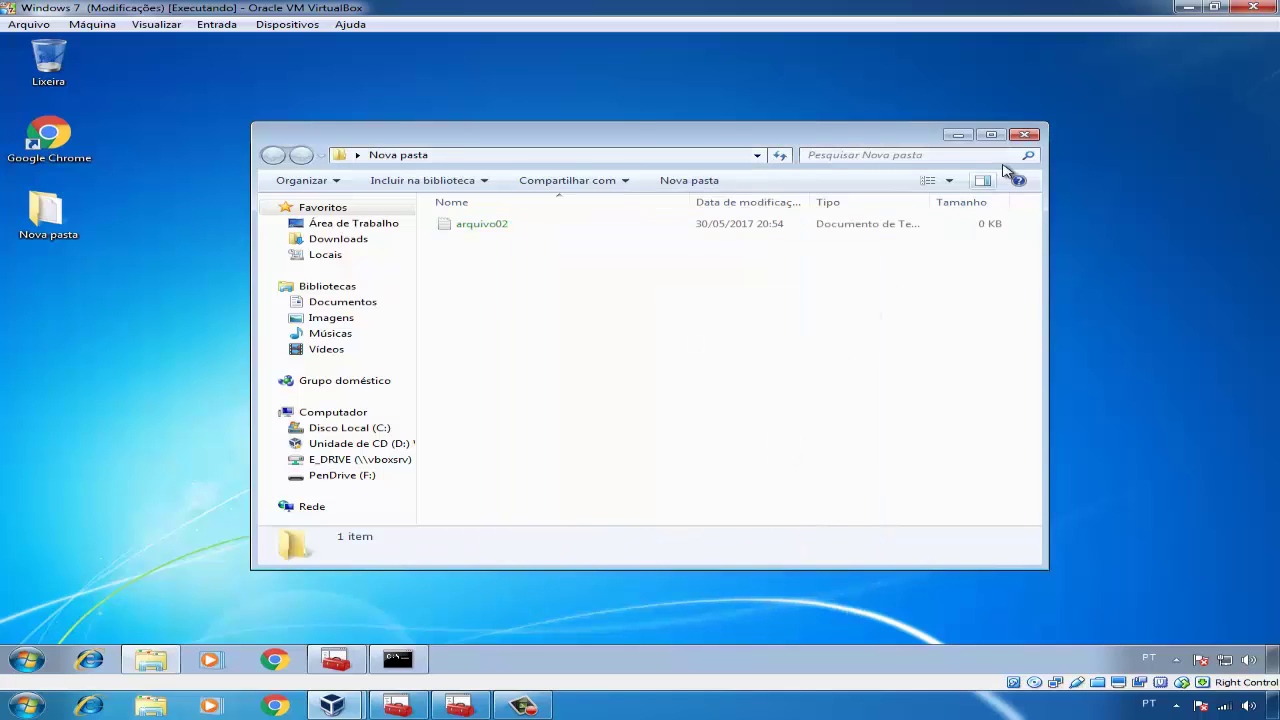
{"action": "left_click", "coordinate": [1023, 140]}
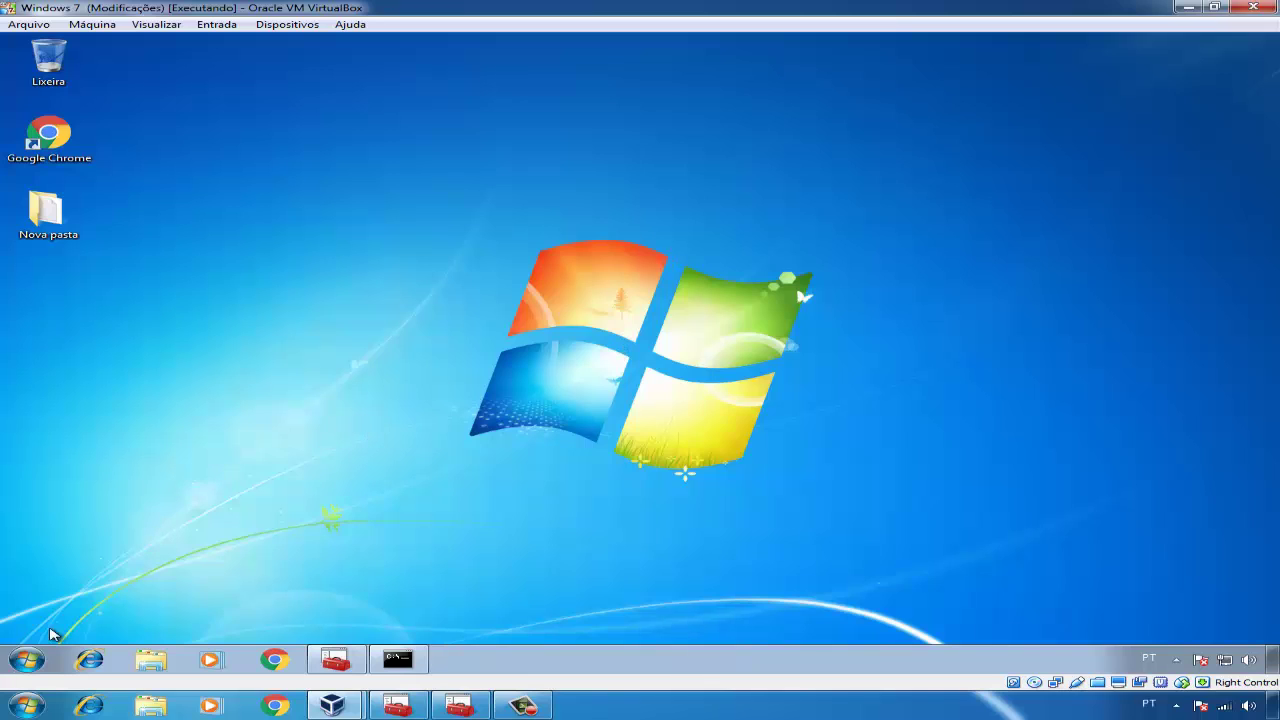
Launch the Local Group Policy Editor with gpedit.msc, maximize it and widen the policy tree.
{"action": "left_click", "coordinate": [28, 659]}
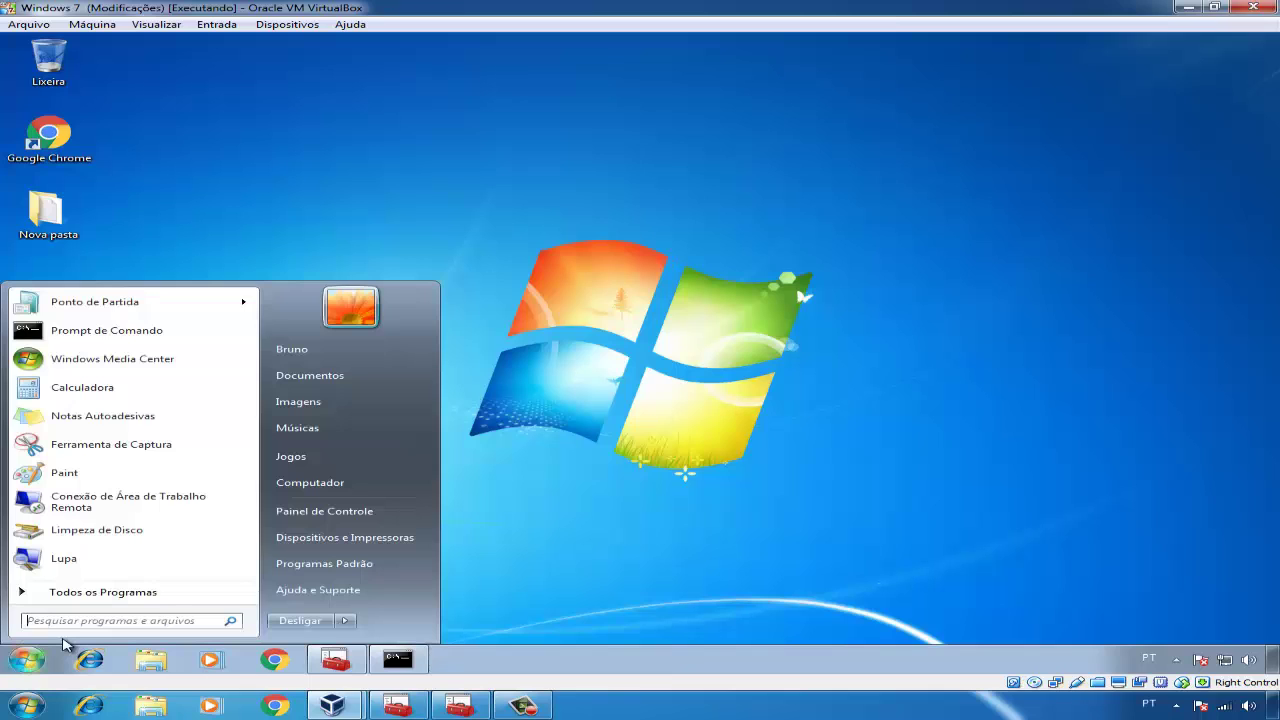
{"action": "type", "text": "gpedit.msc"}
{"action": "key", "text": "Return"}
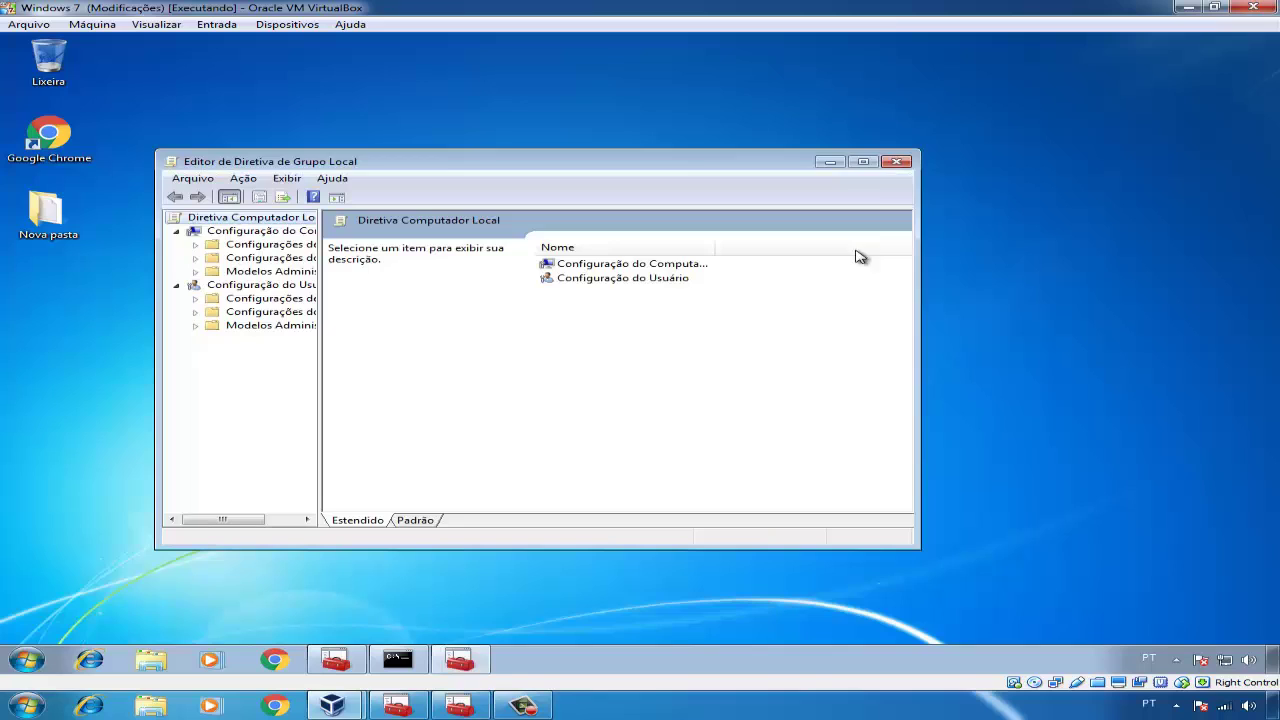
{"action": "left_click", "coordinate": [862, 161]}
{"action": "left_click_drag", "start_coordinate": [166, 308], "coordinate": [286, 307]}
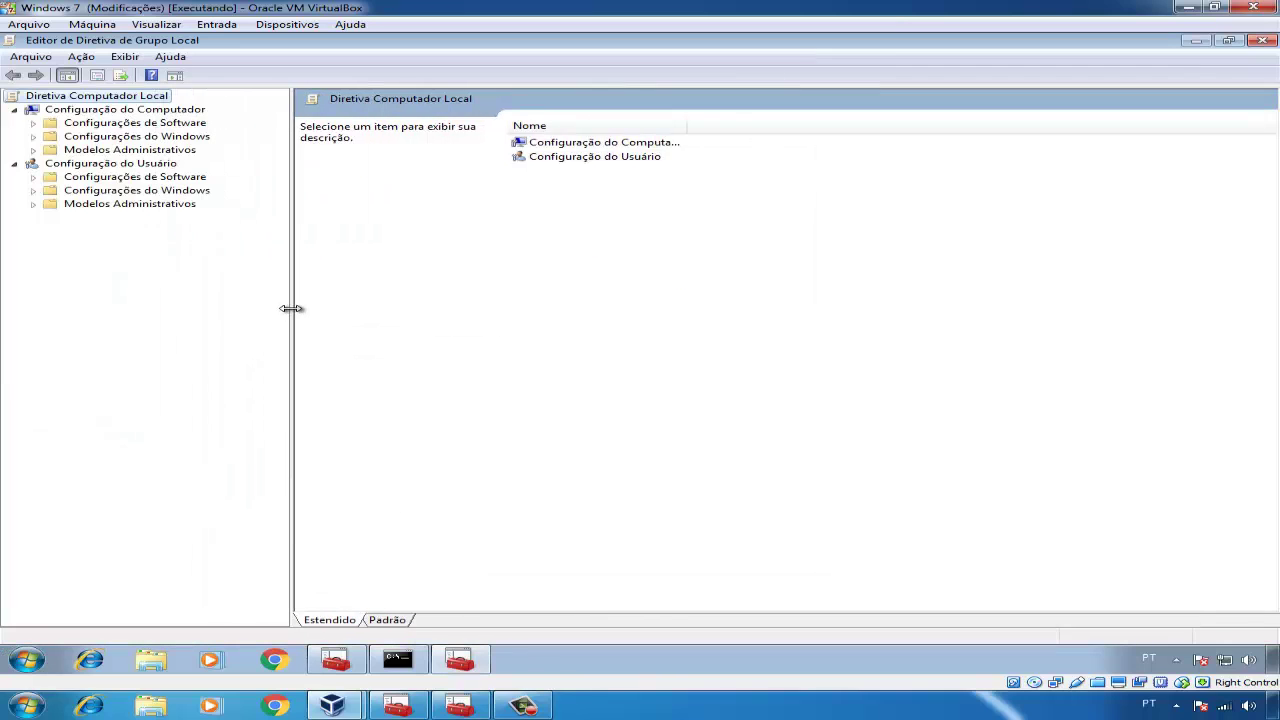
Open Sistema de Arquivos com Criptografia under the computer's Configurações do Windows, Configurações de segurança, Diretivas de chave pública.
{"action": "left_click", "coordinate": [33, 137]}
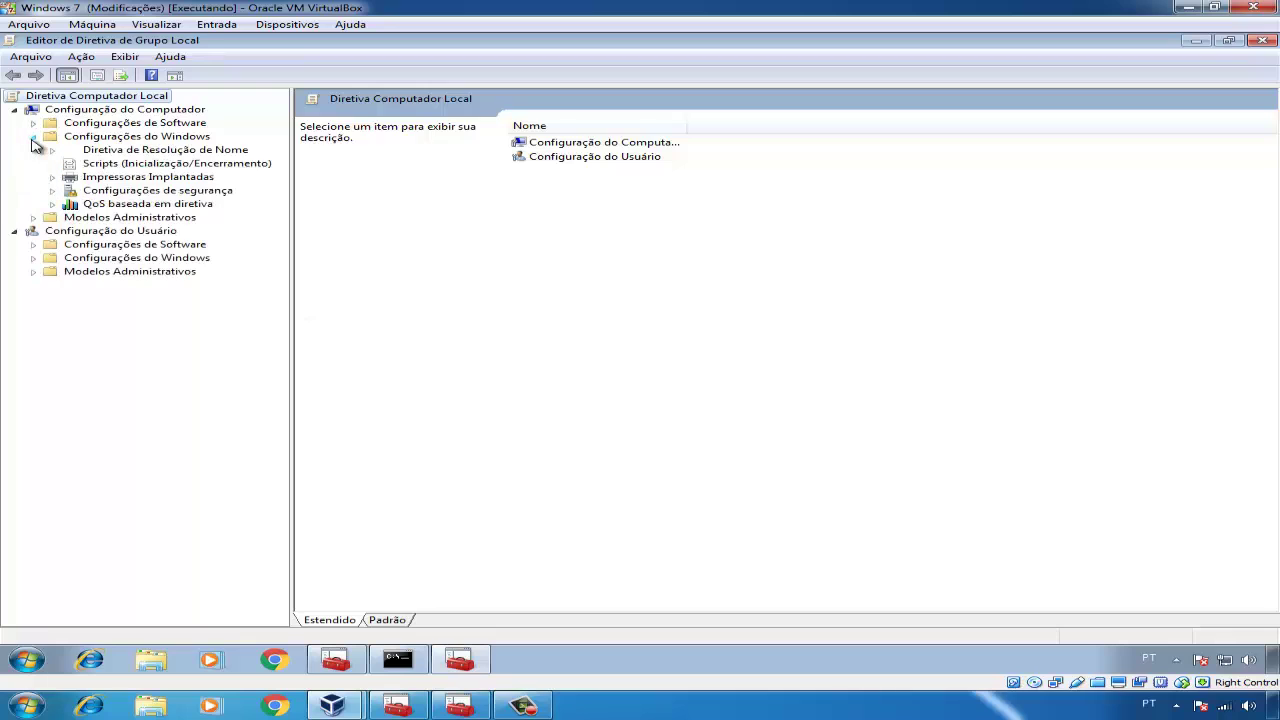
{"action": "left_click", "coordinate": [52, 190]}
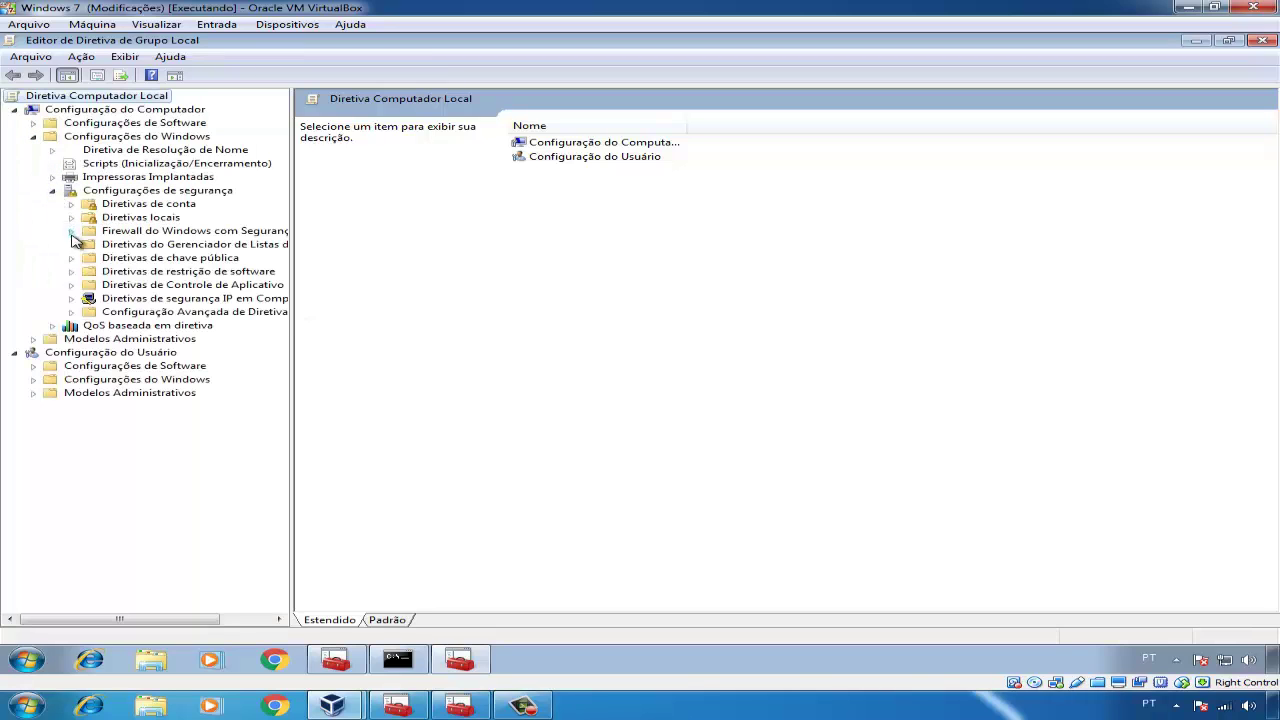
{"action": "left_click", "coordinate": [112, 262]}
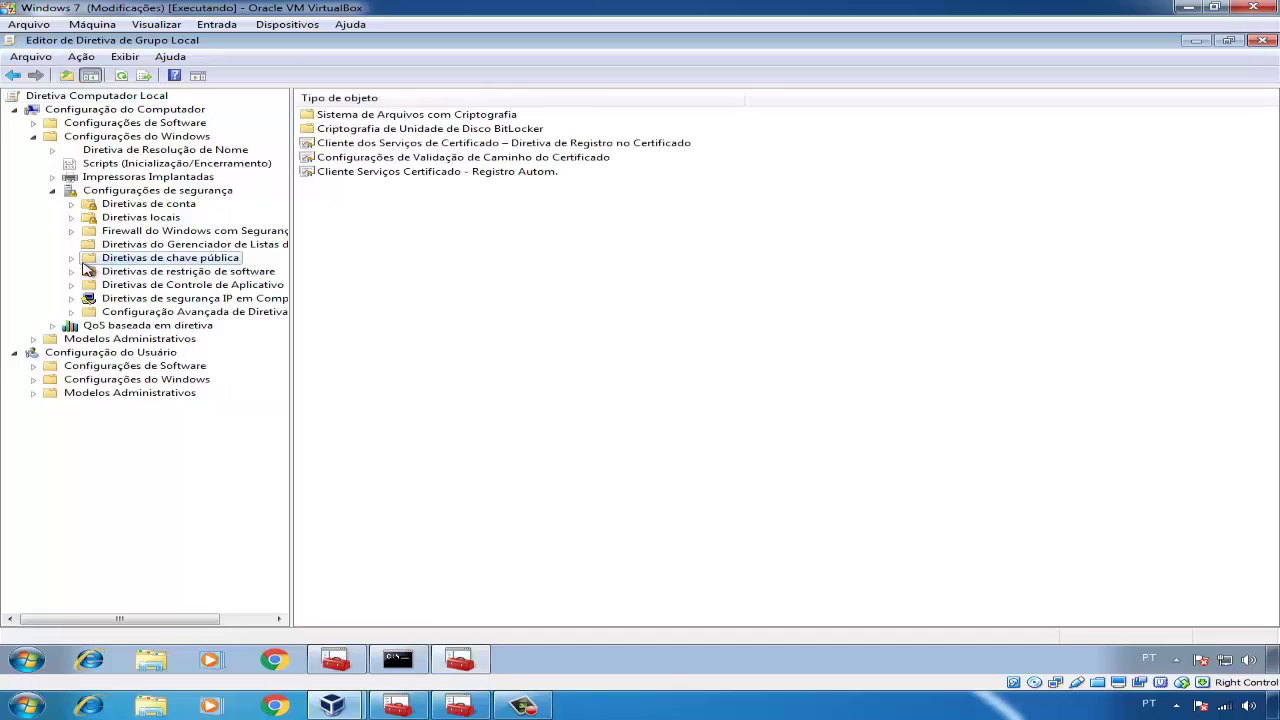
{"action": "left_click", "coordinate": [71, 258]}
{"action": "left_click", "coordinate": [162, 279]}
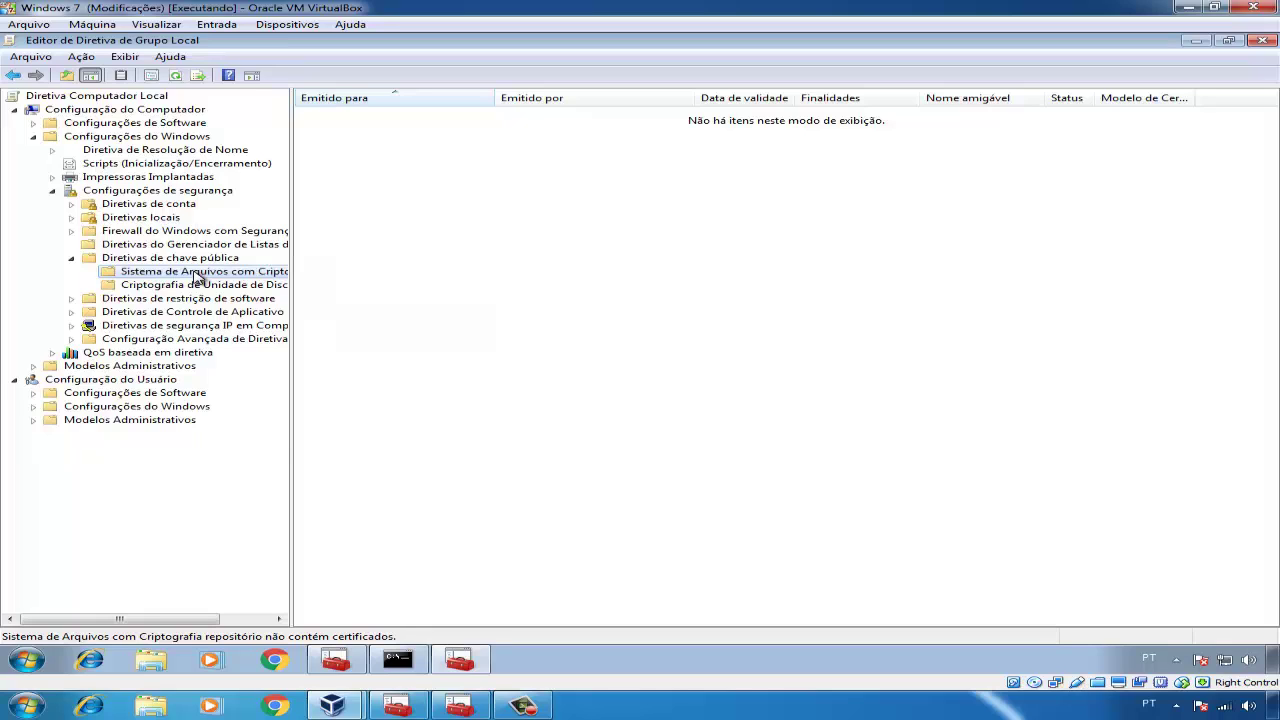
Add a data recovery agent to the encrypting file system policy using the recoveryagent certificate from Certificados on PenDrive (F:), accepting its installation.
{"action": "right_click", "coordinate": [197, 277]}
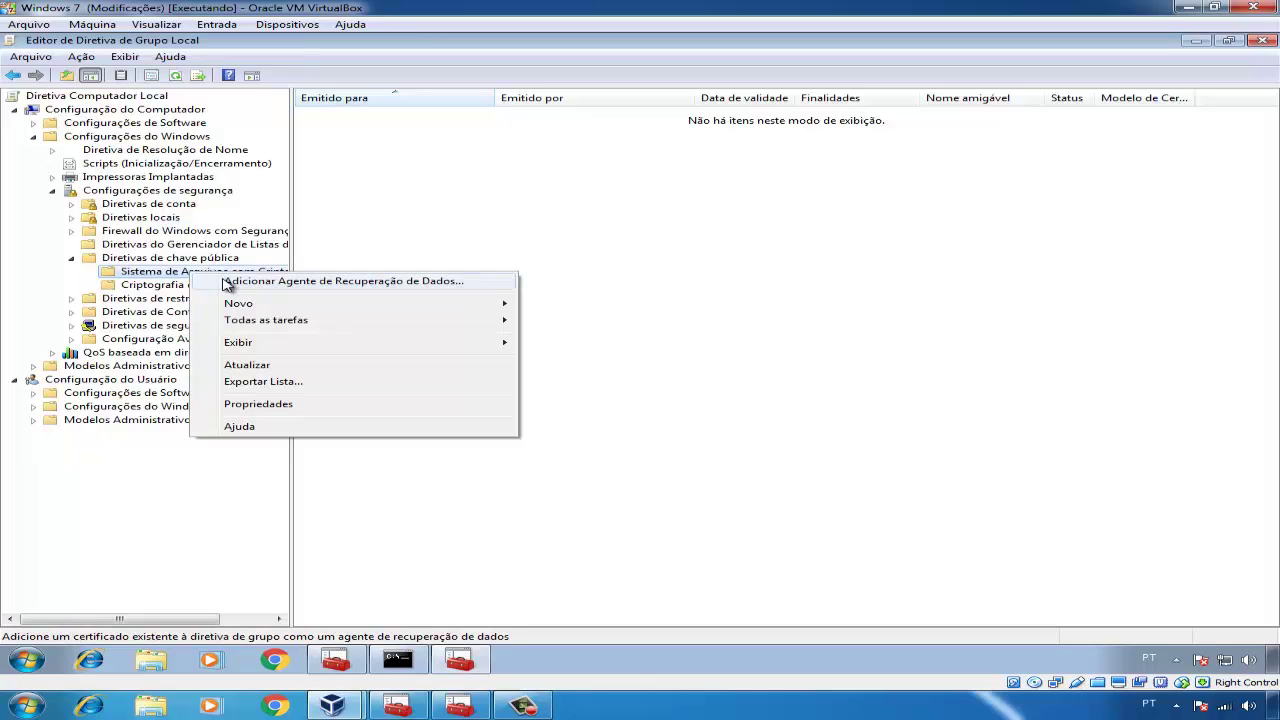
{"action": "left_click", "coordinate": [228, 282]}
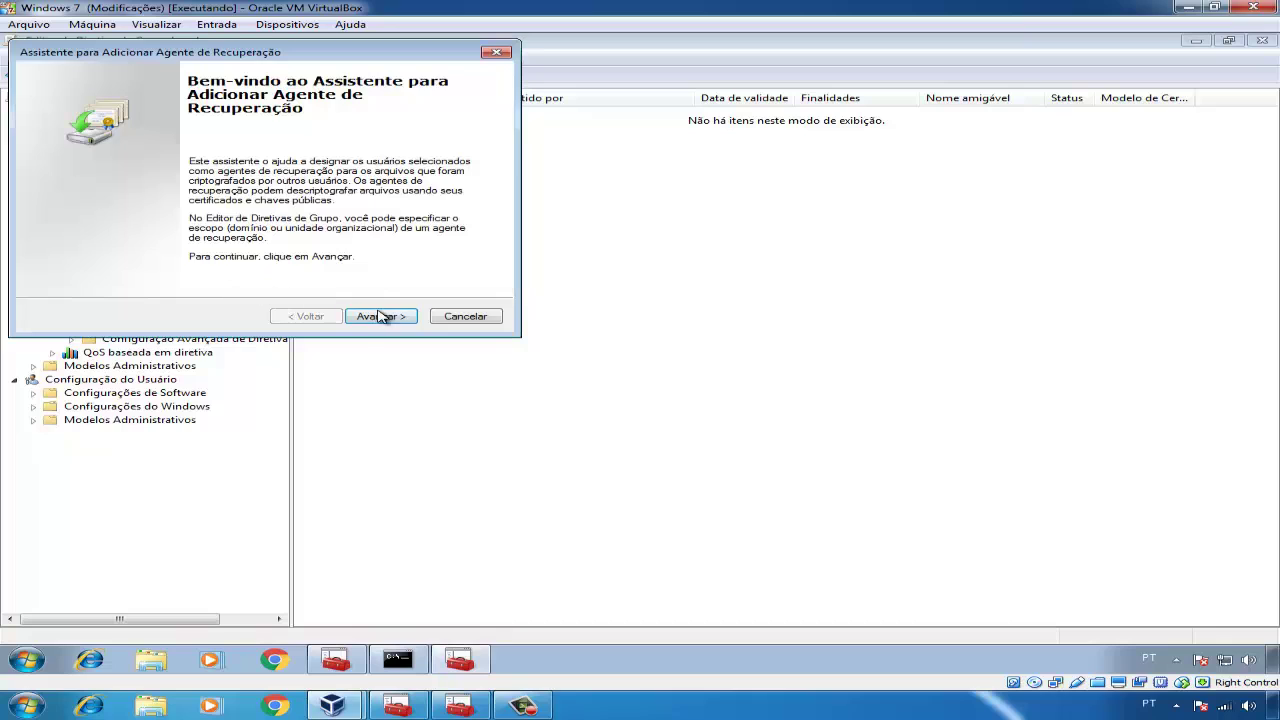
{"action": "left_click", "coordinate": [385, 315]}
{"action": "left_click", "coordinate": [434, 208]}
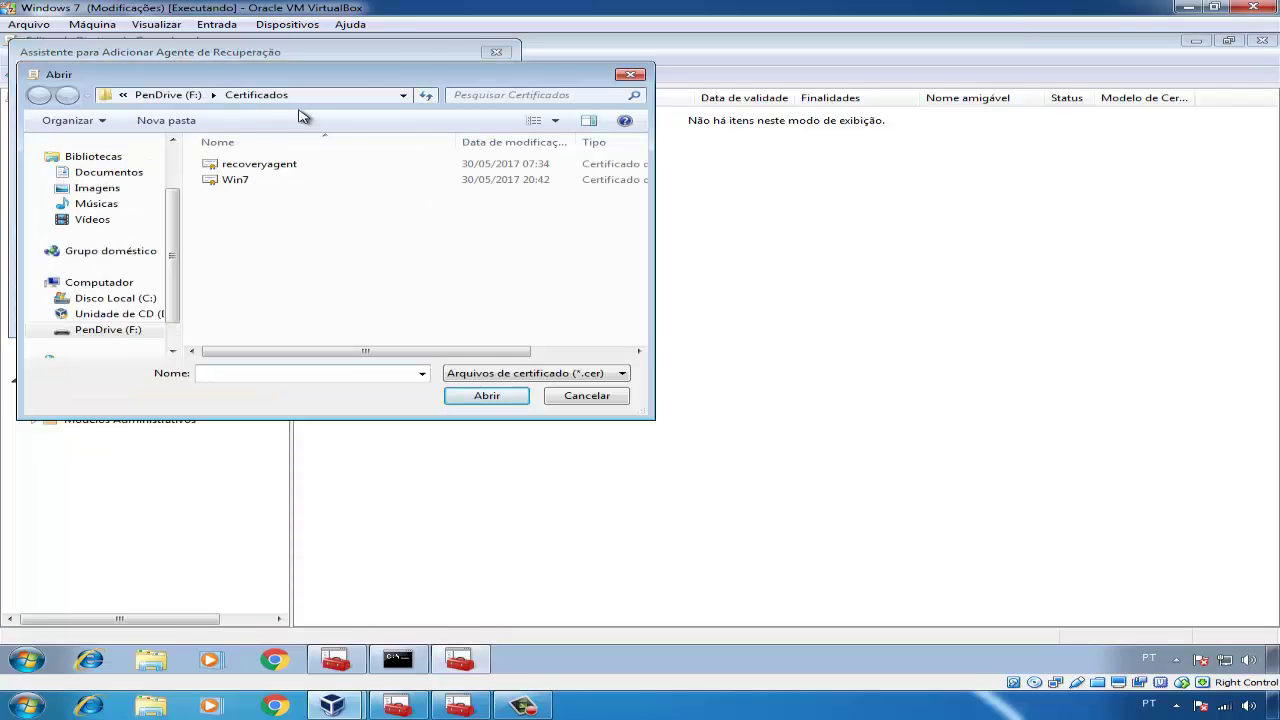
{"action": "left_click", "coordinate": [293, 170]}
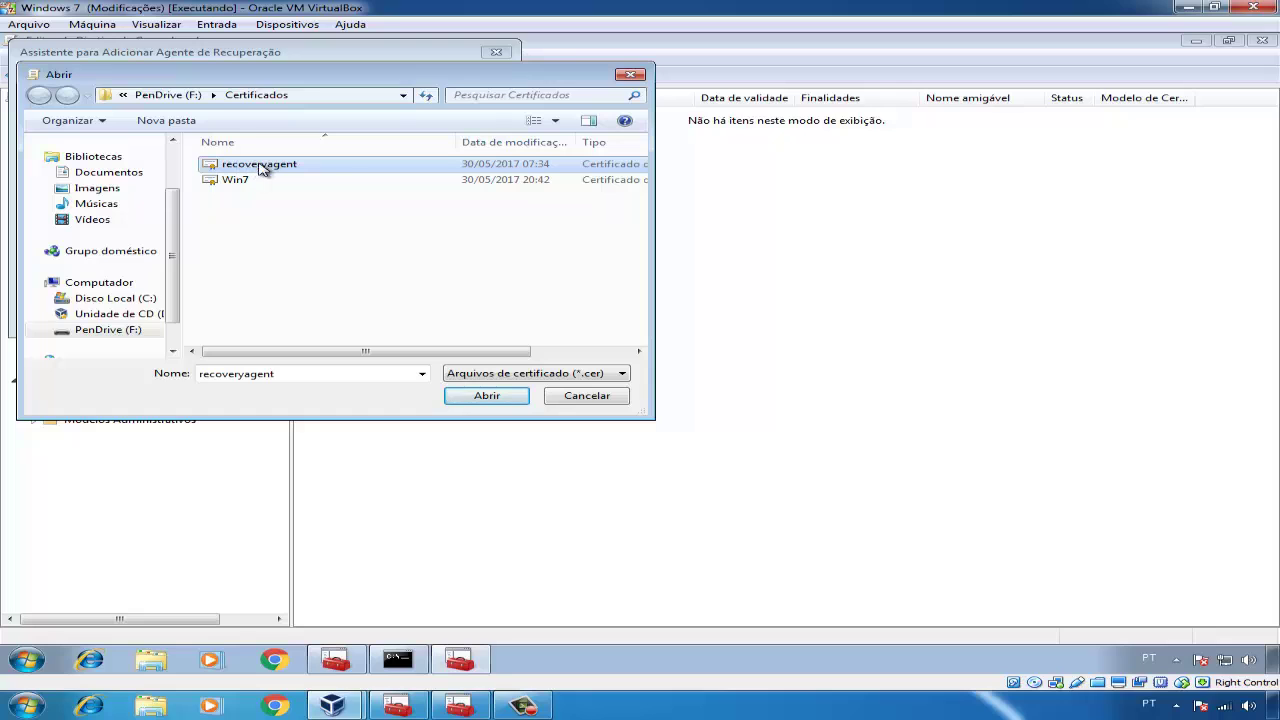
{"action": "left_click", "coordinate": [499, 399]}
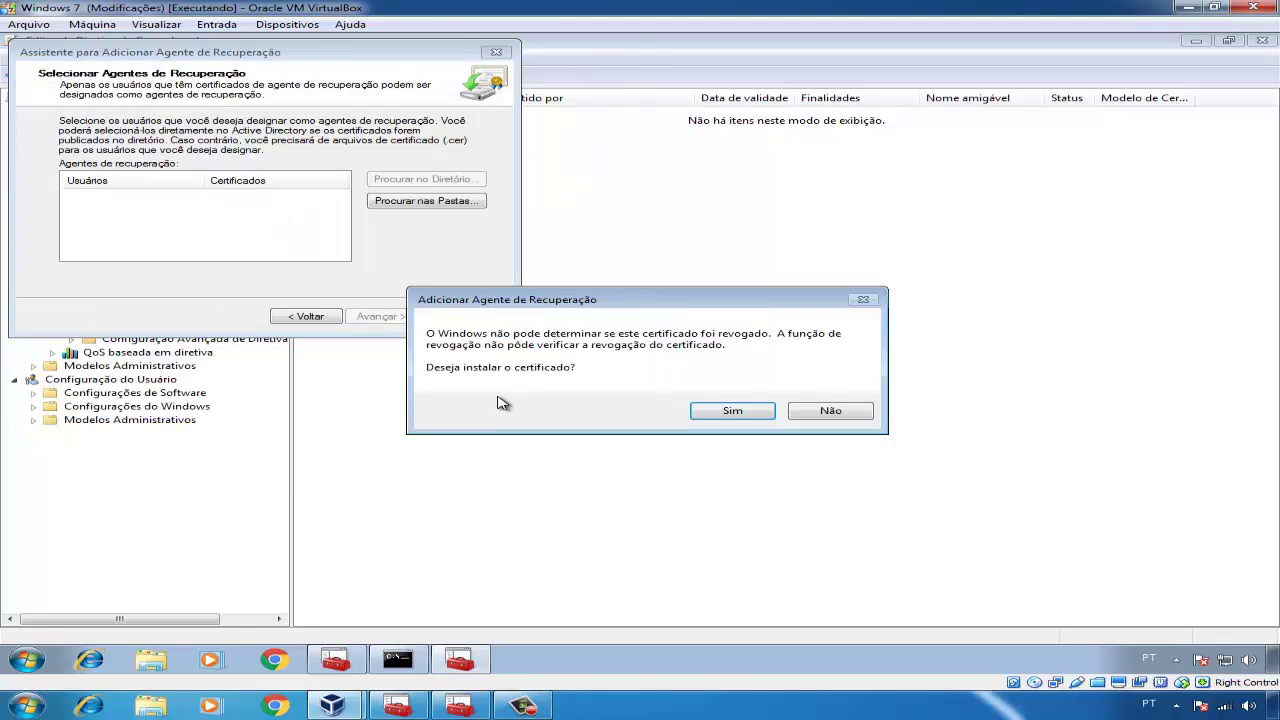
{"action": "left_click", "coordinate": [738, 413]}
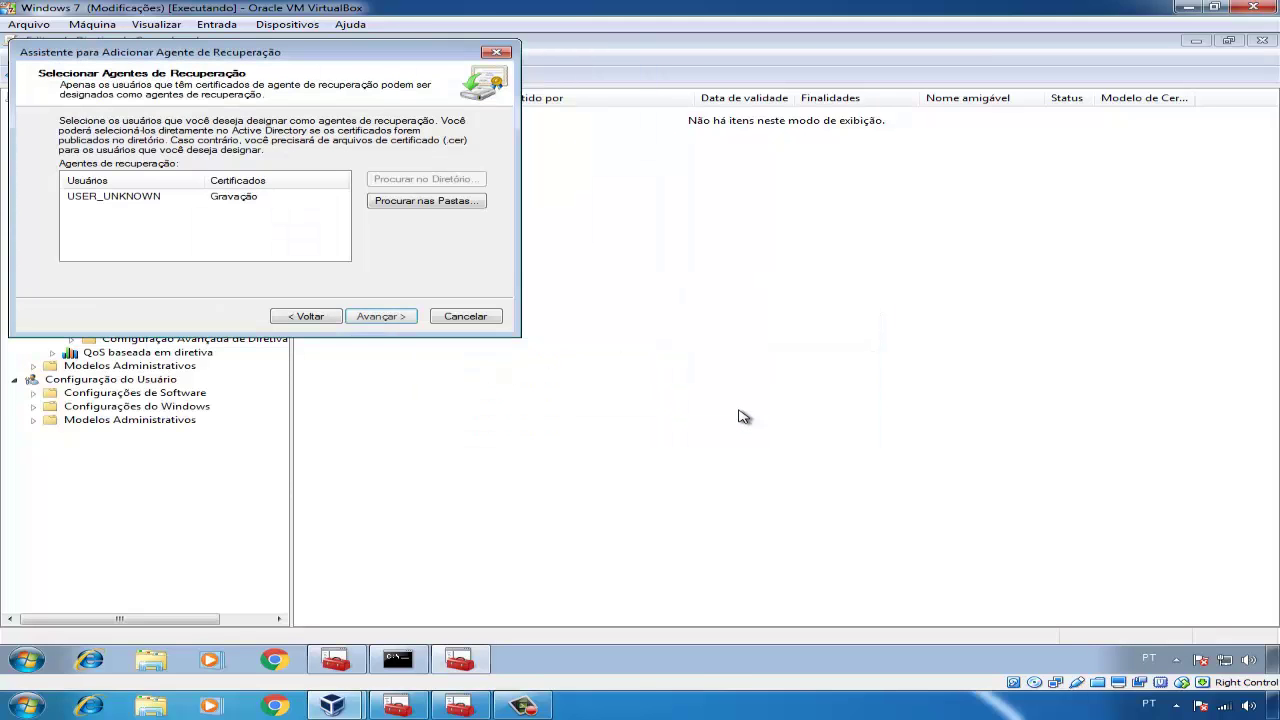
{"action": "left_click", "coordinate": [390, 319]}
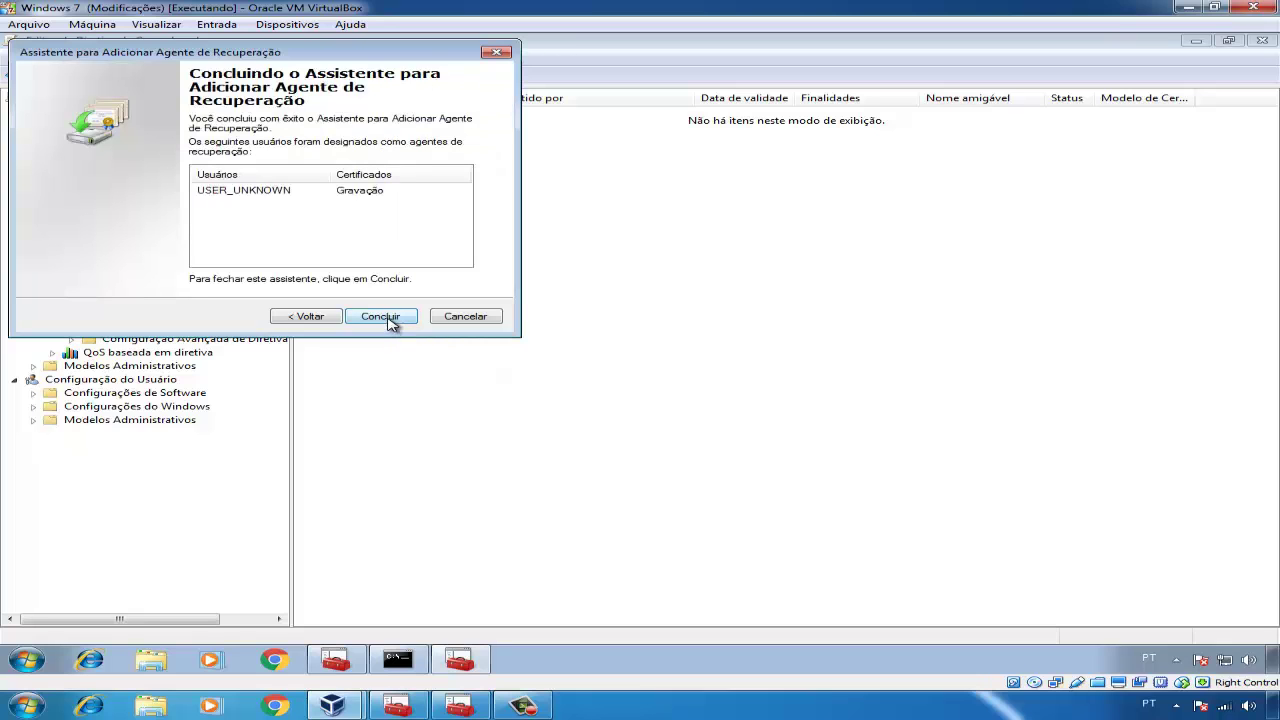
{"action": "left_click", "coordinate": [390, 318]}
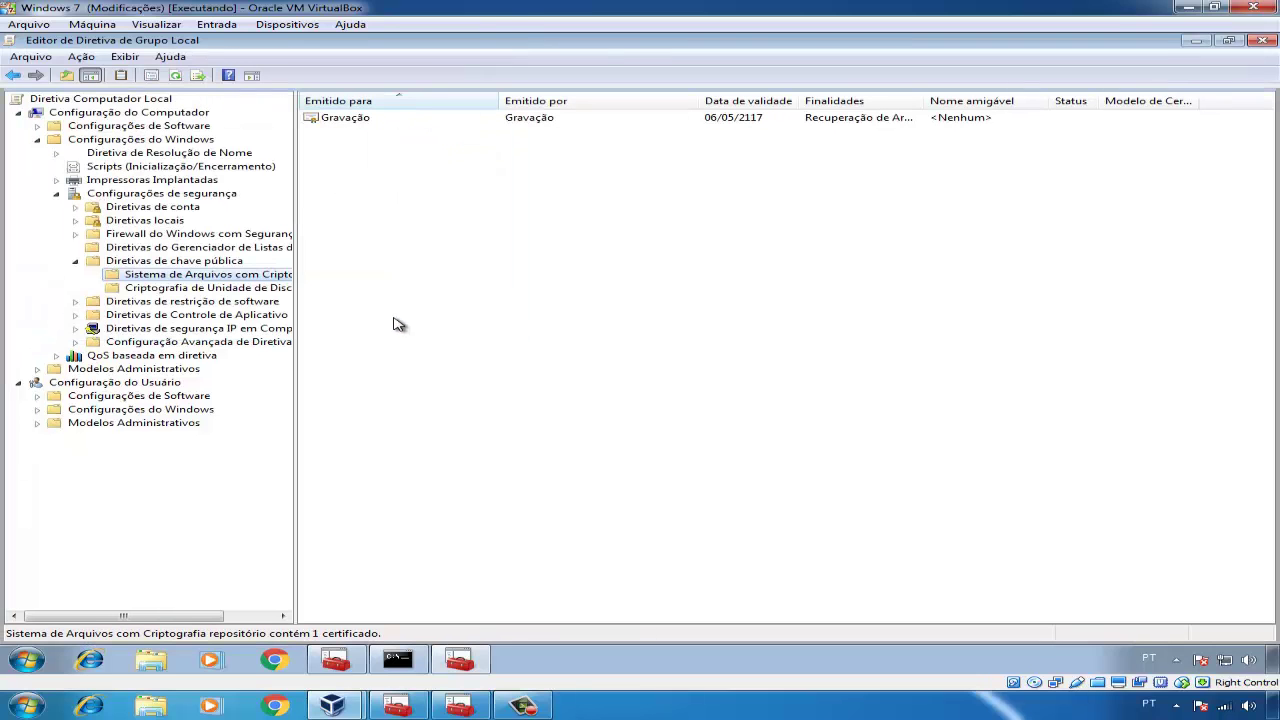
Minimize the policy editor and examine the recovery certificate in the encryption access details of arquivo02 in Nova pasta.
{"action": "left_click", "coordinate": [1200, 42]}
{"action": "double_click", "coordinate": [45, 212]}
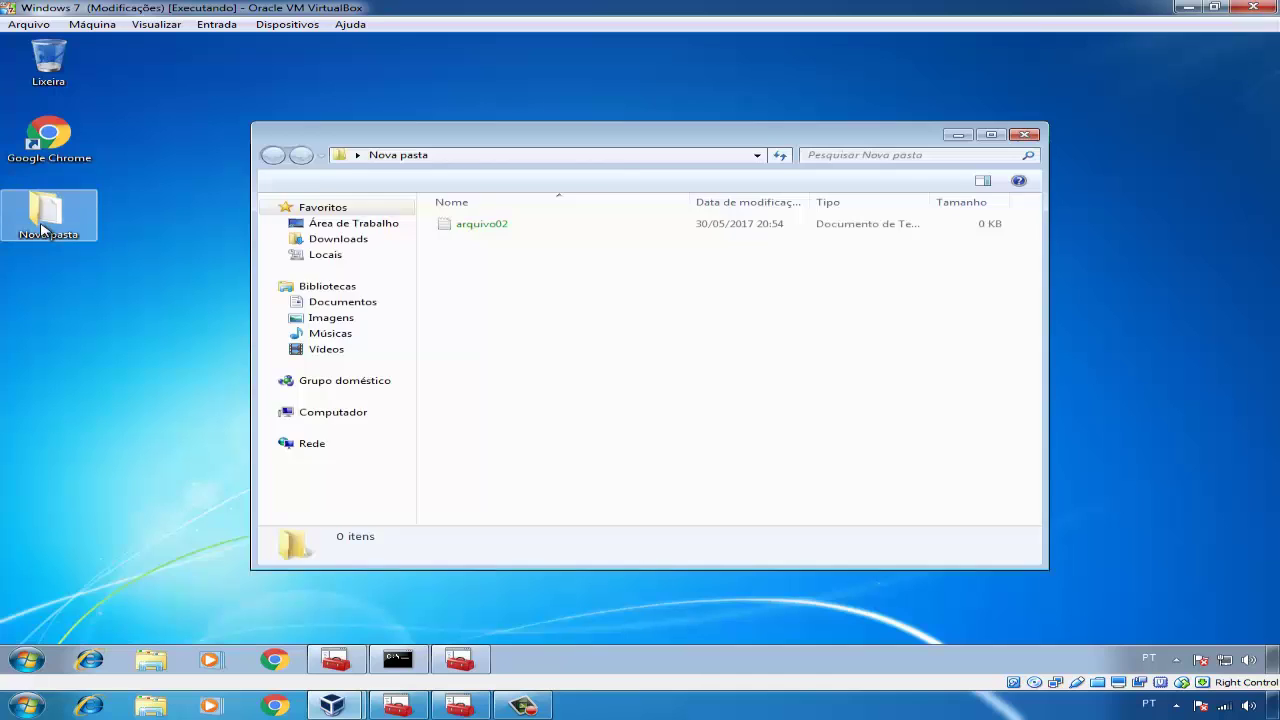
{"action": "right_click", "coordinate": [493, 229]}
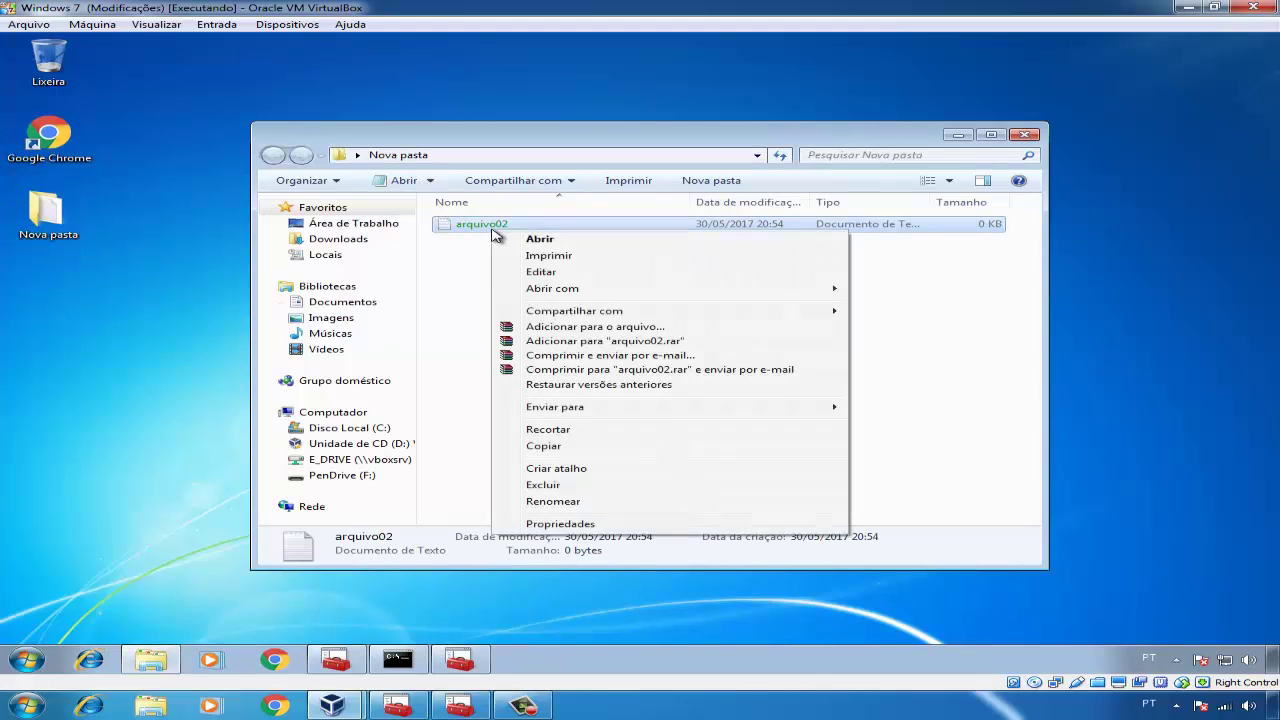
{"action": "left_click", "coordinate": [565, 524]}
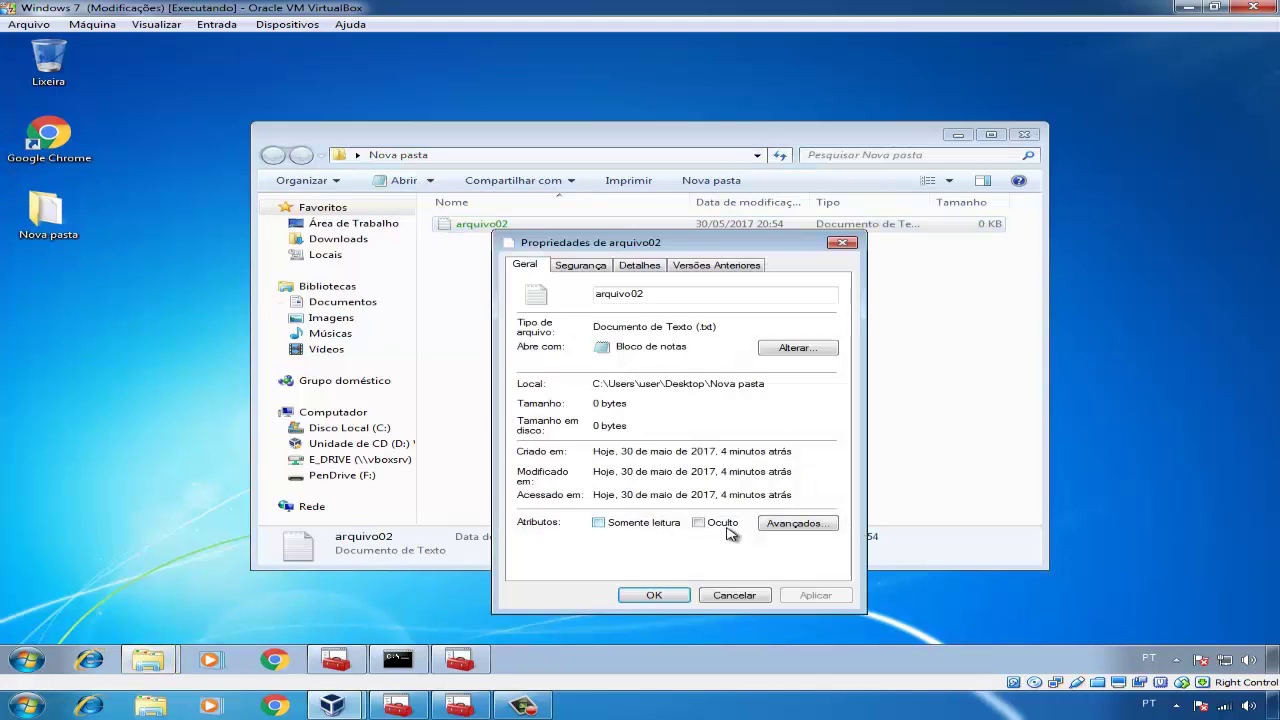
{"action": "left_click", "coordinate": [790, 524]}
{"action": "left_click", "coordinate": [851, 431]}
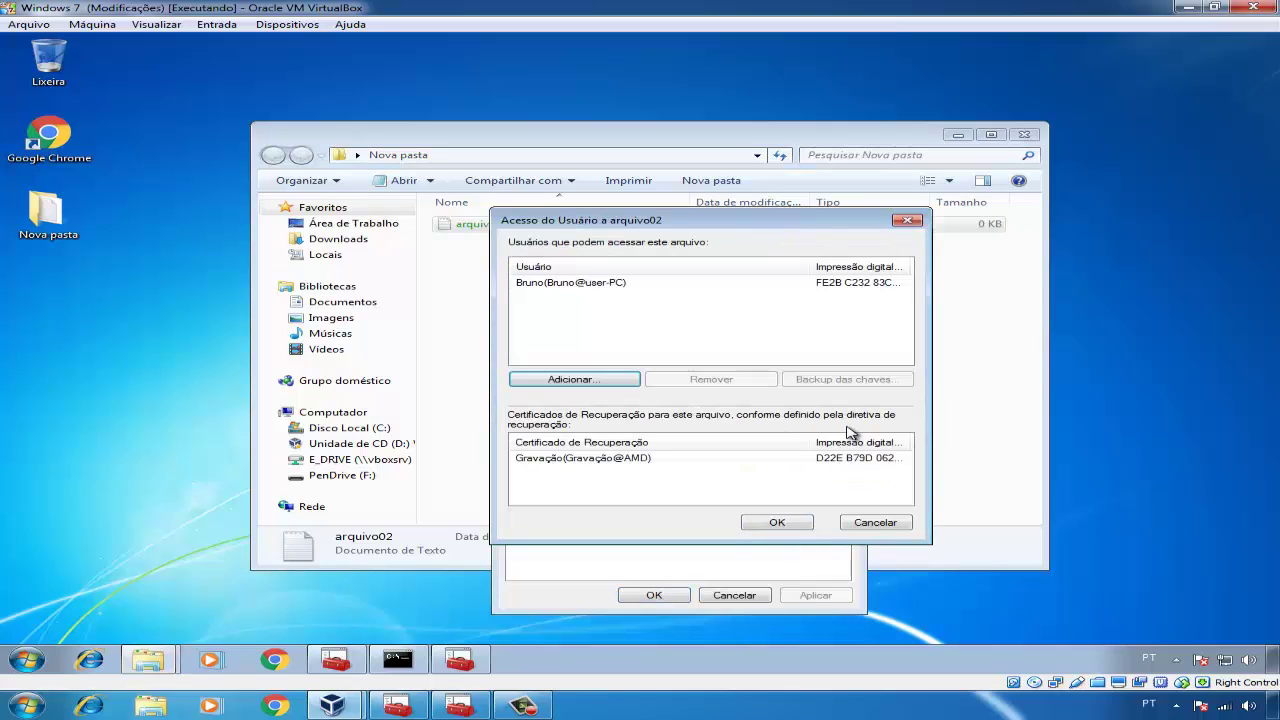
{"action": "left_click", "coordinate": [586, 462]}
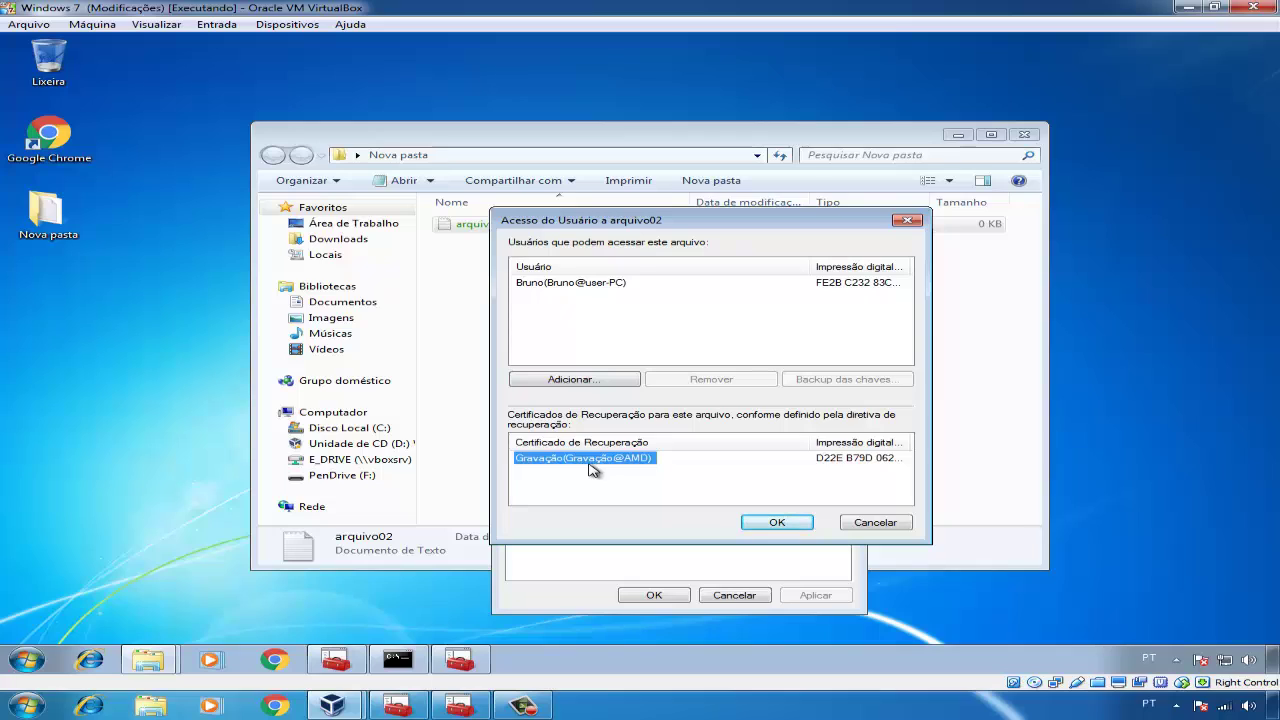